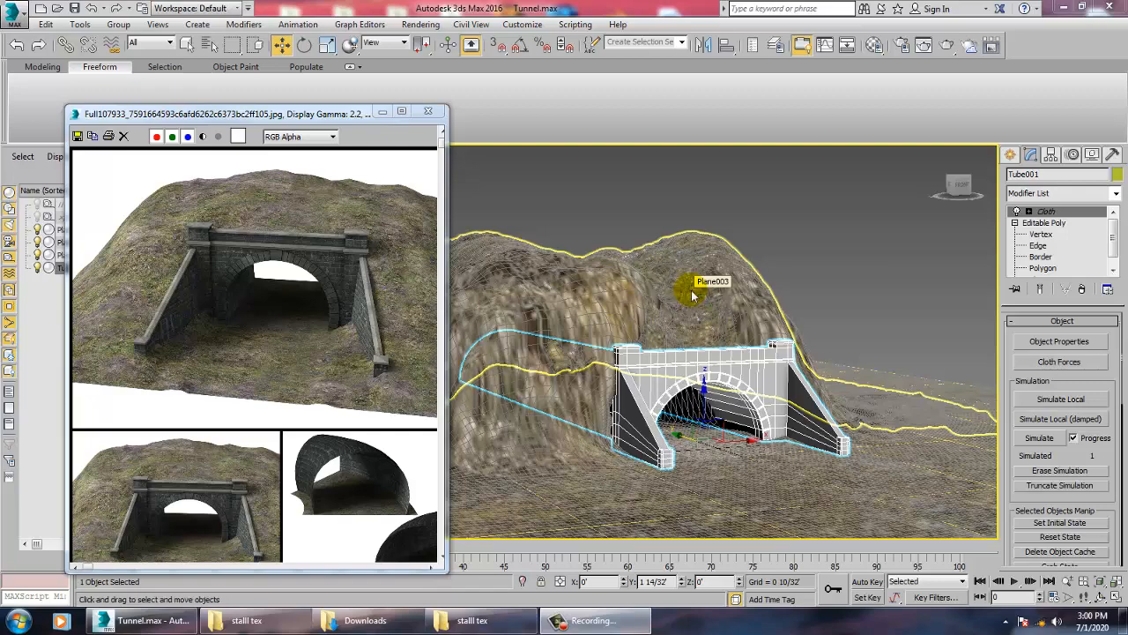
mouse_move(829, 370)
middle_mouse_down("alt")
mouse_move(760, 366)
mouse_move(833, 377)
middle_mouse_up("alt")
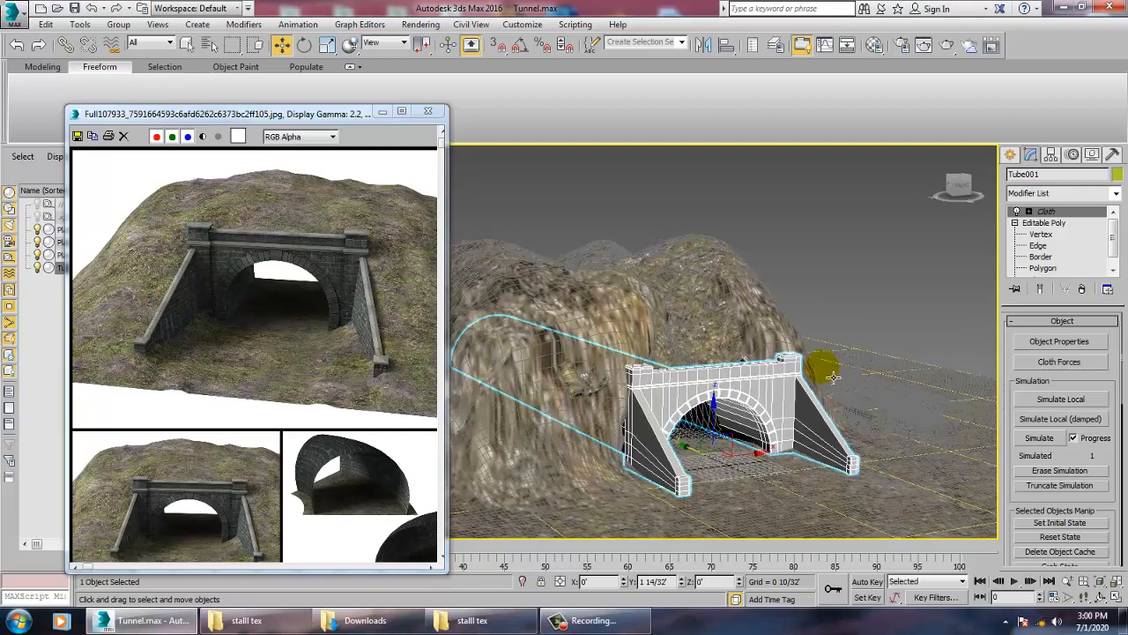
left_click(680, 337)
middle_click_drag(667, 327, 757, 379, "alt")
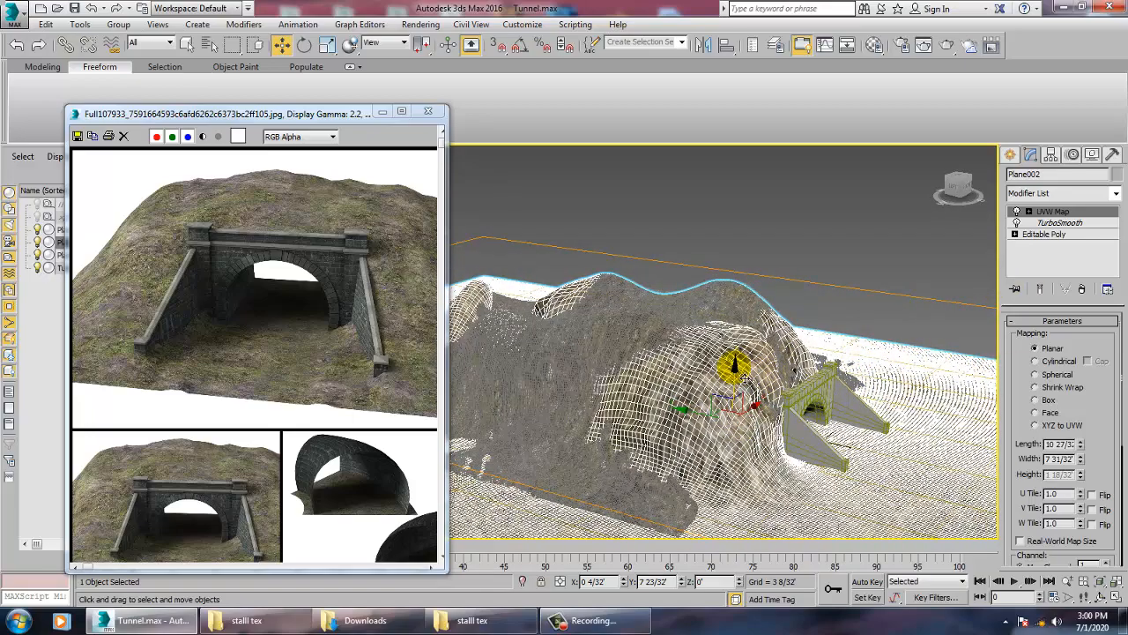
middle_click_drag(747, 378, 732, 449, "alt")
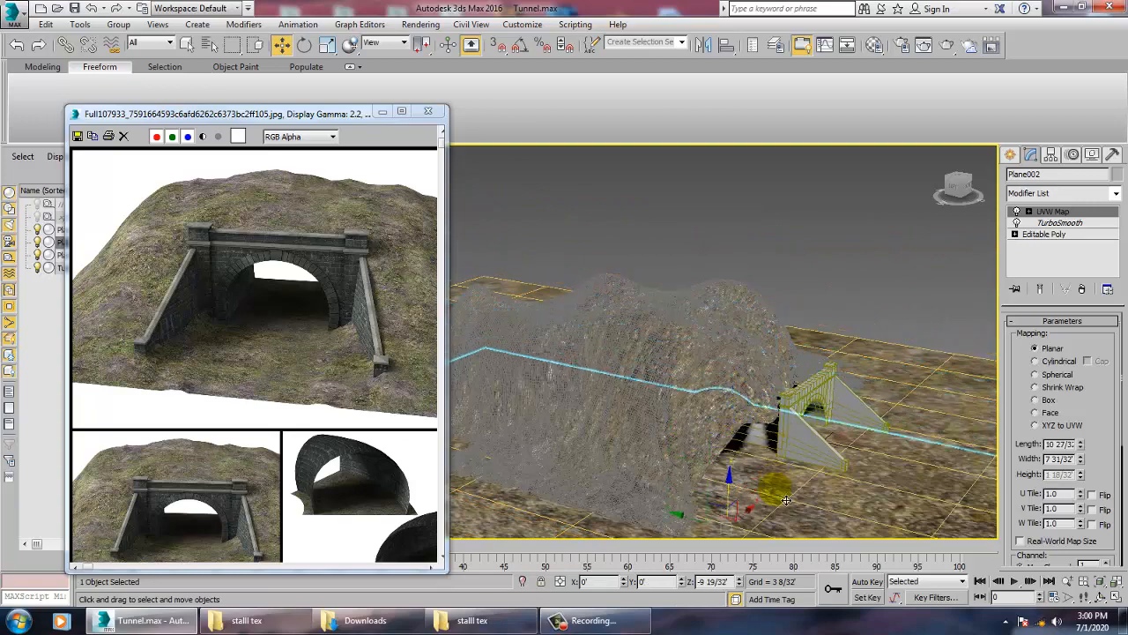
- Select the outer hill mesh Plane003 and convert it to Editable Poly
left_click_drag(785, 501, 724, 305)
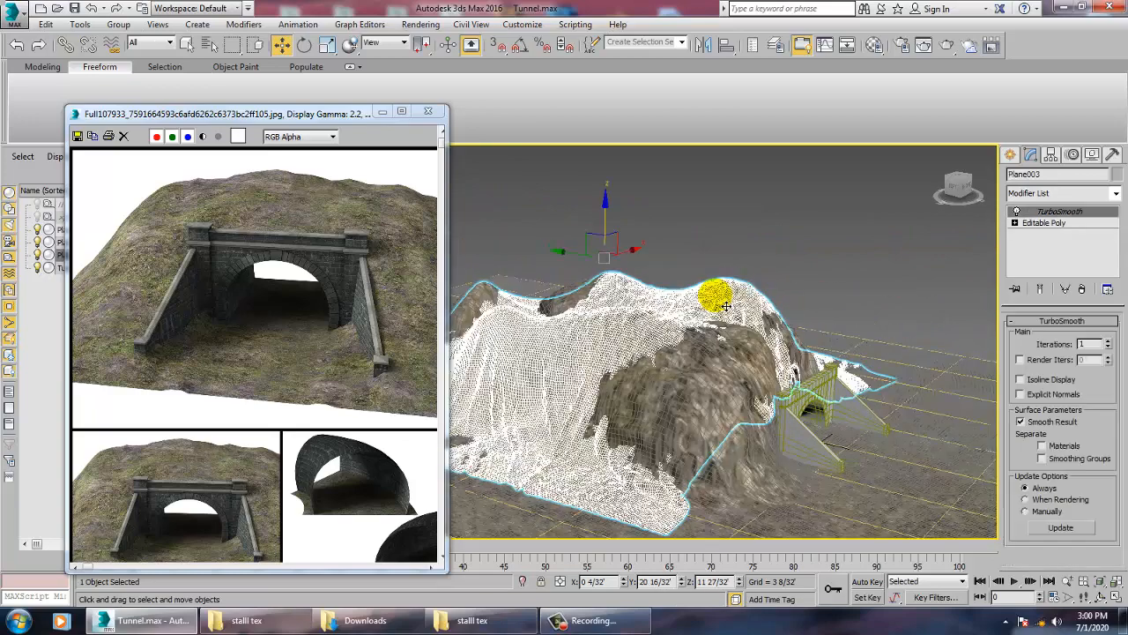
scroll(735, 343, "up", 4)
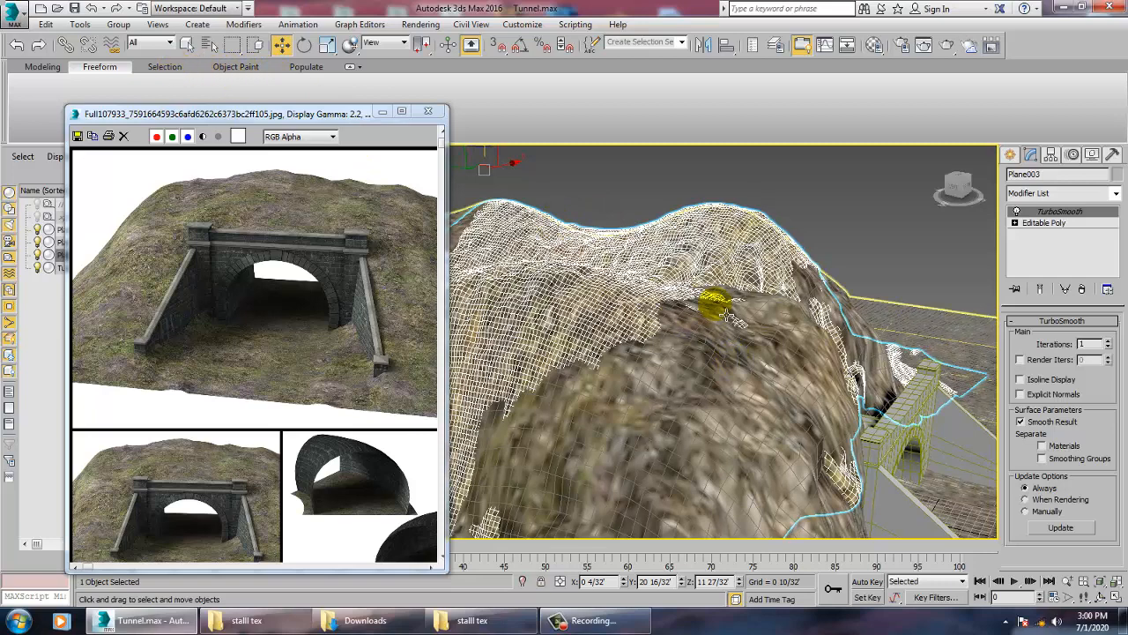
right_click(798, 266)
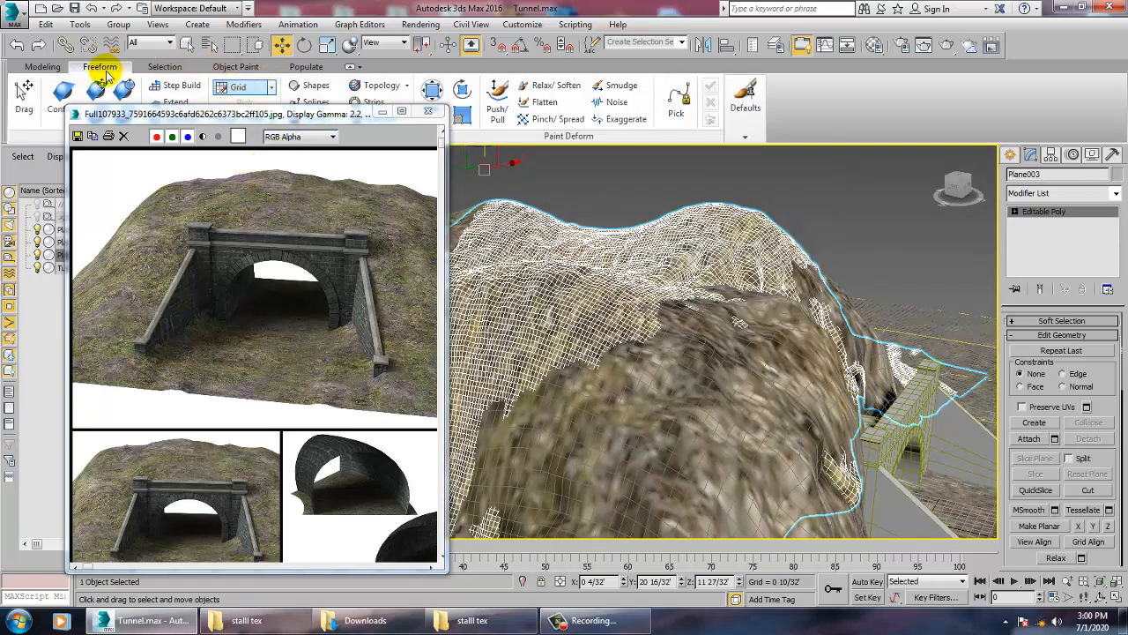
- Sculpt the hill outward with Push/Pull so it covers the inner mound above and beside the tunnel portal
left_click(496, 97)
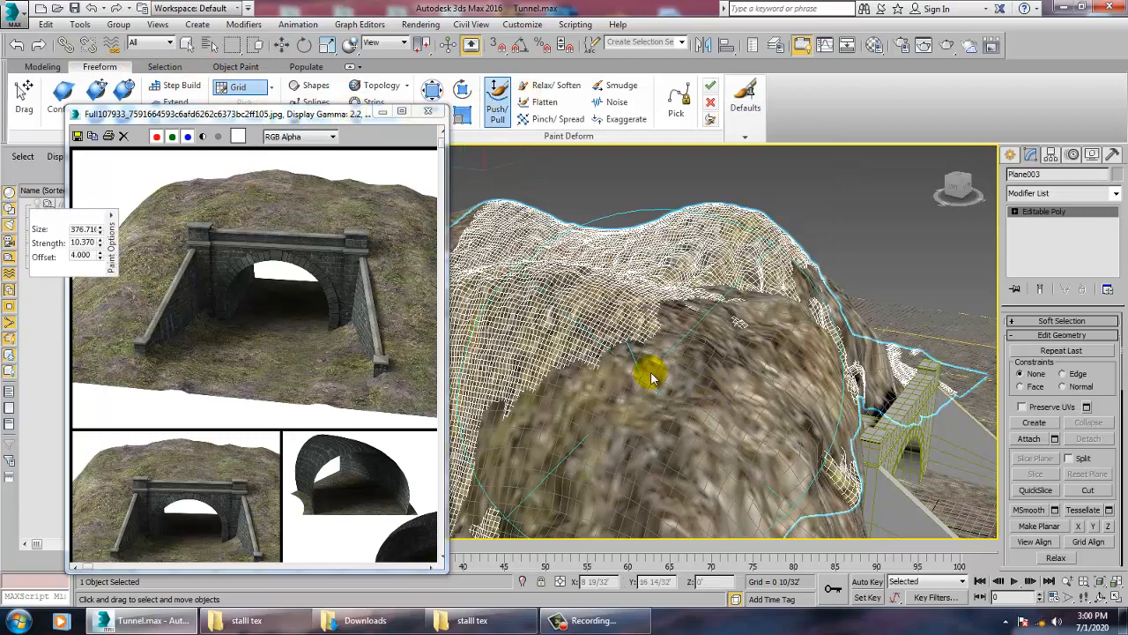
mouse_move(660, 373)
left_mouse_down()
mouse_move(604, 415)
mouse_move(643, 360)
mouse_move(751, 321)
mouse_move(800, 335)
mouse_move(672, 478)
mouse_move(752, 531)
mouse_move(794, 487)
left_mouse_up()
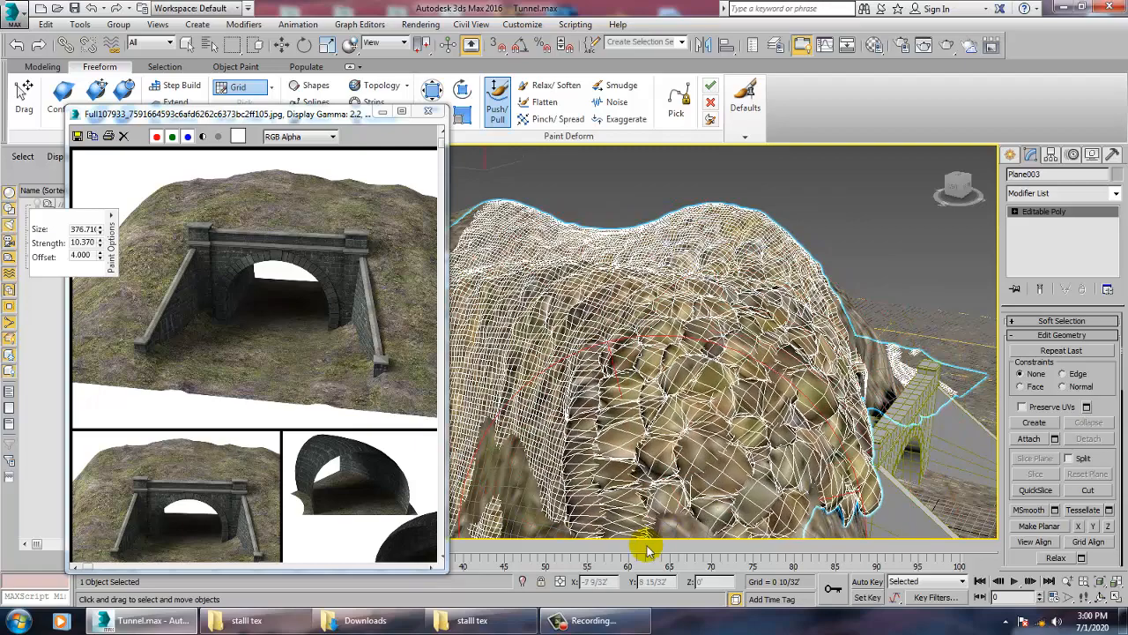
mouse_move(646, 546)
middle_mouse_down("alt")
mouse_move(800, 403)
mouse_move(709, 412)
middle_mouse_up("alt")
mouse_move(683, 370)
left_mouse_down()
mouse_move(760, 415)
mouse_move(612, 396)
mouse_move(702, 396)
mouse_move(733, 492)
left_mouse_up()
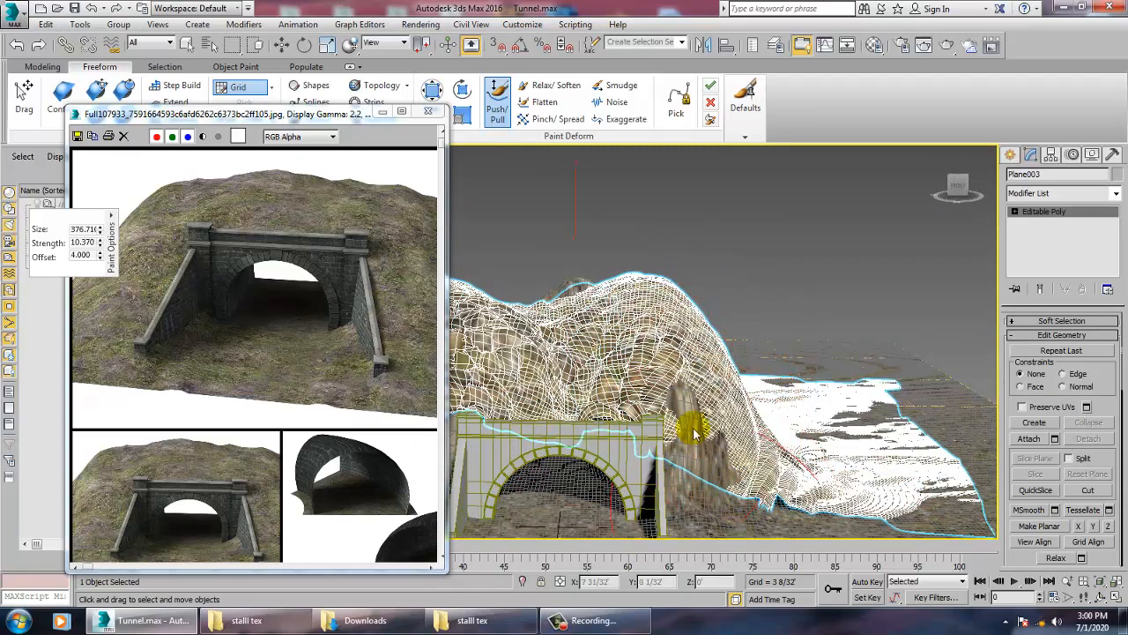
left_click_drag(694, 432, 715, 529)
- Smooth out the jagged, overlapping areas on the hill's surface above and on both sides of the tunnel portal
middle_click_drag(663, 401, 763, 359, "alt")
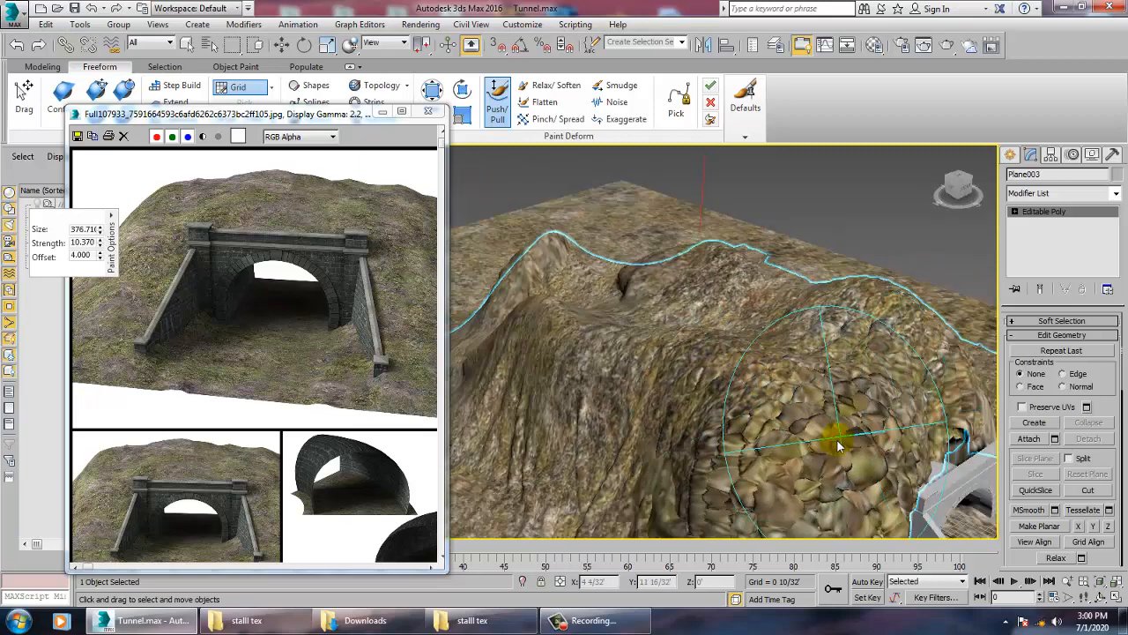
mouse_move(861, 418)
left_mouse_down()
mouse_move(932, 340)
mouse_move(816, 427)
left_mouse_up()
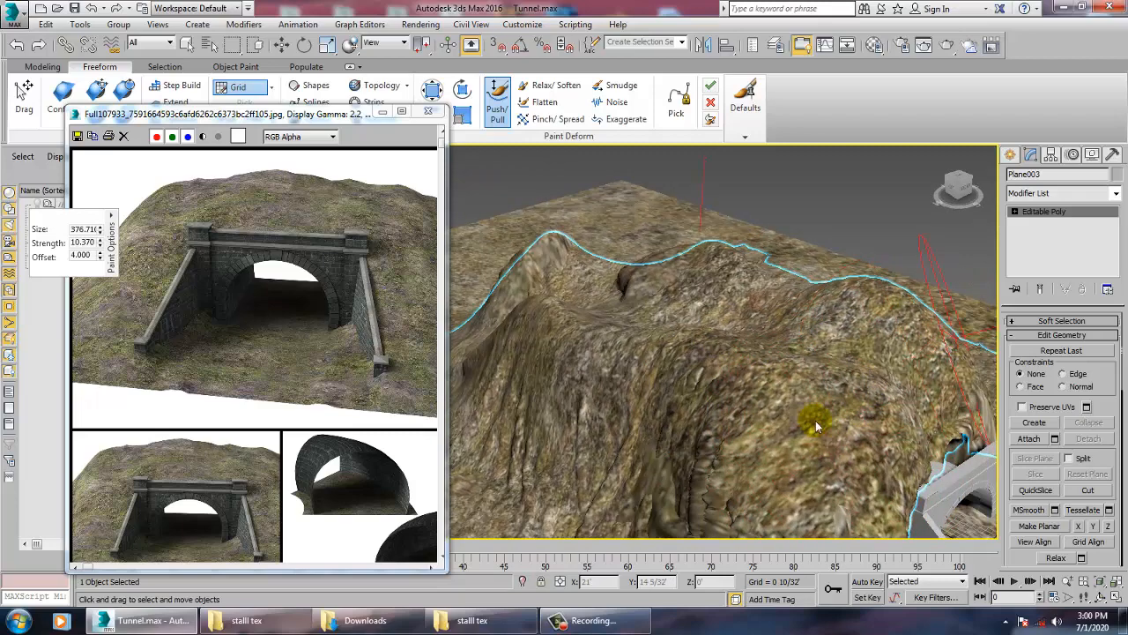
middle_click_drag(765, 402, 789, 493, "alt")
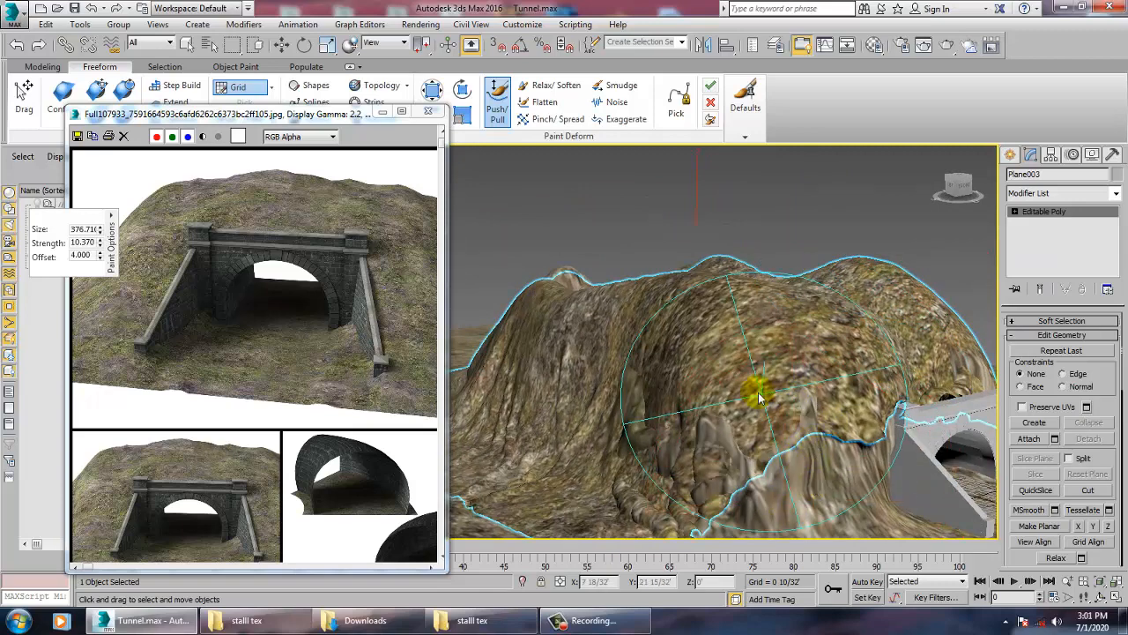
mouse_move(759, 398)
left_mouse_down()
mouse_move(685, 461)
mouse_move(722, 493)
mouse_move(679, 448)
mouse_move(751, 465)
mouse_move(666, 428)
left_mouse_up()
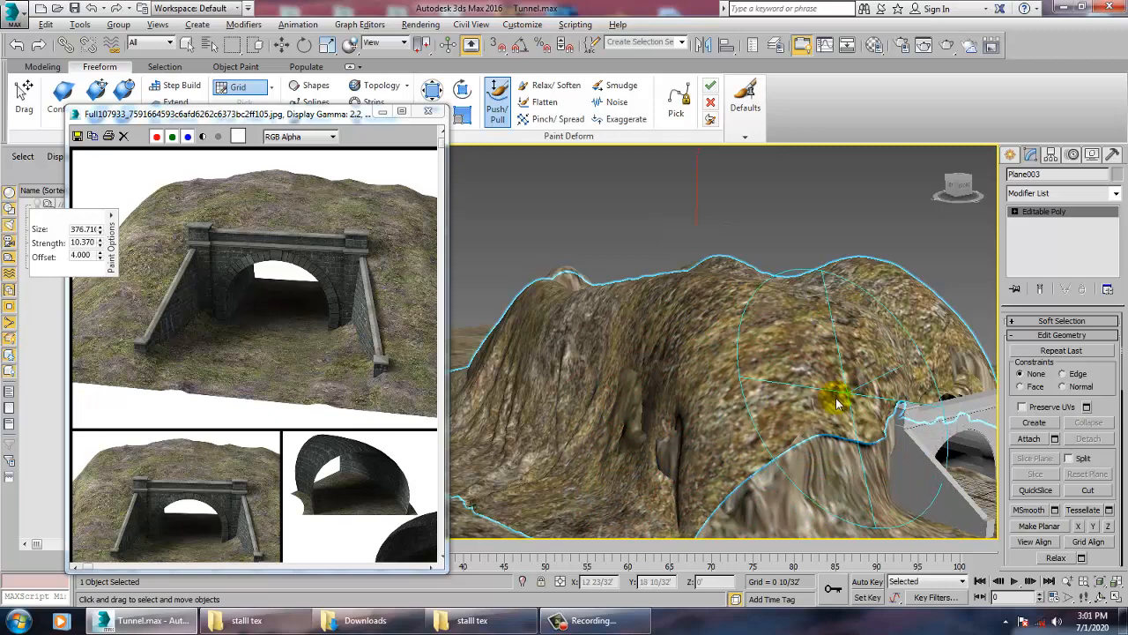
middle_click_drag(837, 403, 749, 476, "alt")
mouse_move(750, 460)
left_mouse_down()
mouse_move(683, 503)
mouse_move(735, 499)
mouse_move(693, 468)
mouse_move(745, 458)
mouse_move(748, 486)
mouse_move(684, 458)
mouse_move(781, 529)
left_mouse_up()
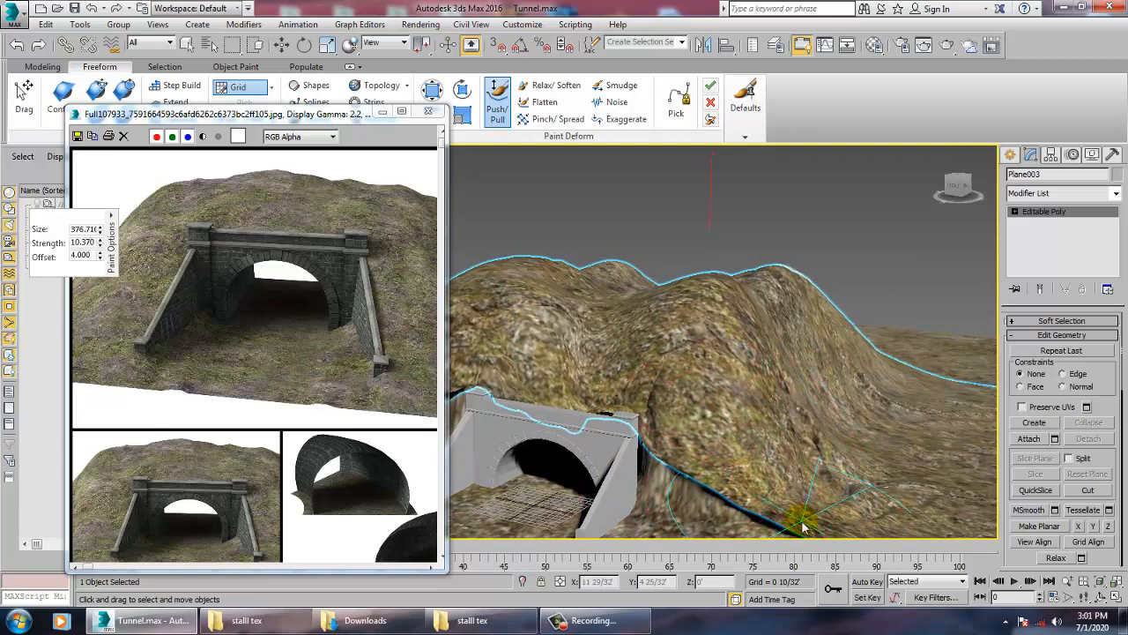
- Reshape the hill's edge around the tunnel portal with the Freeform Shift tool
middle_click_drag(802, 526, 779, 495, "alt")
mouse_move(692, 486)
middle_mouse_down("alt")
mouse_move(748, 501)
mouse_move(732, 385)
mouse_move(650, 395)
mouse_move(763, 368)
mouse_move(757, 389)
mouse_move(789, 374)
mouse_move(878, 409)
middle_mouse_up("alt")
left_click(433, 91)
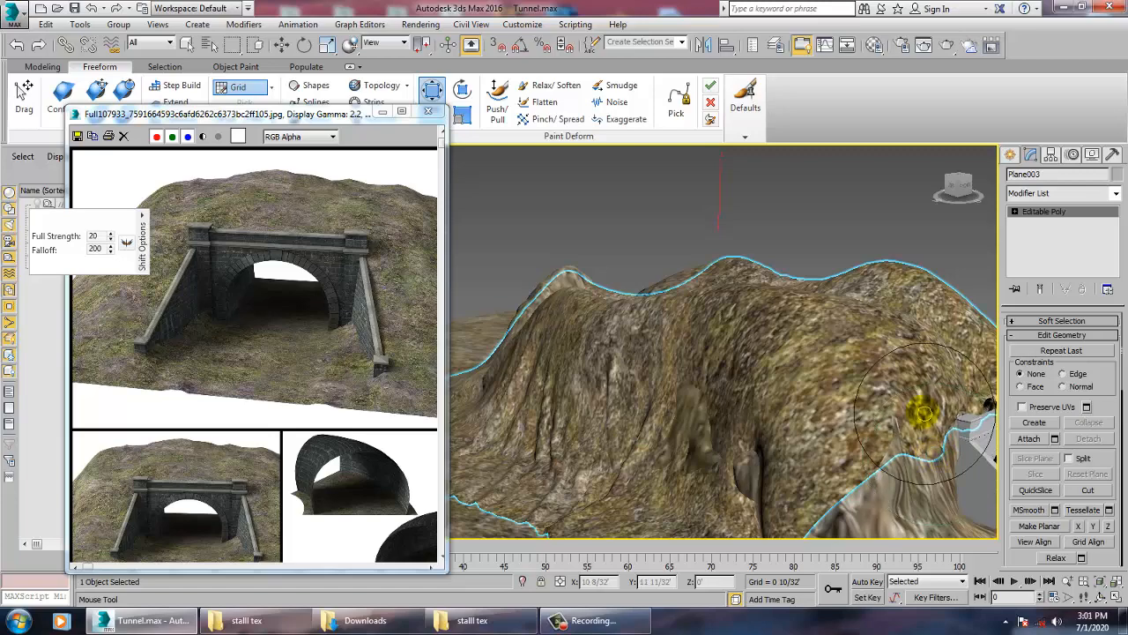
middle_click_drag(896, 403, 853, 443, "alt")
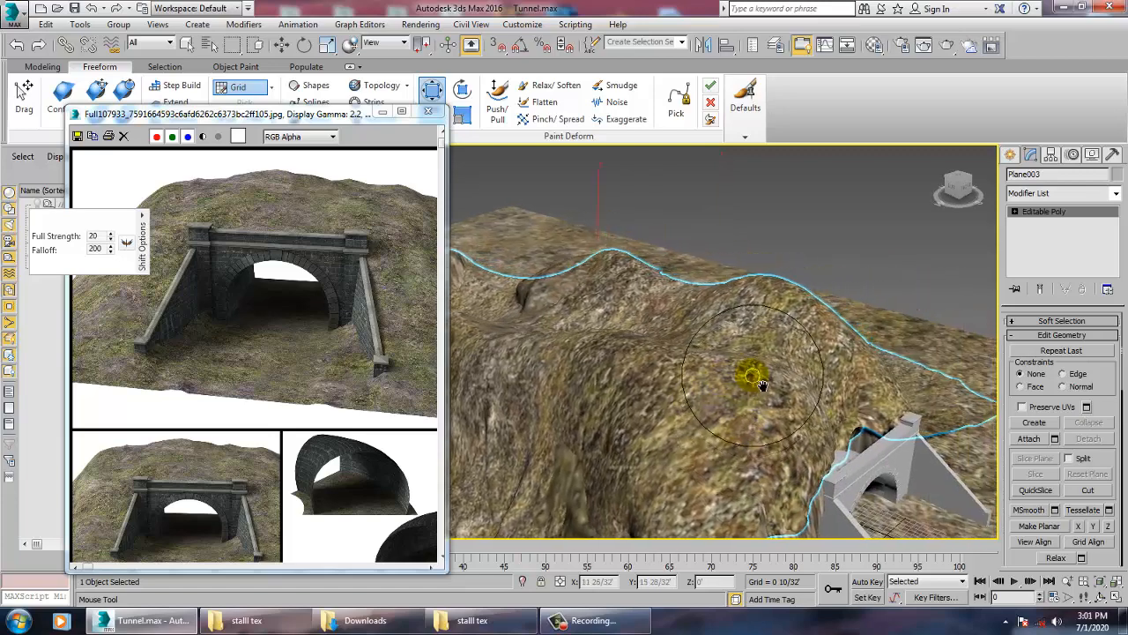
middle_click_drag(771, 438, 818, 371, "alt")
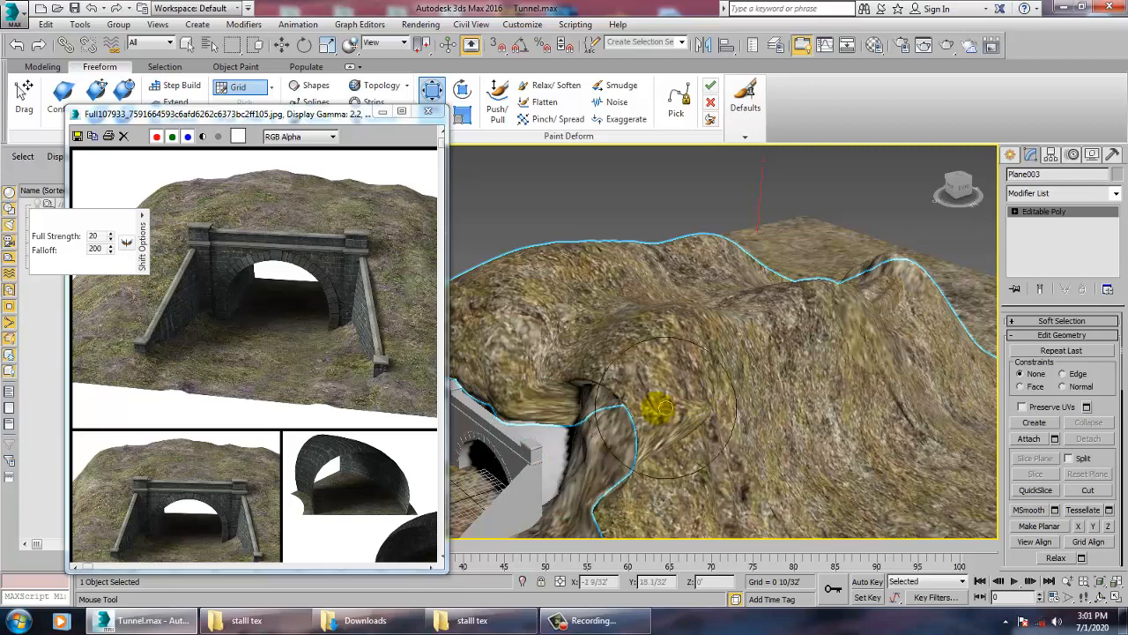
scroll(663, 407, "down", 8)
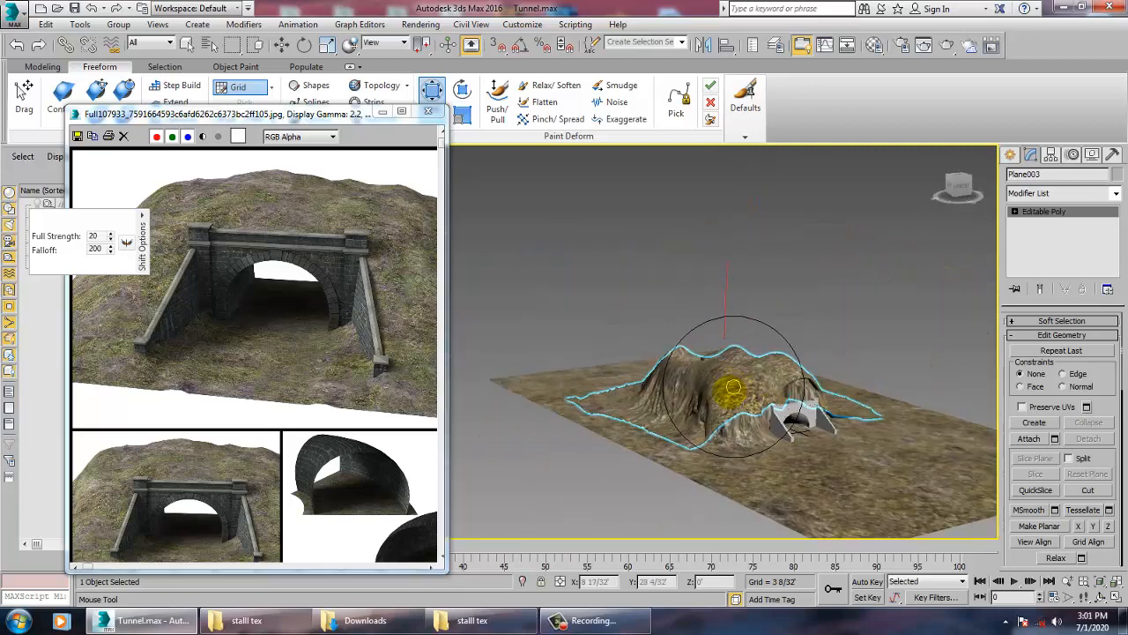
scroll(732, 387, "up", 5)
middle_click_drag(759, 404, 676, 382, "alt")
scroll(712, 395, "up", 2)
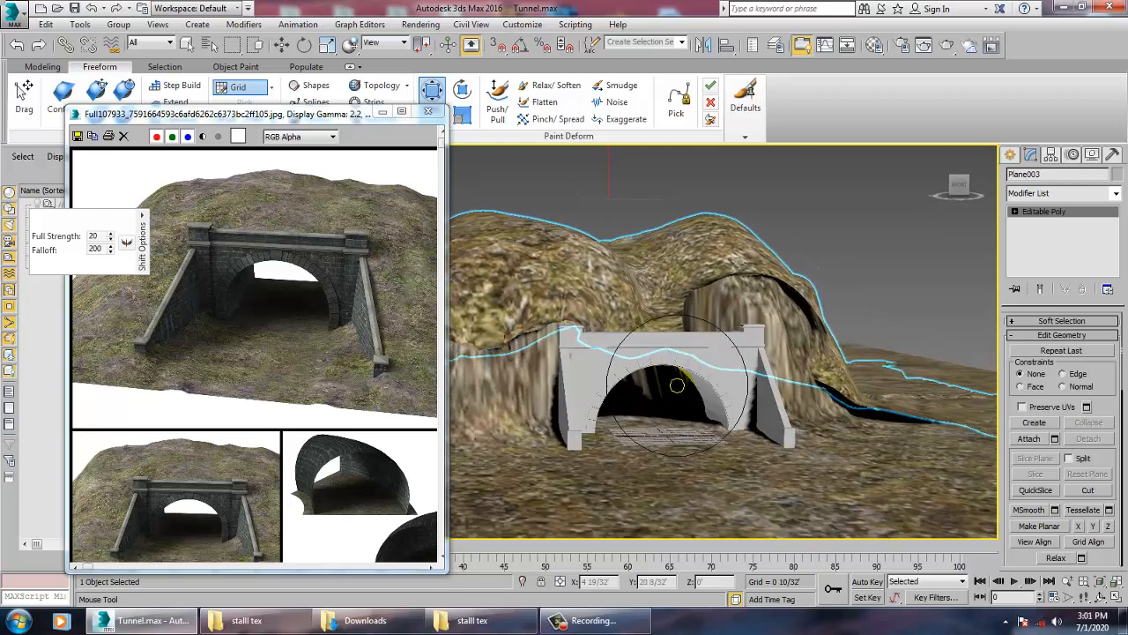
key("w")
- Turn on the edged-faces display and check how the hill mesh sits around the tunnel portal
mouse_move(793, 393)
middle_mouse_down("alt")
mouse_move(768, 391)
mouse_move(794, 400)
middle_mouse_up("alt")
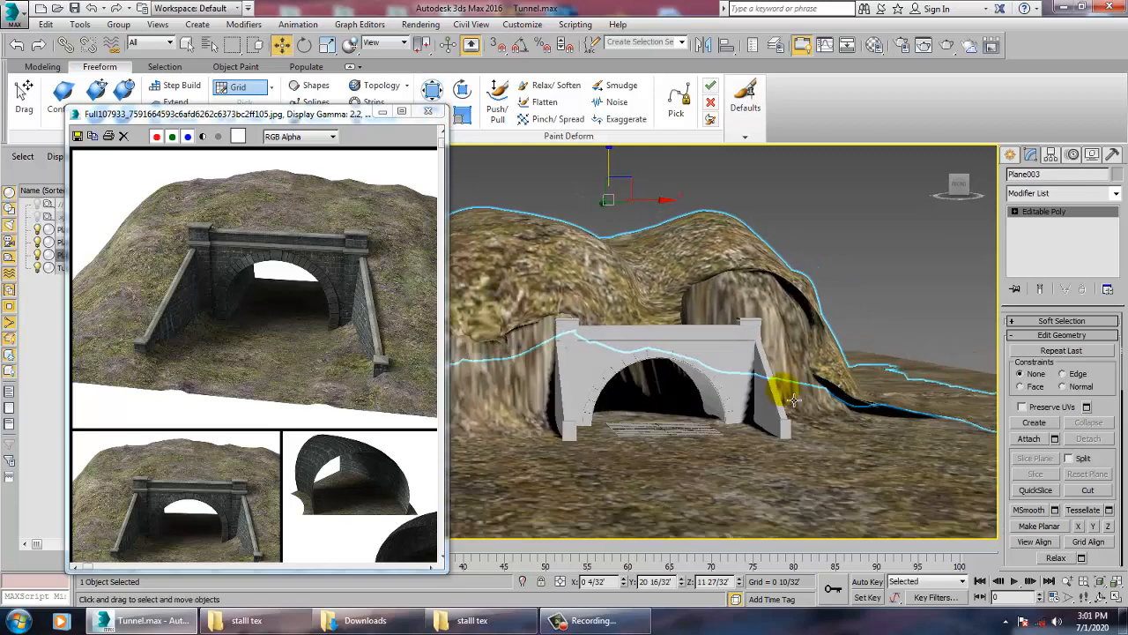
key("F4")
scroll(708, 414, "up", 3)
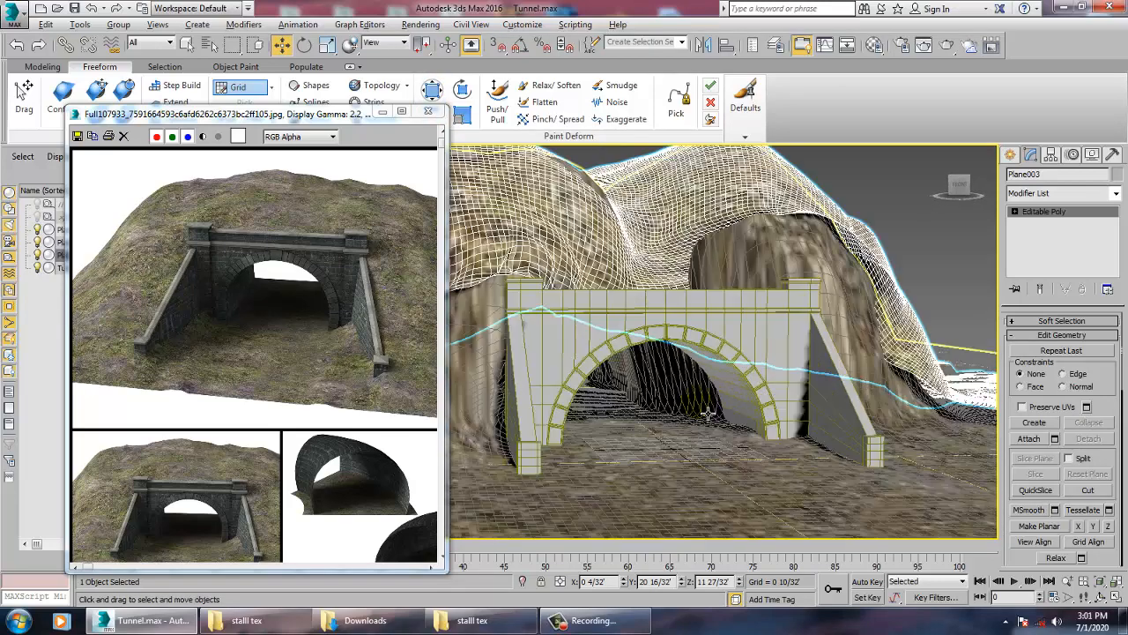
scroll(755, 423, "down", 10)
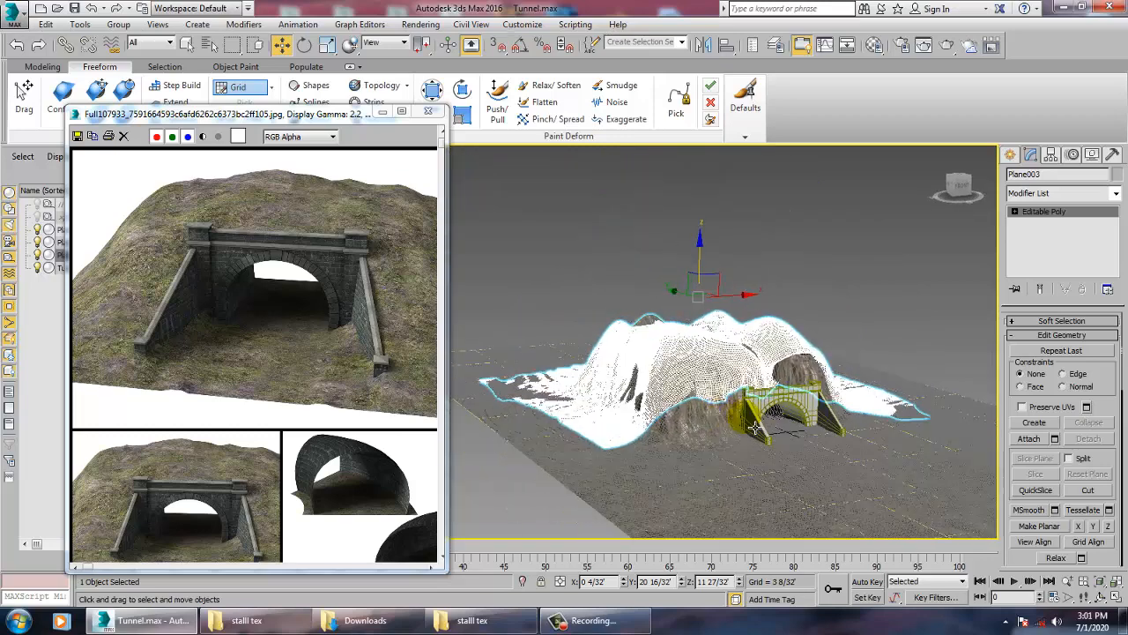
scroll(754, 423, "up", 5)
- Try to convert the flat ground plane Plane001 to Editable Poly
left_click(715, 509)
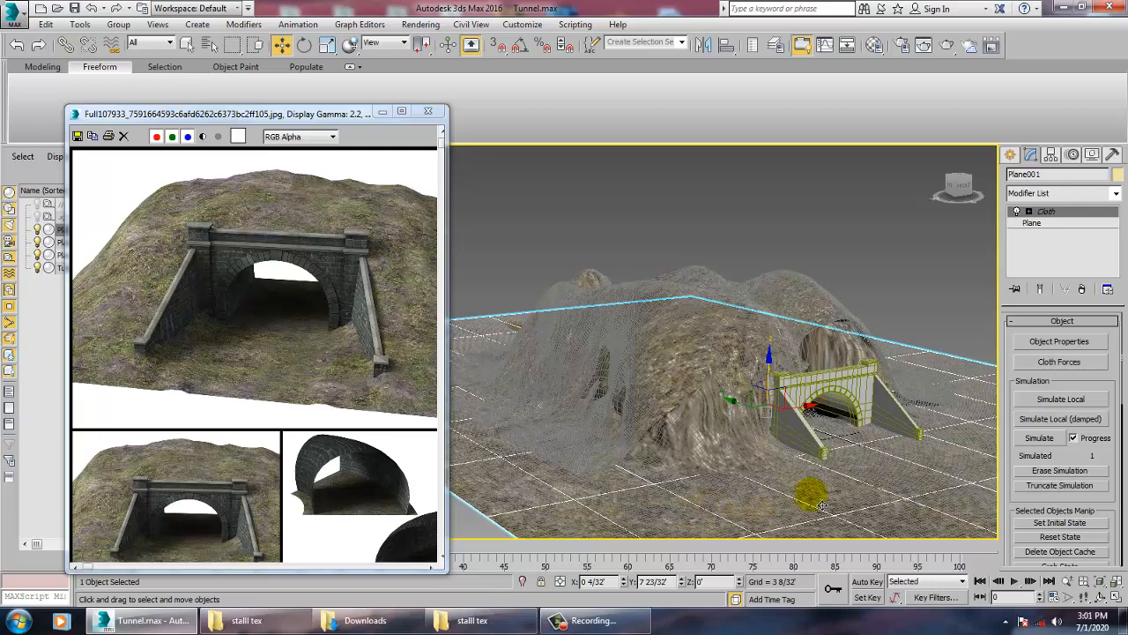
middle_click_drag(821, 504, 691, 408, "alt")
left_click(690, 462)
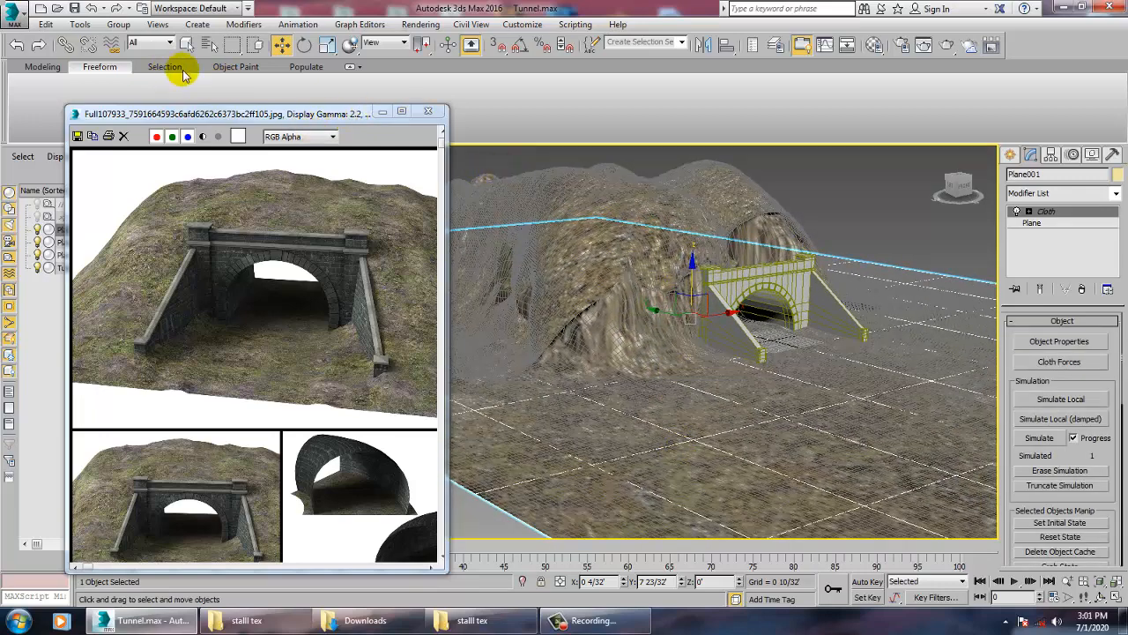
right_click(599, 460)
mouse_move(652, 600)
left_click(734, 589)
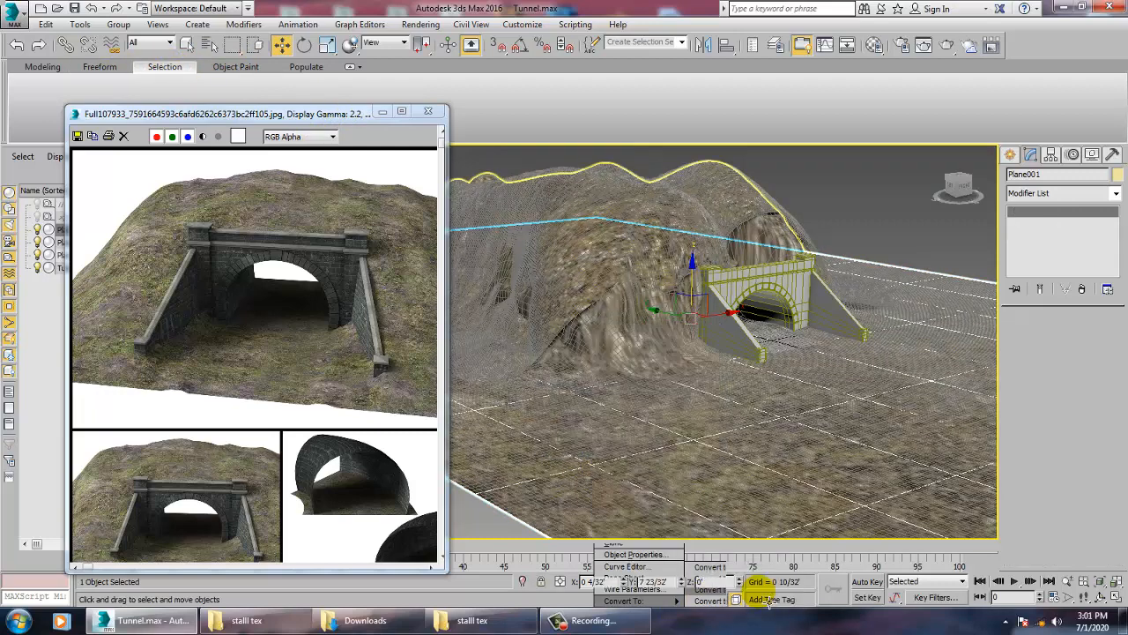
- Try the Push/Pull brush on the ground plane in front of the tunnel and leave the tool
left_click(101, 69)
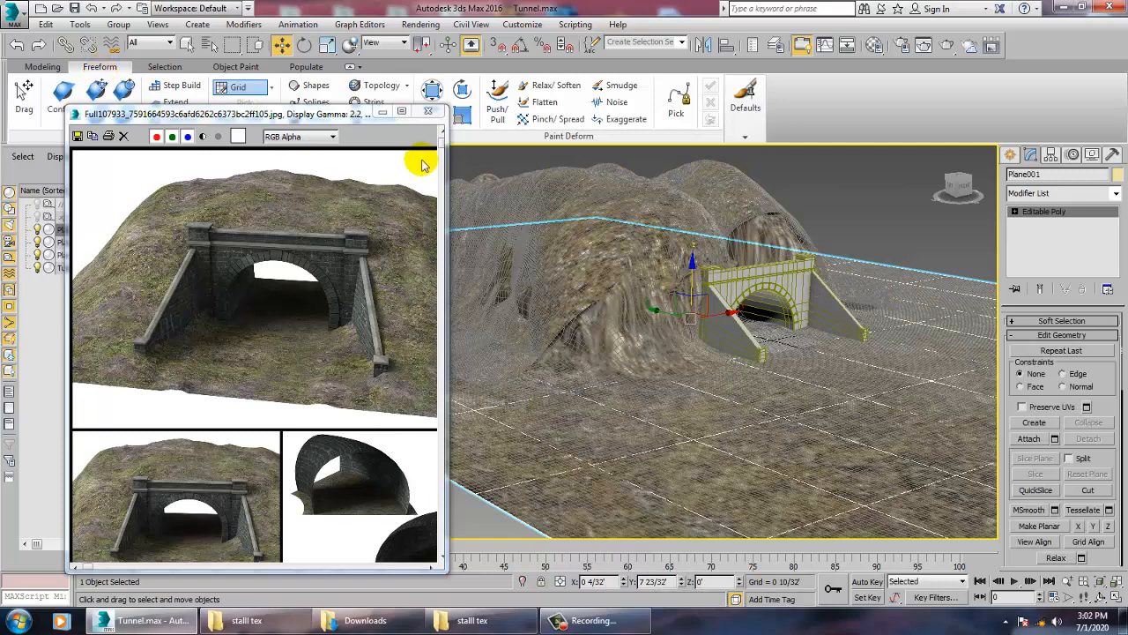
left_click(500, 99)
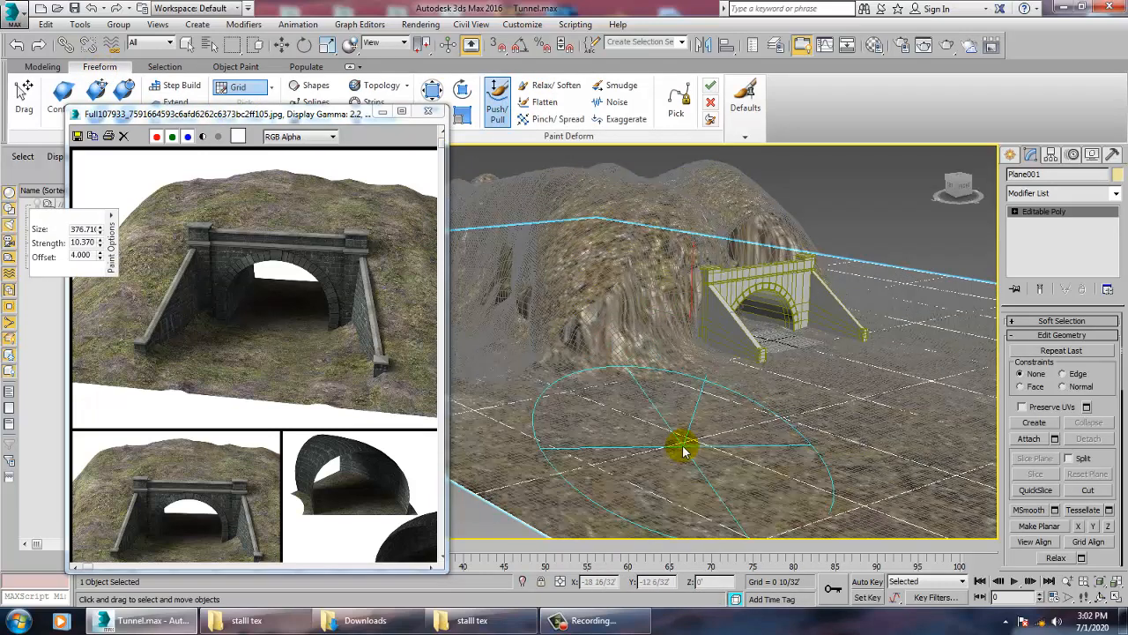
right_click(709, 465)
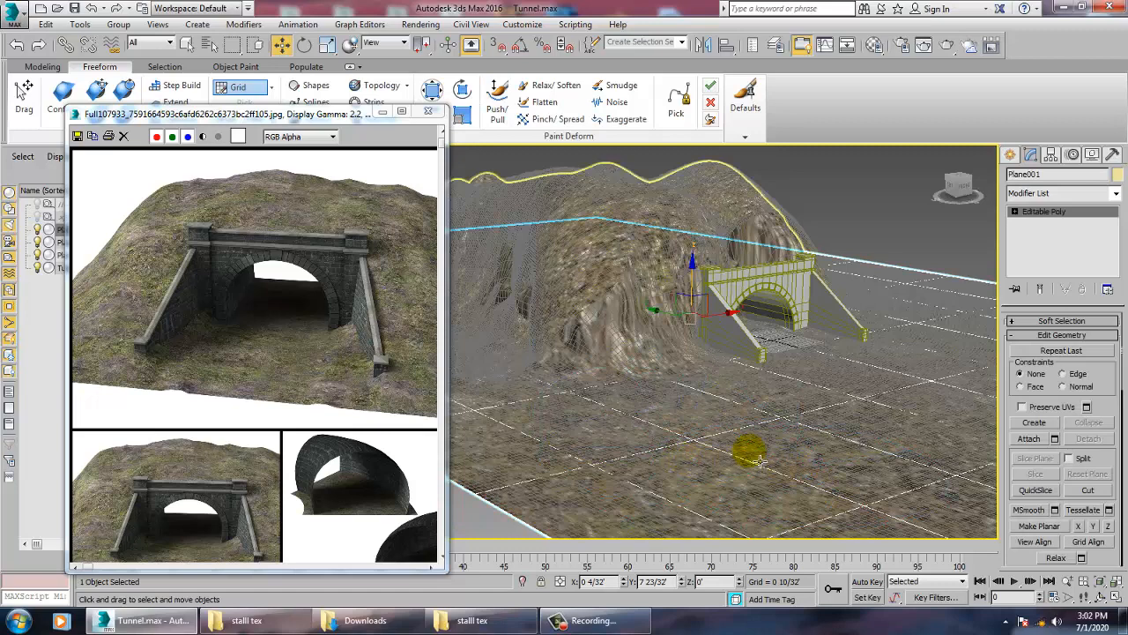
middle_click_drag(754, 444, 705, 396, "alt")
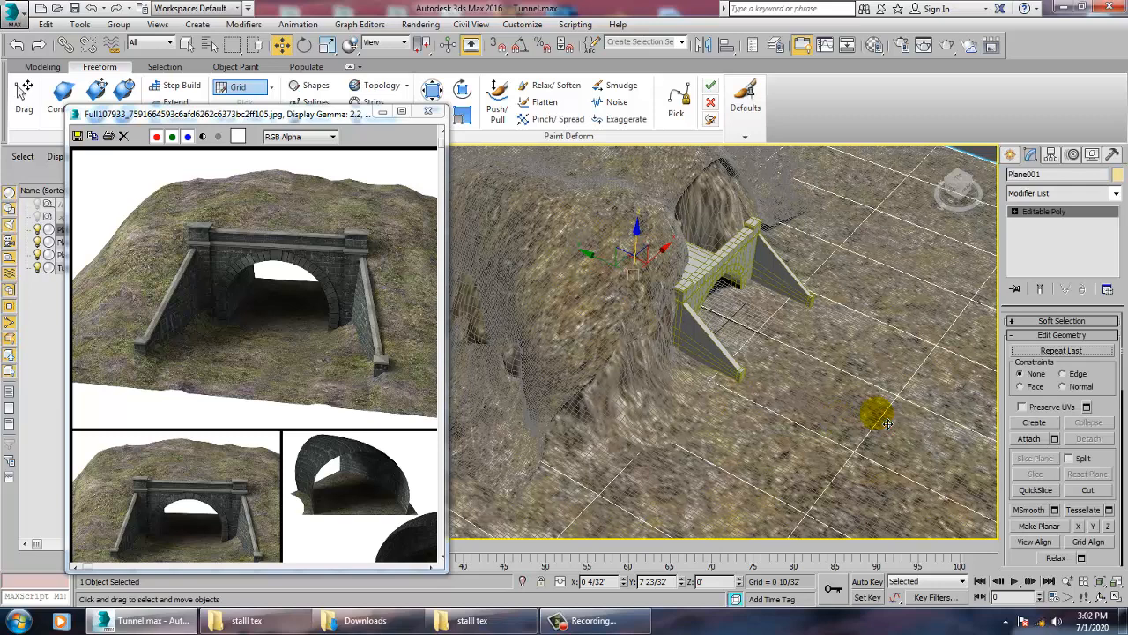
- Restore the ground plane's modifier stack and set its base Plane to 80 length segments and 80 width segments
left_click(1040, 222)
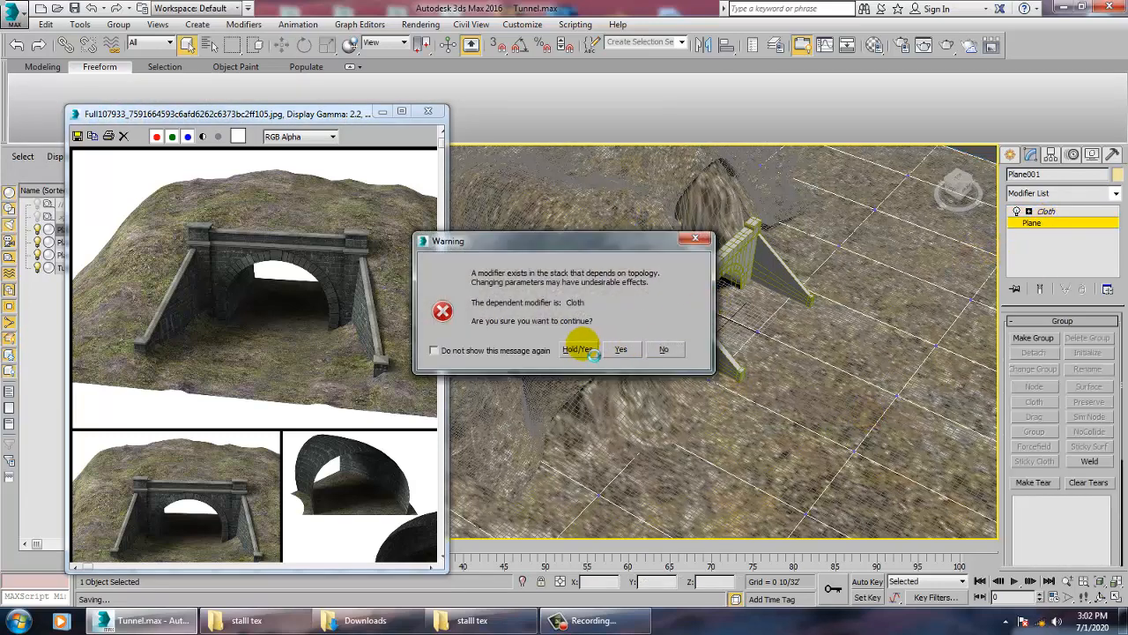
left_click(621, 349)
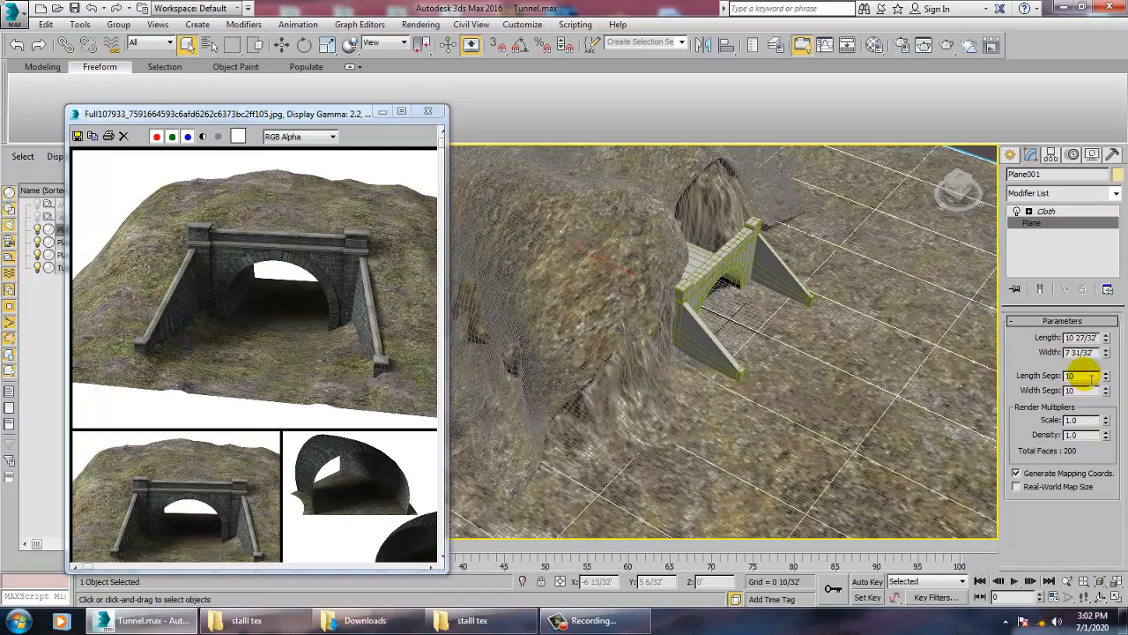
type("80")
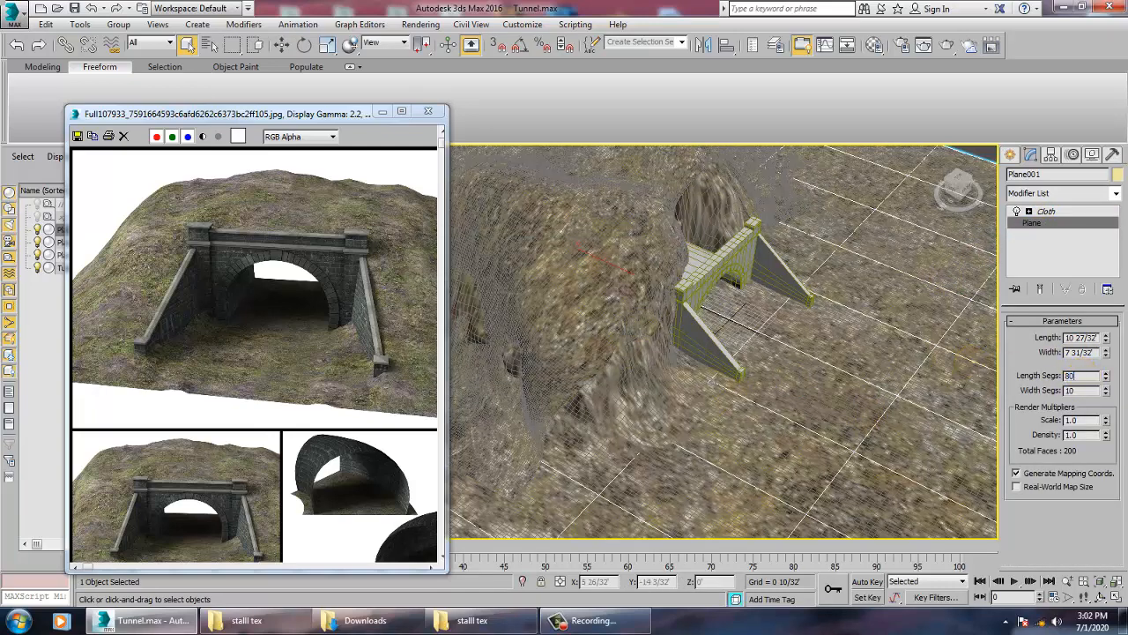
key("Tab")
type("80")
key("Return")
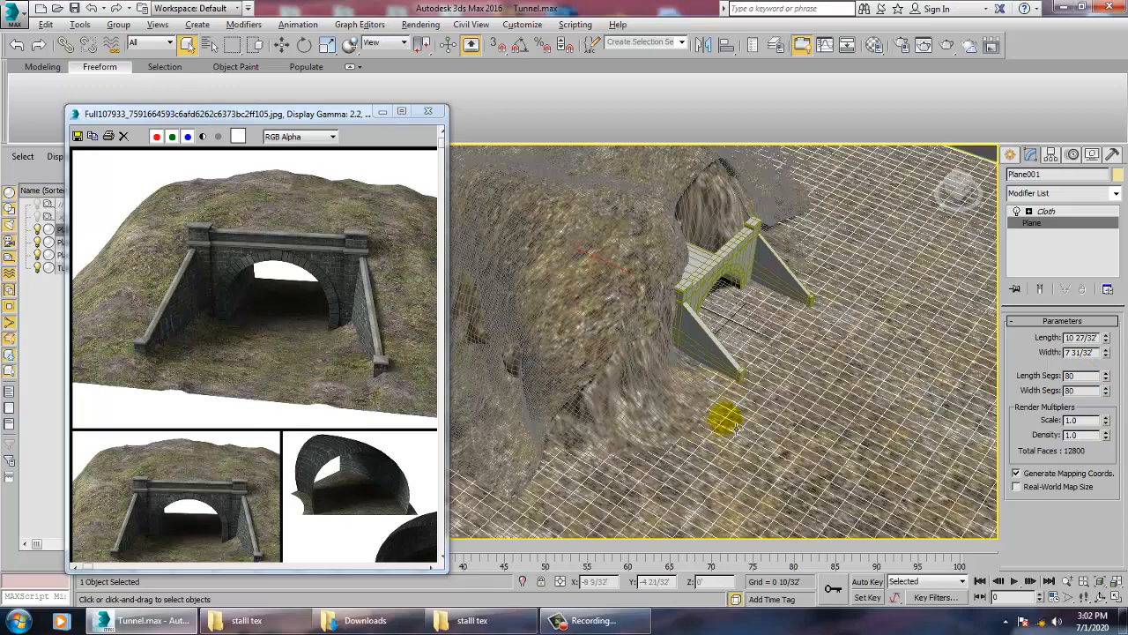
- Convert the ground plane Plane001, including its modifier stack, to Editable Poly
middle_click_drag(725, 421, 933, 370, "alt")
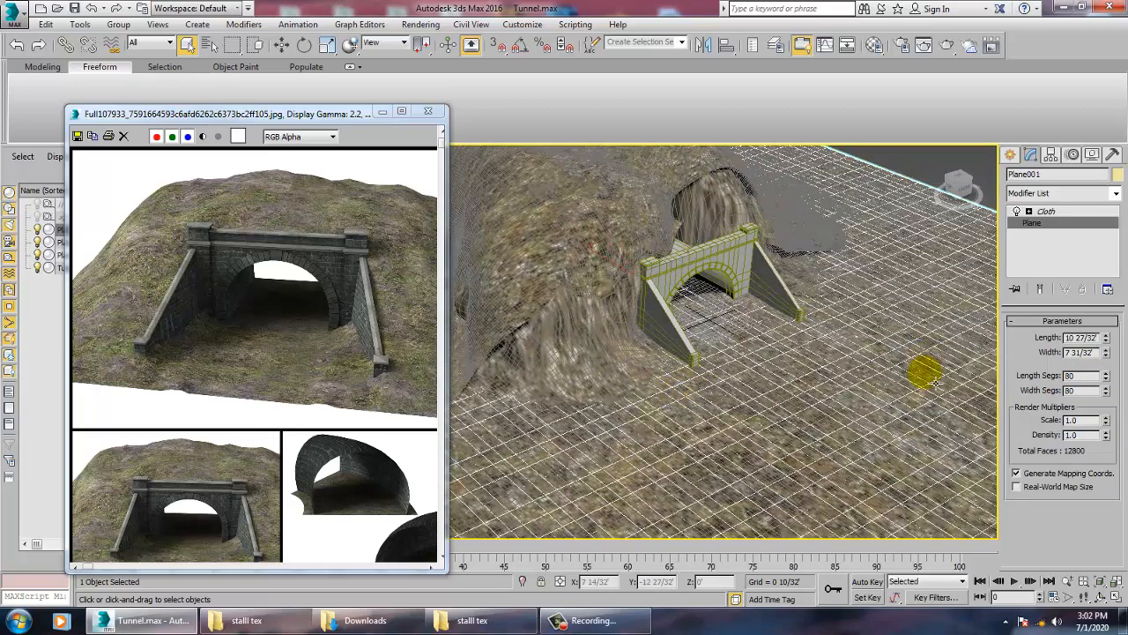
right_click(844, 434)
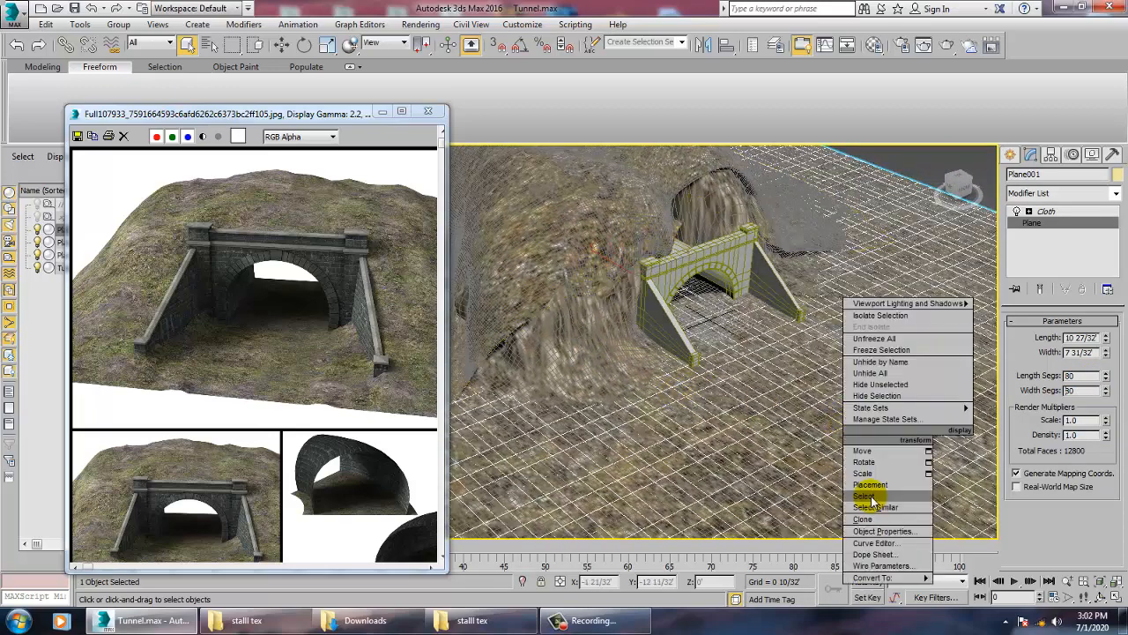
mouse_move(927, 582)
left_click(982, 566)
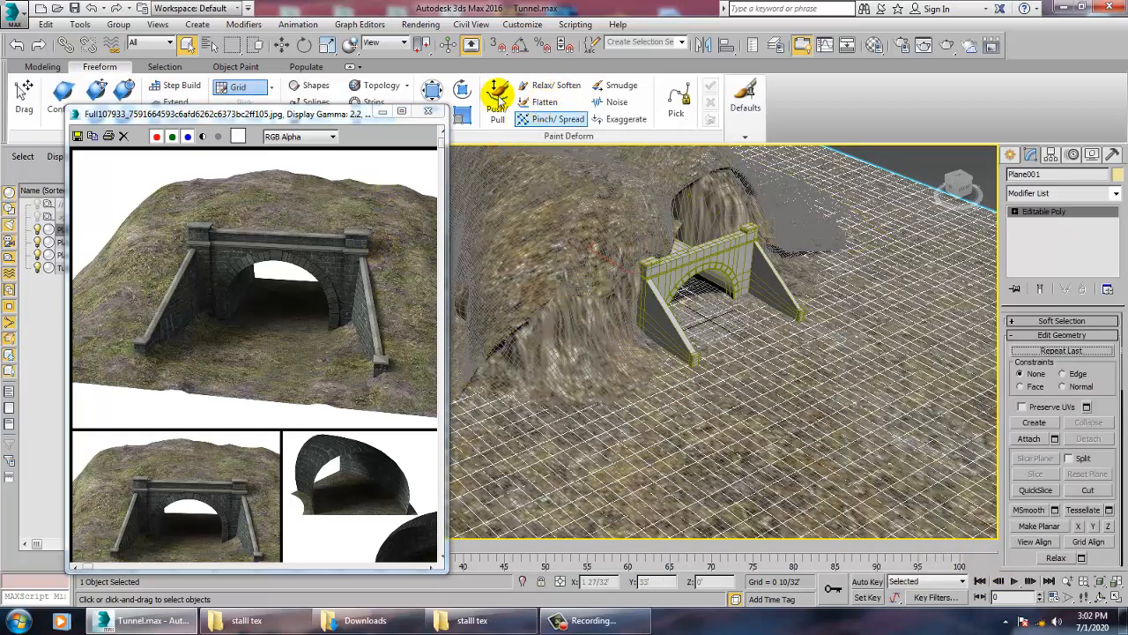
- Raise hilly banks on both sides of the path in front of the tunnel portal with the Push/Pull brush
left_click(497, 97)
mouse_move(594, 444)
left_mouse_down()
mouse_move(585, 432)
mouse_move(743, 504)
left_mouse_up()
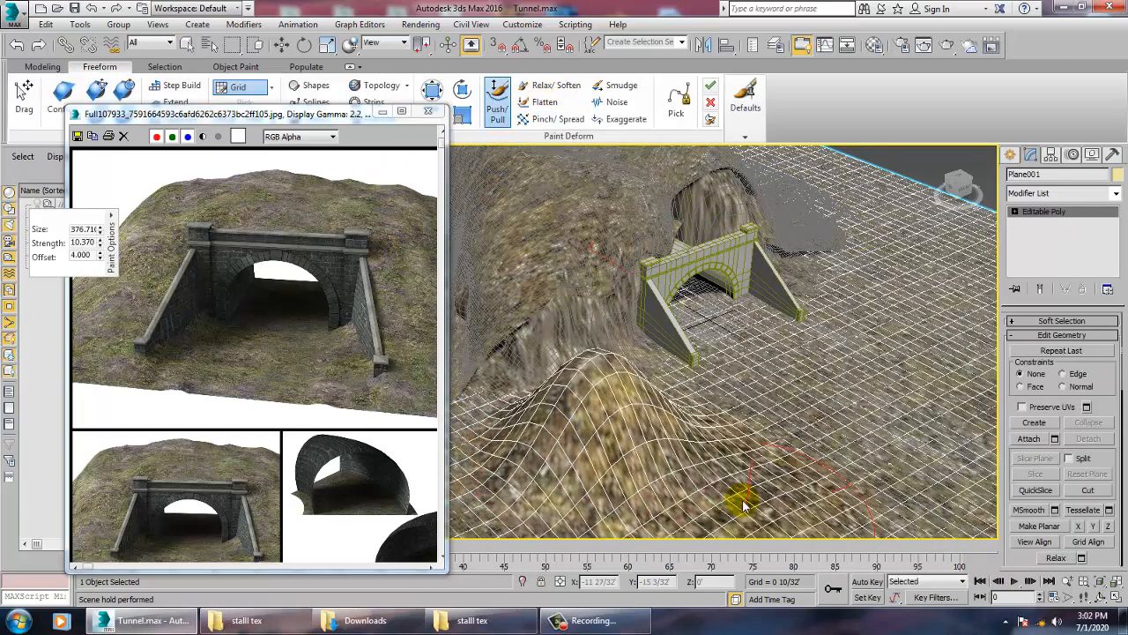
scroll(738, 420, "down", 10)
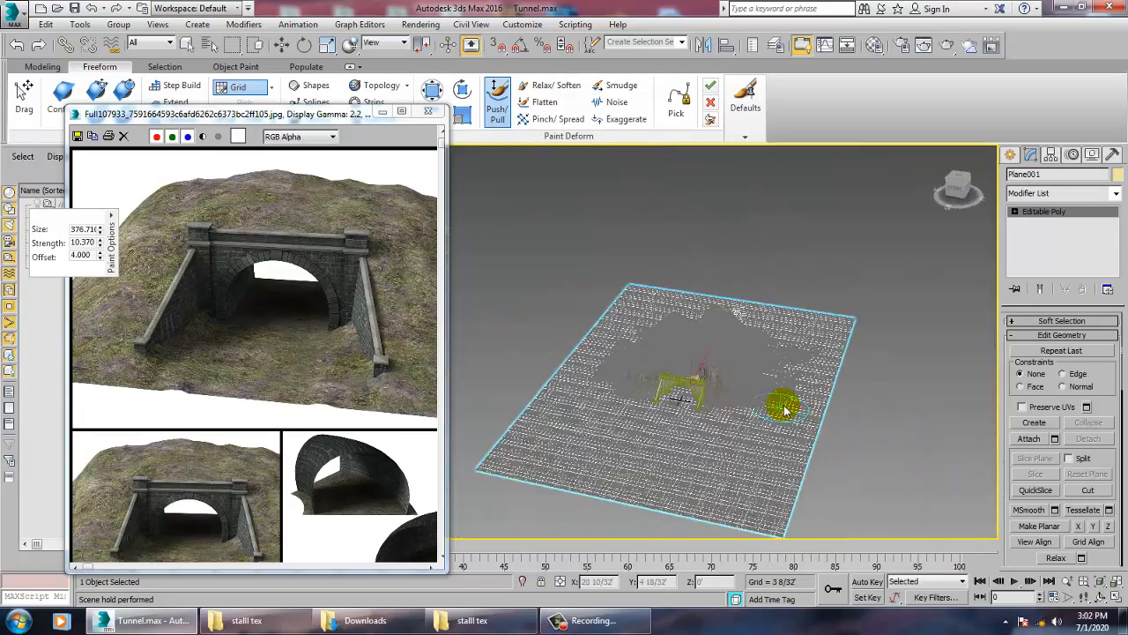
scroll(784, 408, "up", 6)
mouse_move(692, 457)
left_mouse_down()
mouse_move(679, 477)
mouse_move(775, 491)
mouse_move(712, 493)
left_mouse_up()
mouse_move(715, 431)
middle_mouse_down("alt")
mouse_move(846, 433)
mouse_move(734, 428)
middle_mouse_up("alt")
left_click_drag(571, 425, 632, 464)
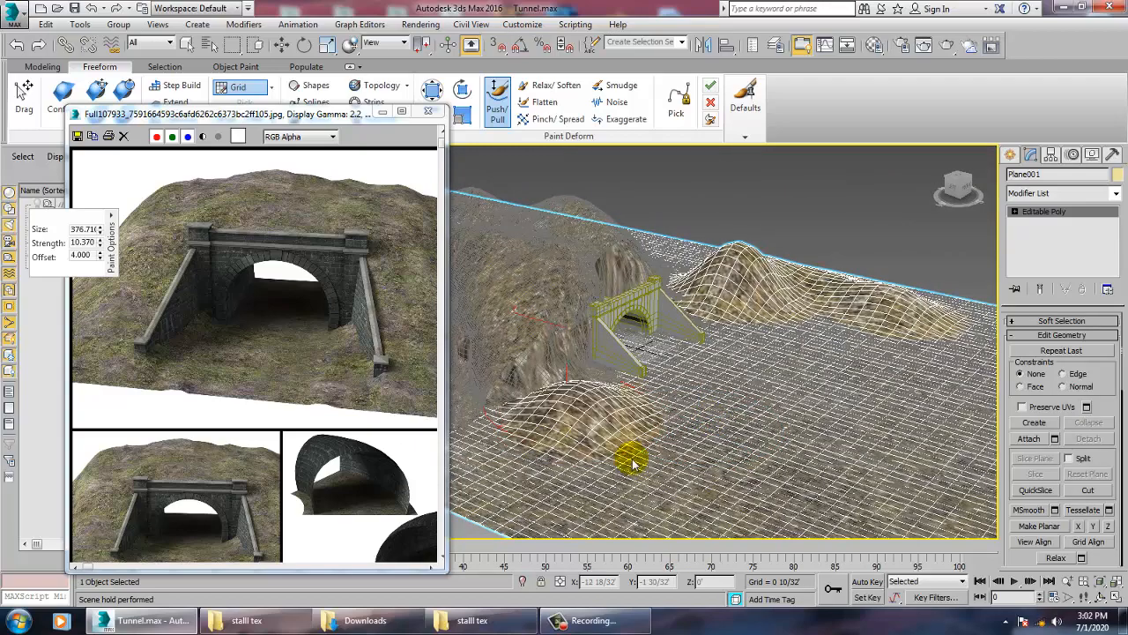
mouse_move(743, 541)
middle_mouse_down("alt")
mouse_move(675, 448)
mouse_move(592, 484)
middle_mouse_up("alt")
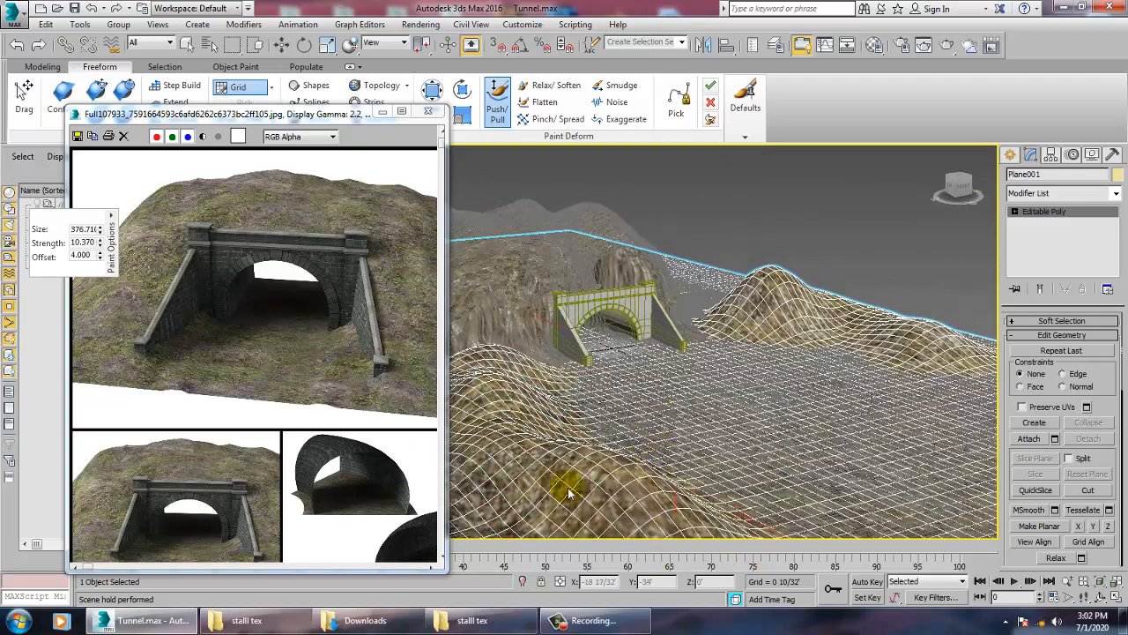
middle_click_drag(712, 411, 659, 413, "alt")
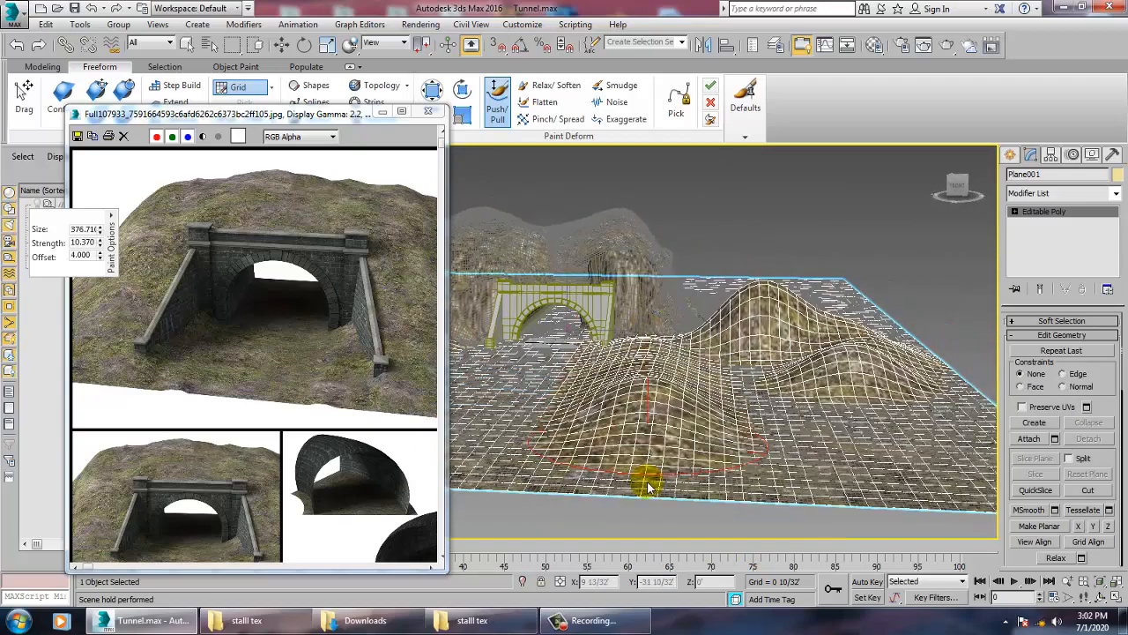
middle_click_drag(654, 367, 707, 383, "alt")
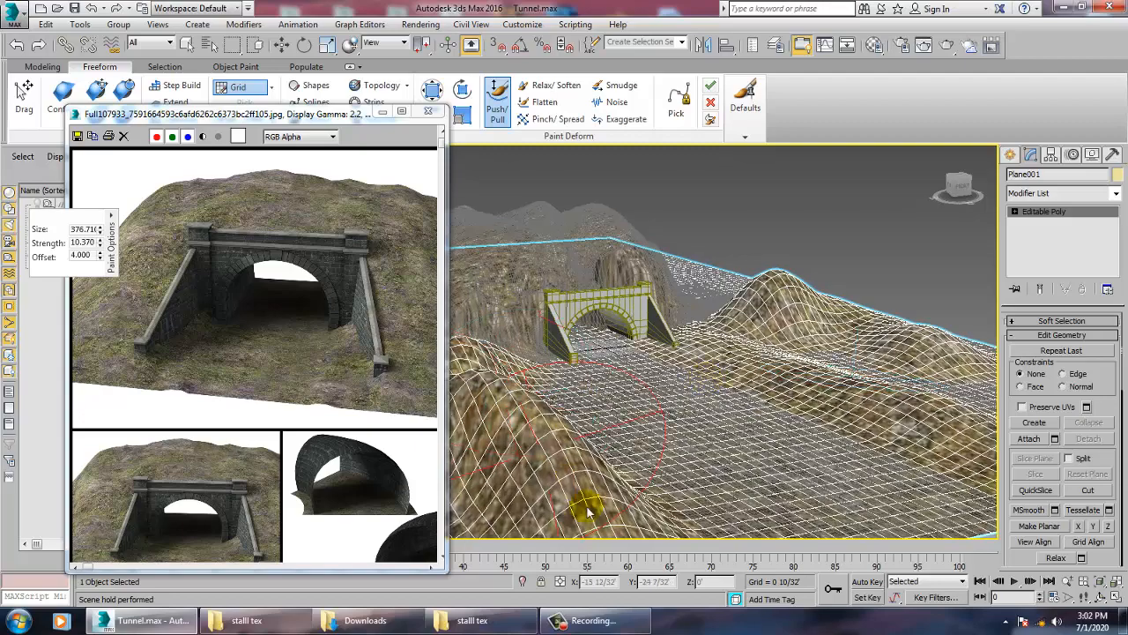
mouse_move(650, 473)
middle_mouse_down("alt")
mouse_move(604, 433)
mouse_move(705, 365)
middle_mouse_up("alt")
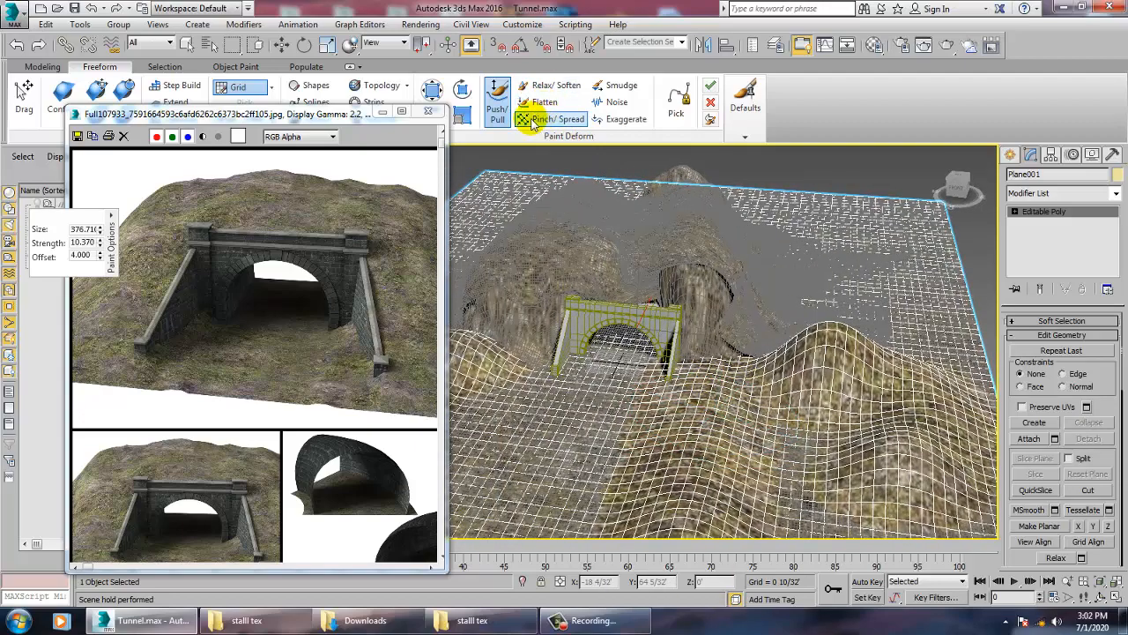
- Roughen the raised ground on both sides of the tunnel approach with the Noise brush
left_click(604, 103)
mouse_move(775, 344)
left_mouse_down()
mouse_move(745, 365)
mouse_move(899, 398)
mouse_move(717, 479)
mouse_move(835, 512)
mouse_move(914, 503)
left_mouse_up()
middle_click_drag(841, 443, 922, 392, "alt")
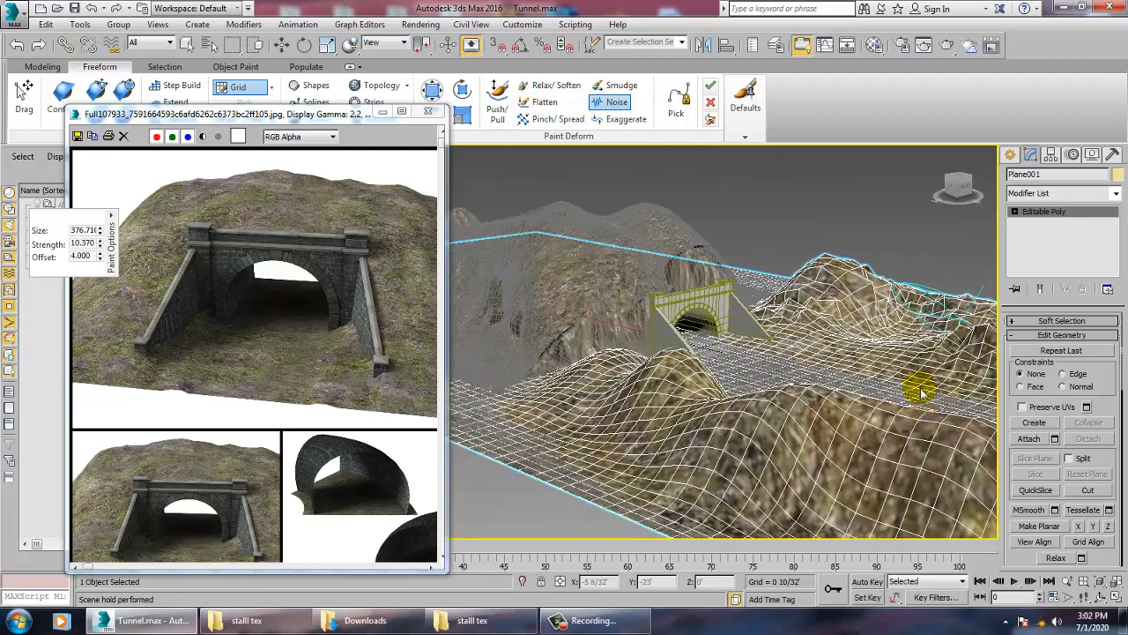
left_click_drag(903, 314, 837, 316)
mouse_move(680, 423)
left_mouse_down()
mouse_move(763, 484)
mouse_move(995, 529)
mouse_move(745, 435)
left_mouse_up()
middle_click_drag(746, 434, 575, 382, "alt")
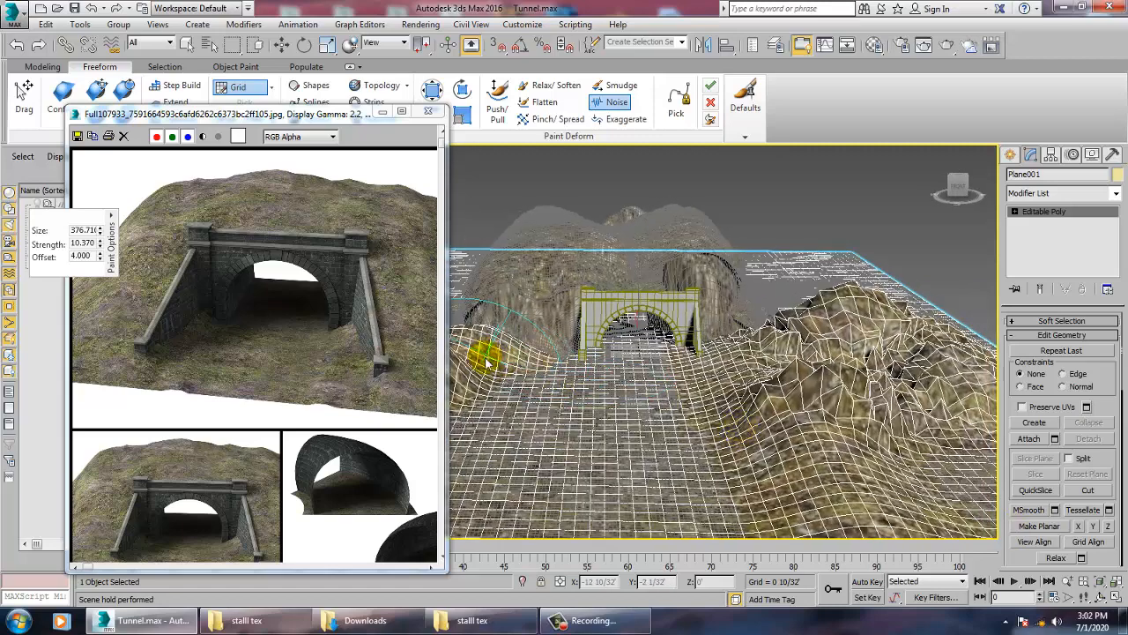
- Smooth the jagged banks along both sides of the tunnel approach with more brush strokes
left_click_drag(486, 361, 479, 567)
mouse_move(748, 353)
left_mouse_down()
mouse_move(831, 329)
mouse_move(907, 406)
mouse_move(962, 392)
mouse_move(851, 474)
mouse_move(881, 495)
left_mouse_up()
mouse_move(504, 373)
left_mouse_down()
mouse_move(489, 395)
mouse_move(496, 479)
mouse_move(449, 327)
mouse_move(454, 400)
left_mouse_up()
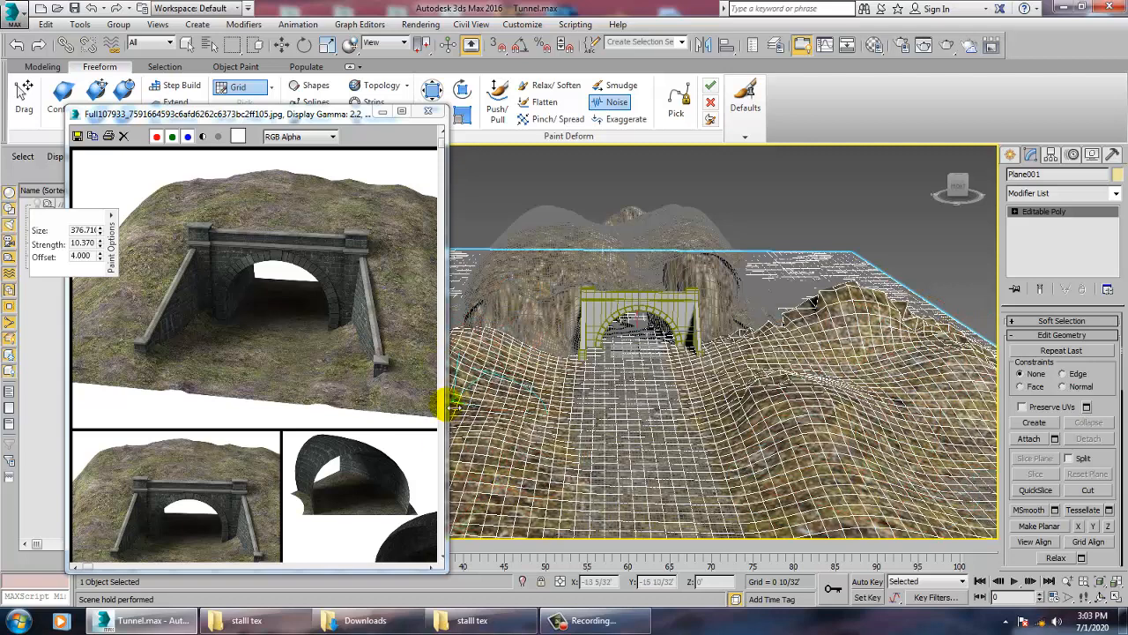
- Turn off the edged-faces display, leave the sculpting brush and select the hill mesh Plane002
key("F4")
mouse_move(607, 376)
middle_mouse_down("alt")
mouse_move(710, 373)
mouse_move(776, 411)
middle_mouse_up("alt")
scroll(629, 371, "up", 3)
key("w")
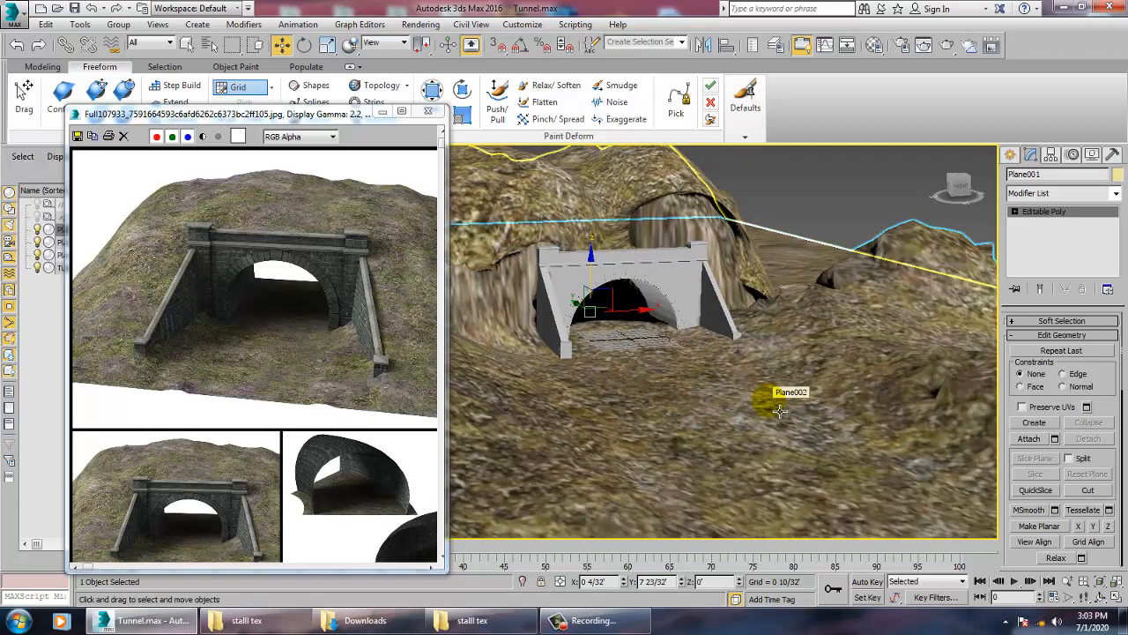
middle_click_drag(745, 393, 608, 402, "alt")
left_click(608, 401)
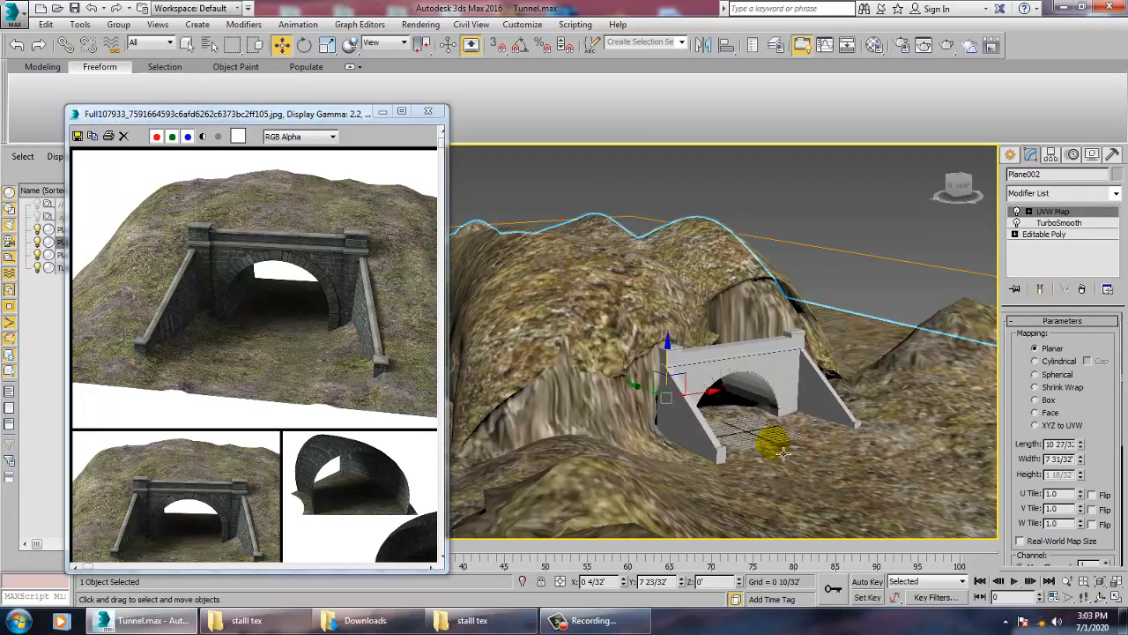
- Try U and V tiling of 6 and 10 on the ground material's bitmap and check the texture around the portal
key("m")
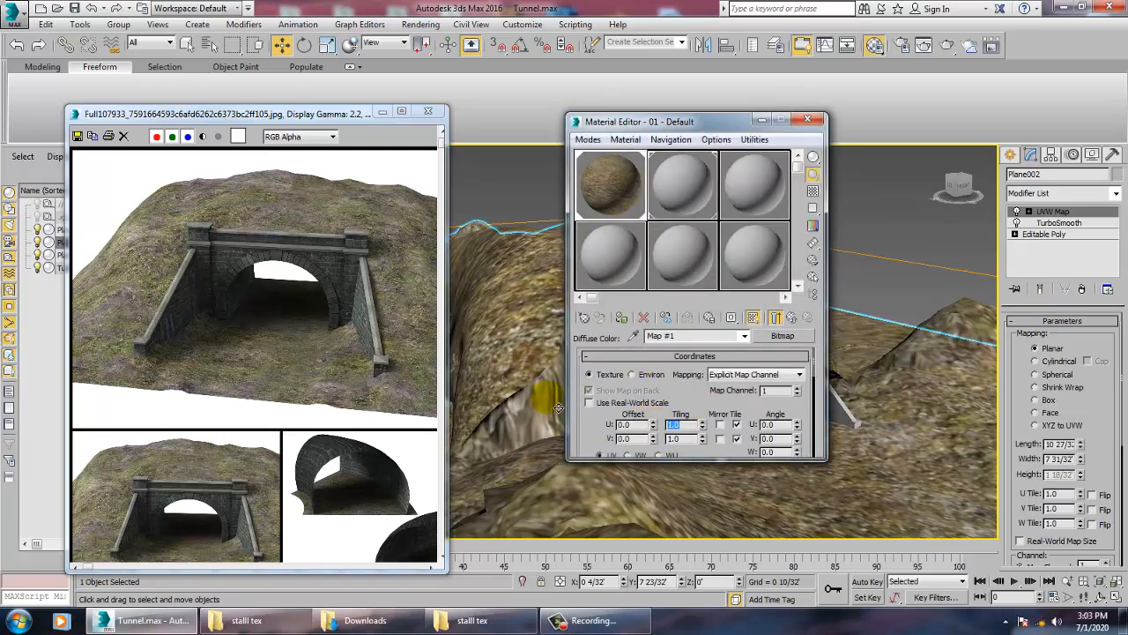
type("6")
key("Tab")
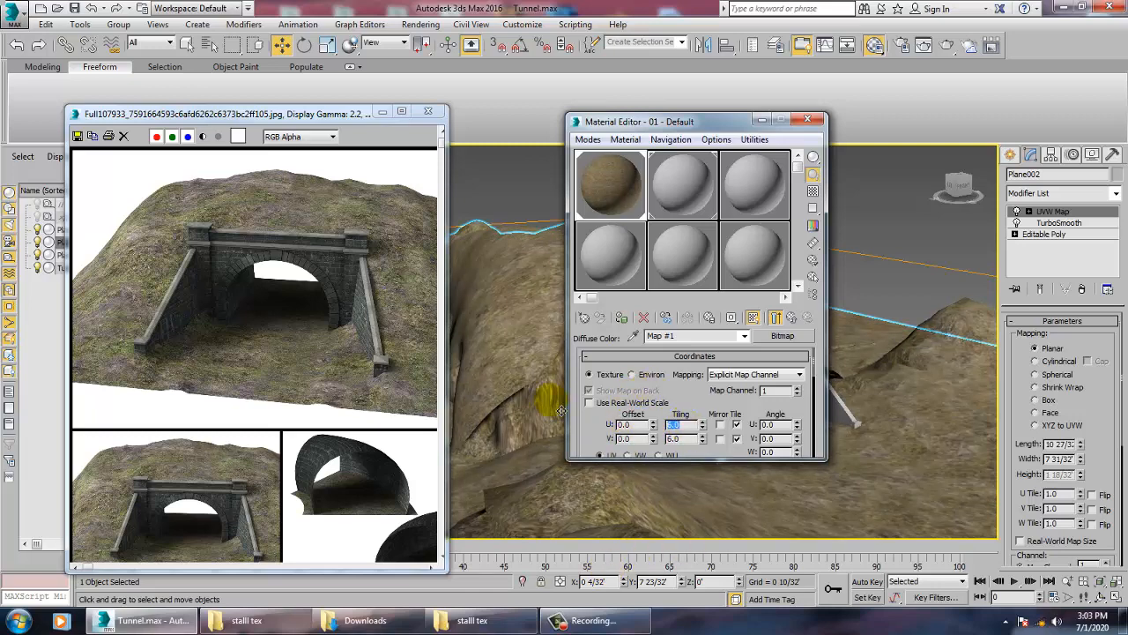
key("Tab")
type("10")
key("Return")
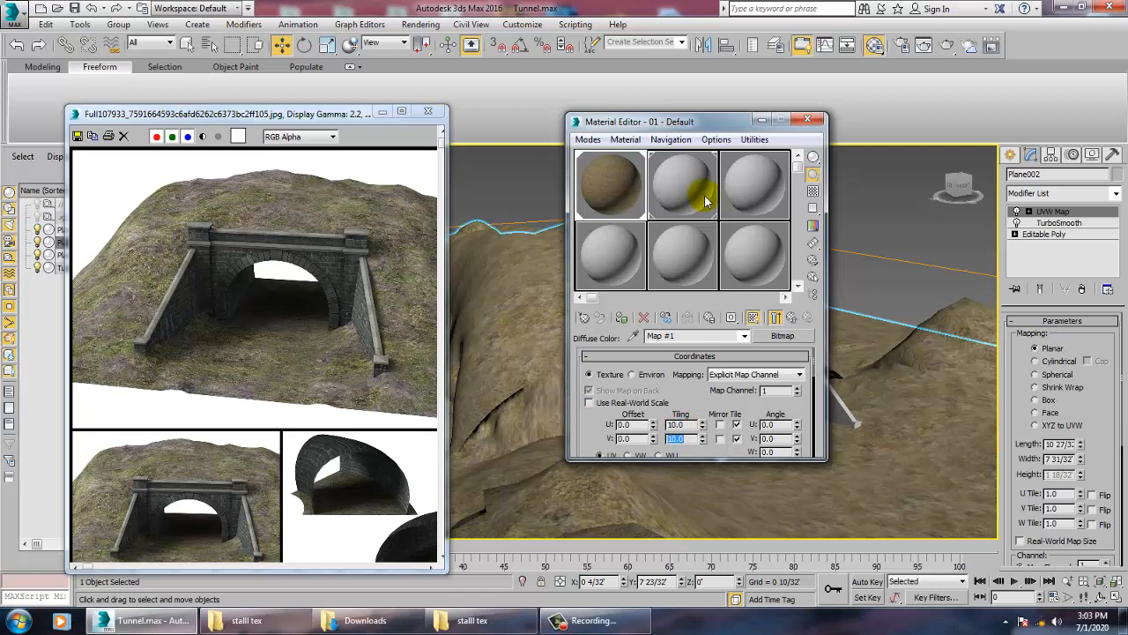
left_click(809, 123)
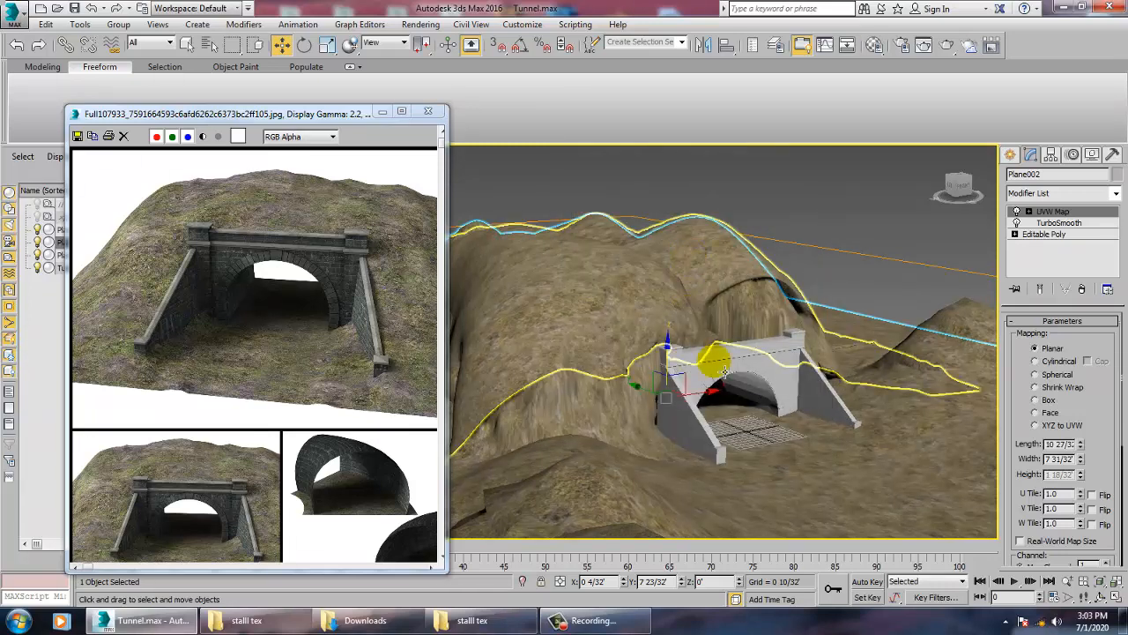
scroll(722, 372, "up", 4)
scroll(722, 372, "down", 5)
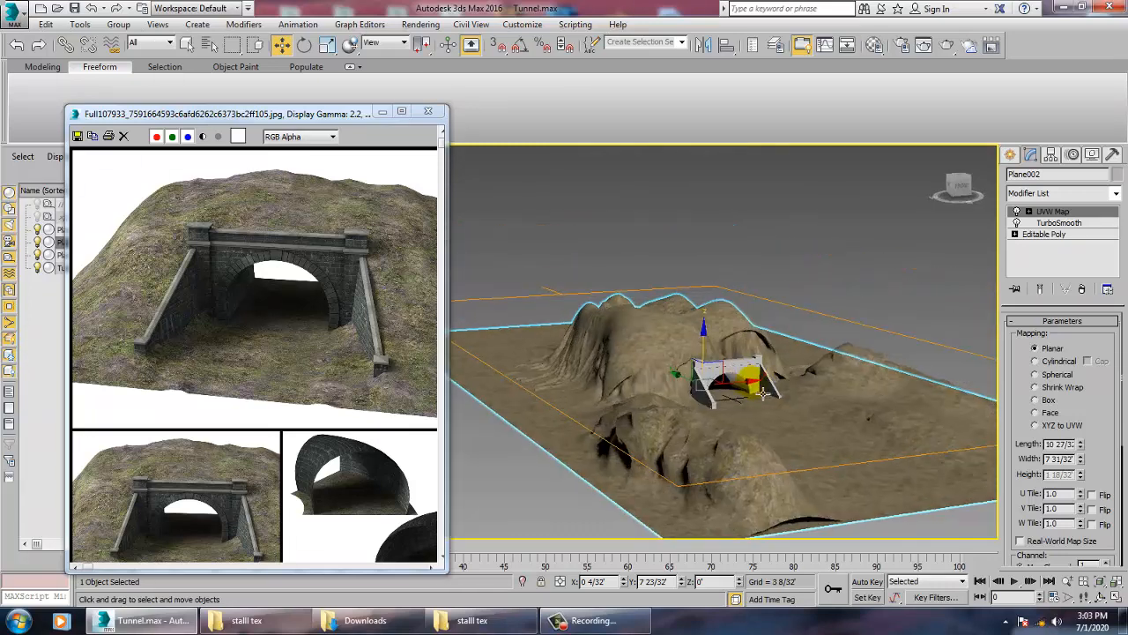
middle_click_drag(722, 375, 740, 388, "alt")
scroll(744, 394, "up", 5)
scroll(745, 394, "up", 3)
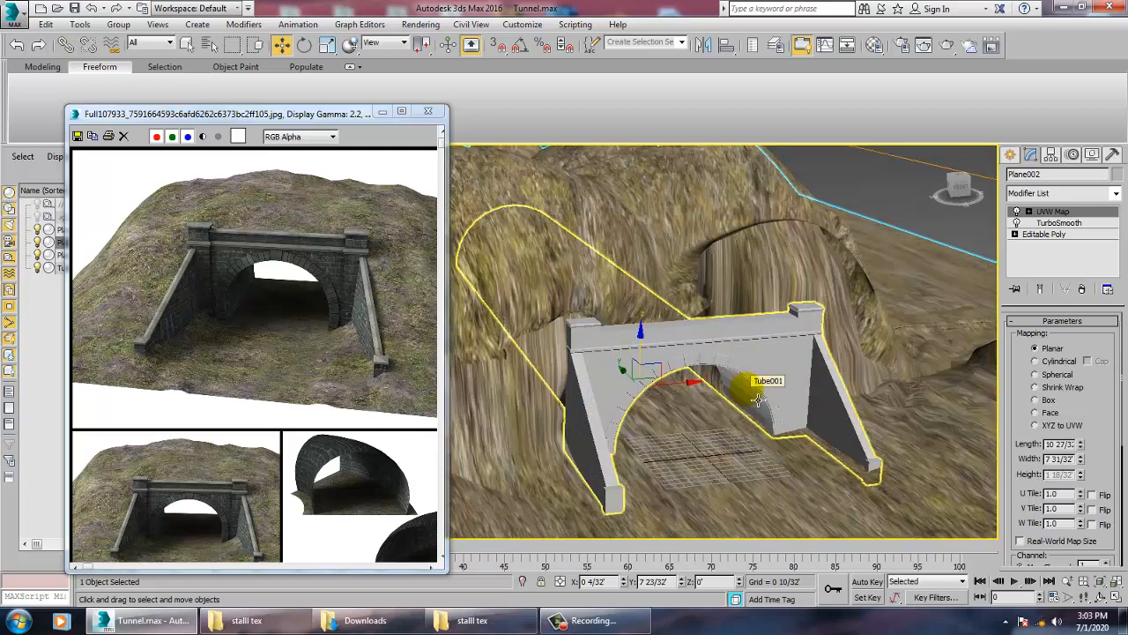
scroll(758, 384, "down", 5)
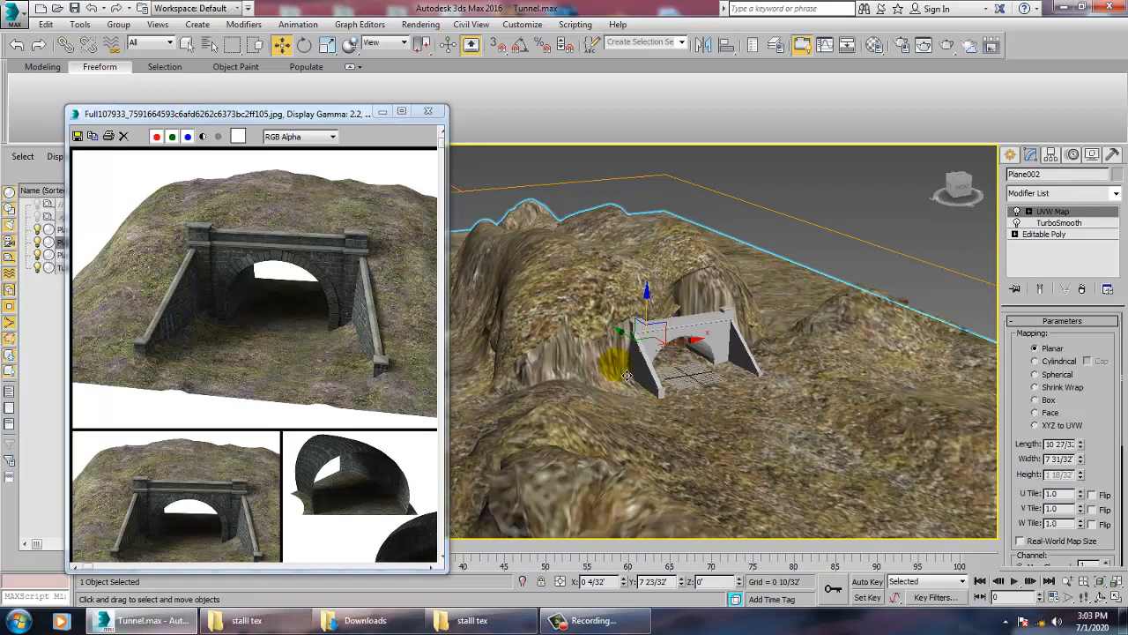
- Copy the ground material to the second sample slot and set the copy's diffuse bitmap tiling to 6 in U and V
key("m")
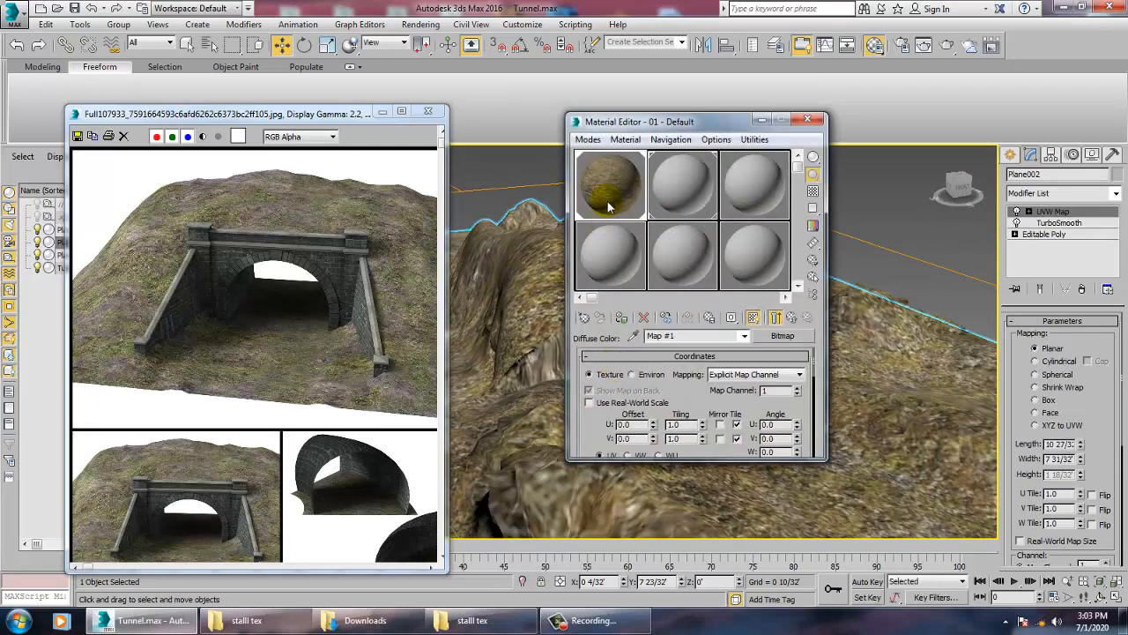
left_click(677, 197)
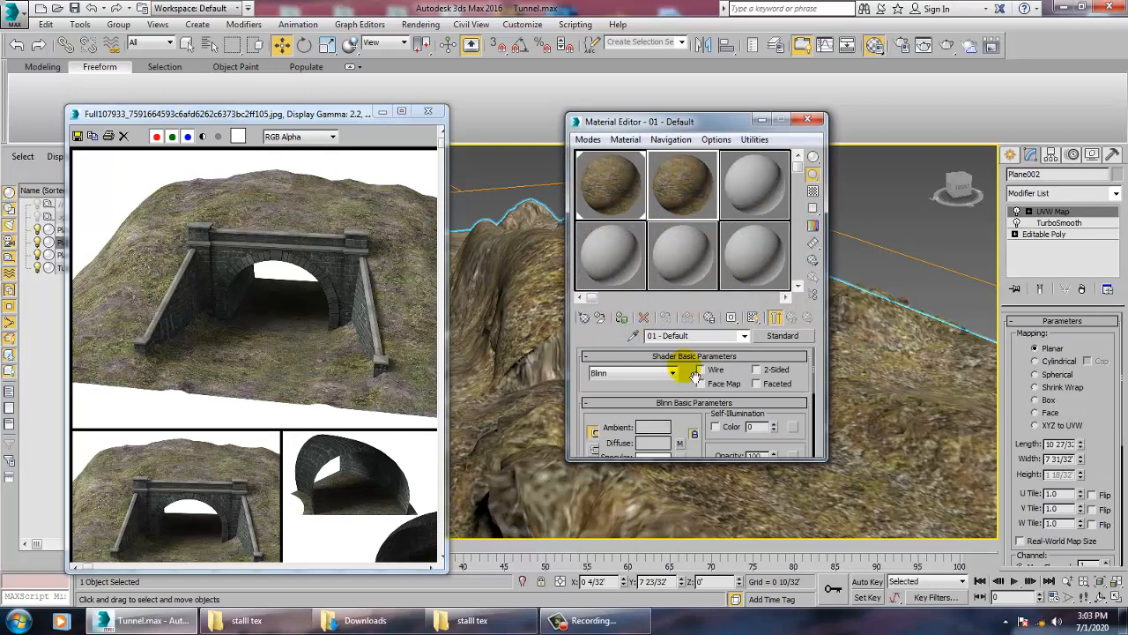
left_click_drag(696, 450, 692, 403)
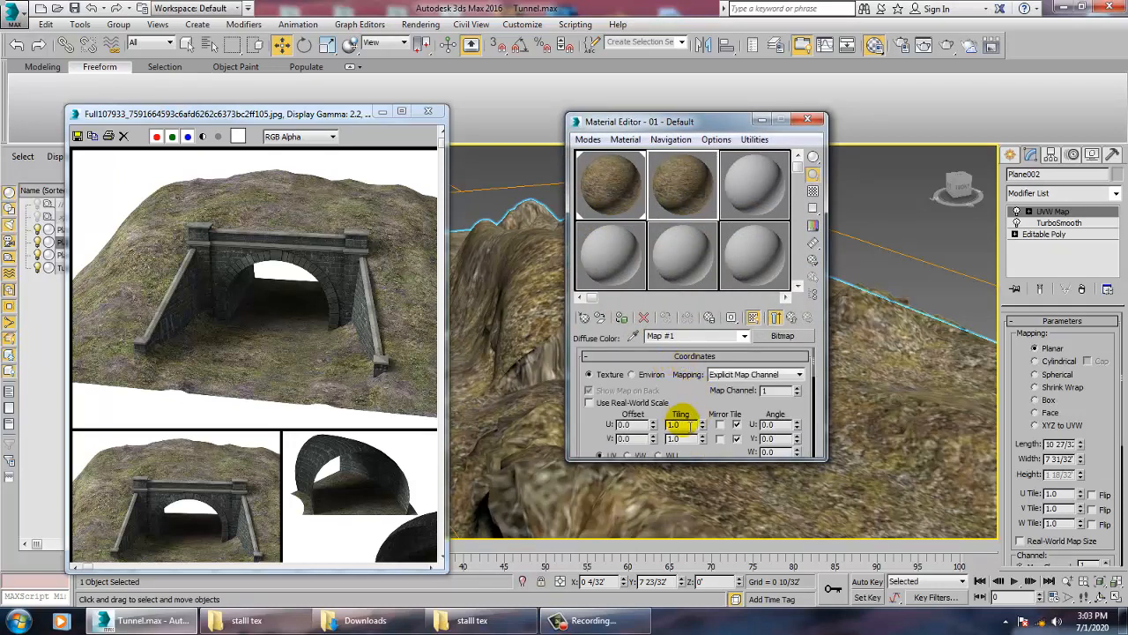
double_click(683, 424)
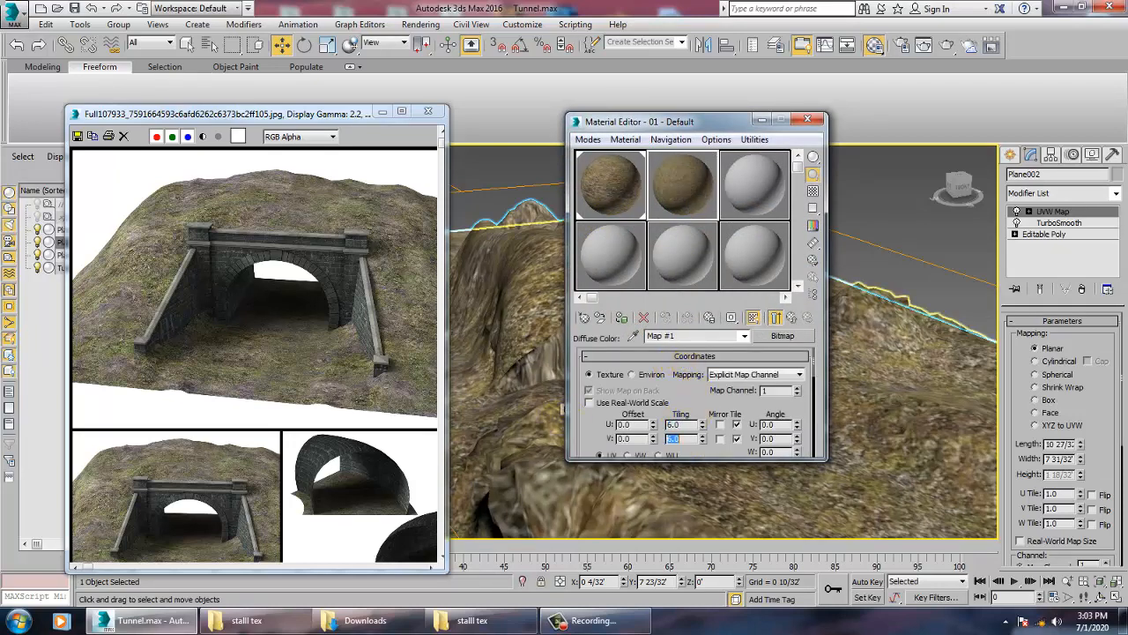
- Assign the copied material to the hill mesh Plane002, renaming it gr to resolve the duplicate name
left_click(622, 319)
left_click(523, 300)
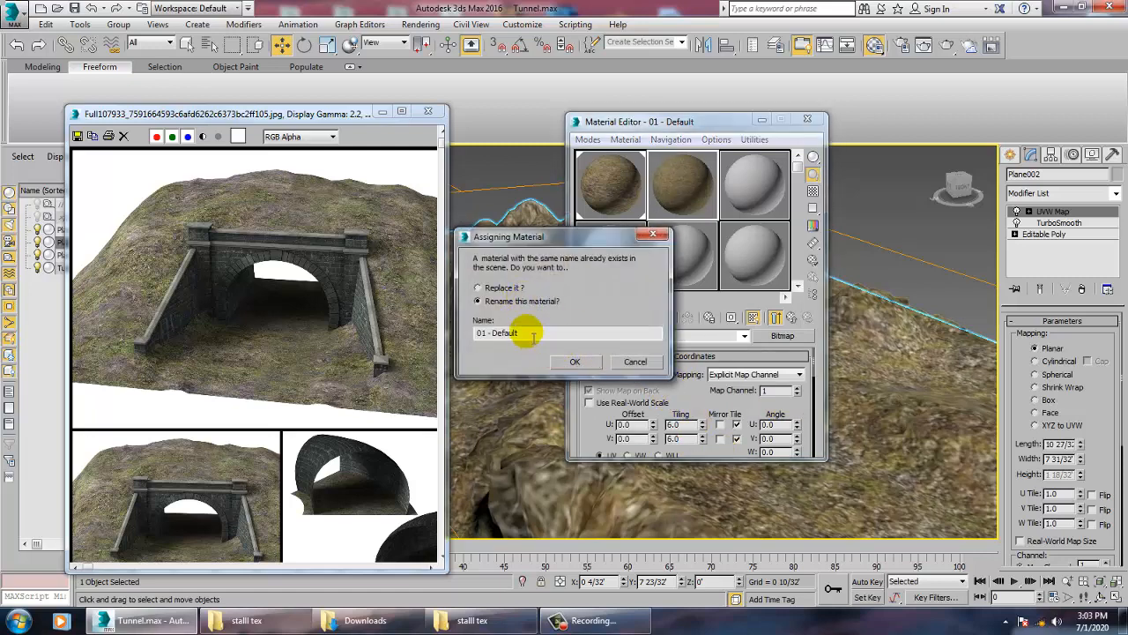
left_click_drag(527, 334, 423, 335)
type("gr")
left_click(578, 360)
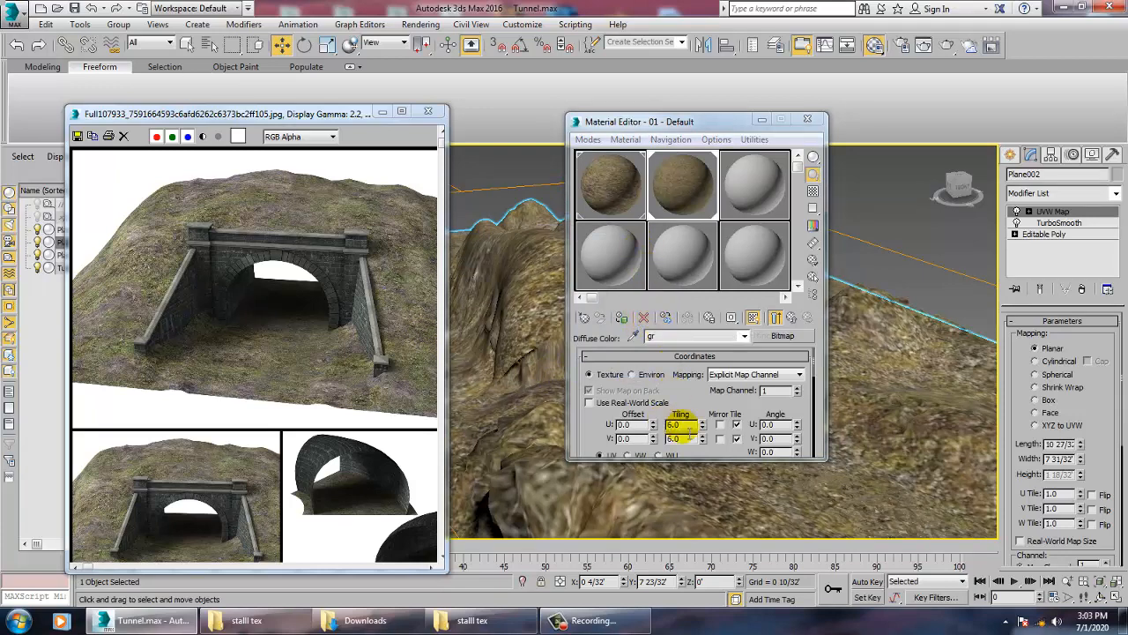
- Set the diffuse bitmap tiling of the copied material to 10 in both U and V
left_click_drag(692, 425, 628, 425)
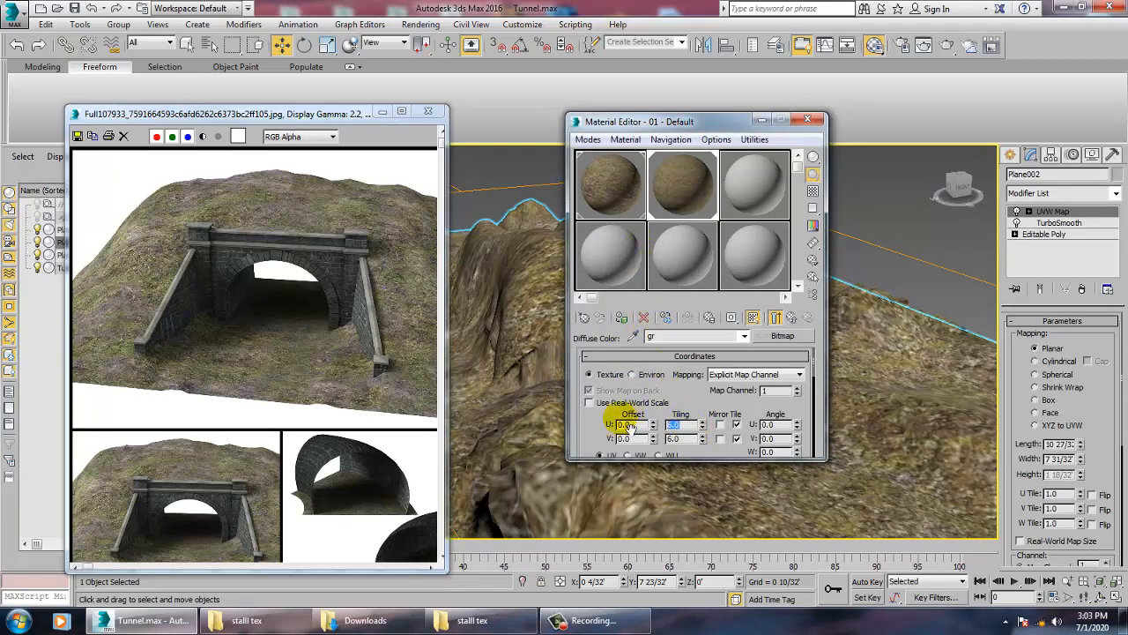
type("10")
key("Tab")
type("10")
key("Return")
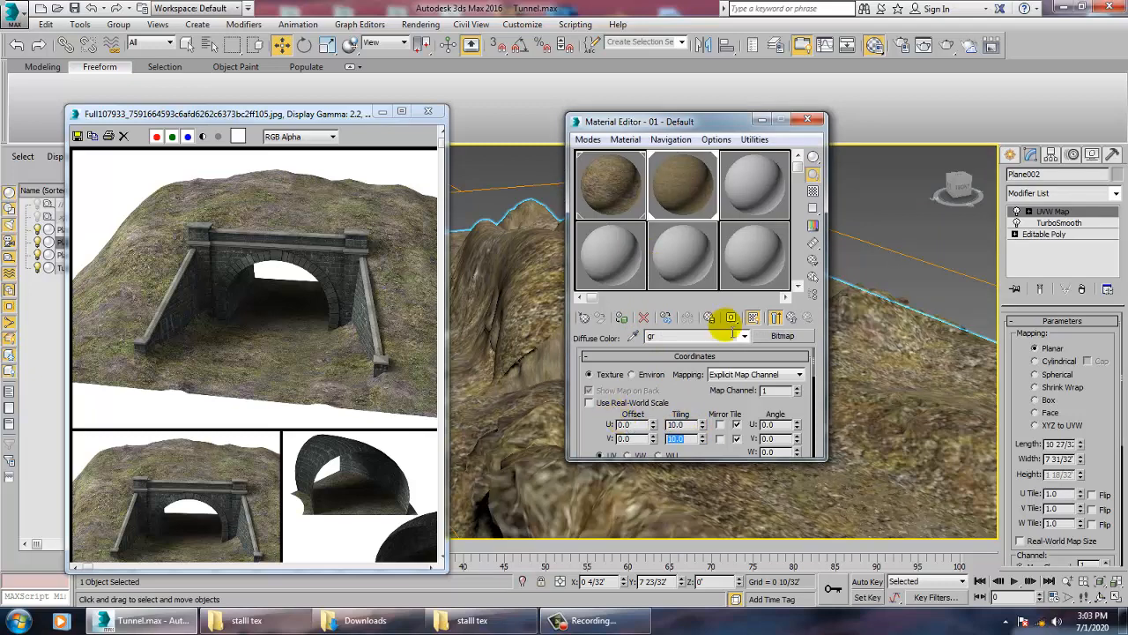
- Set the original ground material's bitmap tiling to 3 in U and V and close the Material Editor
left_click(639, 190)
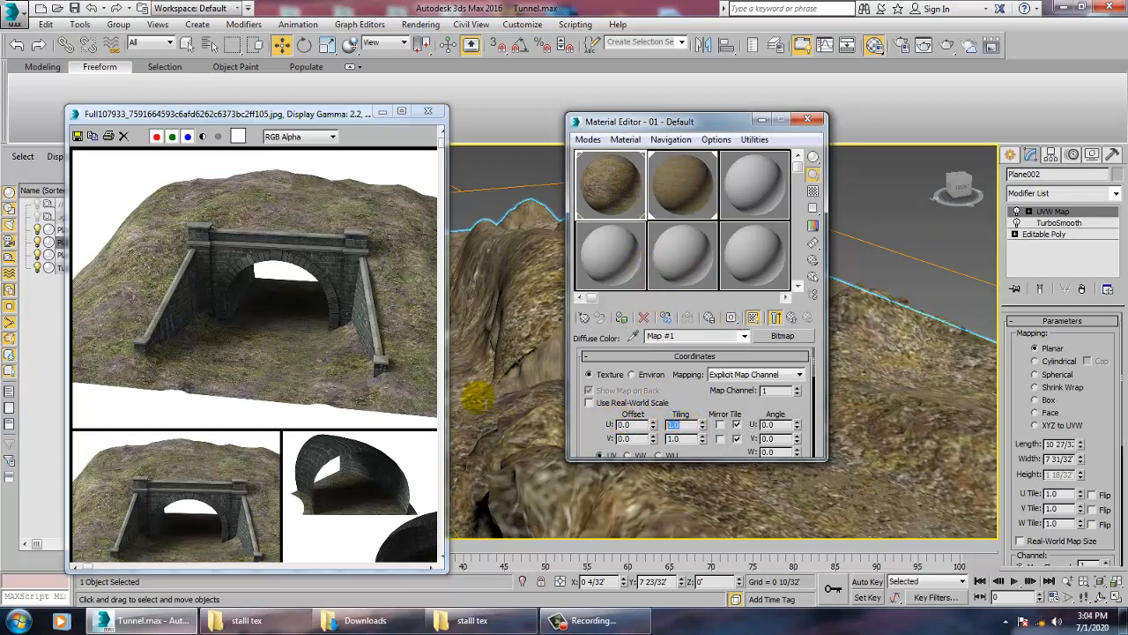
type("3")
key("Return")
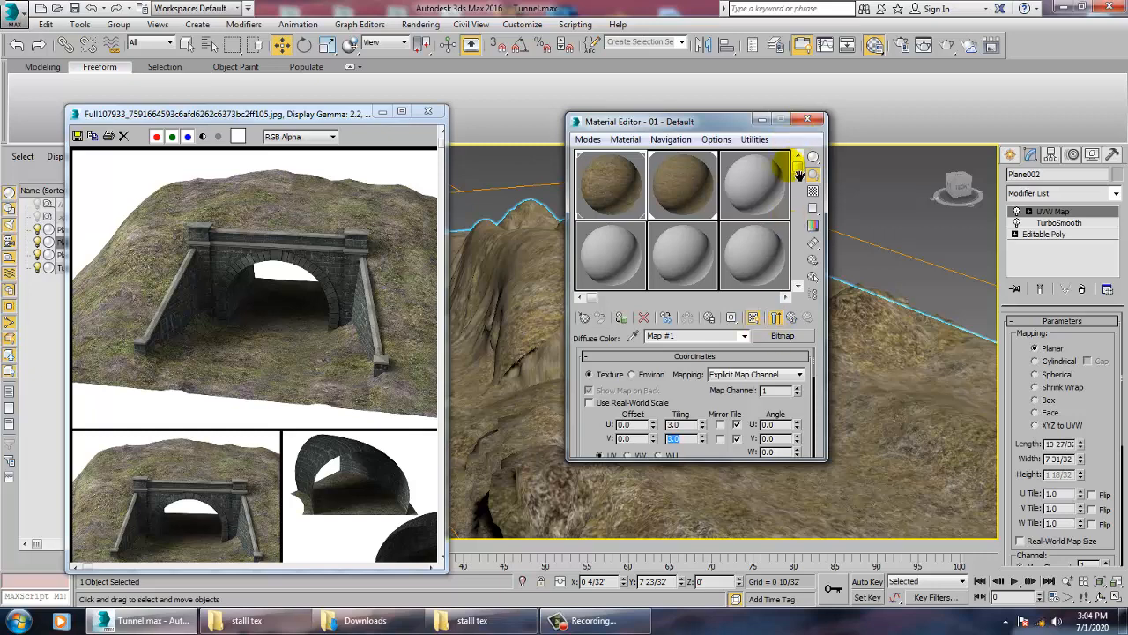
left_click(807, 119)
- Get closer to the tunnel portal and select its mesh Tube001
scroll(668, 331, "up", 8)
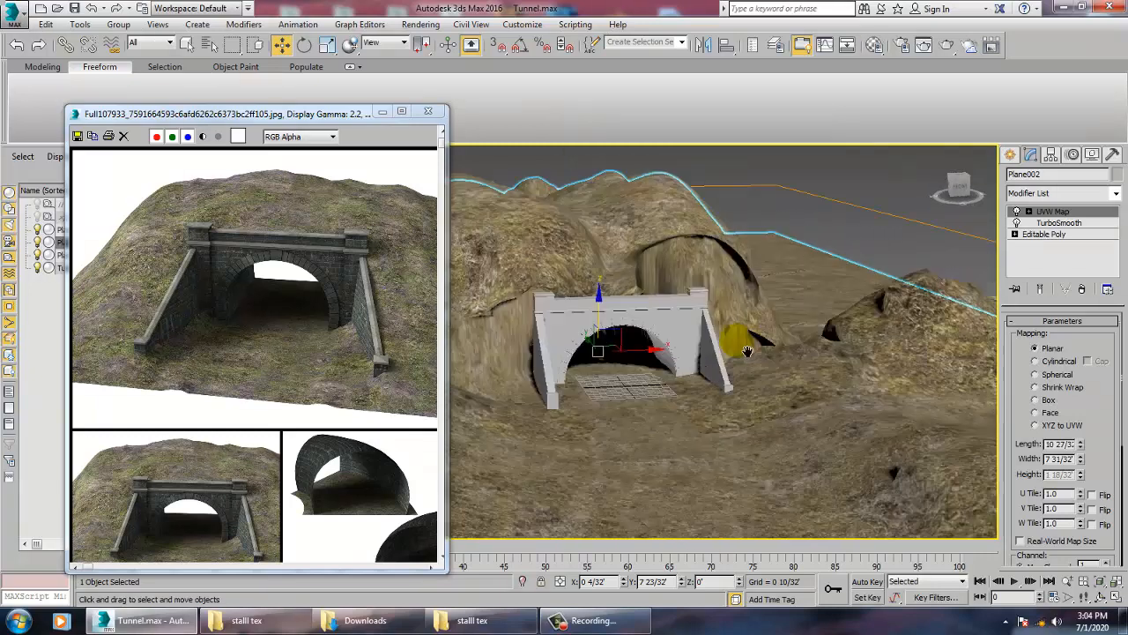
middle_click_drag(668, 344, 712, 326, "alt")
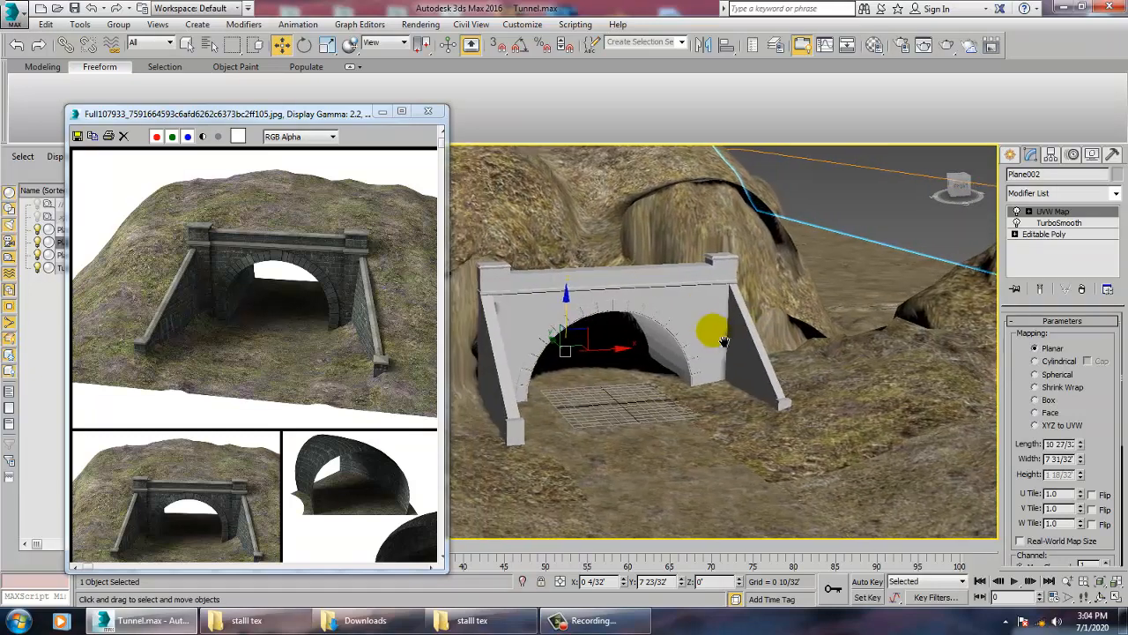
left_click(697, 300)
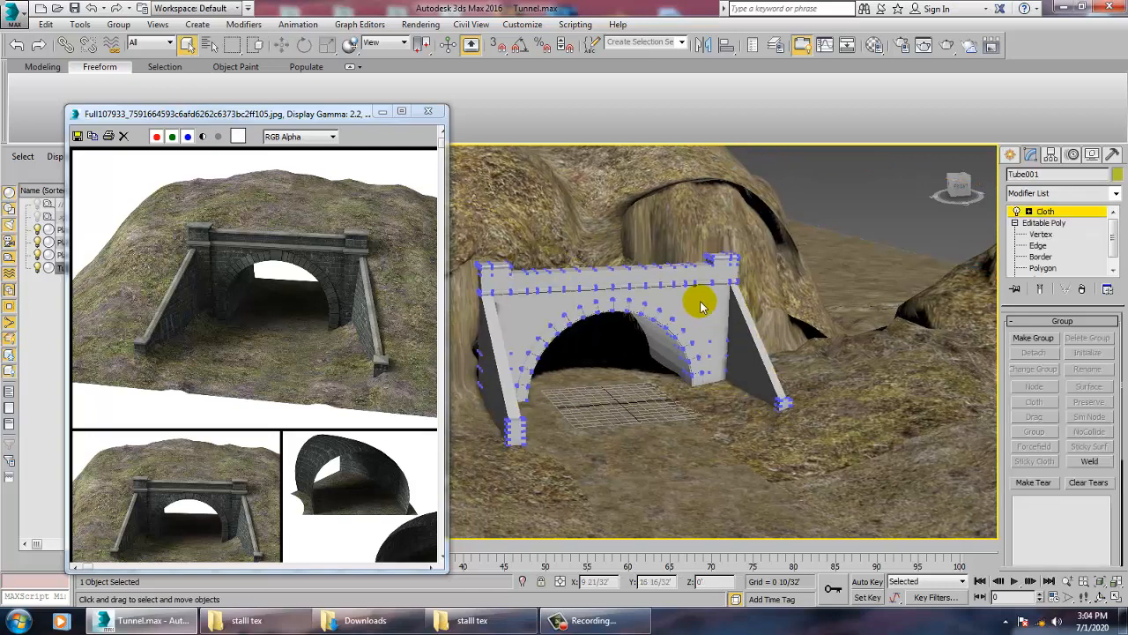
- Turn on edged faces in the viewport and switch to Google Chrome to open google.com
key("F4")
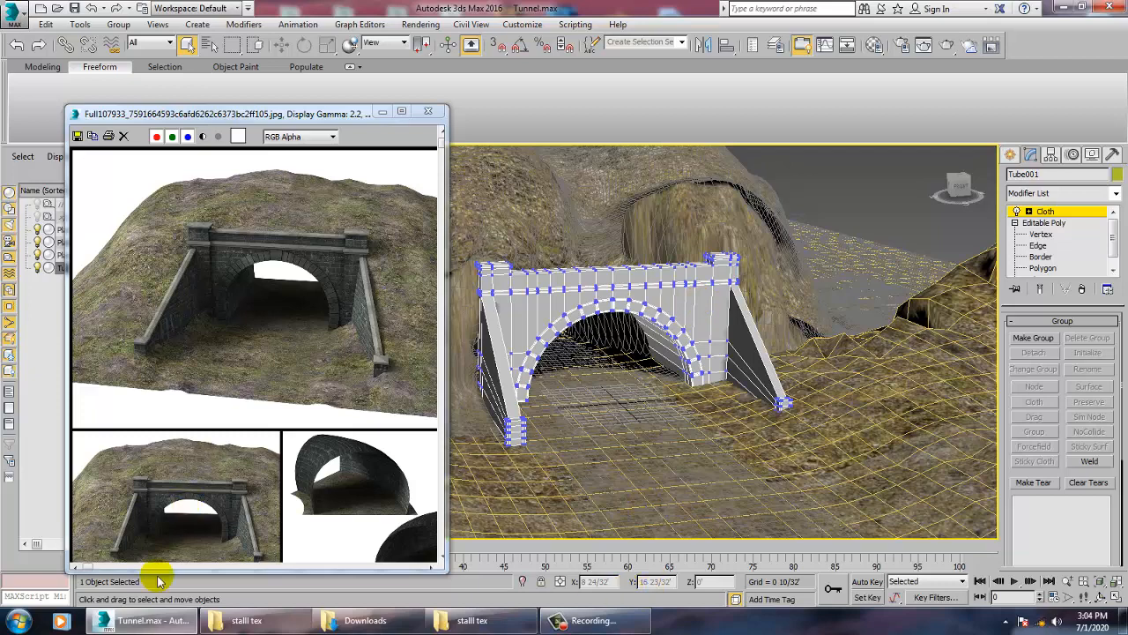
left_click(17, 620)
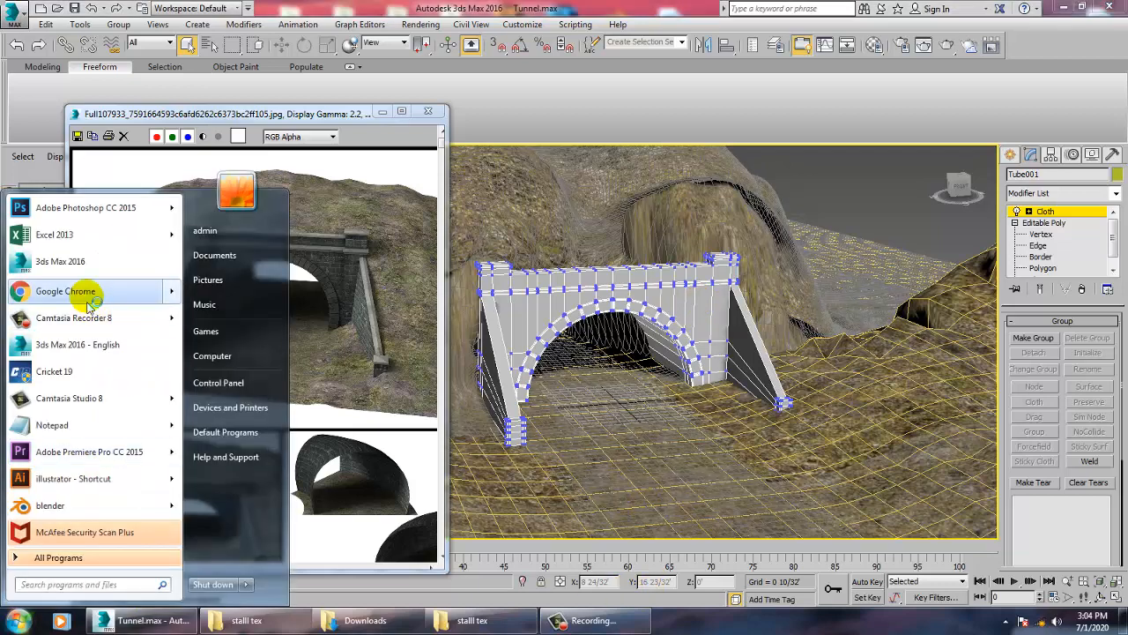
left_click(65, 291)
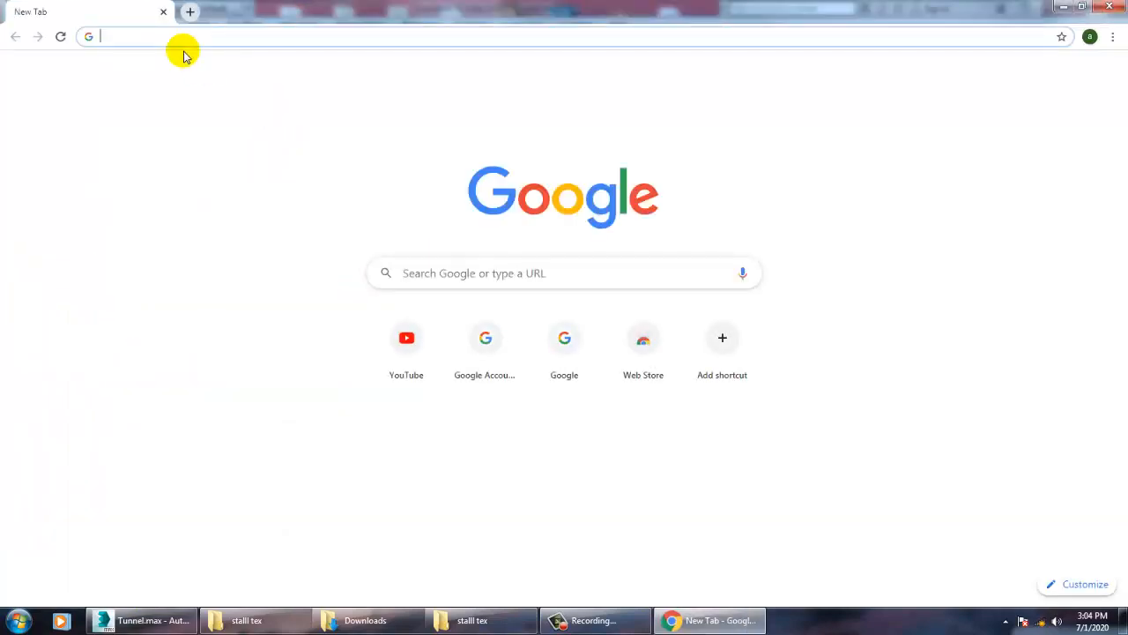
type("google")
key("Return")
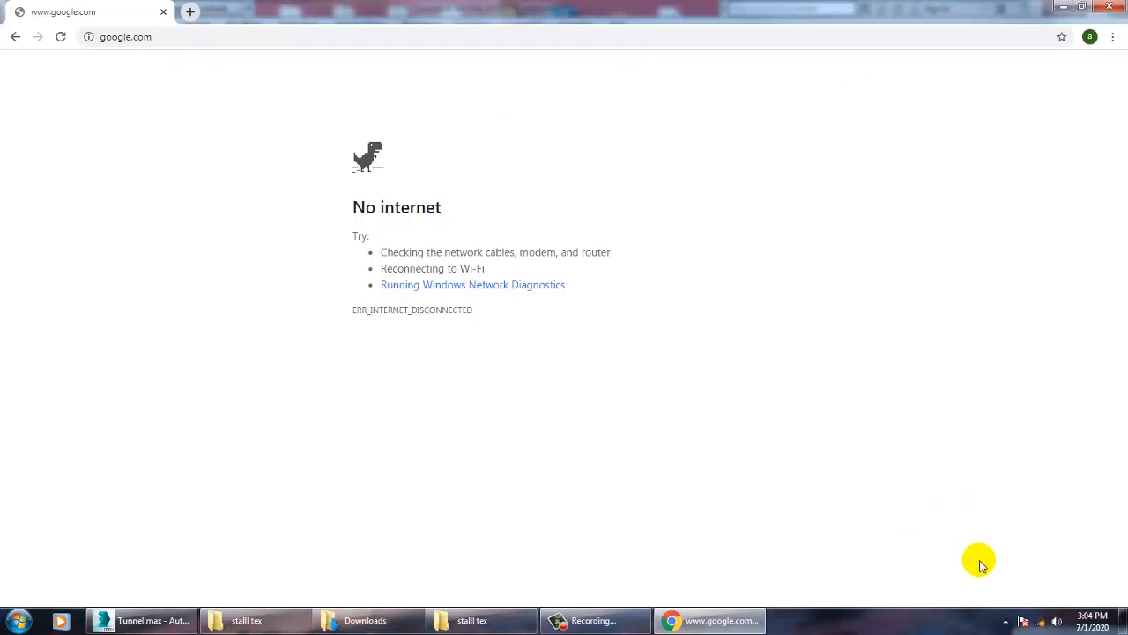
- Check the wireless network connection and reload google.com
left_click(1042, 621)
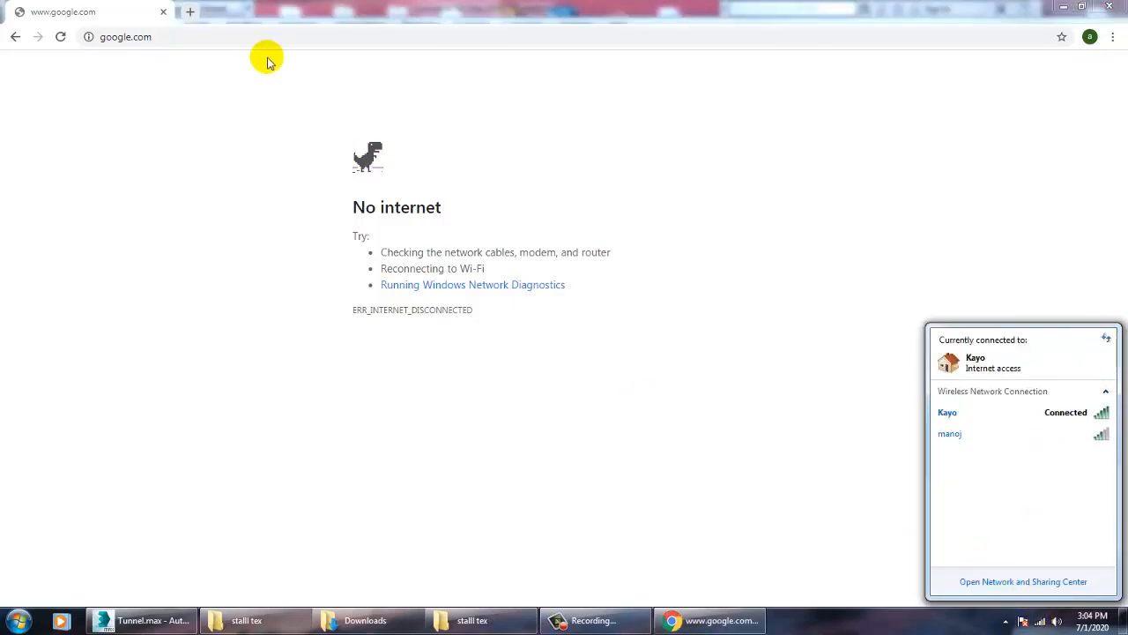
left_click(218, 44)
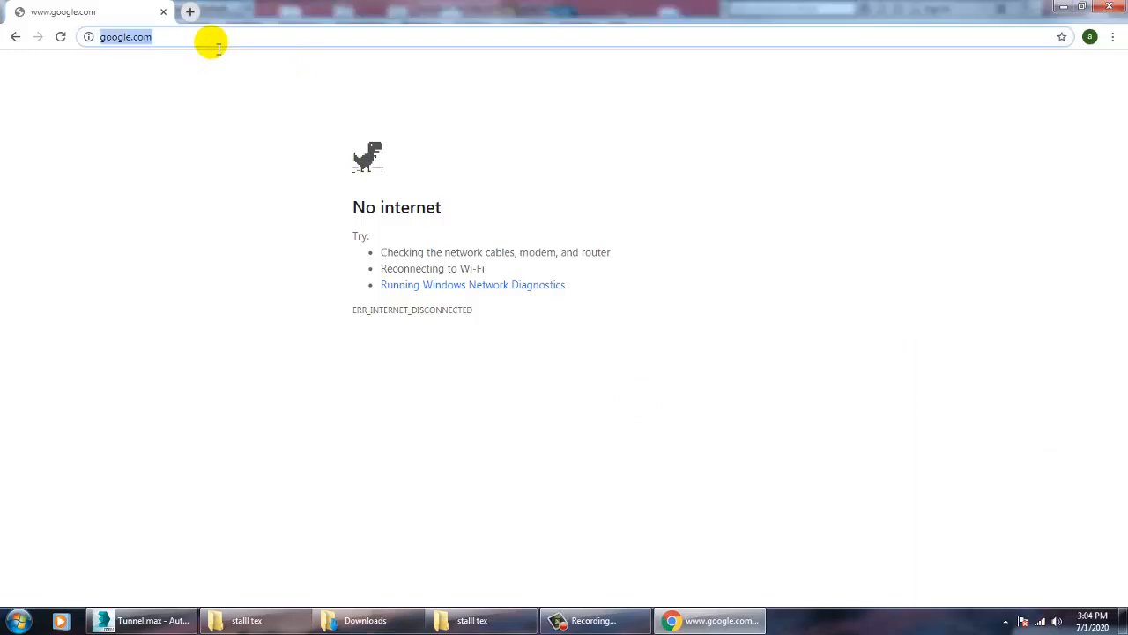
key("Return")
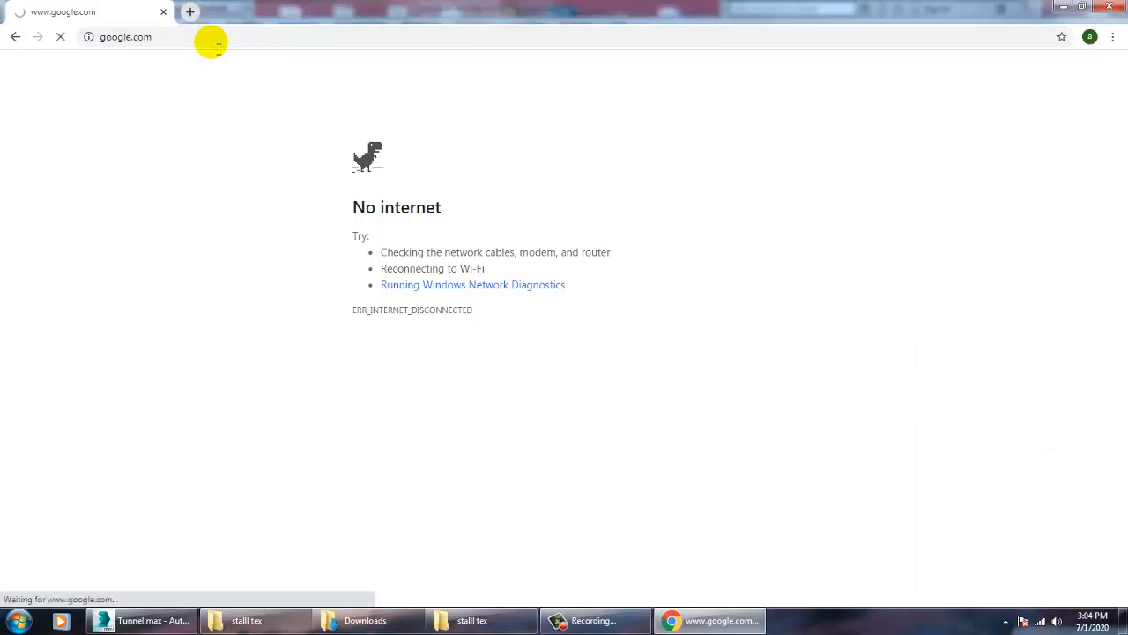
- Search Google for "old brick texture"
type("o")
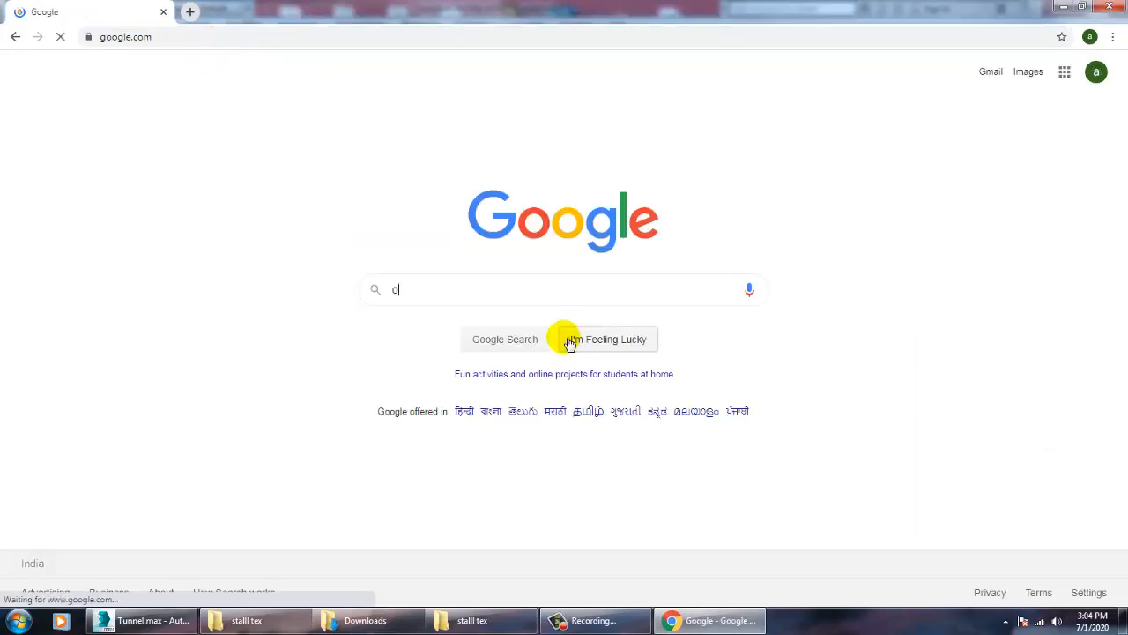
type("ld brick")
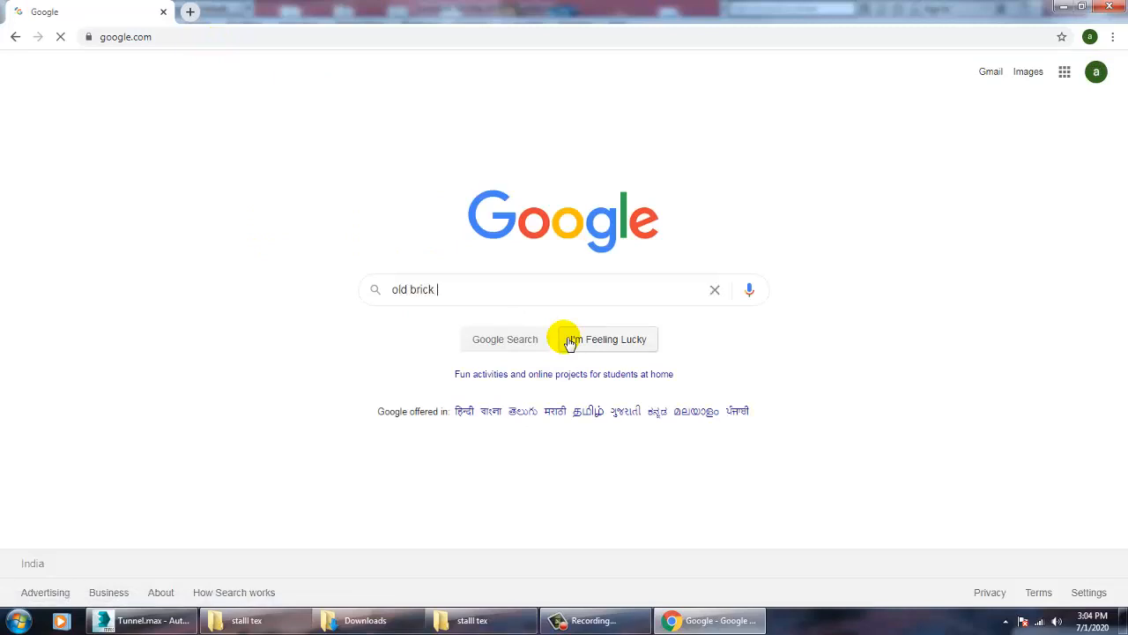
type(" texture")
key("Escape")
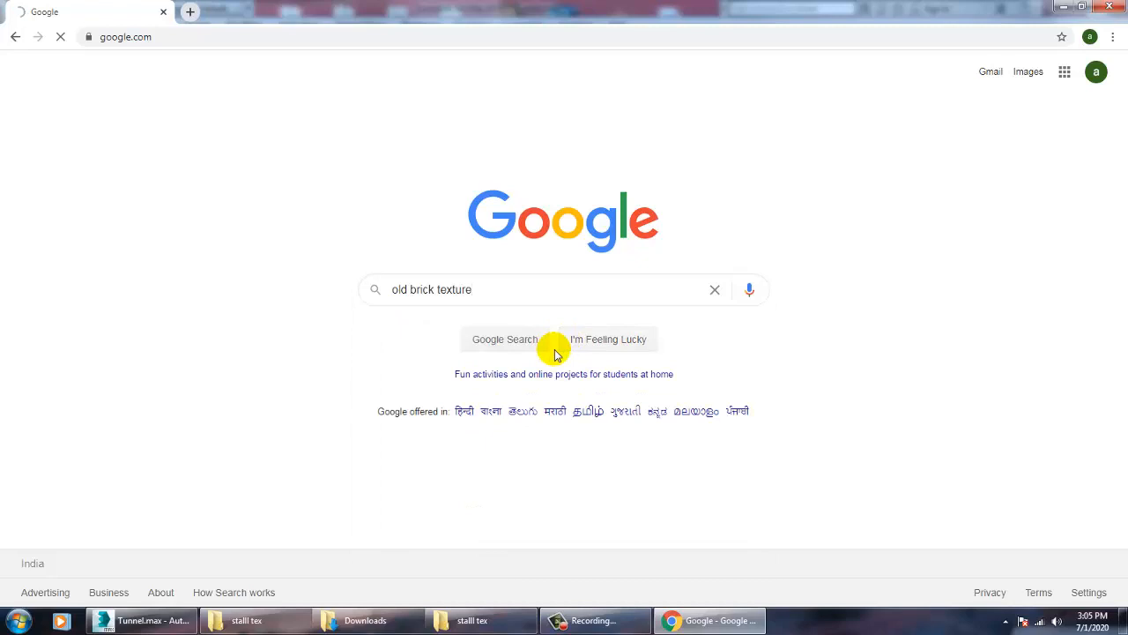
left_click(503, 340)
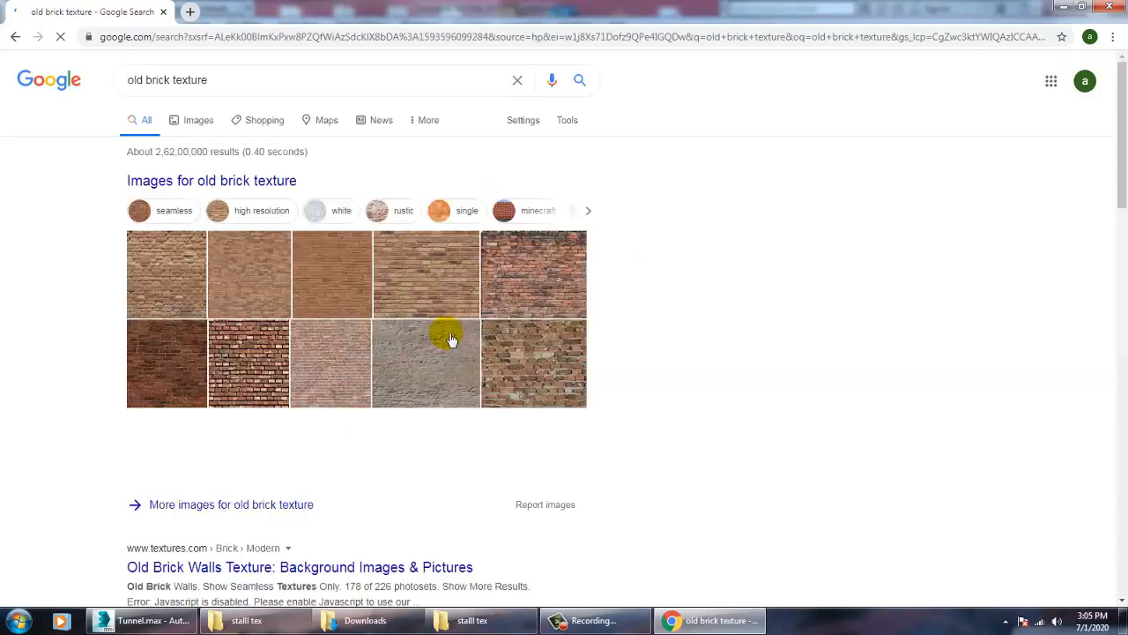
- Refine the search to "old white brick texture" and show only image results
left_click(150, 78)
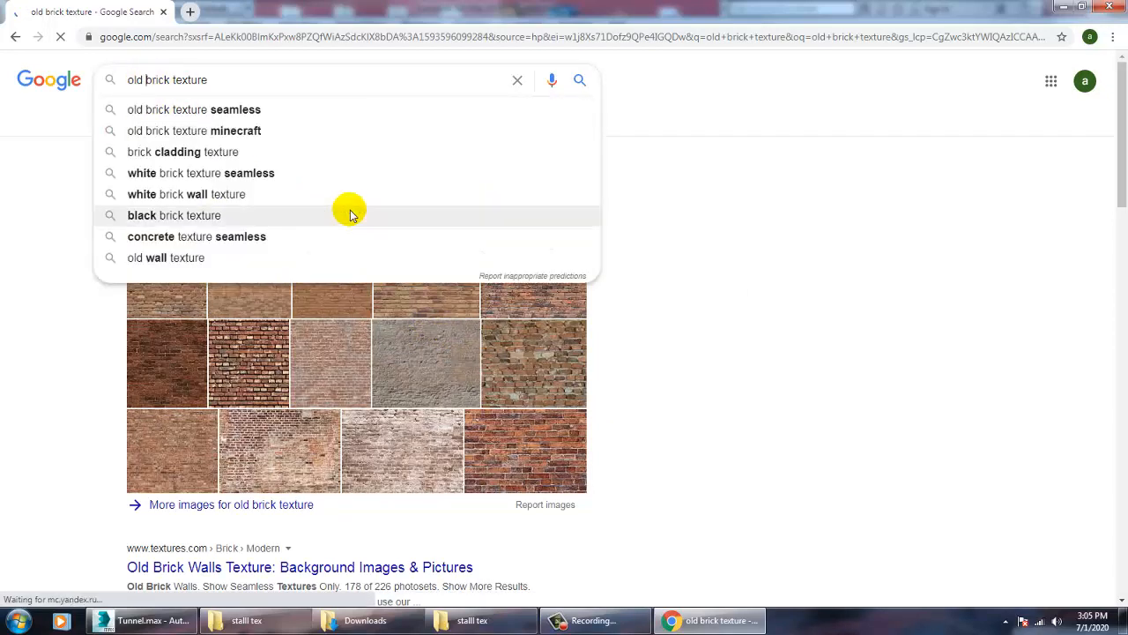
type("white")
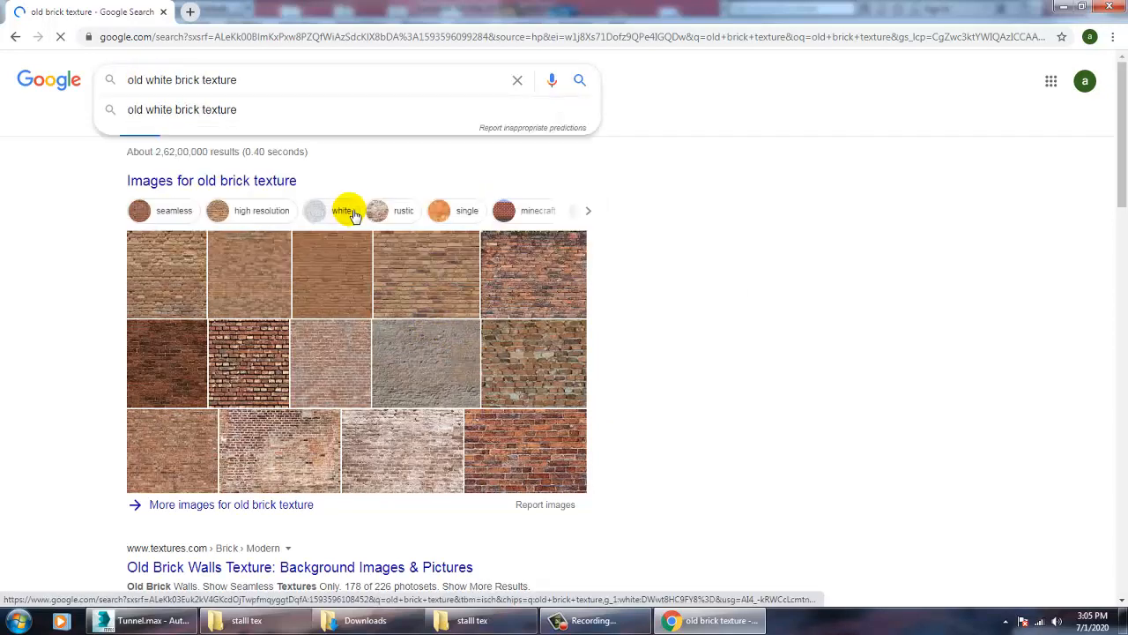
key("Return")
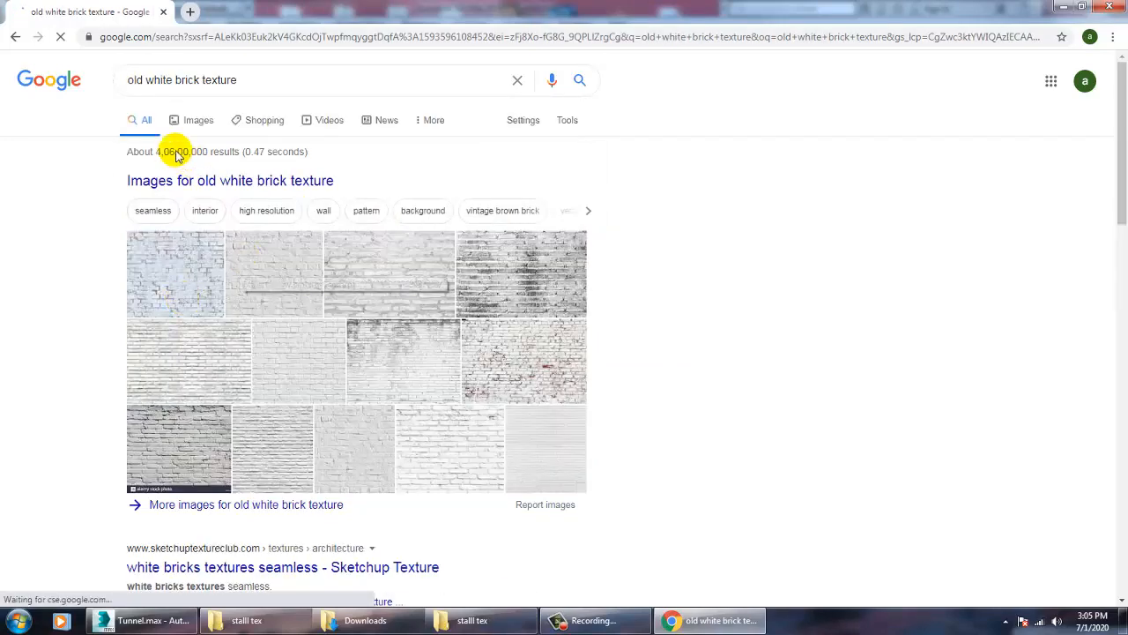
left_click(196, 120)
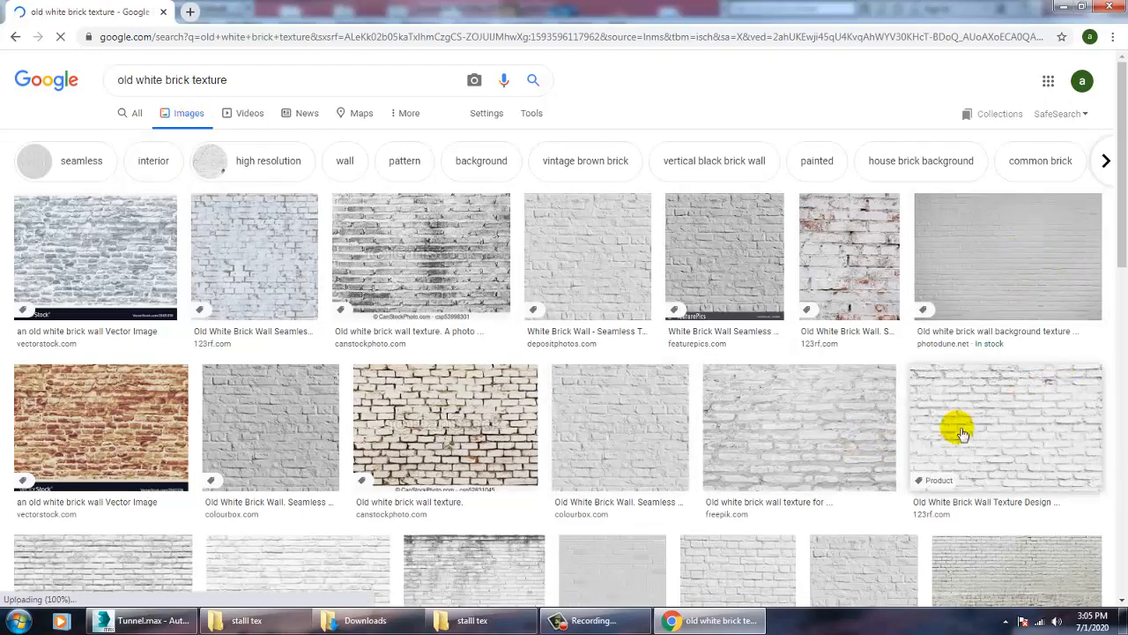
- Save the 123RF image "Old white brick wall background texture close up" to the Desktop as a JPEG under its suggested file name
scroll(1013, 476, "down", 2)
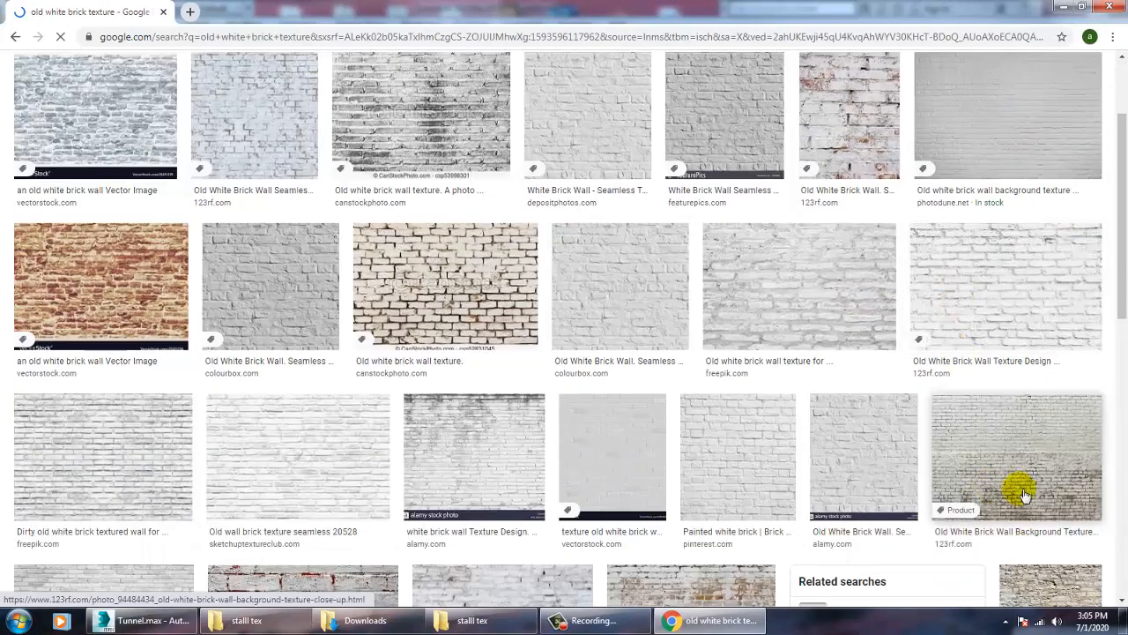
left_click(1025, 434)
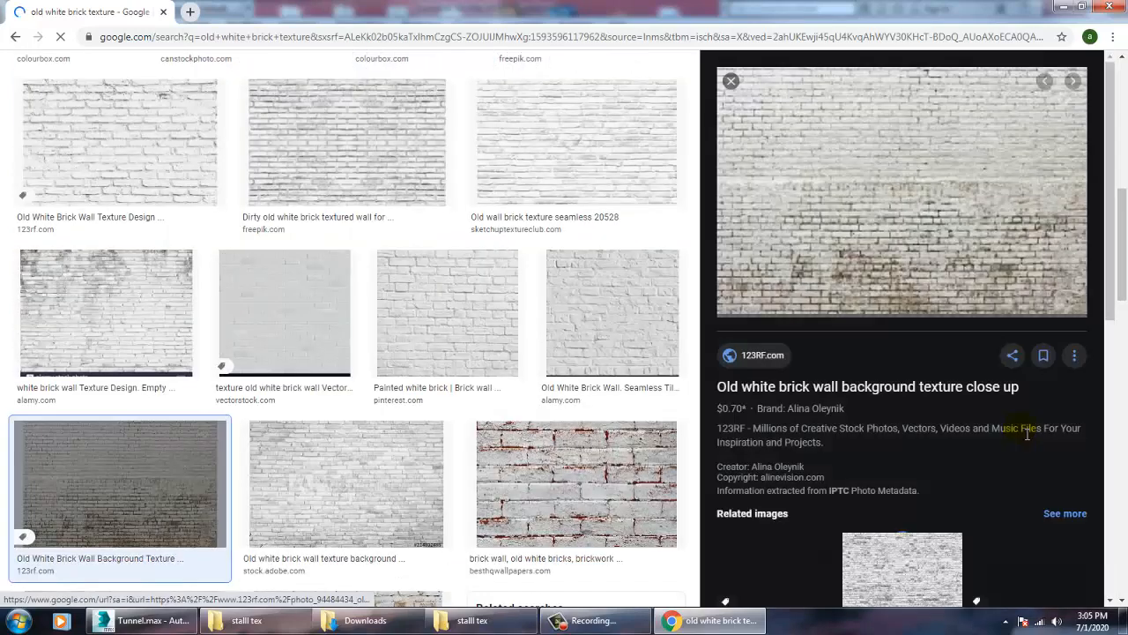
right_click(845, 156)
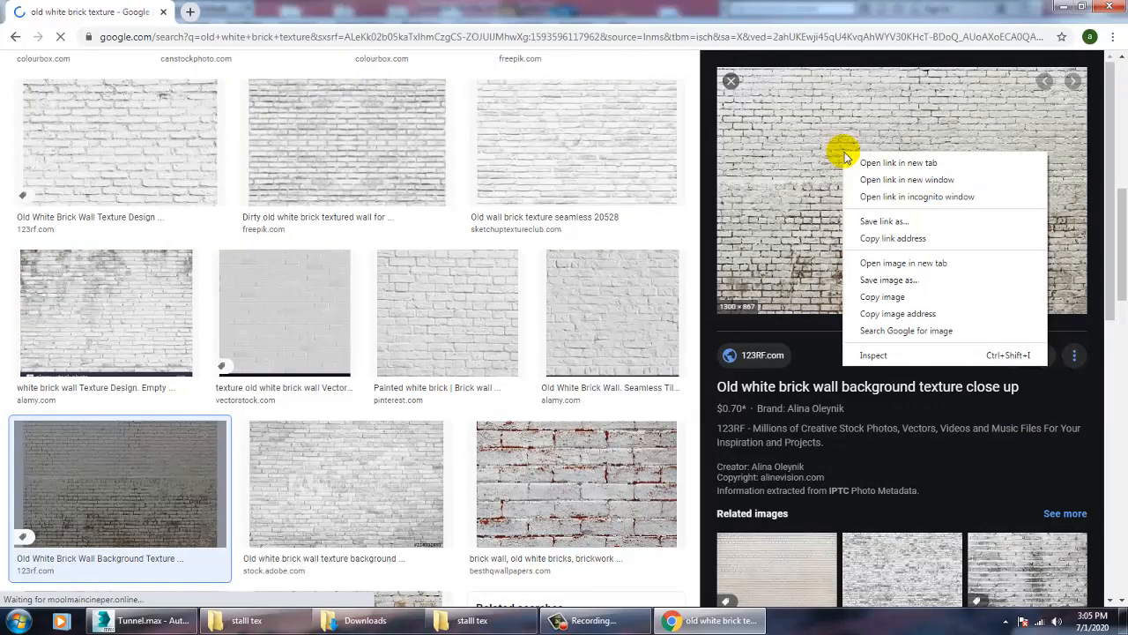
left_click(923, 280)
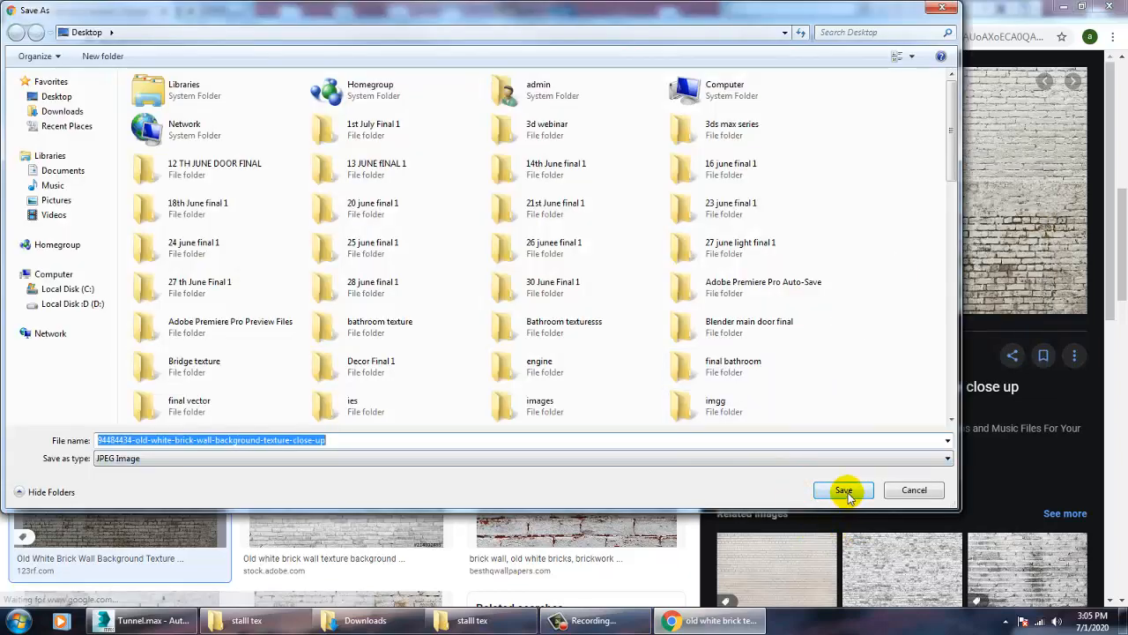
left_click(844, 492)
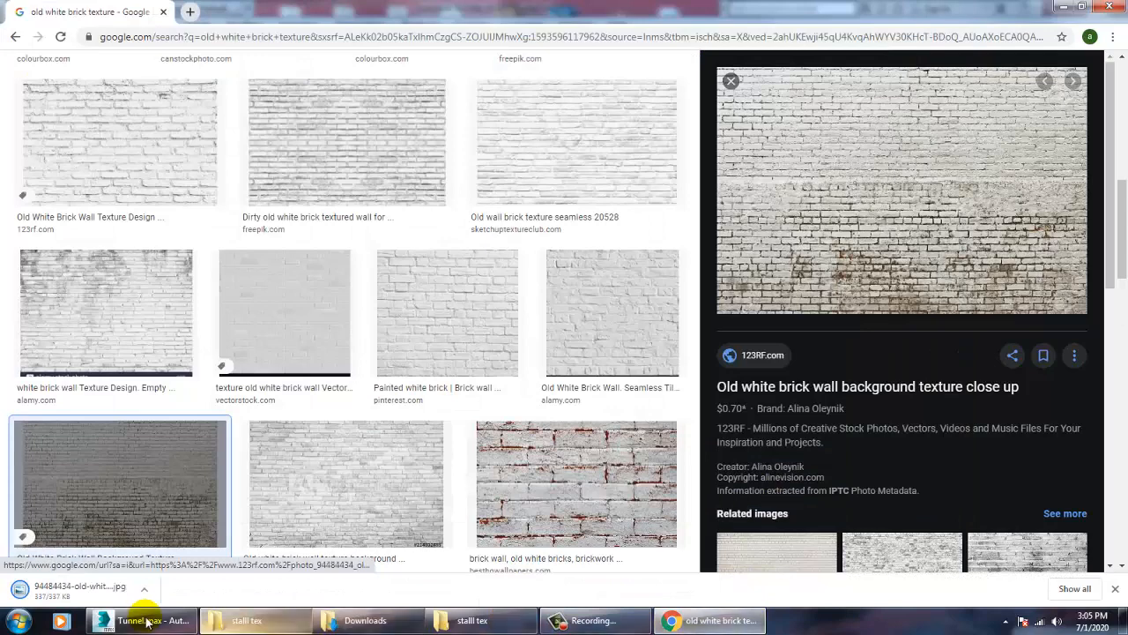
- Switch back to 3ds Max and convert the tunnel portal mesh Tube001 to an Editable Poly
left_click(147, 621)
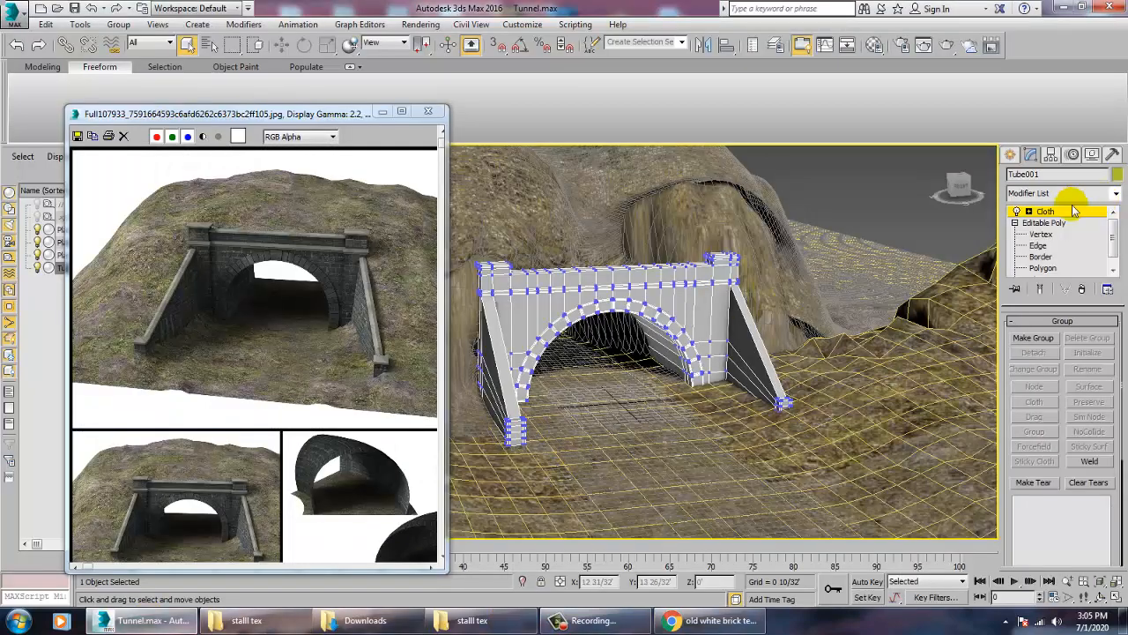
right_click(625, 278)
mouse_move(690, 422)
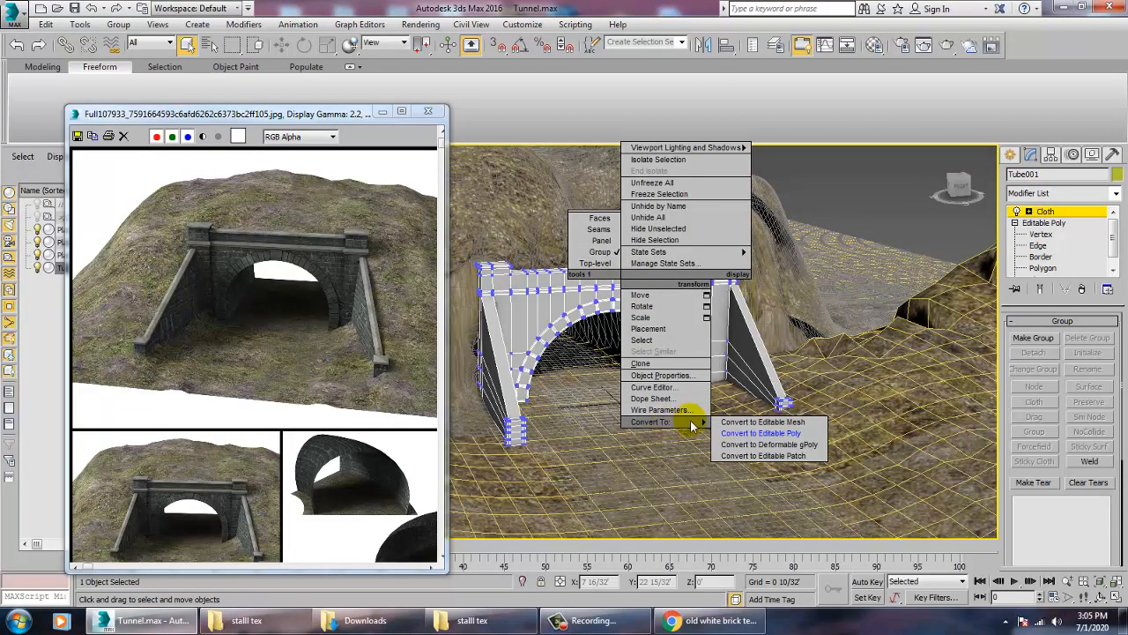
left_click(763, 433)
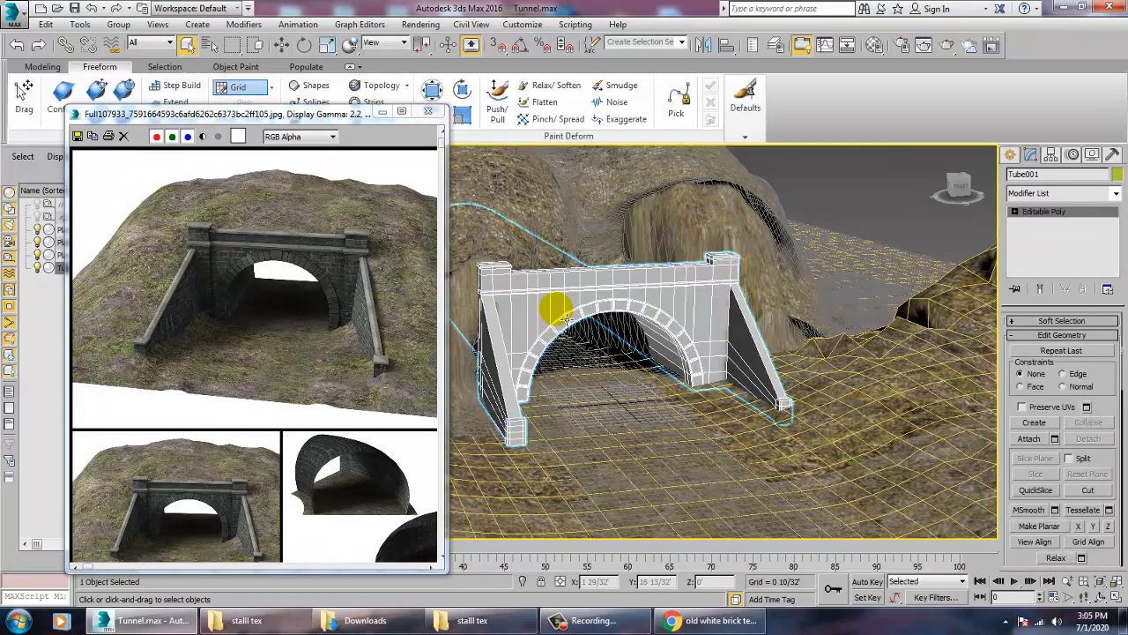
- Load 94484434-old-white-brick-wall-background-texture-close-up from the Desktop as the diffuse bitmap of the unused material 03 - Default
key("m")
left_click(749, 207)
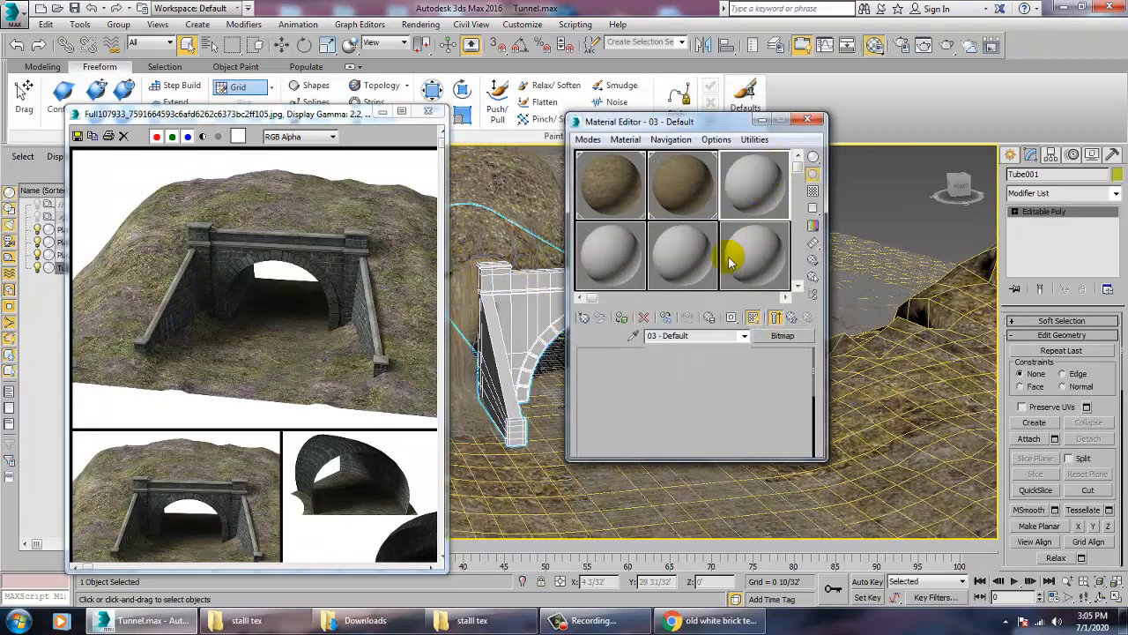
left_click(680, 443)
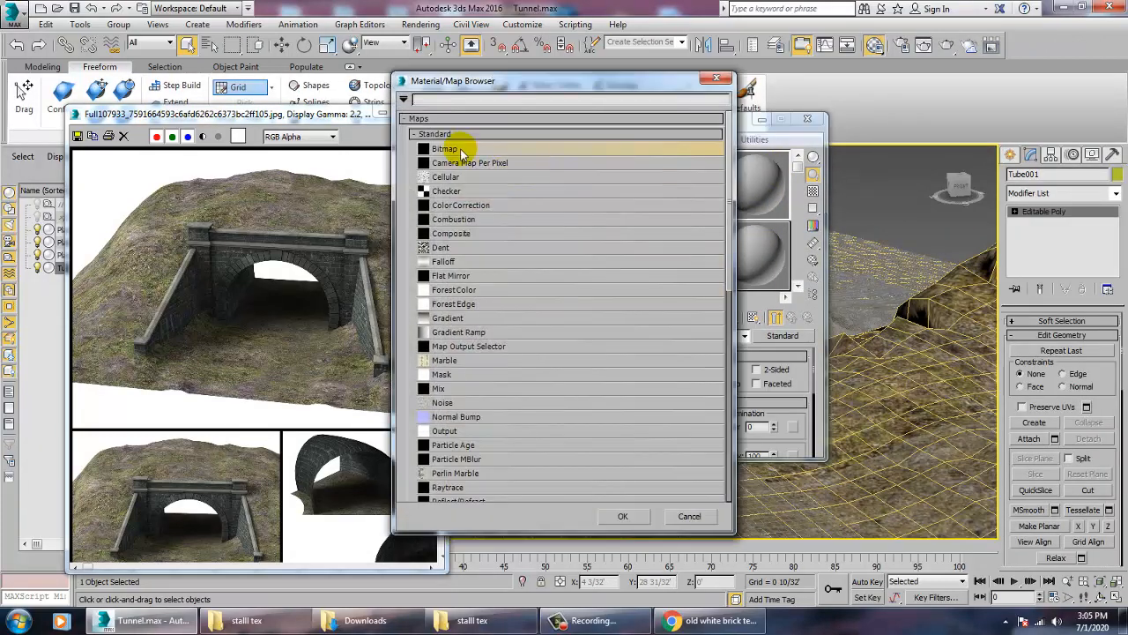
double_click(460, 150)
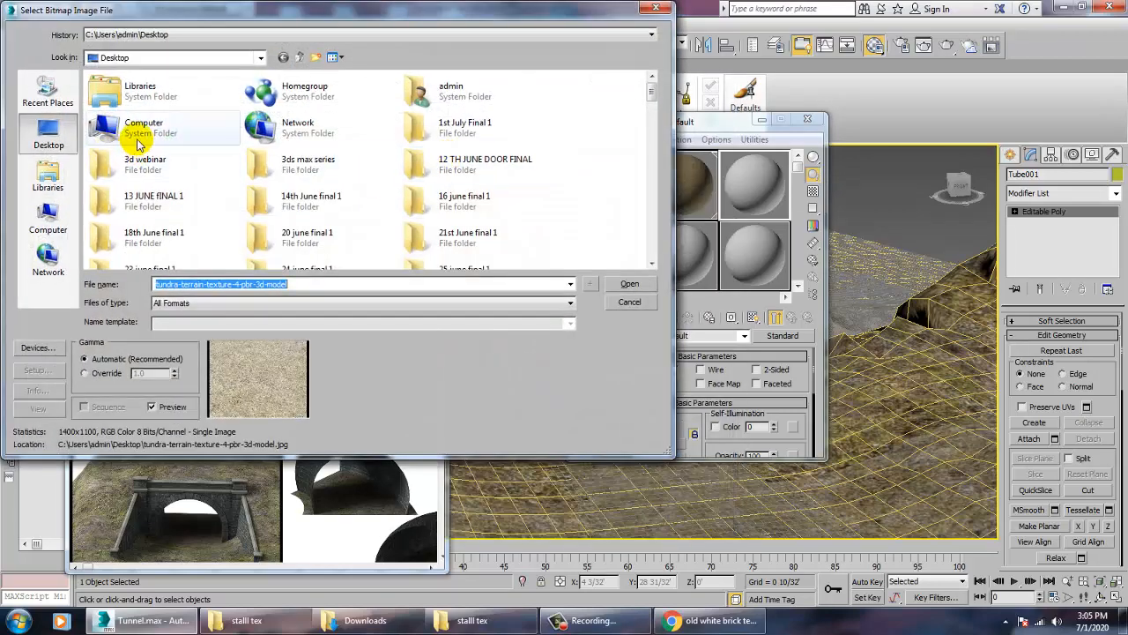
scroll(132, 132, "down", 5)
left_click(99, 95)
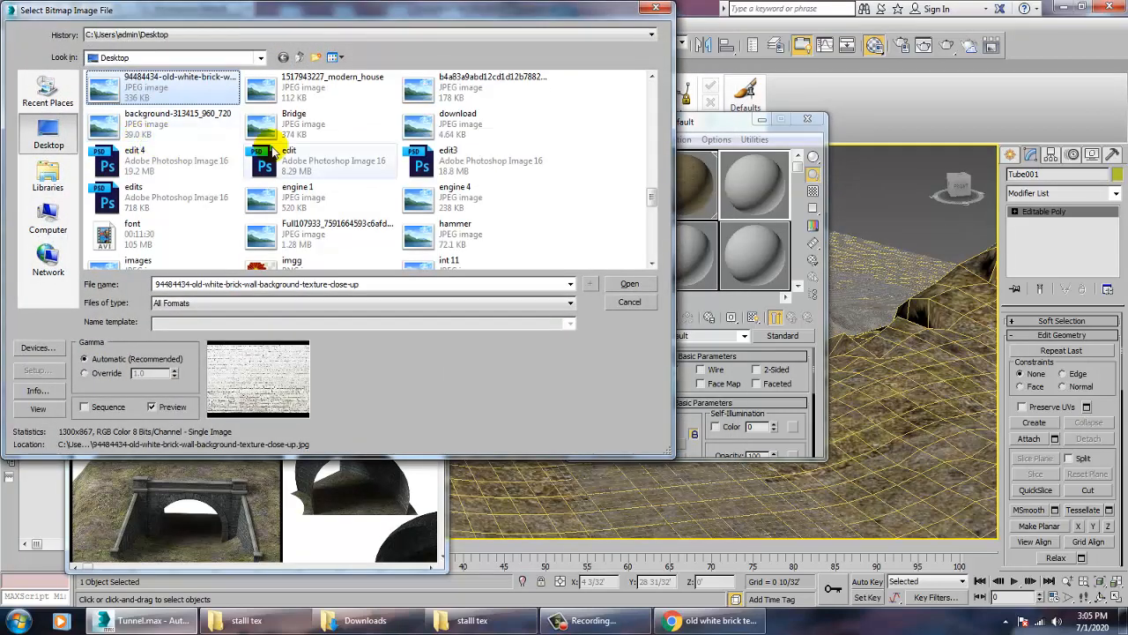
double_click(173, 99)
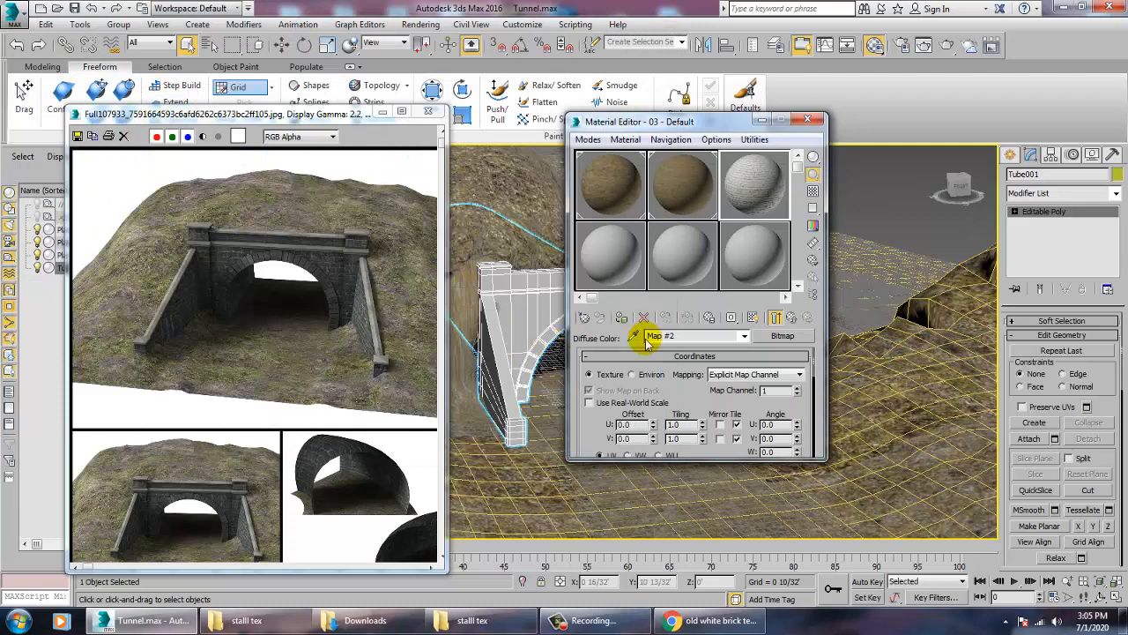
- Assign the brick material to the tunnel portal, show its map in the viewport and close the Material Editor
left_click(622, 317)
left_click(751, 318)
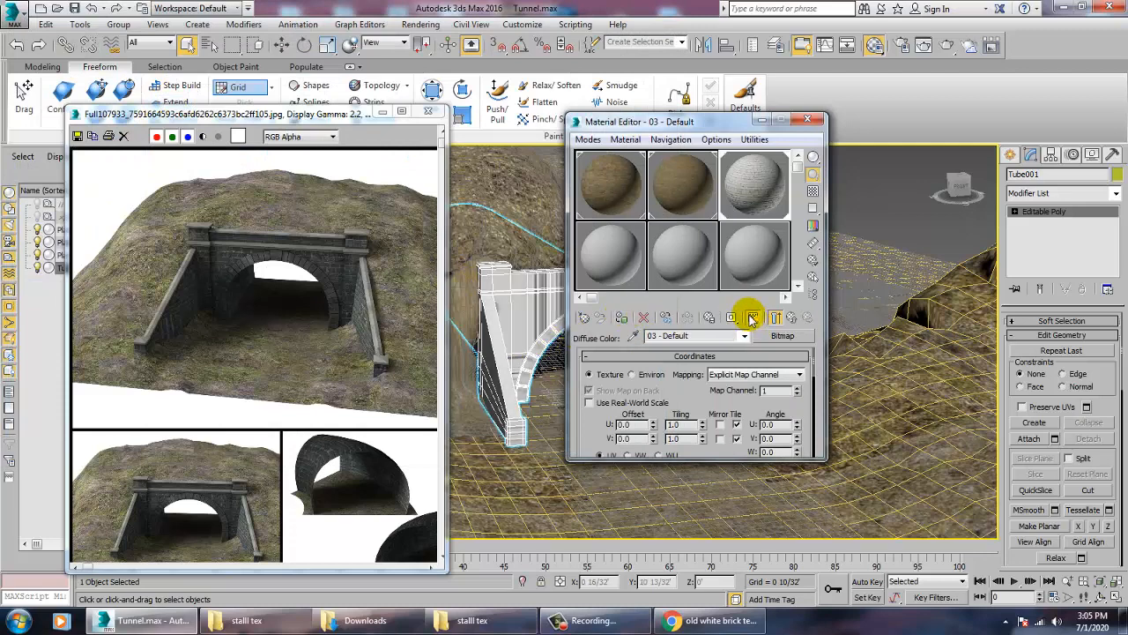
left_click(805, 120)
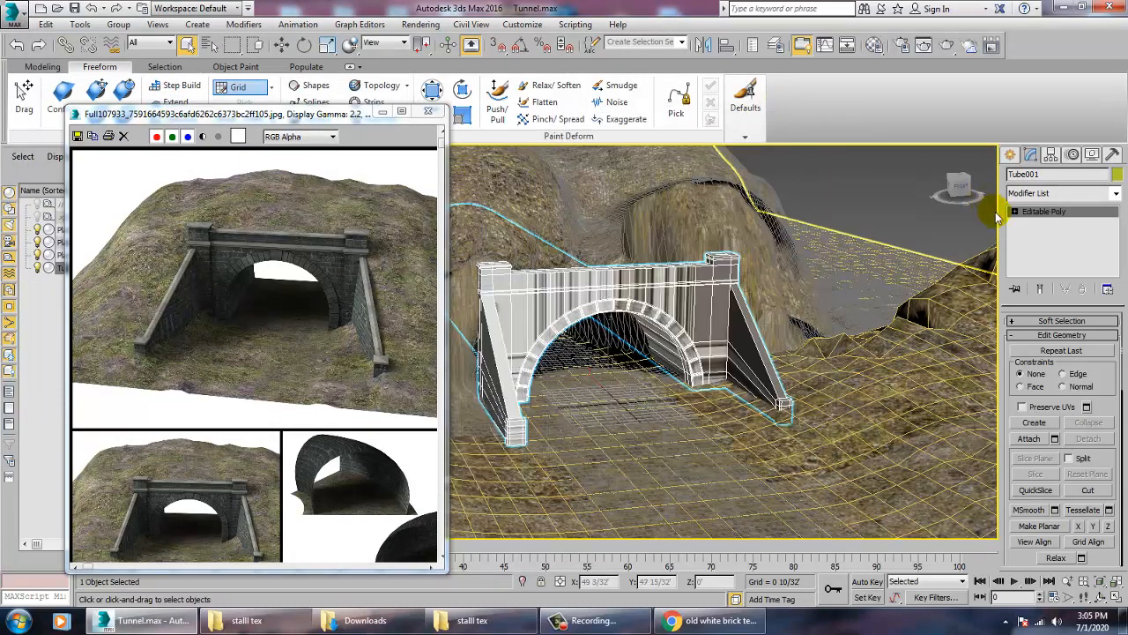
- Add a UVW Map modifier to the tunnel portal with Box mapping and inspect the brick pattern around the arch and wing walls
left_click(1053, 193)
scroll(1032, 256, "down", 15)
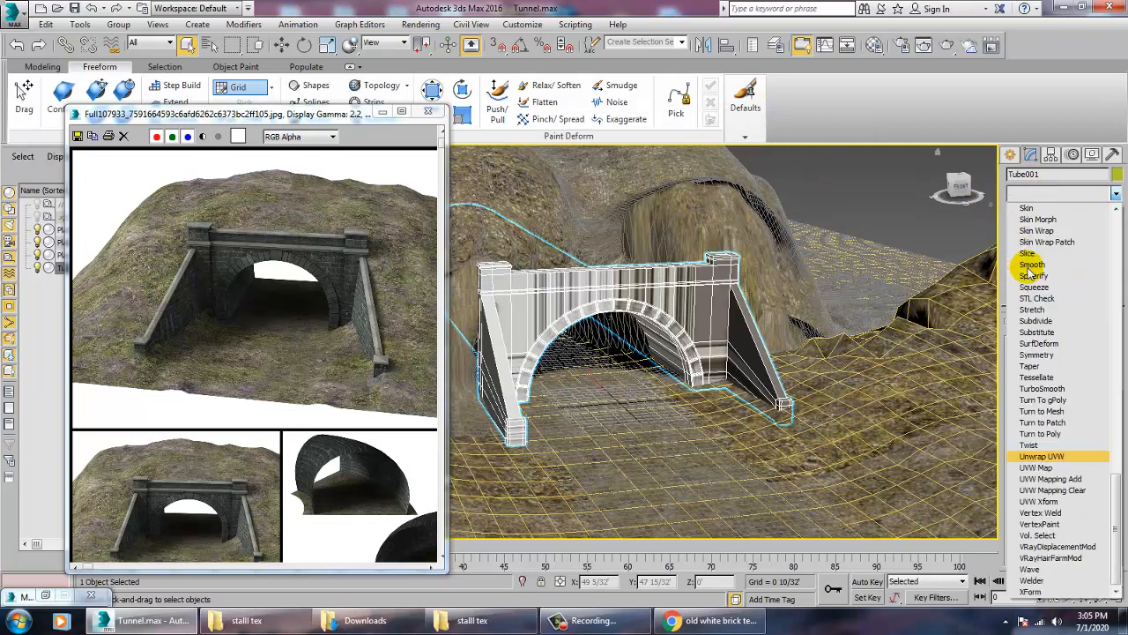
left_click(1043, 459)
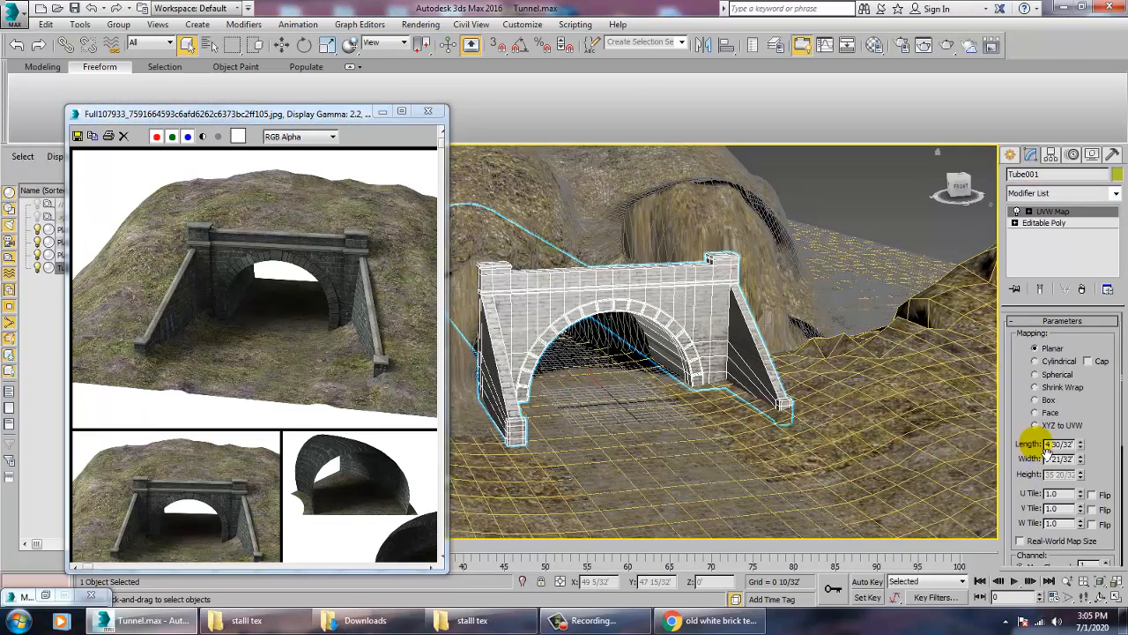
left_click(1049, 401)
scroll(706, 396, "up", 6)
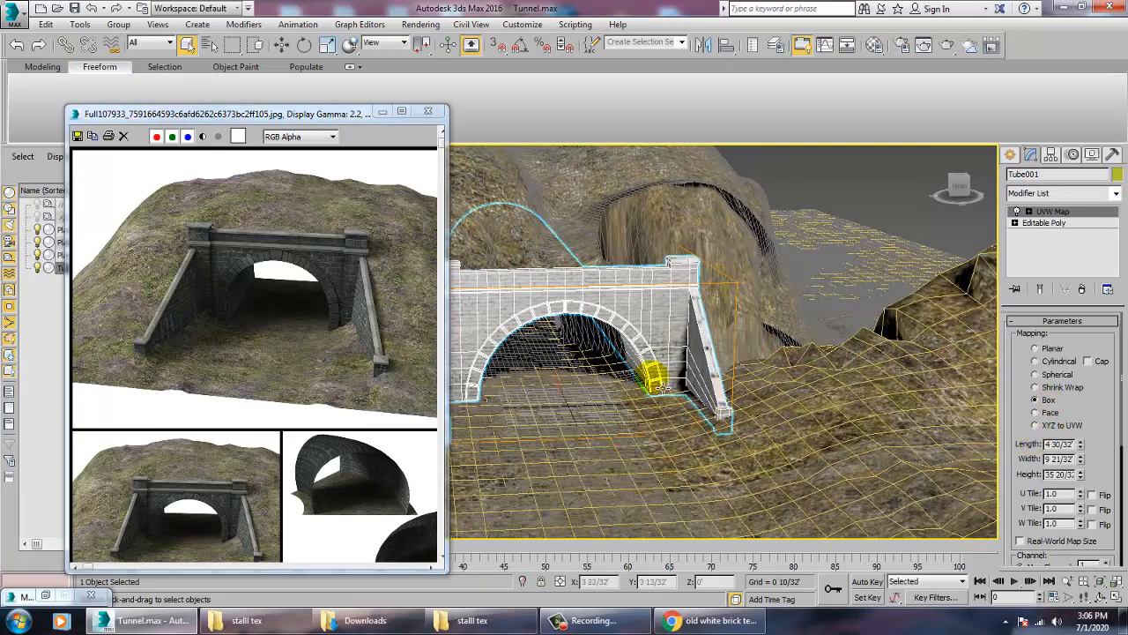
scroll(707, 397, "up", 2)
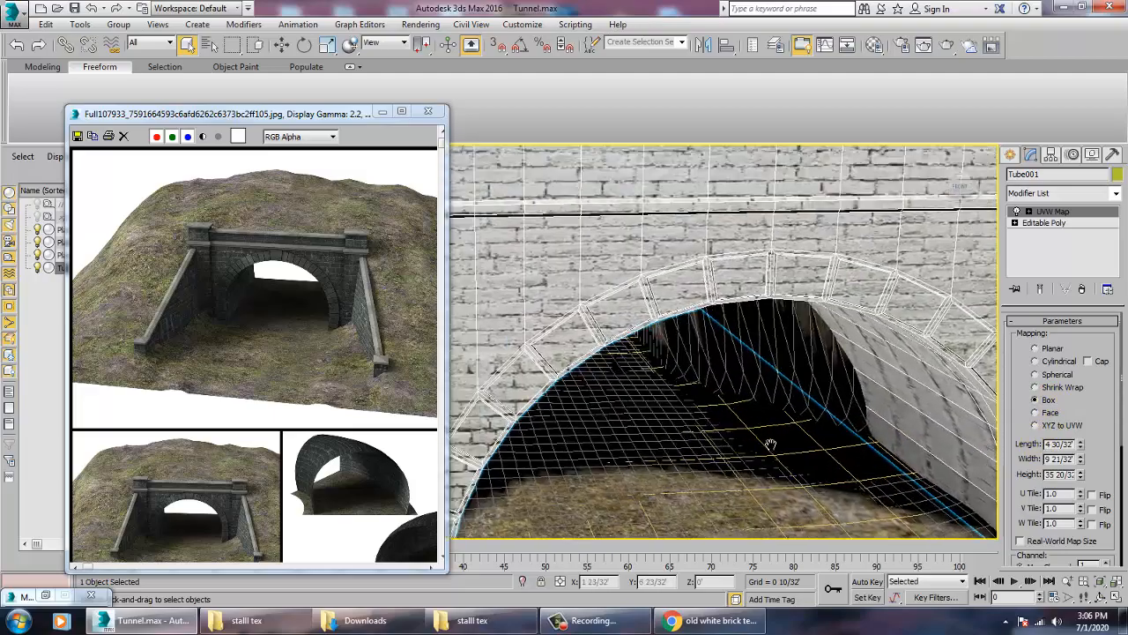
scroll(758, 431, "down", 6)
scroll(714, 374, "up", 6)
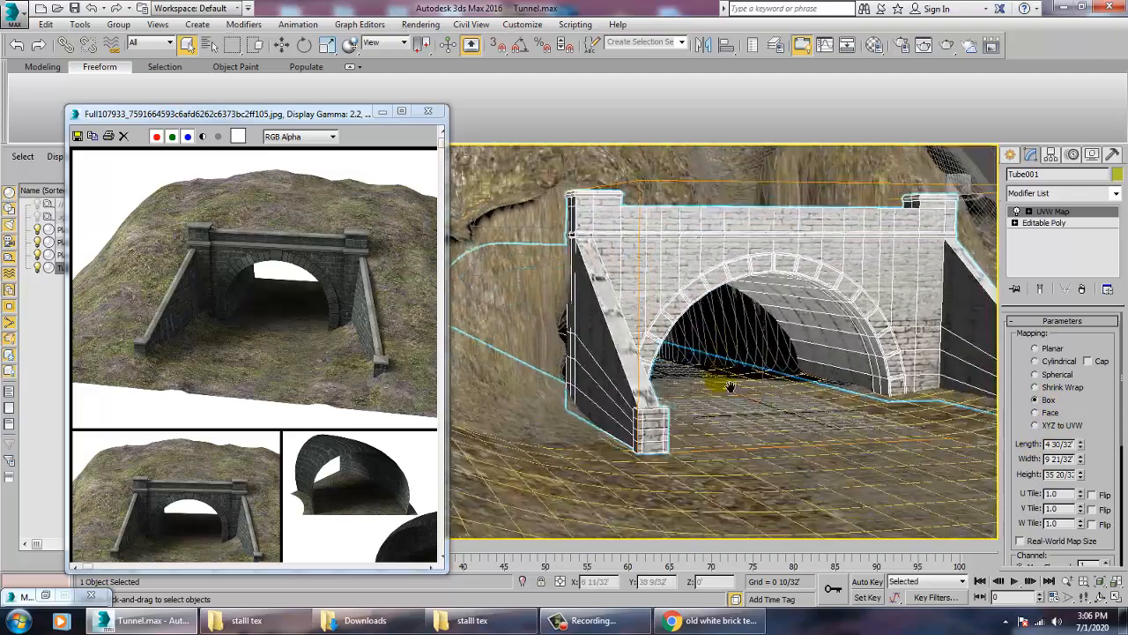
- Collapse the Box UVW mapping into the tunnel portal by converting it to an Editable Poly
scroll(707, 377, "down", 5)
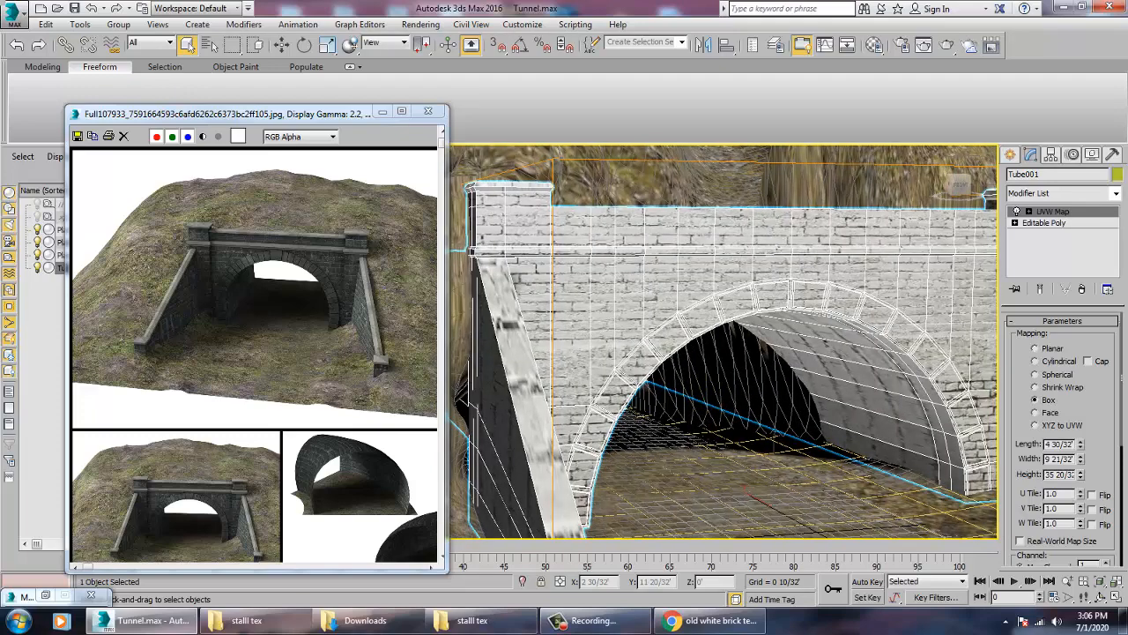
mouse_move(1080, 459)
left_mouse_down()
mouse_move(1090, 439)
mouse_move(1100, 474)
mouse_move(1100, 459)
left_mouse_up()
scroll(709, 389, "down", 3)
mouse_move(711, 389)
middle_mouse_down("alt")
mouse_move(715, 381)
mouse_move(700, 395)
middle_mouse_up("alt")
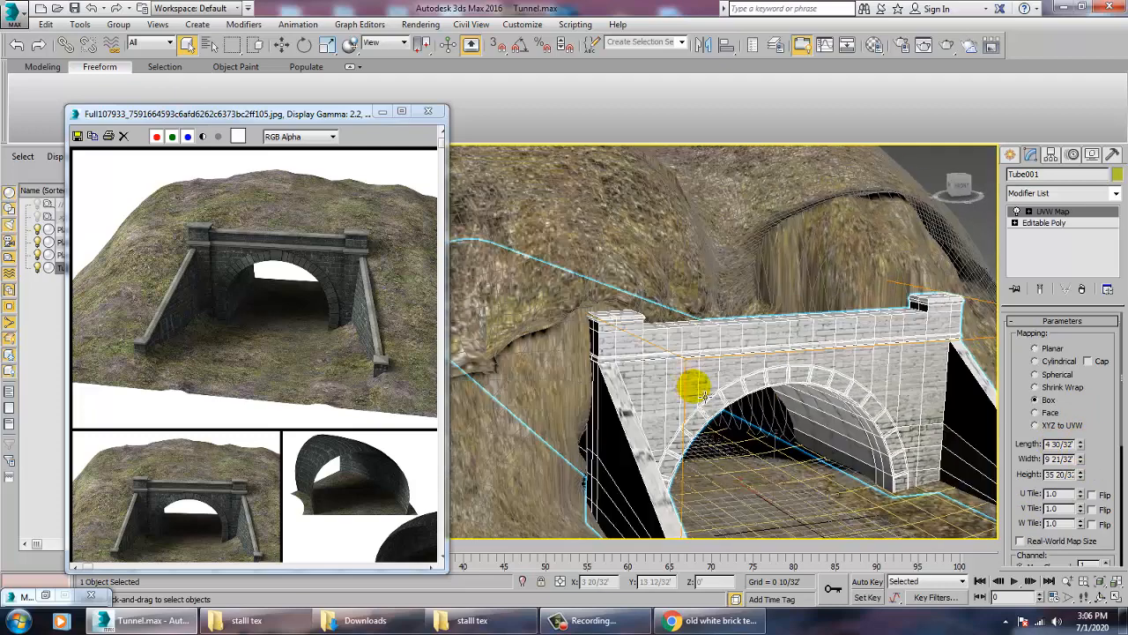
right_click(705, 385)
mouse_move(749, 516)
left_click(837, 527)
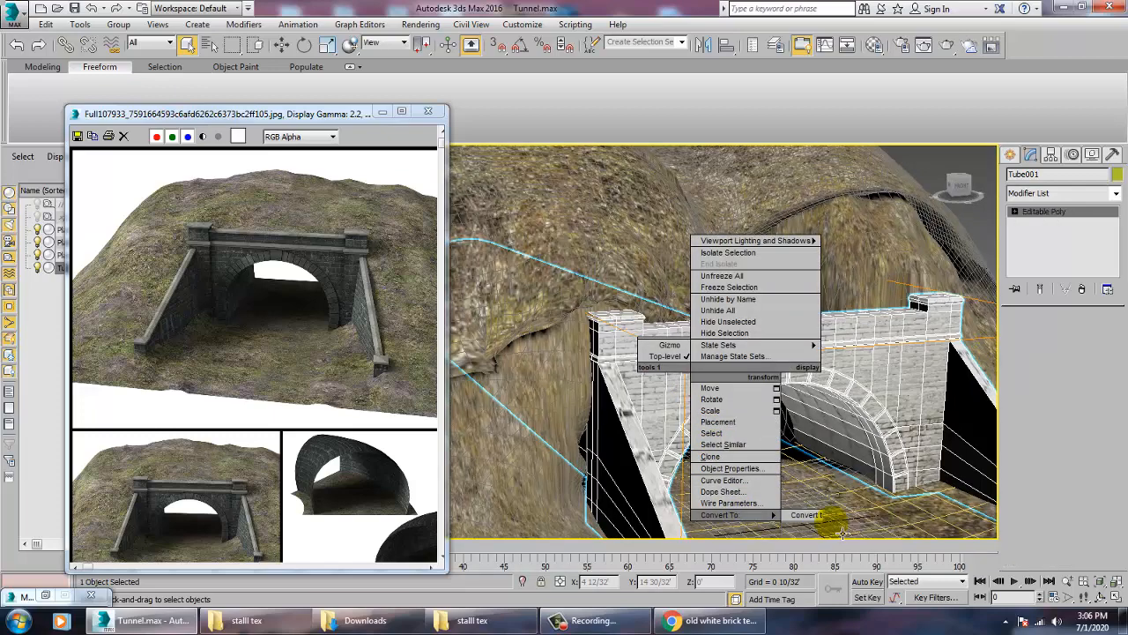
- Select the polygons of the portal's left wing wall, including its sloping top, both side faces and the end pillar
key("4")
left_click(652, 469)
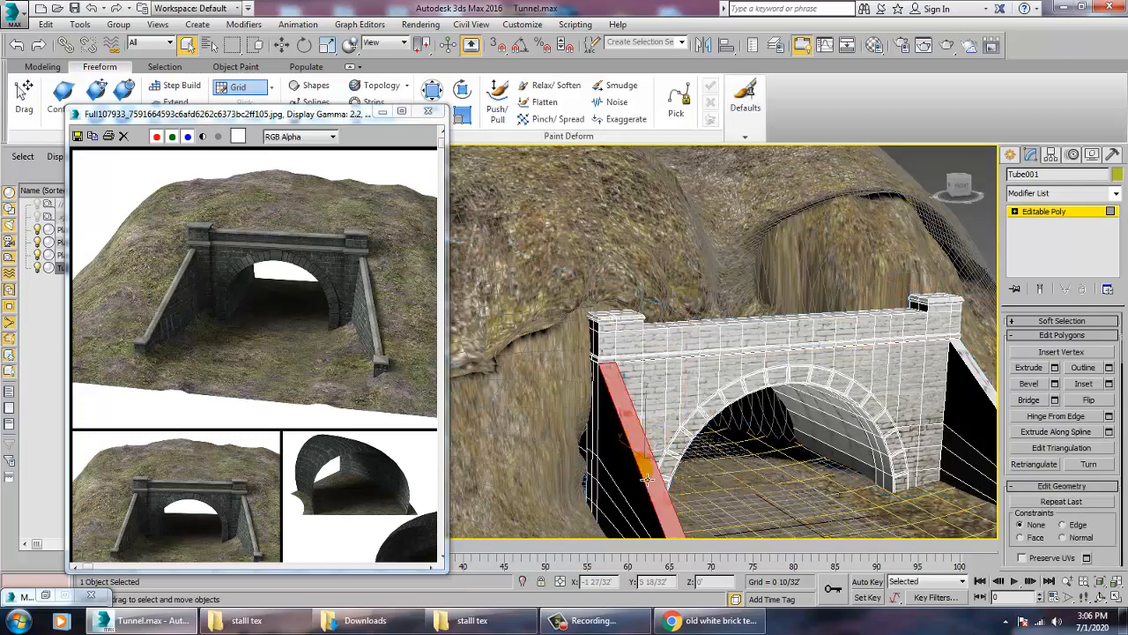
left_click(638, 478, "ctrl")
middle_click_drag(662, 477, 728, 423, "alt")
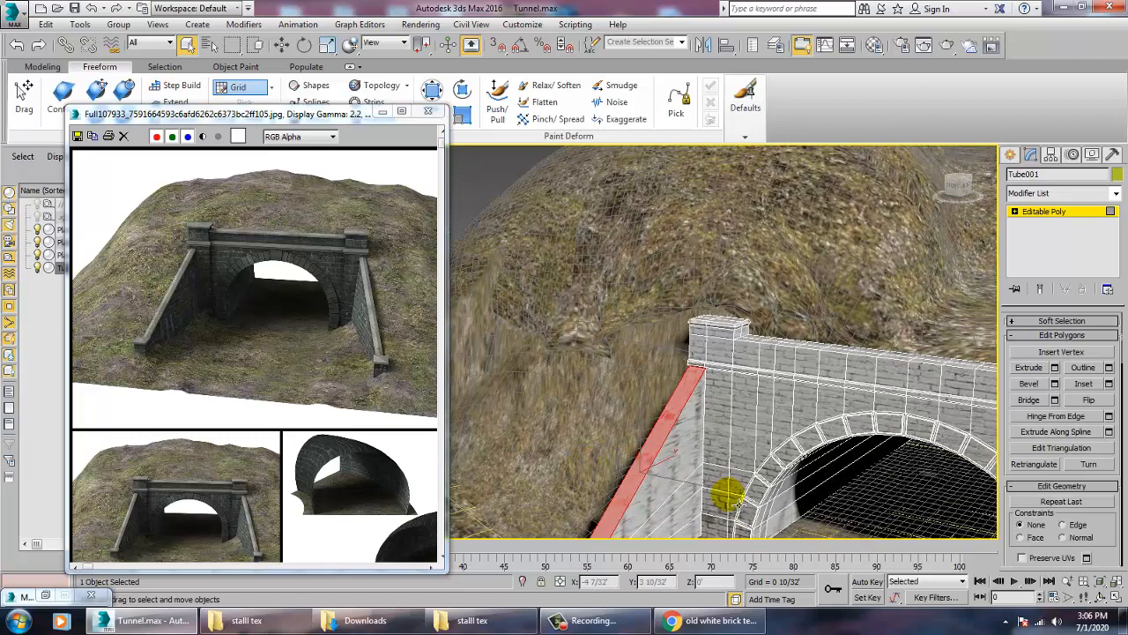
left_click(652, 481, "ctrl")
middle_click_drag(688, 539, 626, 527, "alt")
left_click(609, 531, "ctrl")
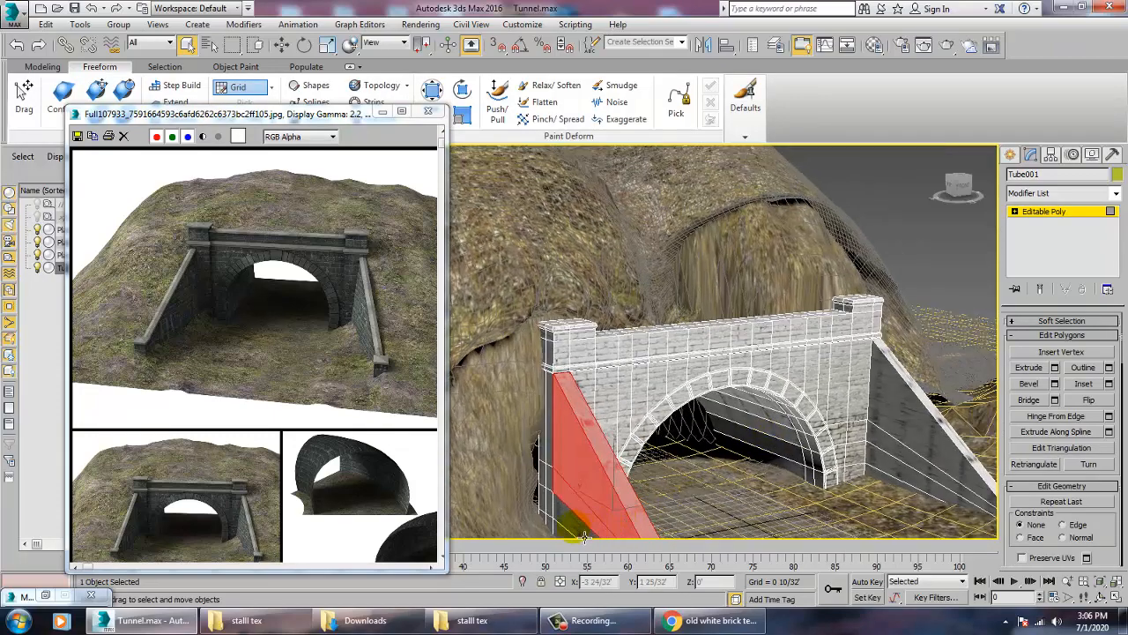
middle_click_drag(742, 472, 692, 396, "alt")
left_click(571, 425, "ctrl")
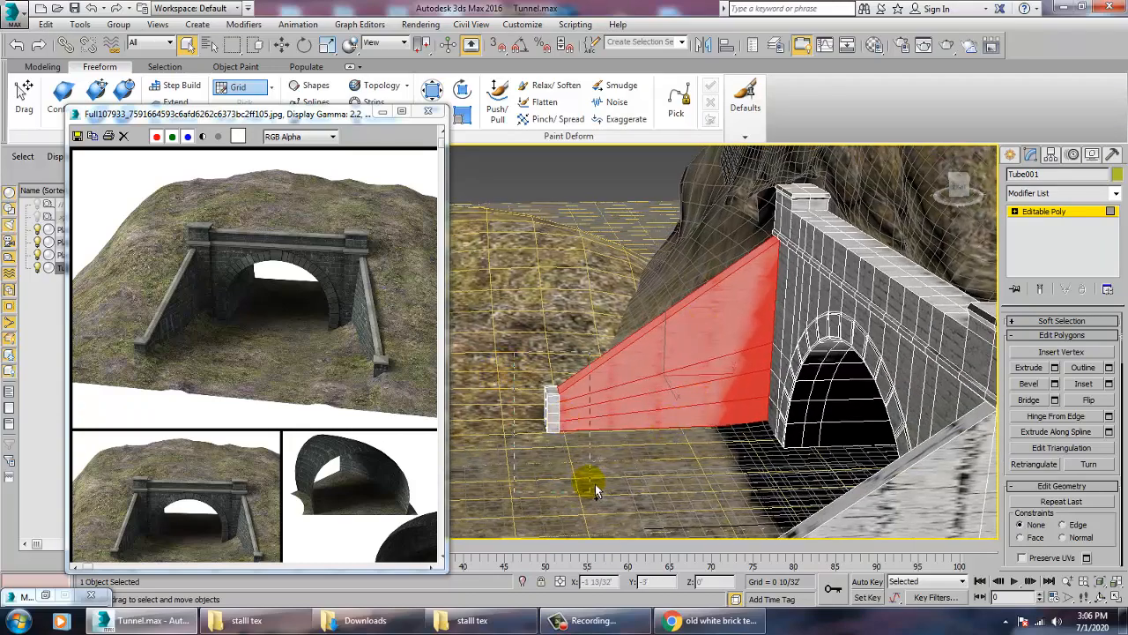
middle_click_drag(593, 489, 740, 343, "alt")
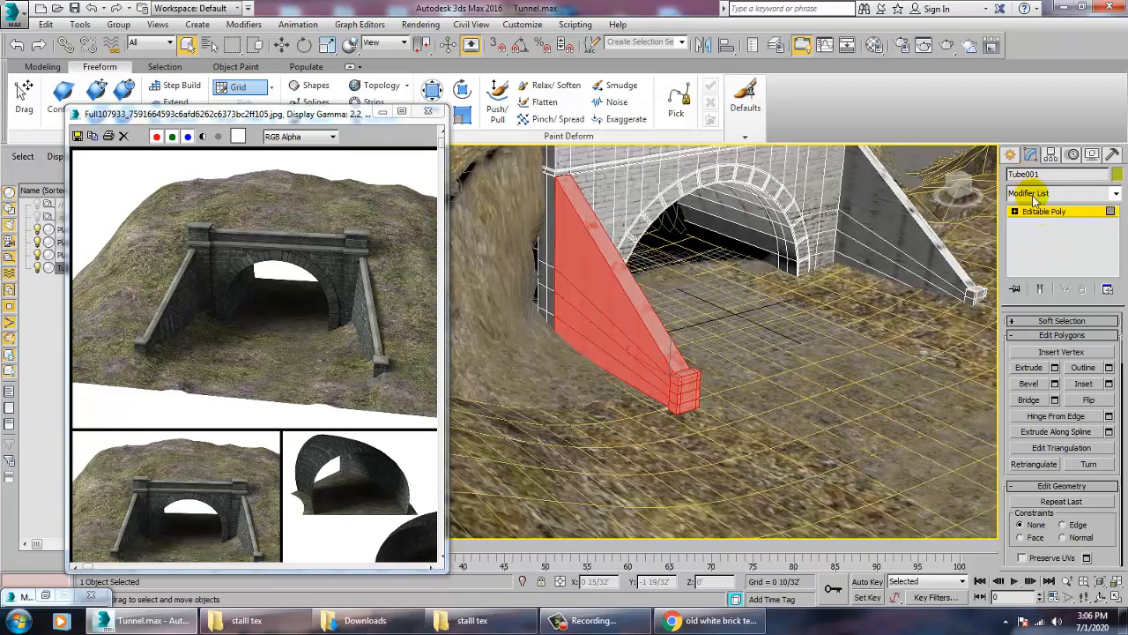
- Try a separate UVW Map modifier with Box mapping on the selected wing wall polygons and inspect the portal's brick pattern
left_click(1035, 194)
scroll(1049, 299, "down", 5)
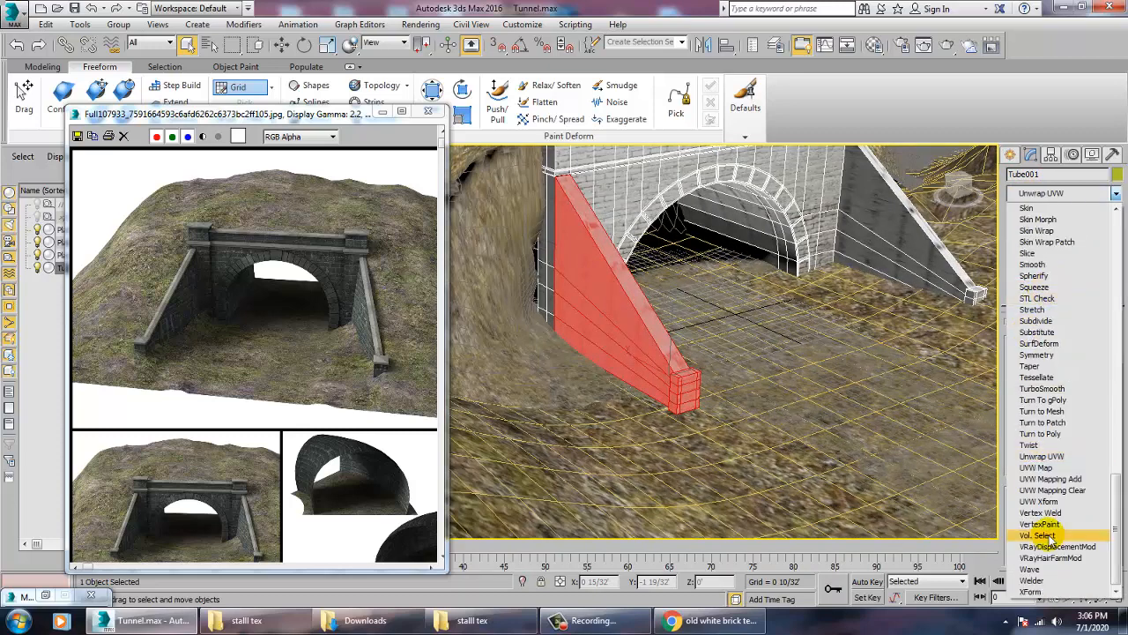
left_click(1040, 474)
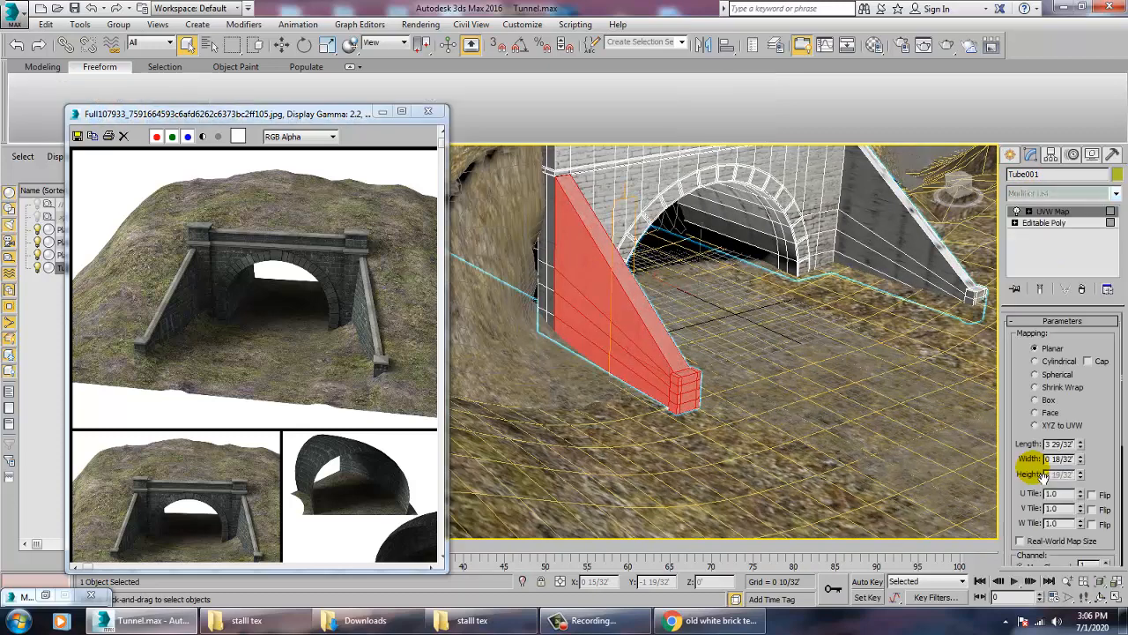
left_click(1045, 401)
middle_click_drag(705, 353, 773, 309, "alt")
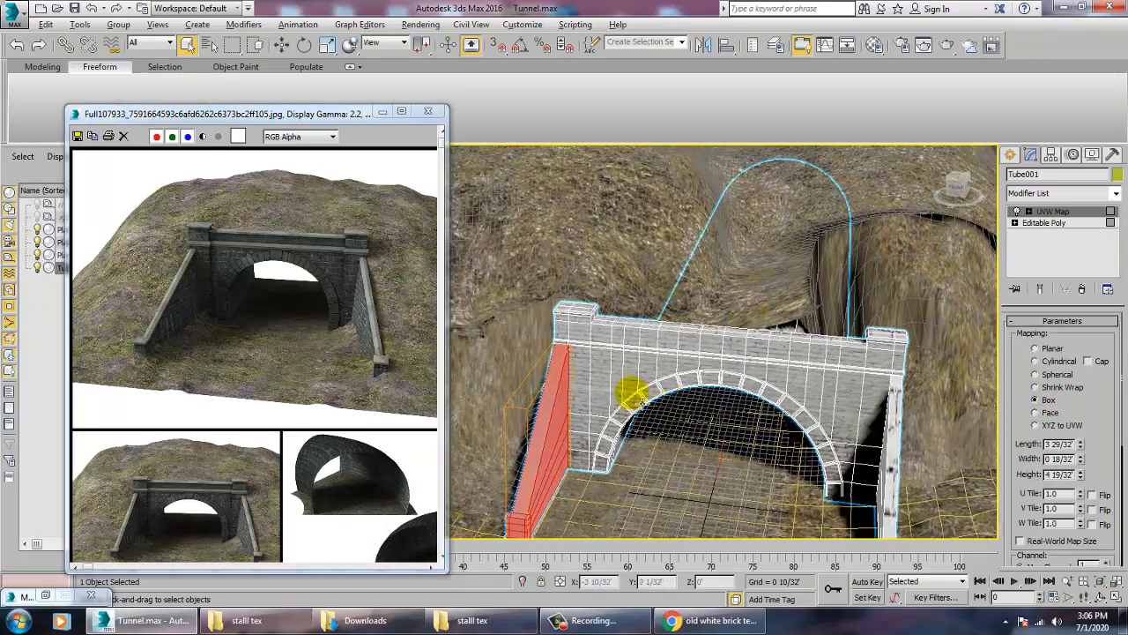
middle_click_drag(641, 401, 624, 398, "alt")
left_click(602, 472)
middle_click_drag(605, 467, 899, 378, "alt")
scroll(636, 397, "up", 4)
scroll(758, 365, "up", 3)
scroll(679, 385, "up", 5)
left_click(899, 378)
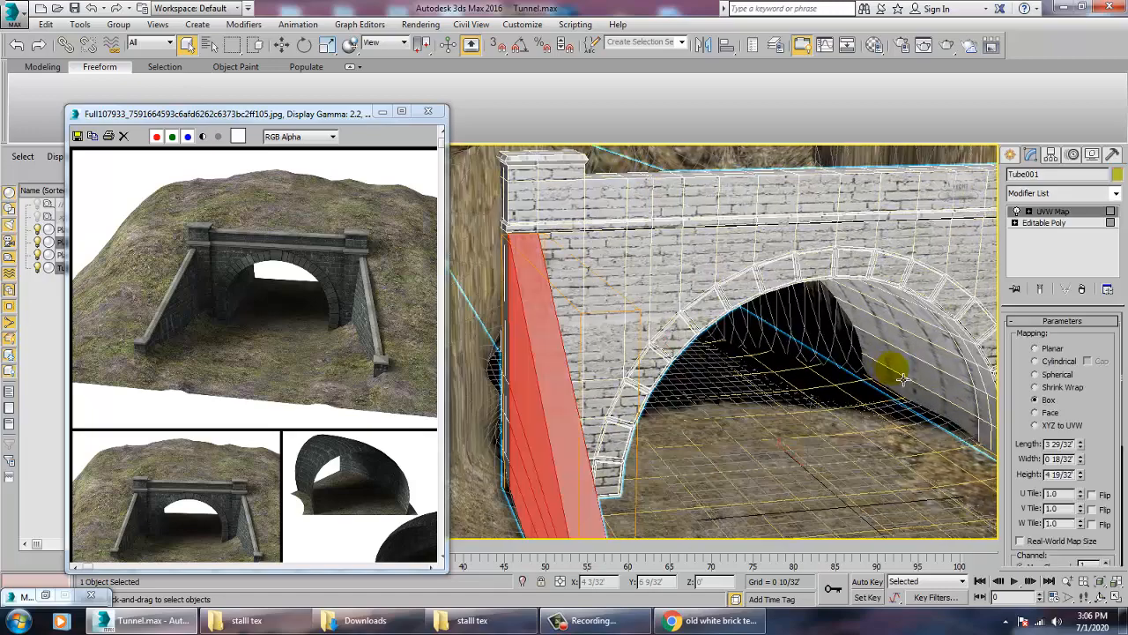
- Undo the wing wall's separate UVW mapping and return the tunnel portal to an Editable Poly at object level
key("ctrl+z")
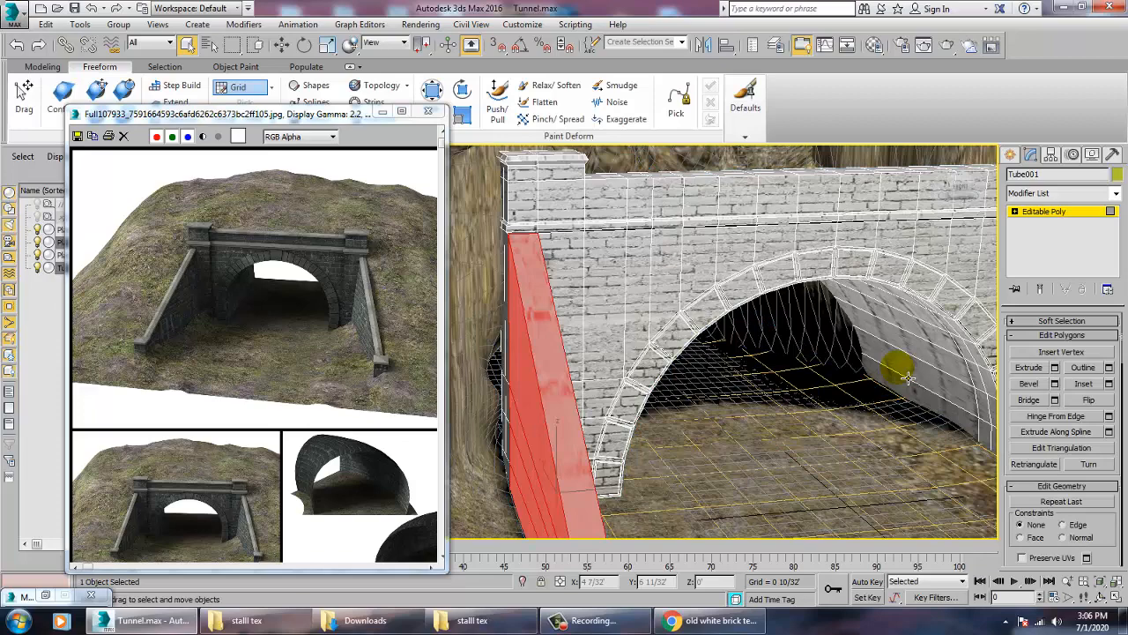
right_click(625, 275)
mouse_move(661, 416)
left_click(790, 430)
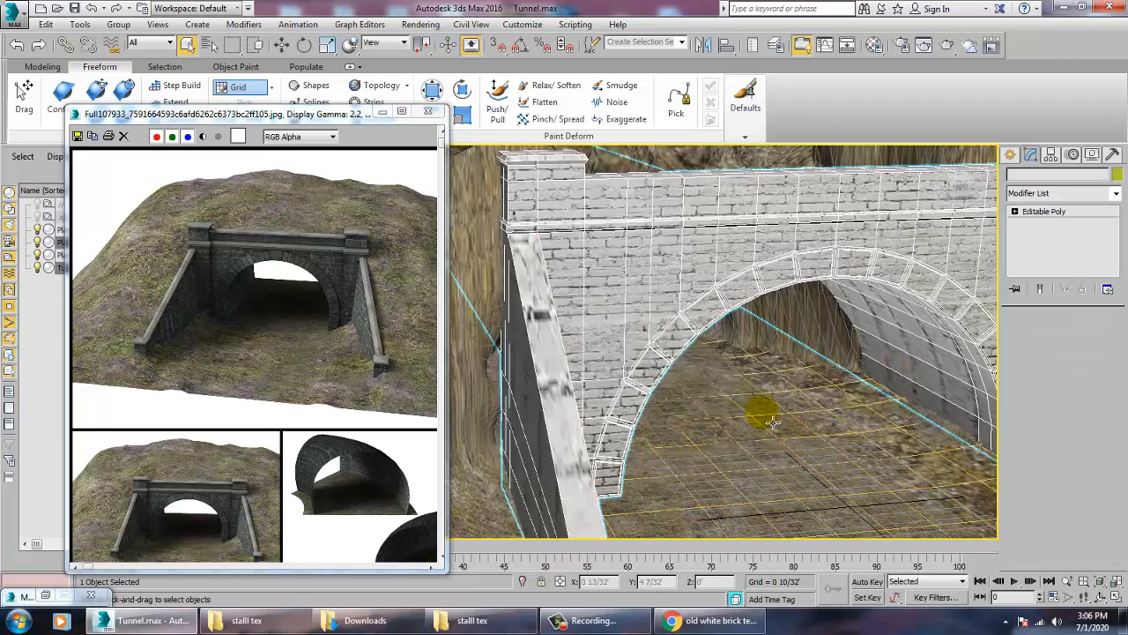
scroll(765, 416, "down", 5)
middle_click_drag(748, 402, 746, 370, "alt")
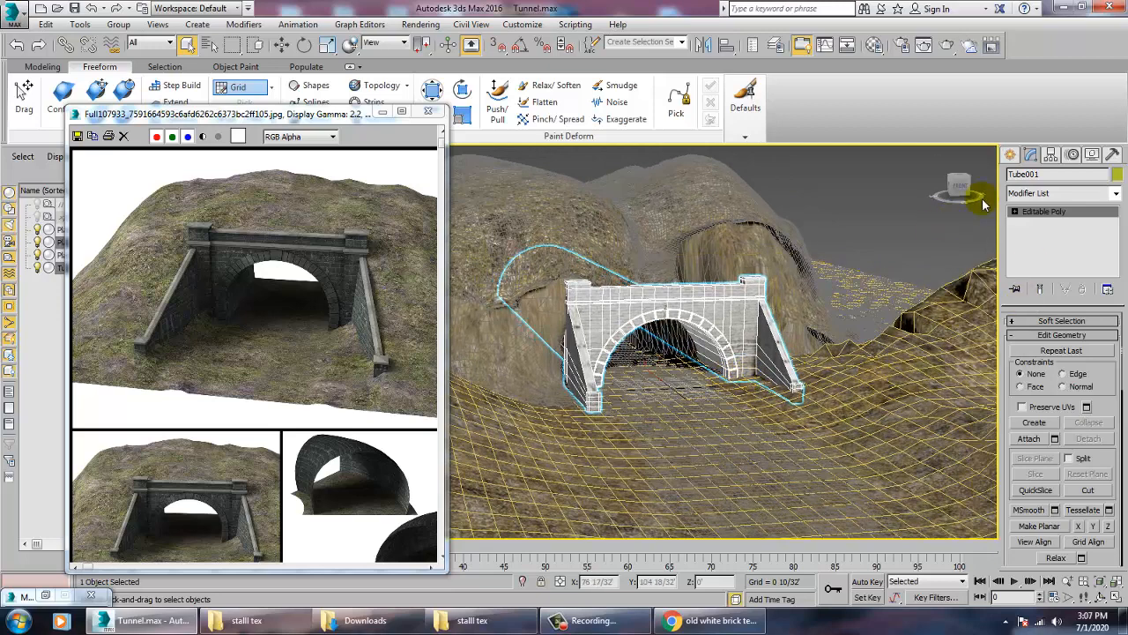
- Show the scene in a maximized Top view with wireframe display, ready for creating standard primitives
left_click(1010, 154)
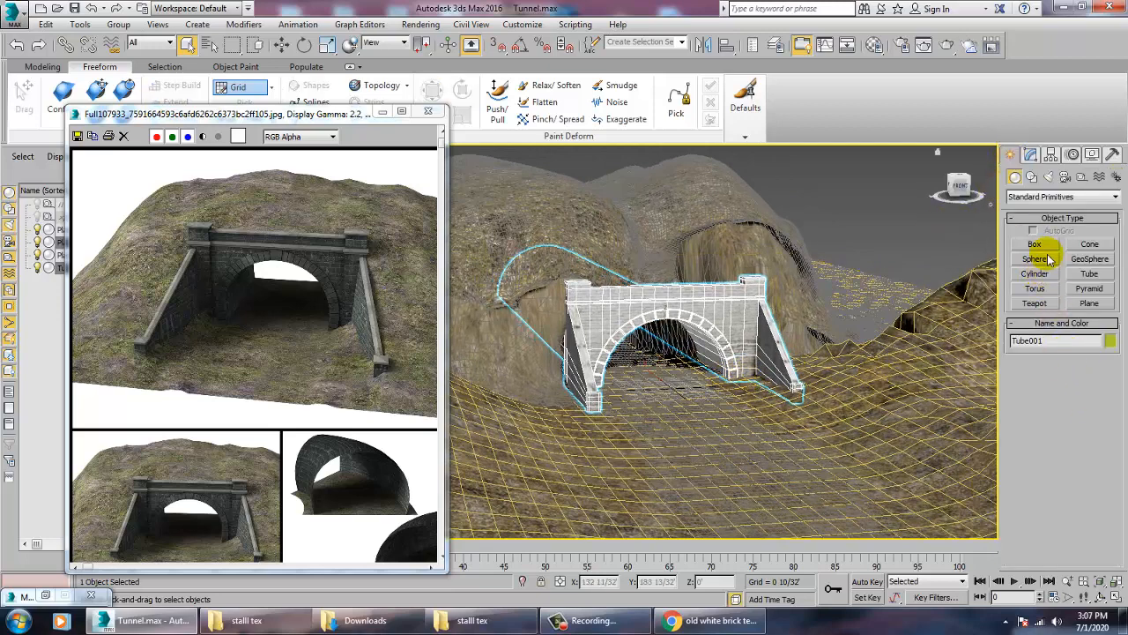
key("alt+w")
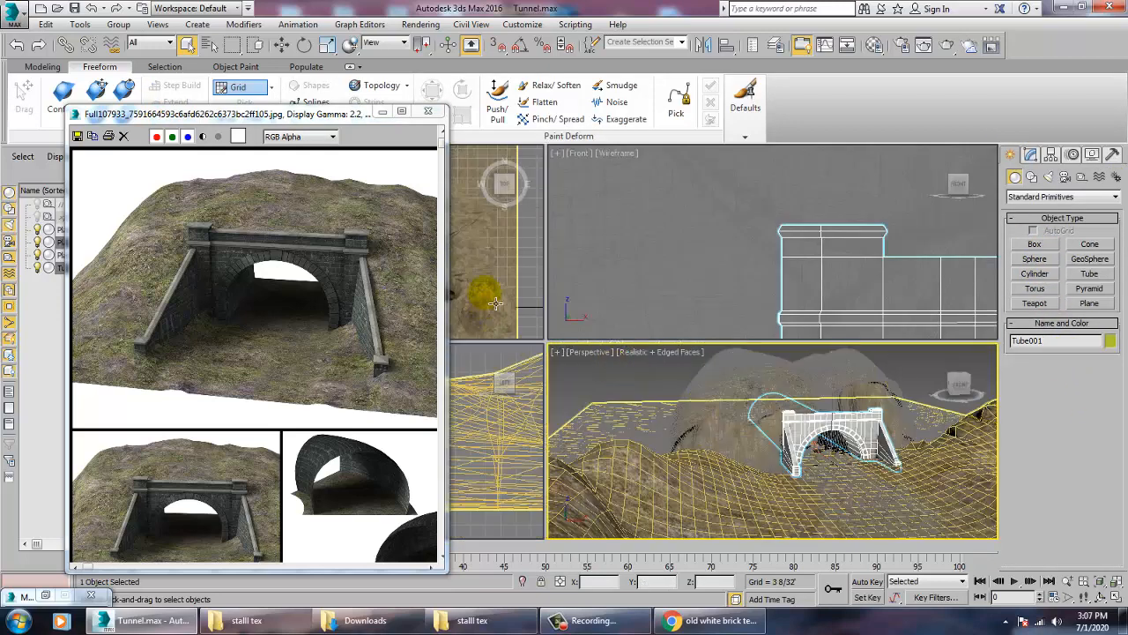
key("alt+w")
middle_click_drag(629, 294, 643, 304)
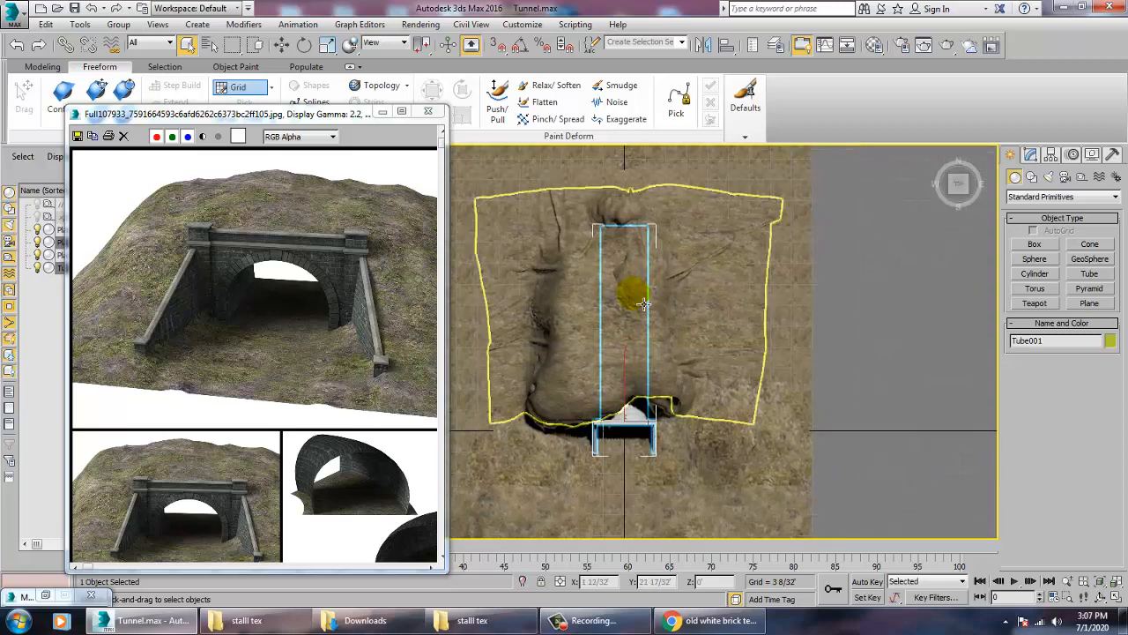
key("F3")
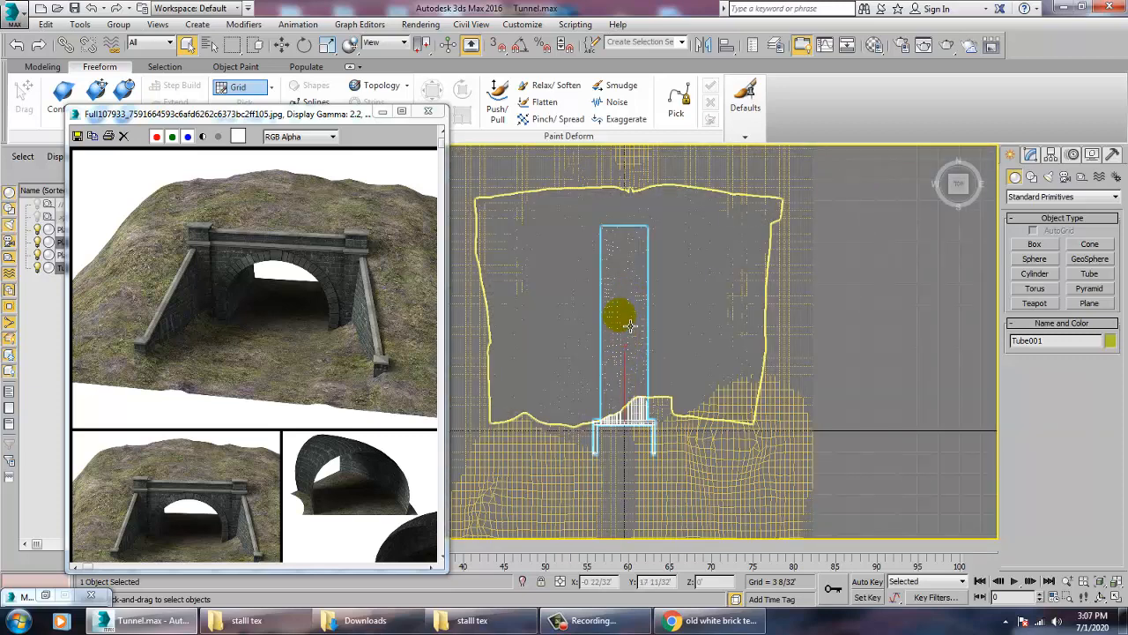
left_click(607, 360)
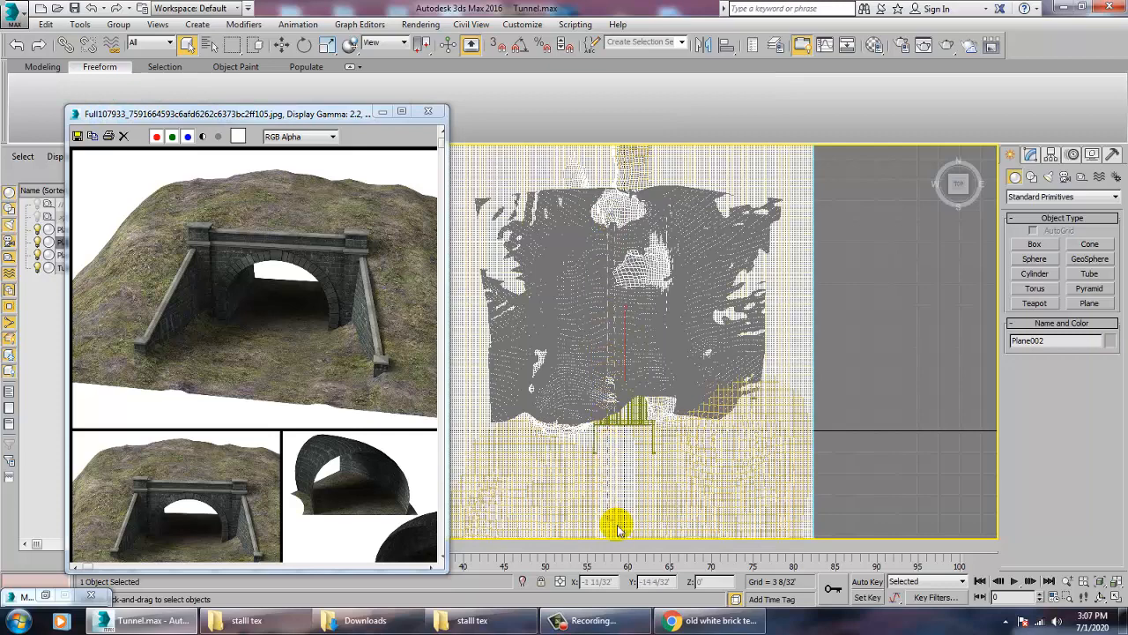
key("ctrl+a")
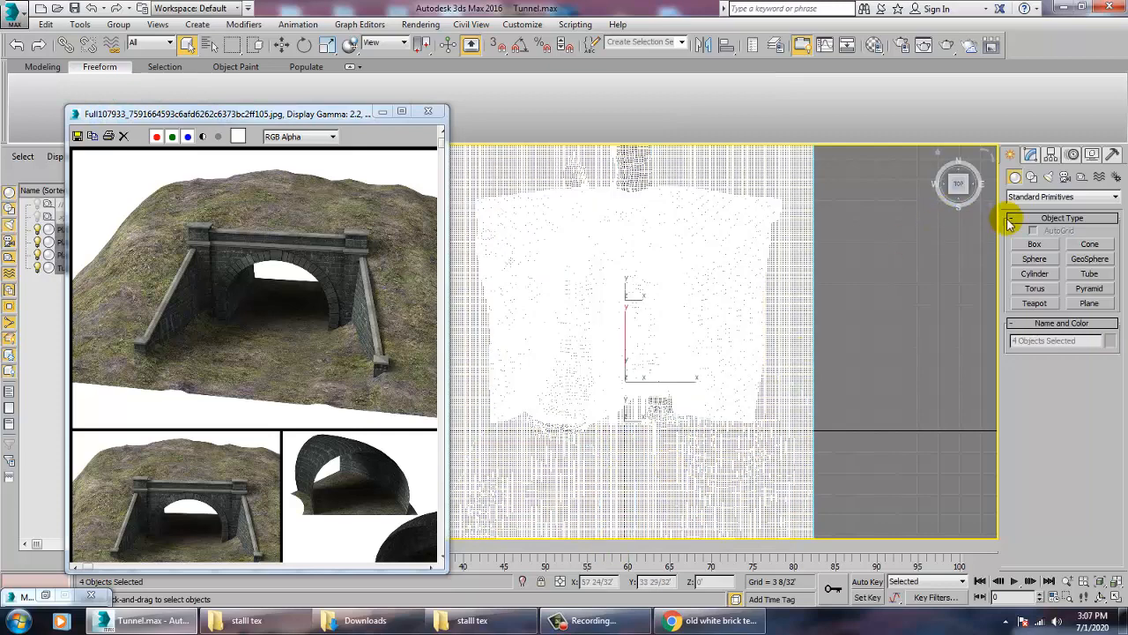
left_click(1046, 246)
key("F3")
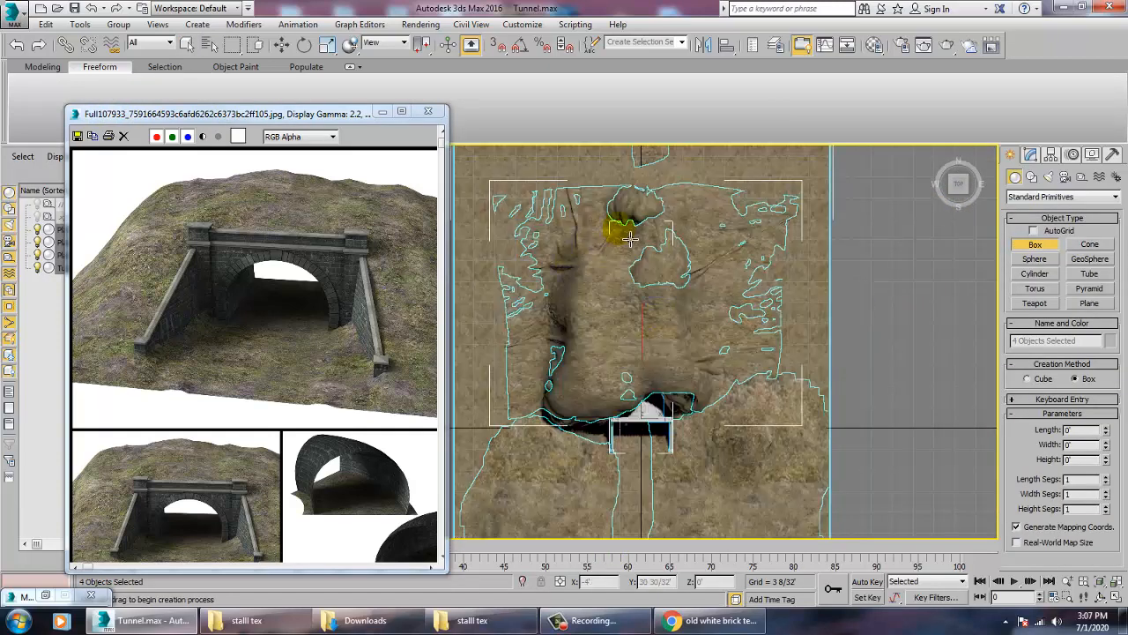
key("F3")
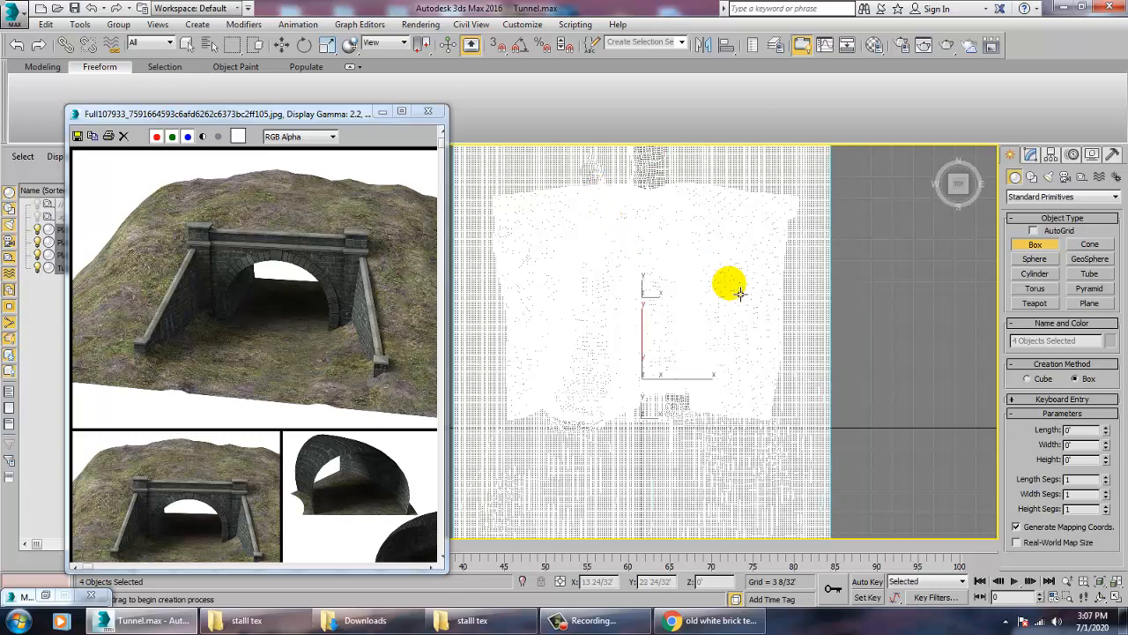
key("w")
left_click(873, 296)
- Create a narrow box lengthwise through the tunnel in the Top view, about 53 19/32' long, 10/32' wide and 2 6/32' high
left_click(1035, 244)
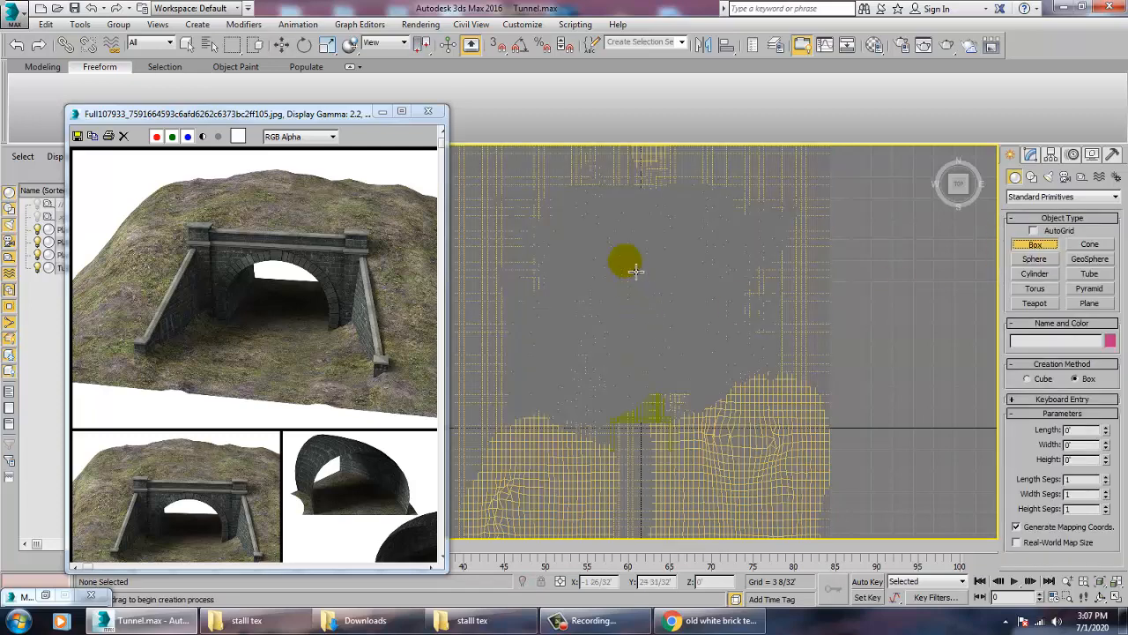
left_click_drag(625, 210, 627, 555)
left_click(625, 544)
key("w")
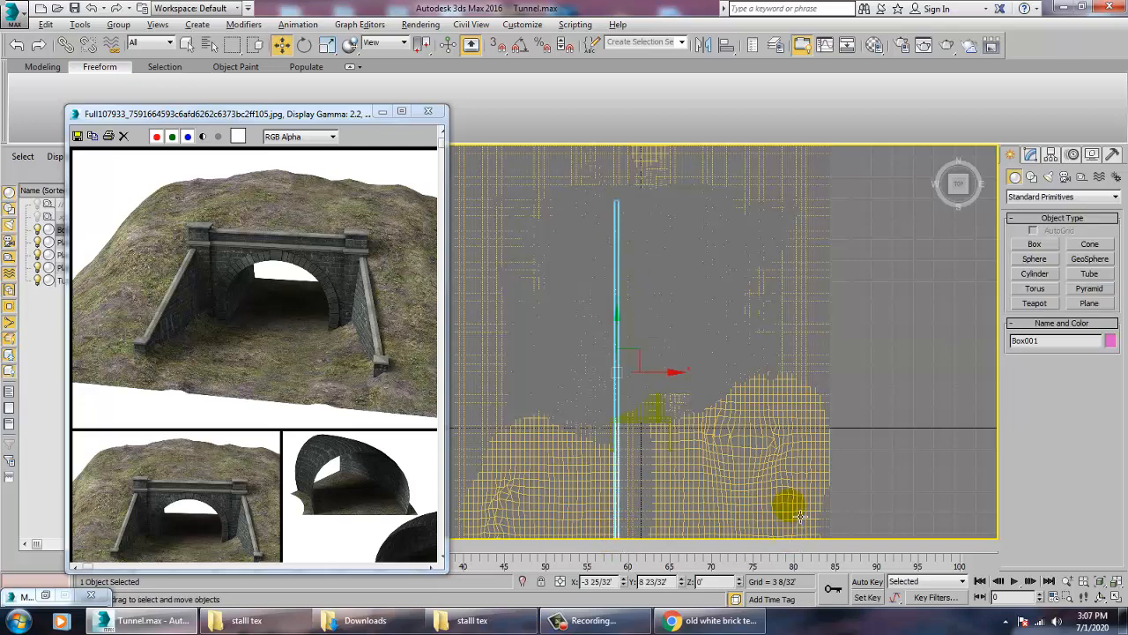
- In the Perspective view, scale the box to about 10.7% of its height and shift it inward to X -2 22/32'
key("alt+w")
left_click(811, 480)
key("r")
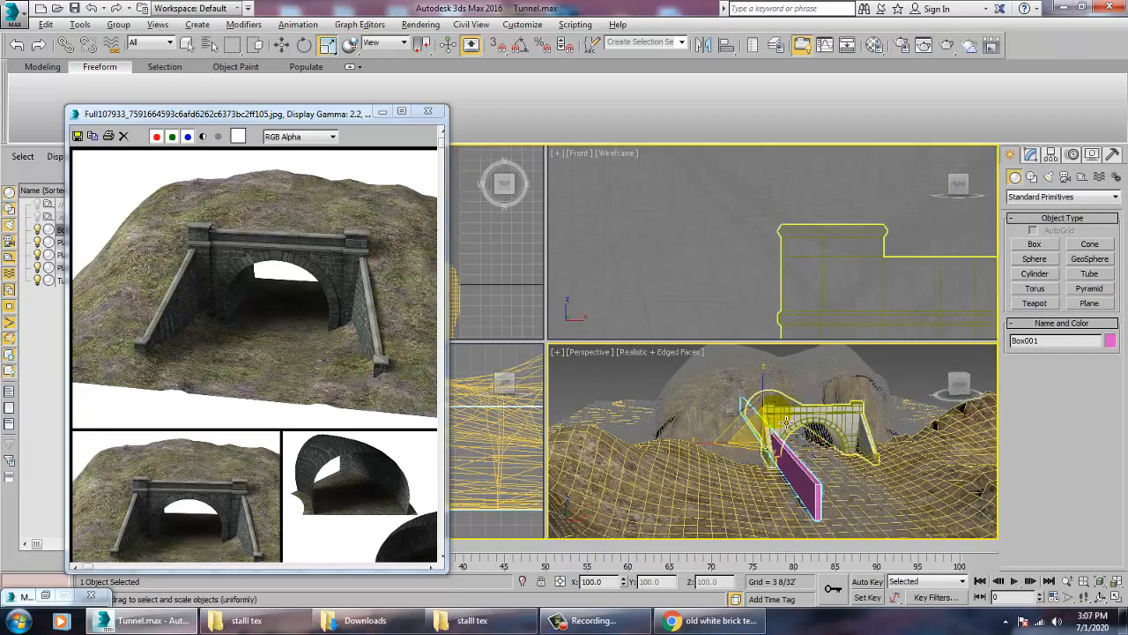
key("alt+w")
scroll(705, 371, "up", 4)
key("r")
left_click_drag(534, 286, 562, 41)
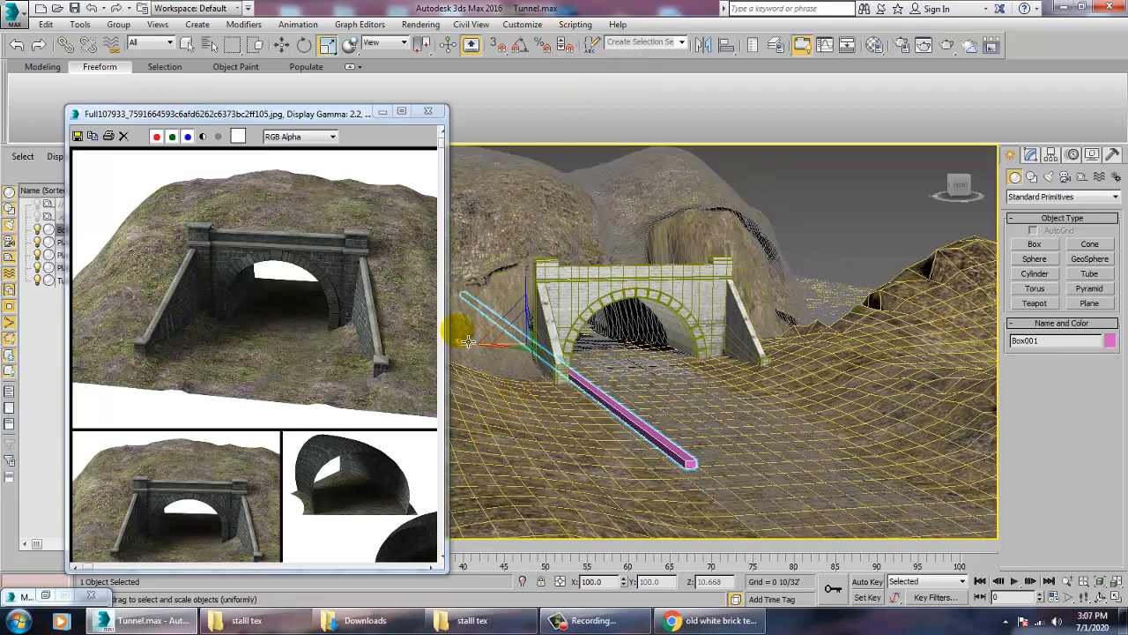
left_click_drag(475, 356, 606, 352)
key("w")
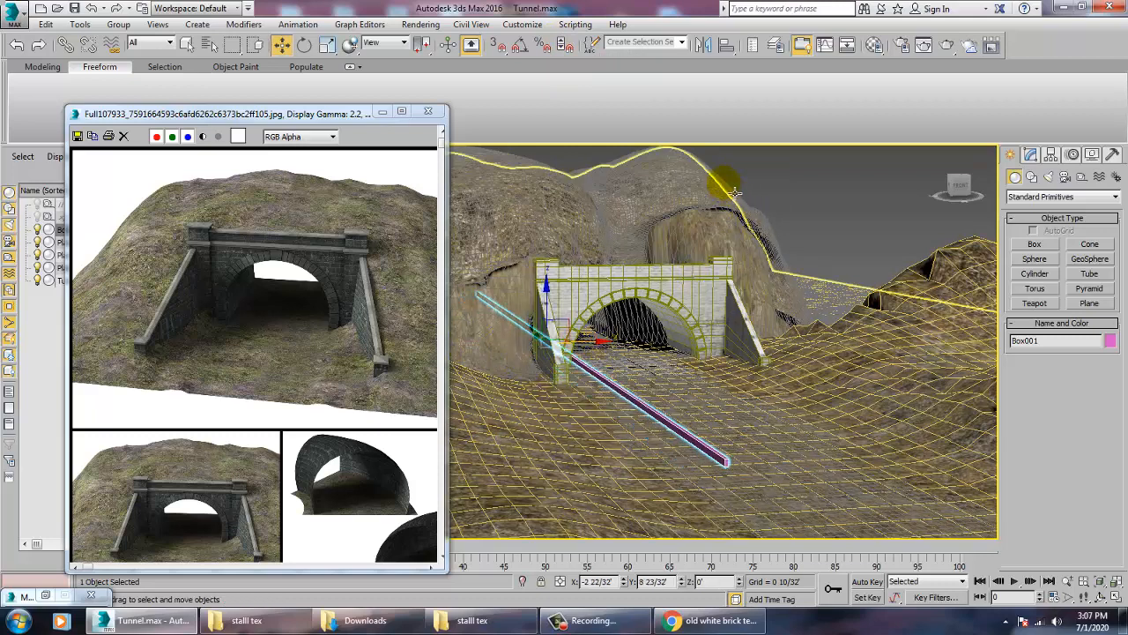
- Try to reshape the hill mesh's edge above the tunnel opening with the Push/Pull brush, and undo the stroke
left_click(732, 194)
middle_click_drag(734, 200, 745, 254, "alt")
scroll(746, 254, "down", 5)
scroll(576, 335, "up", 10)
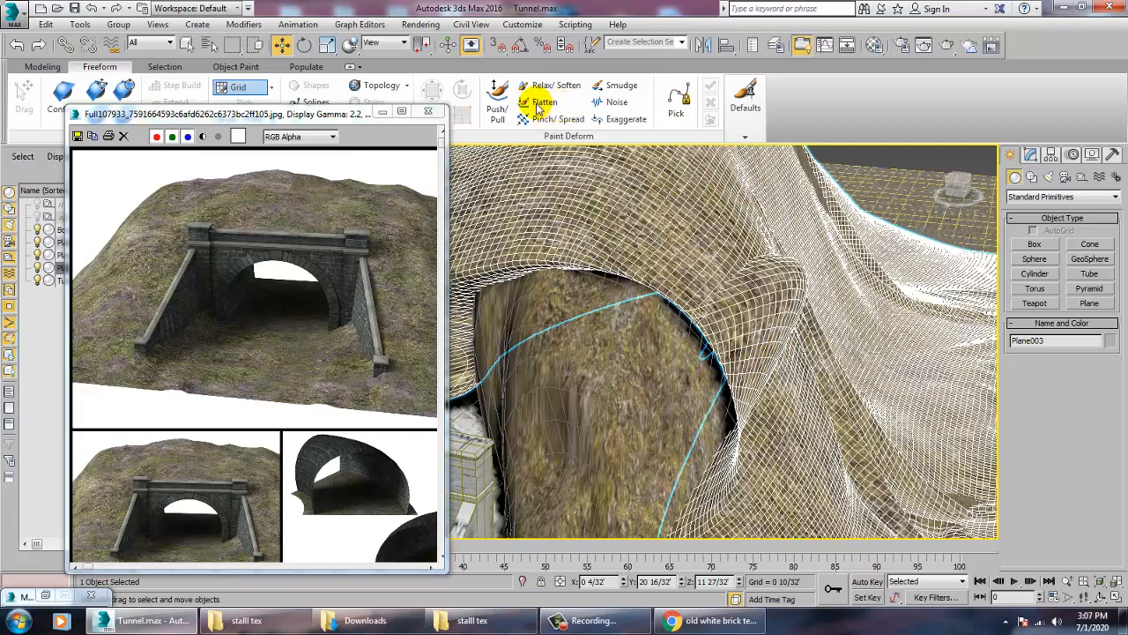
left_click(497, 97)
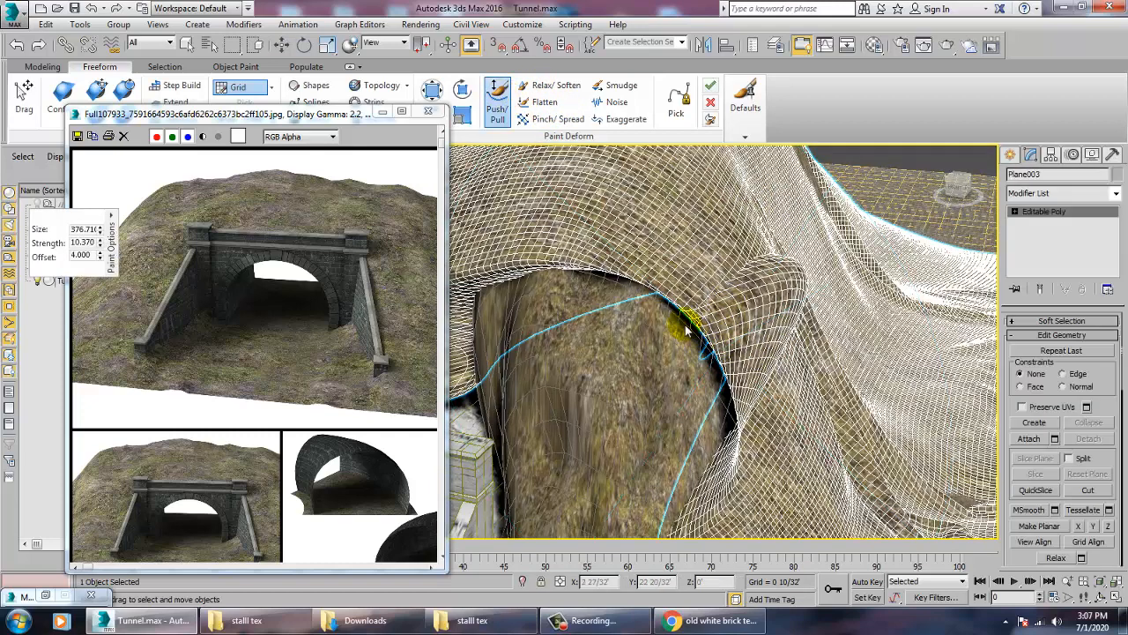
mouse_move(683, 323)
left_mouse_down()
mouse_move(710, 331)
mouse_move(702, 310)
mouse_move(729, 356)
mouse_move(760, 379)
left_mouse_up()
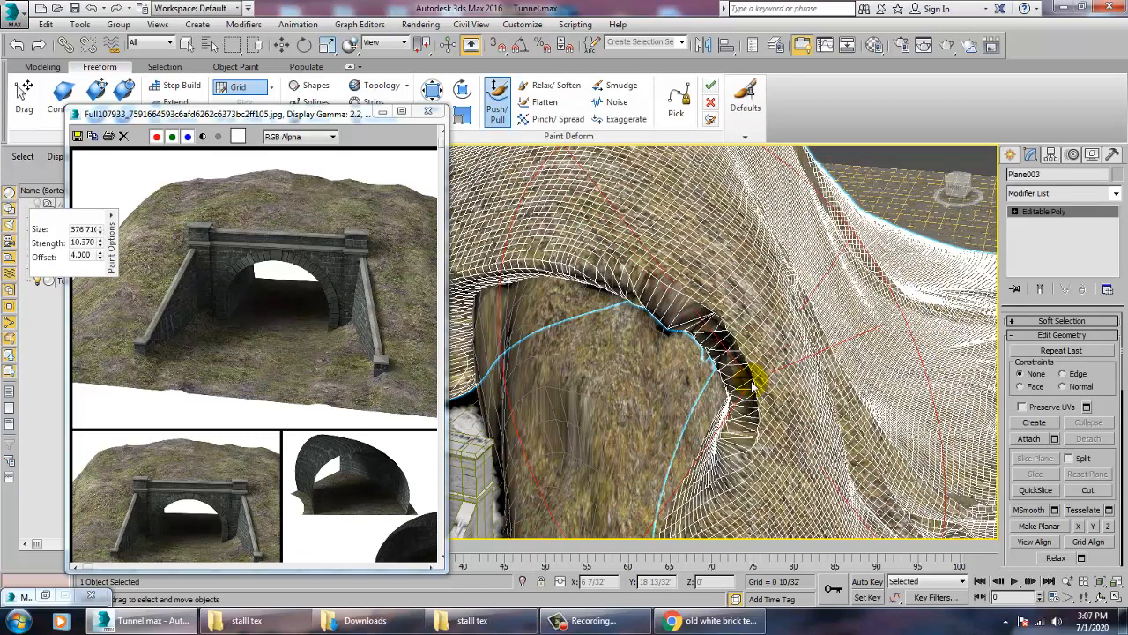
key("ctrl+z")
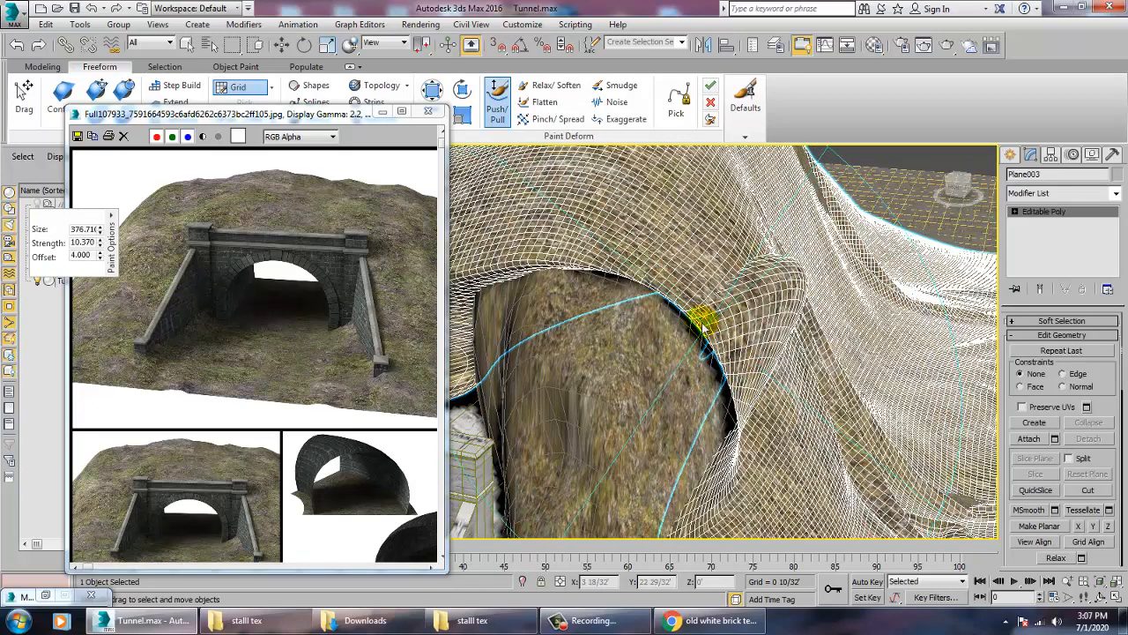
- Try to smooth the hill mesh's edge above the tunnel opening with the Relax/Soften brush and check the whole hill
left_click(540, 85)
left_click_drag(691, 287, 708, 353)
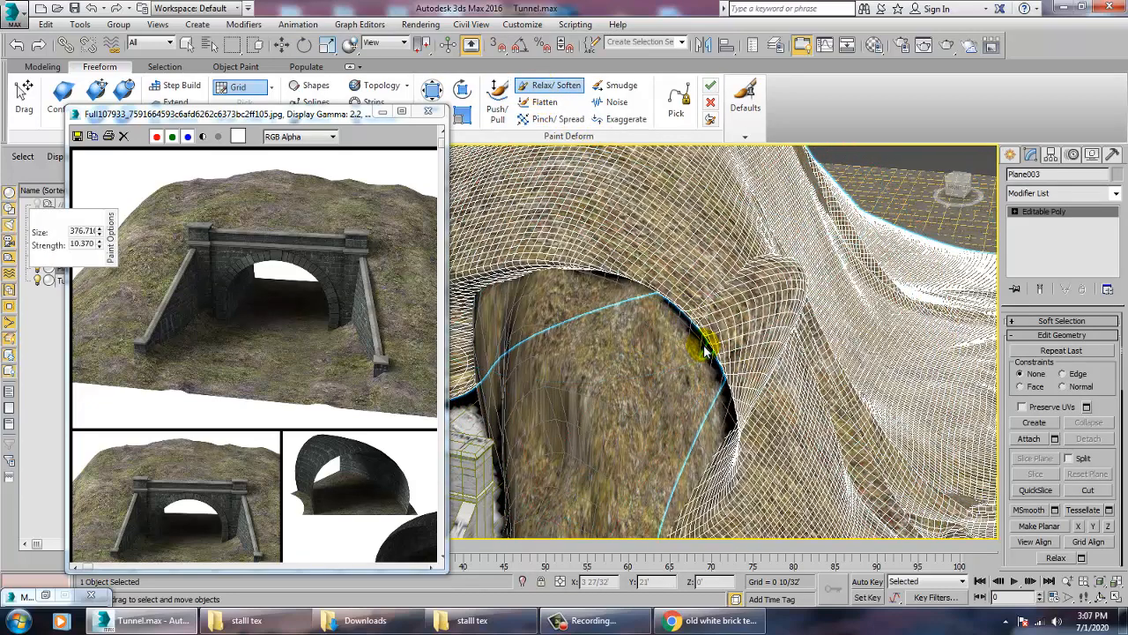
scroll(699, 344, "down", 5)
scroll(699, 343, "down", 3)
middle_click_drag(699, 344, 747, 346, "alt")
scroll(725, 365, "up", 6)
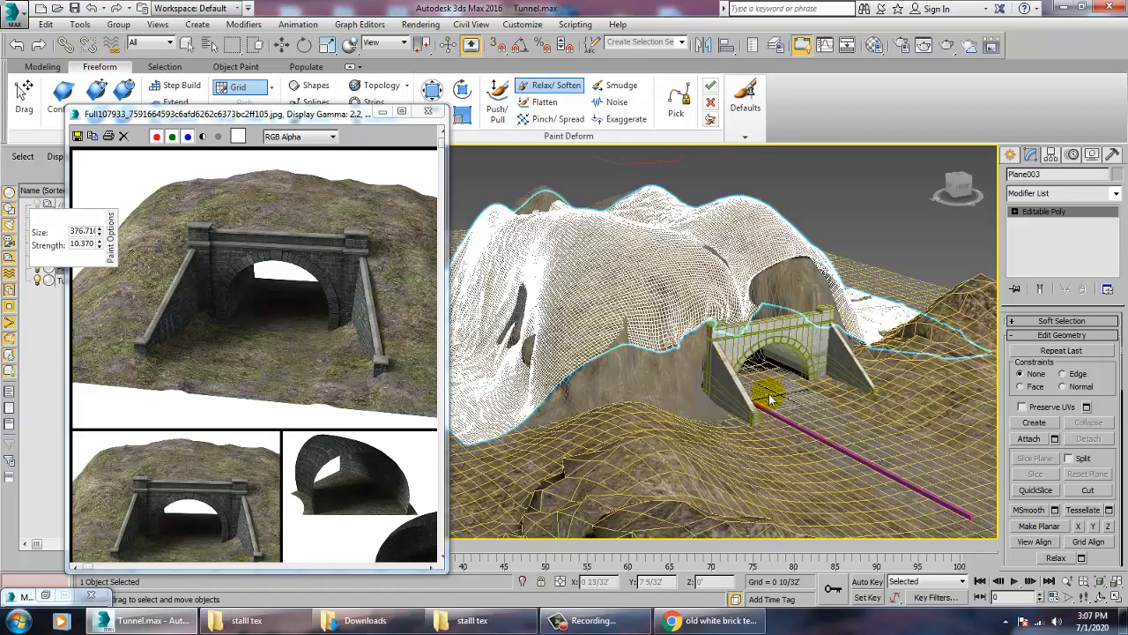
- Move the rail box inward to X -1 17/32' and convert it to an Editable Poly
key("w")
left_click(852, 461)
scroll(793, 427, "up", 5)
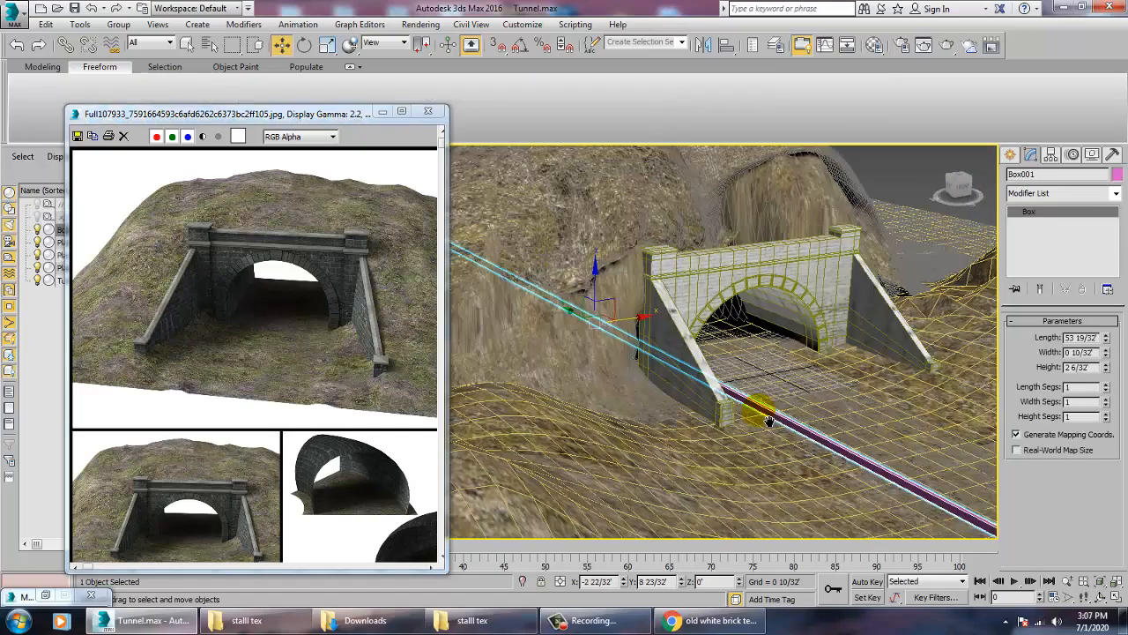
scroll(781, 416, "up", 8)
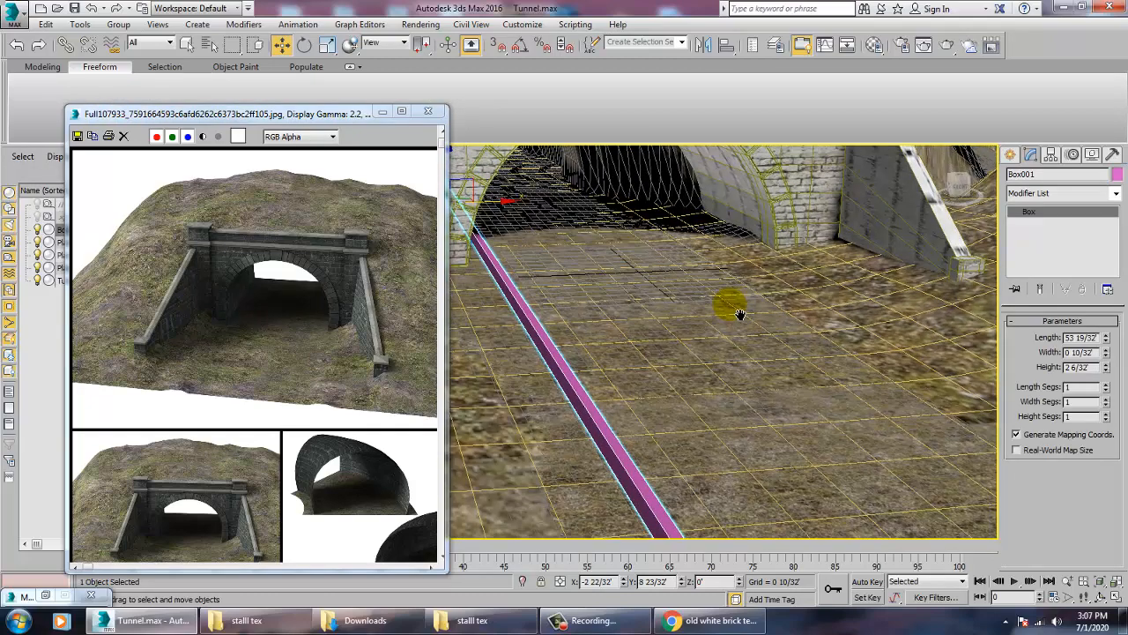
left_click_drag(539, 188, 539, 212)
right_click(1029, 212)
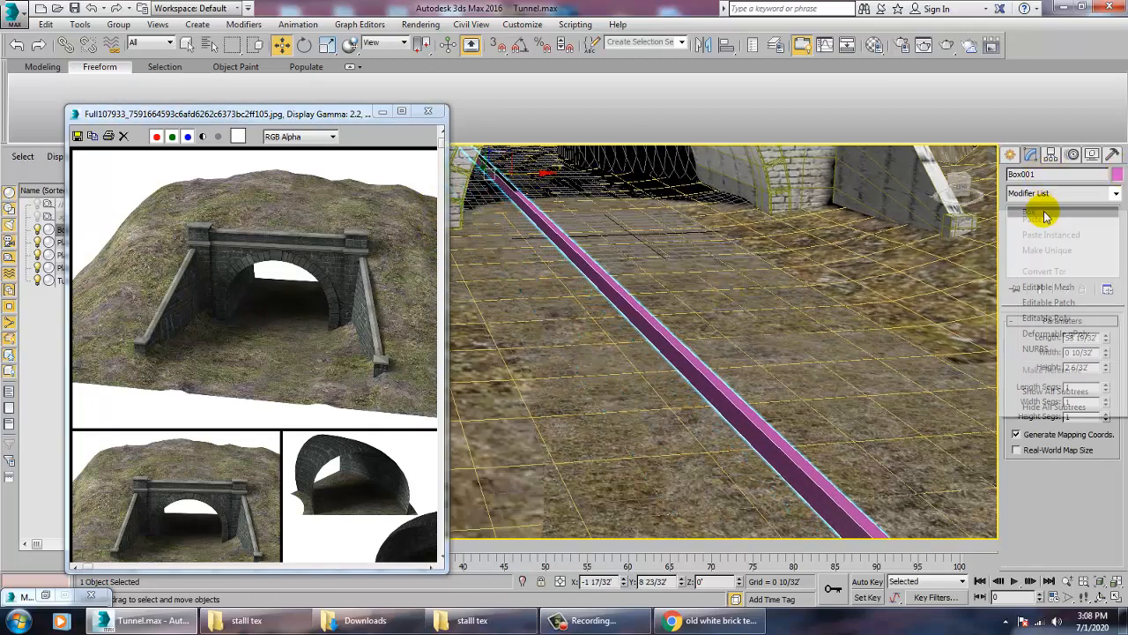
left_click(1049, 319)
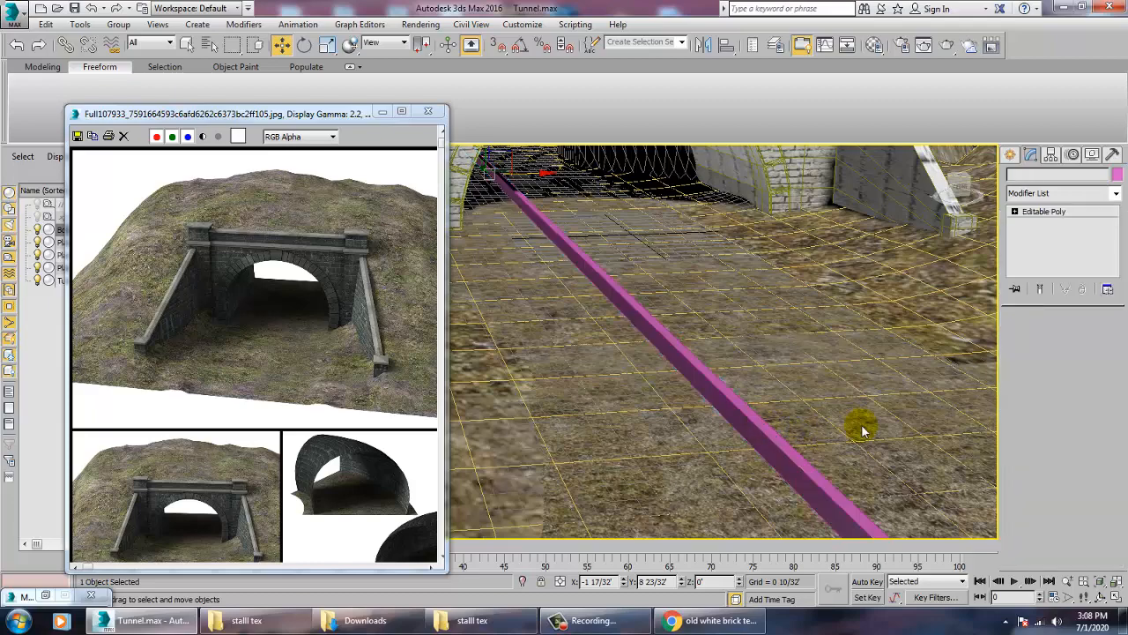
scroll(846, 395, "down", 9)
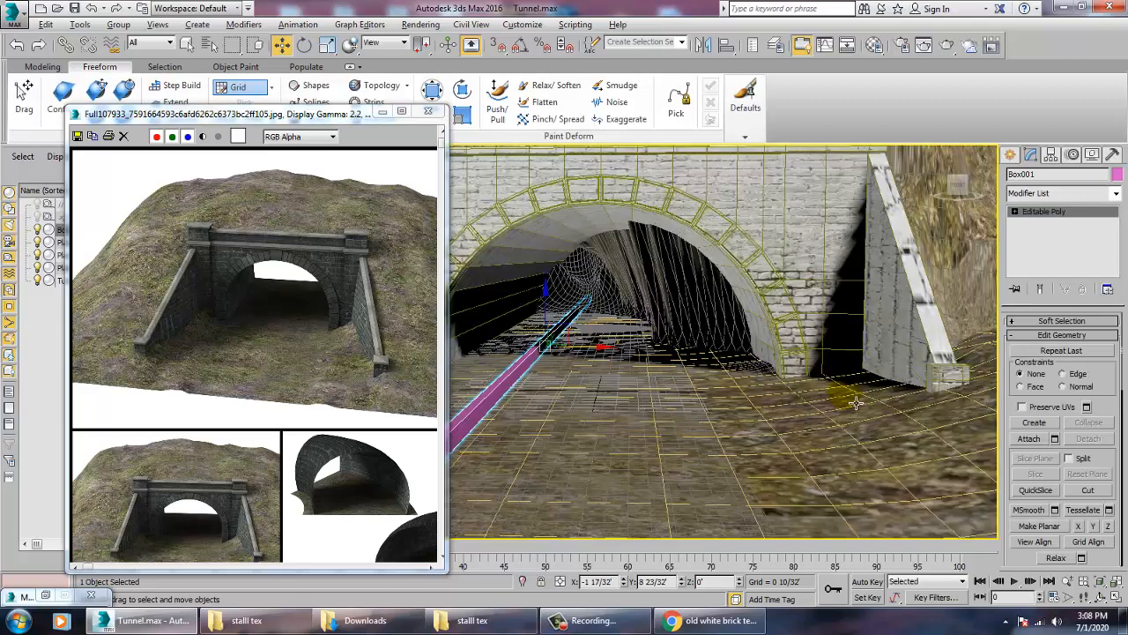
scroll(875, 393, "up", 6)
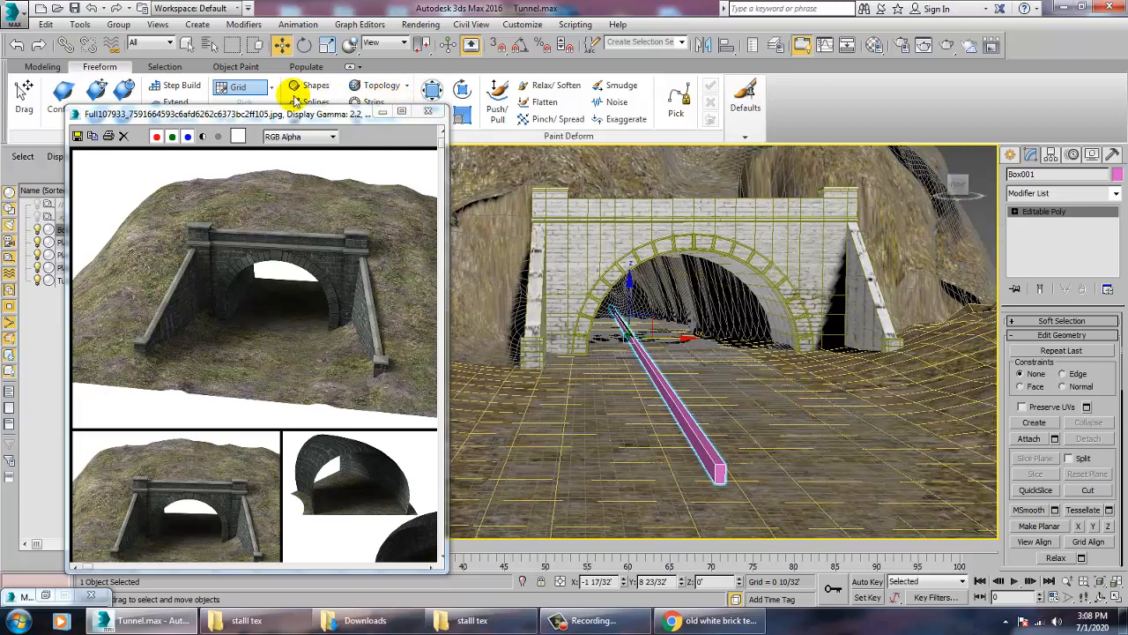
- Insert a lengthwise edge loop around the rail's sides and ends with Swift Loop, then raise the loop slightly
left_click(45, 71)
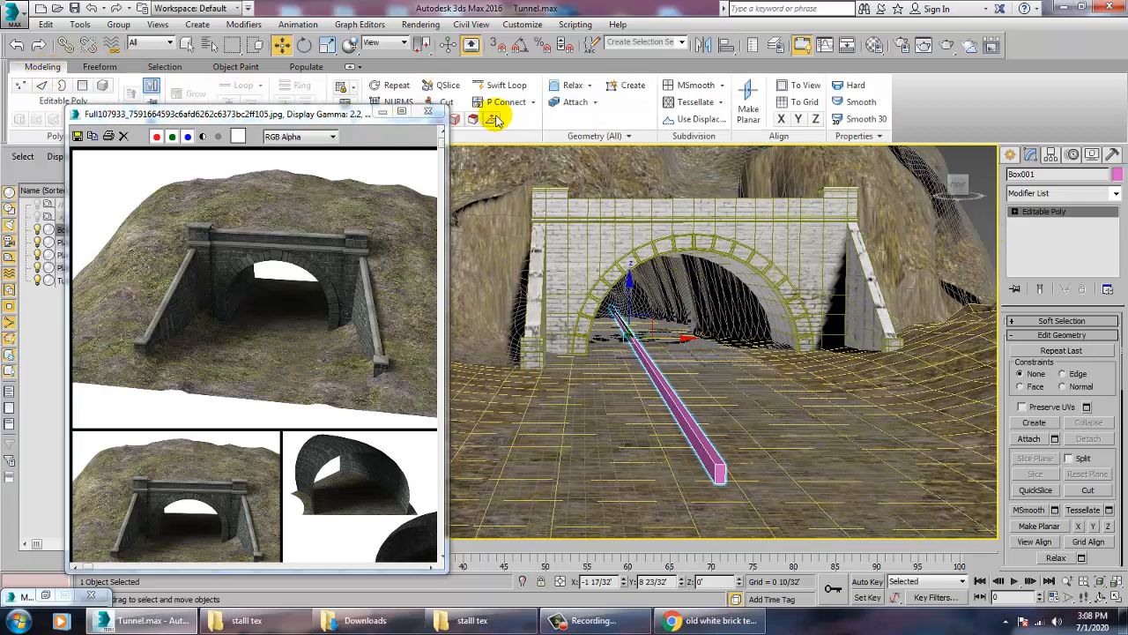
left_click(505, 84)
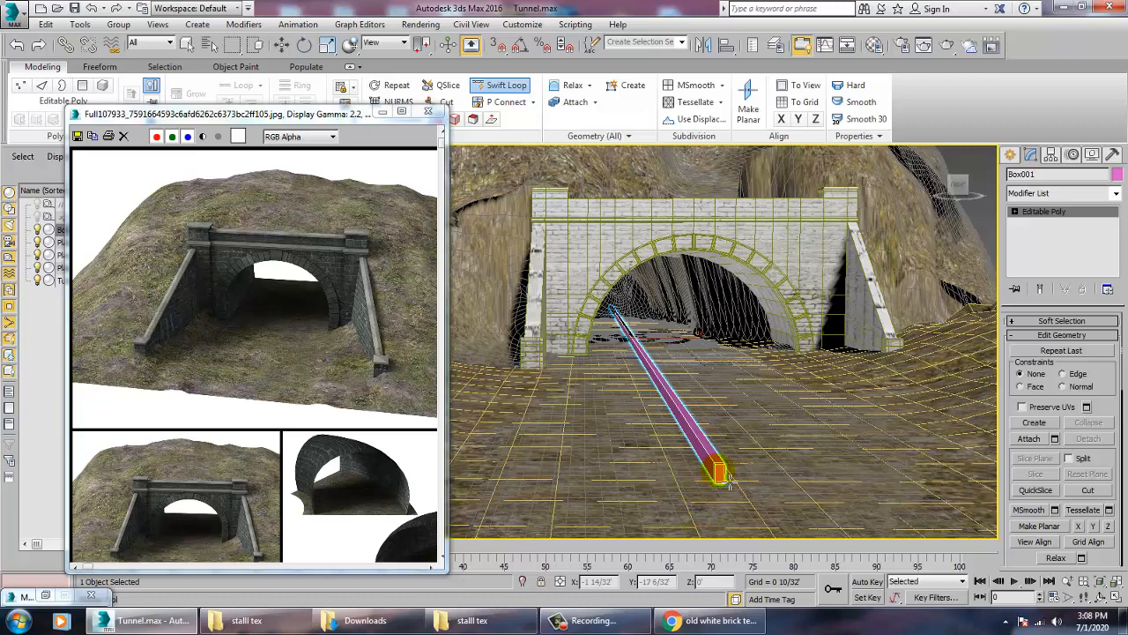
scroll(737, 481, "up", 3)
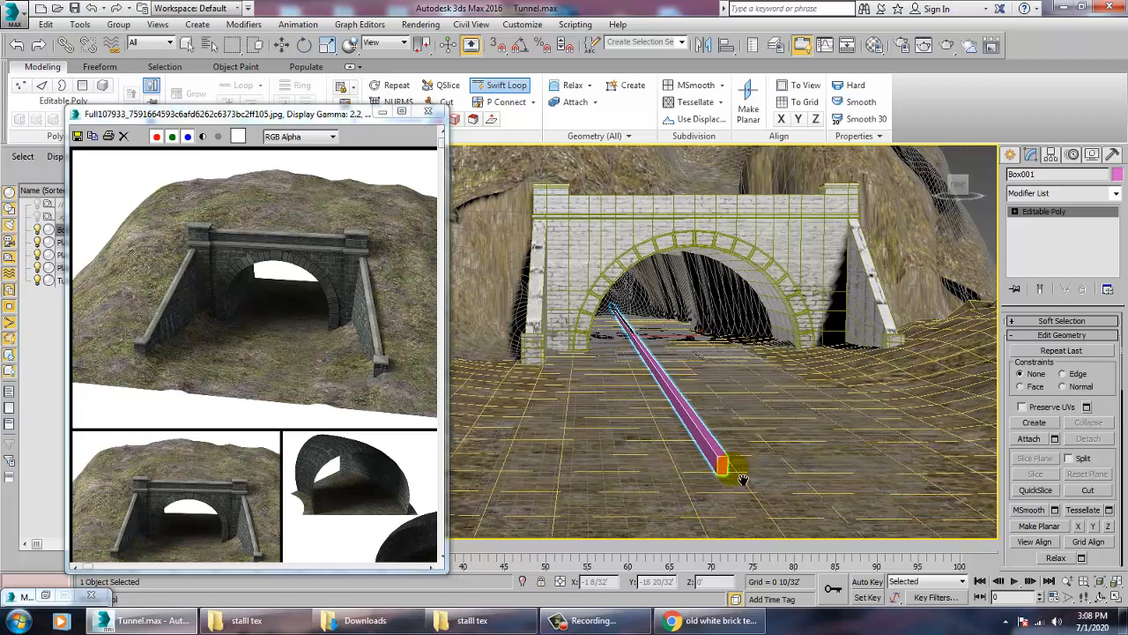
scroll(694, 355, "down", 4)
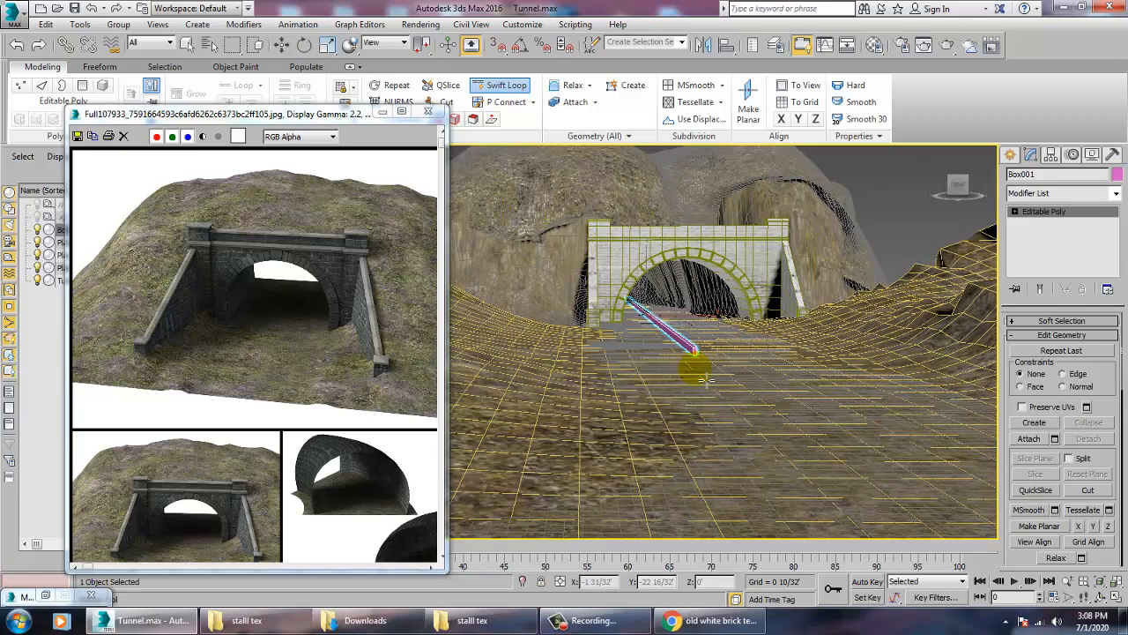
scroll(695, 331, "up", 4)
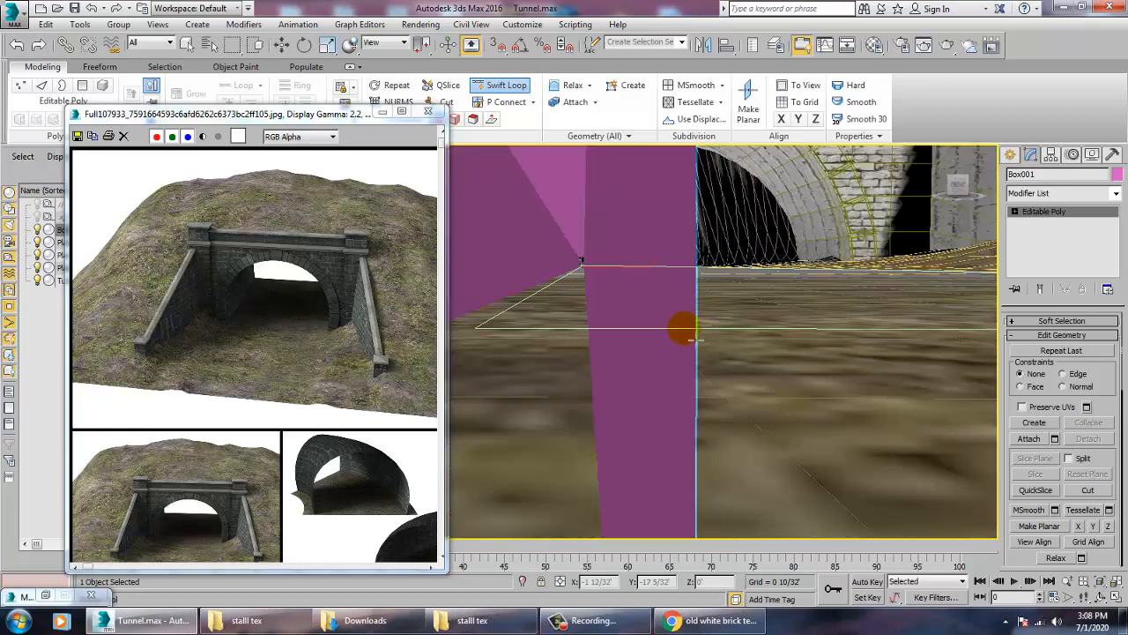
scroll(694, 337, "down", 4)
scroll(705, 328, "up", 2)
key("w")
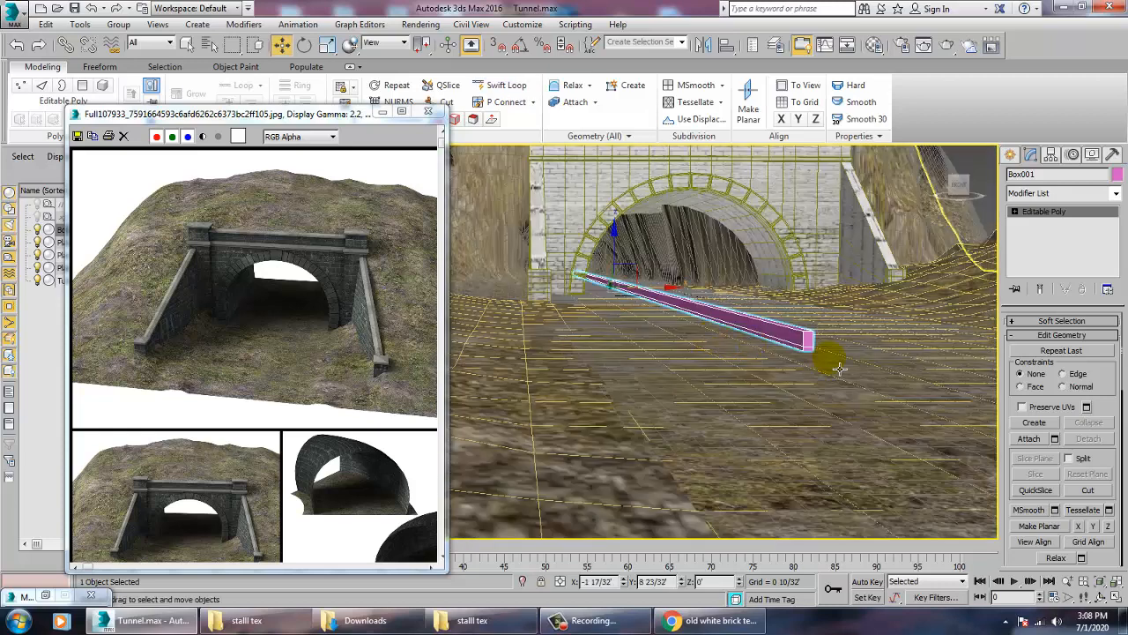
key("2")
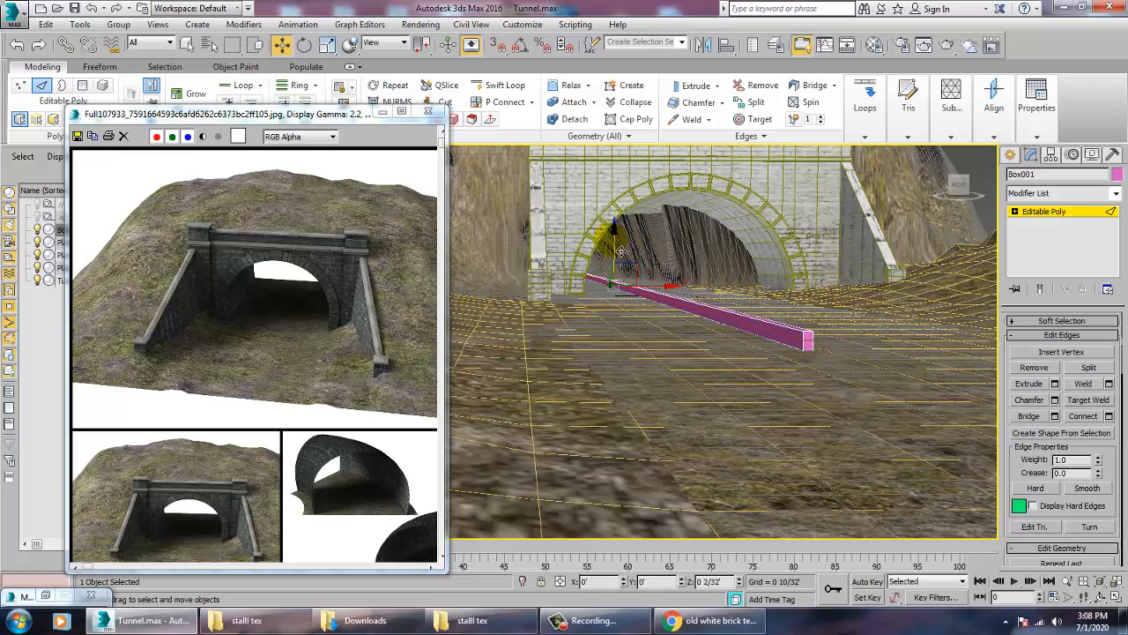
middle_click_drag(927, 355, 913, 365, "alt")
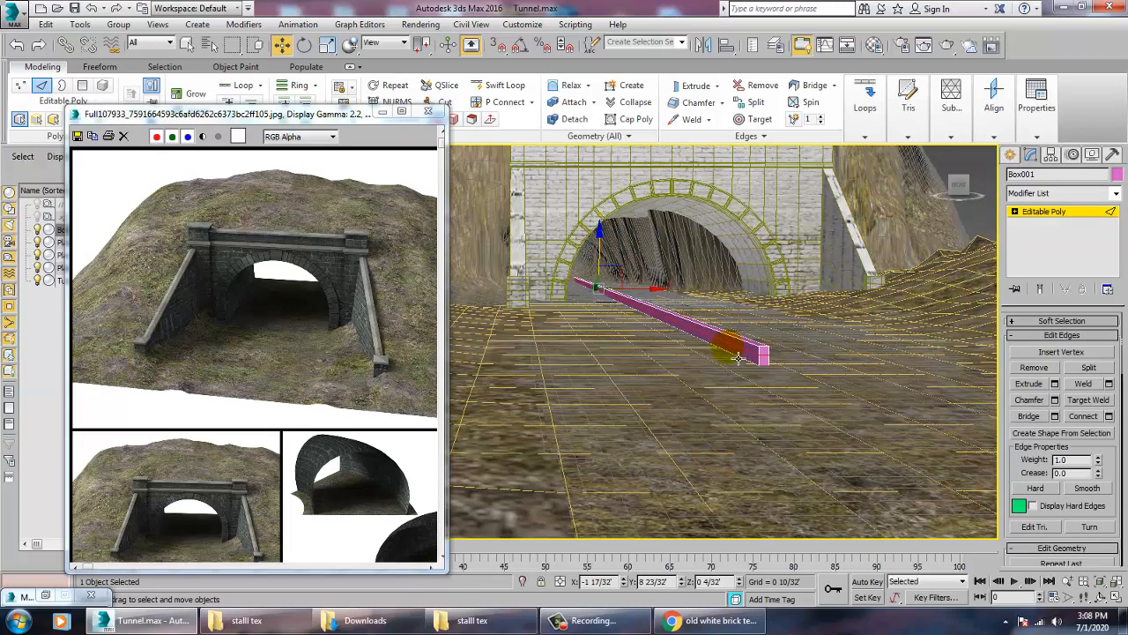
- Scale the rail's top polygon narrower so its upper part tapers, and return to object level
key("4")
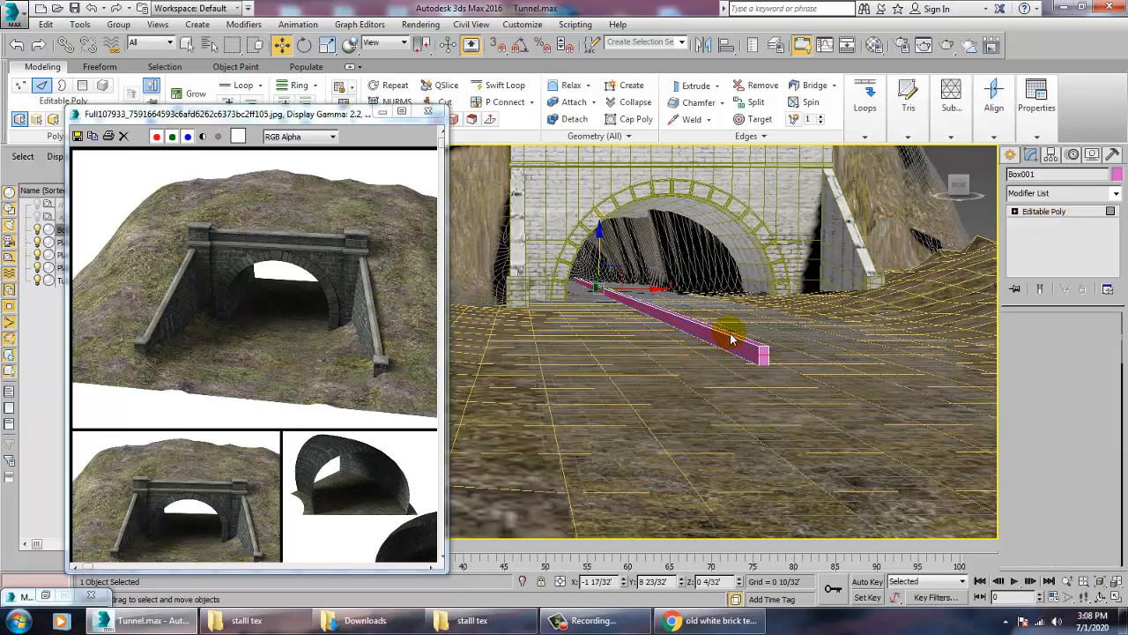
left_click(757, 352)
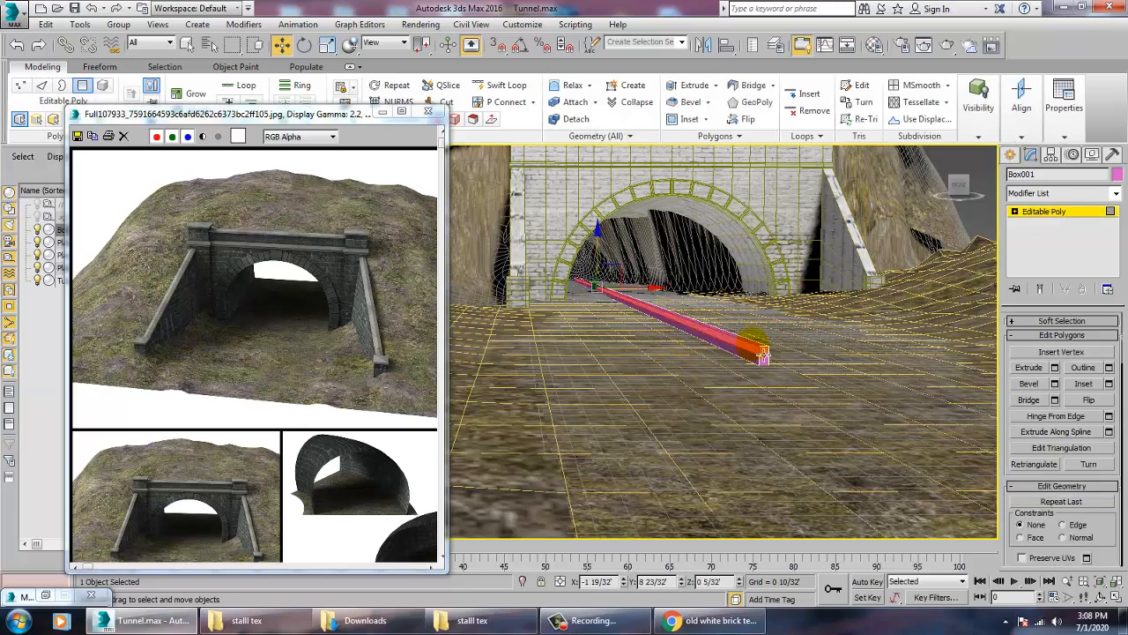
left_click(767, 354)
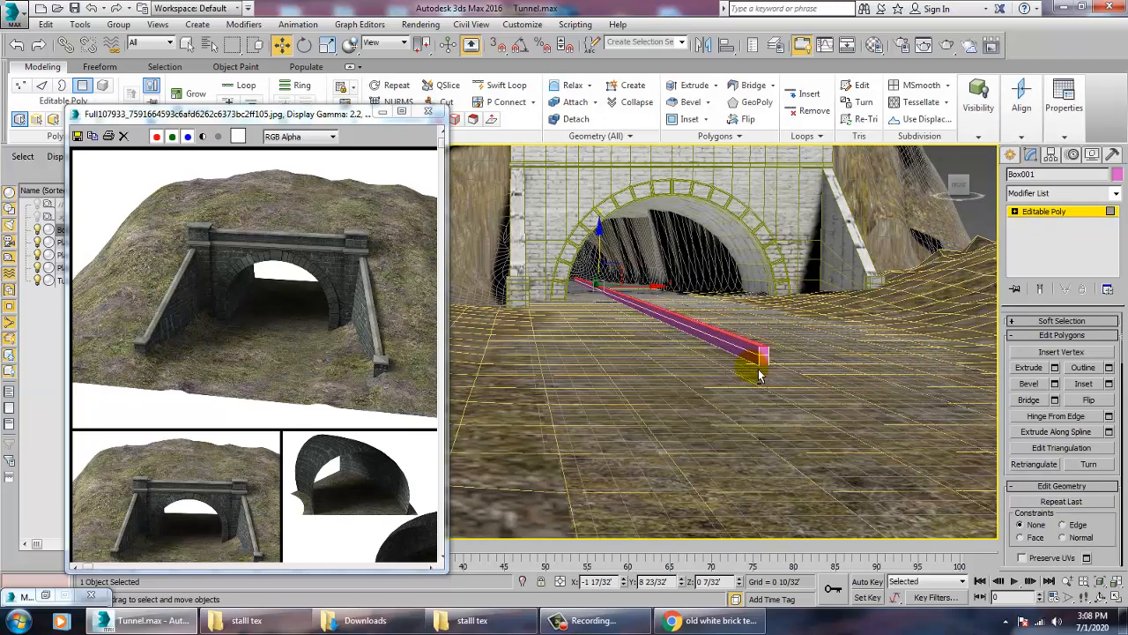
scroll(760, 374, "up", 3)
key("r")
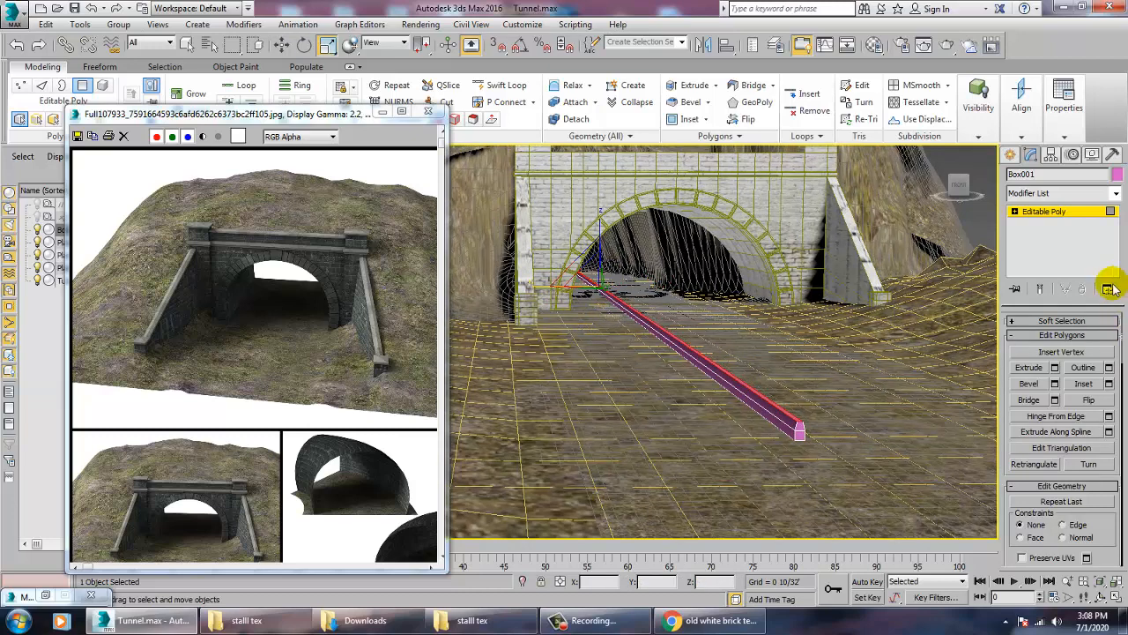
left_click(1046, 218)
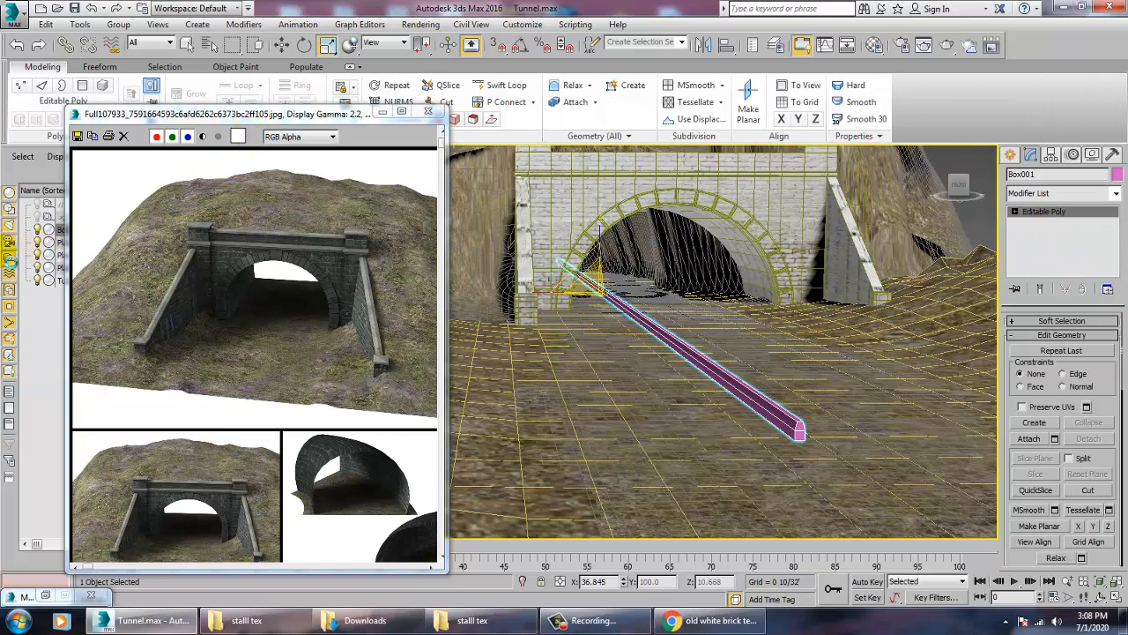
- Clone the rail as one copy beside the original, placed at X 0 16/32'
key("w")
middle_click_drag(607, 385, 631, 303, "alt")
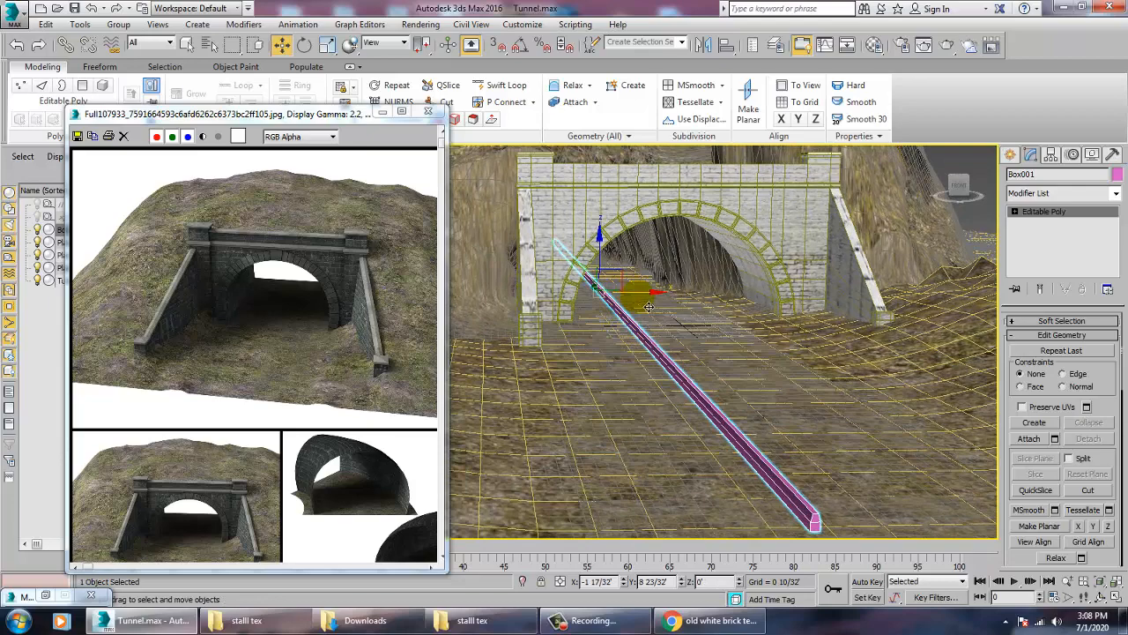
left_click_drag(646, 304, 708, 305)
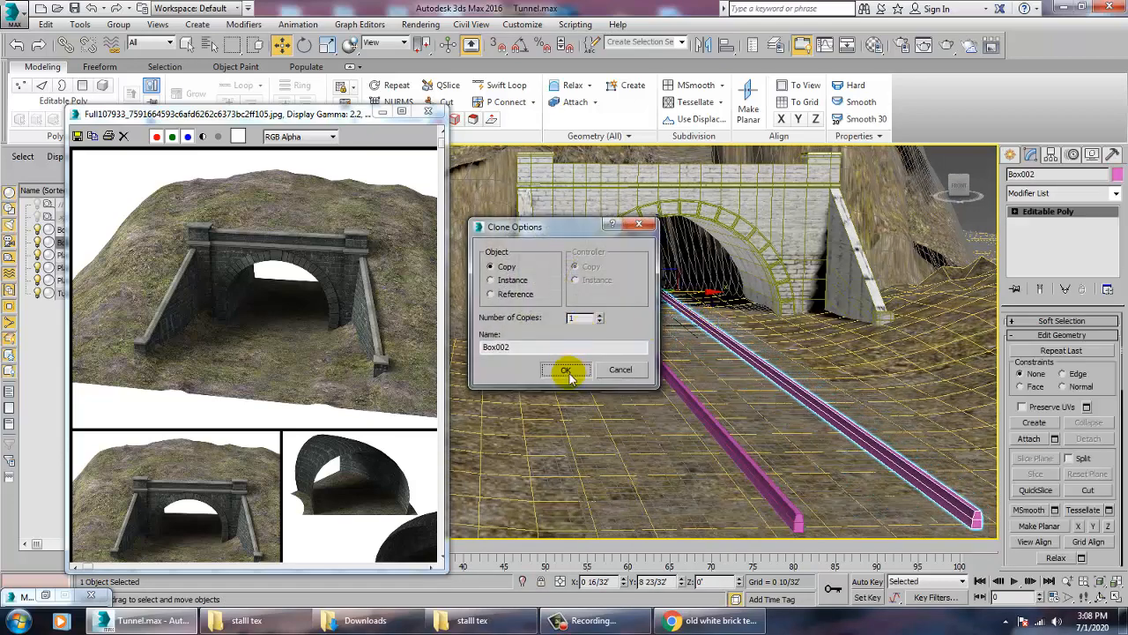
left_click(565, 369)
- Select both rails and shift them together 16/32' along X to centre them in the tunnel opening
mouse_move(582, 375)
middle_mouse_down("alt")
mouse_move(755, 466)
mouse_move(731, 405)
mouse_move(696, 385)
mouse_move(685, 396)
mouse_move(626, 387)
mouse_move(594, 415)
mouse_move(595, 469)
middle_mouse_up("alt")
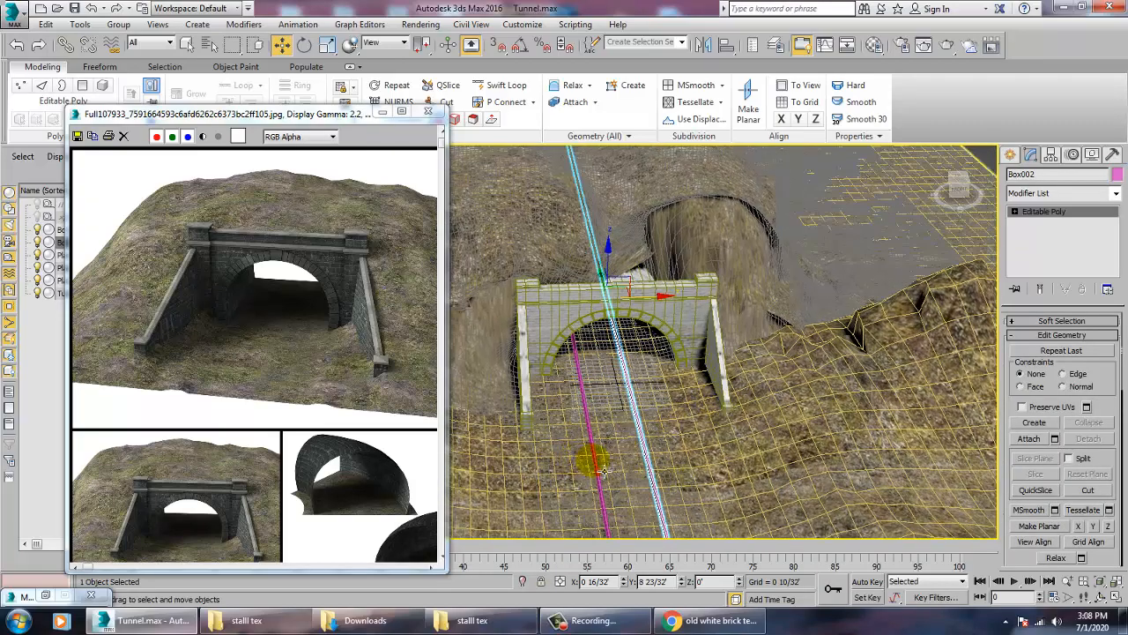
left_click(596, 465, "ctrl")
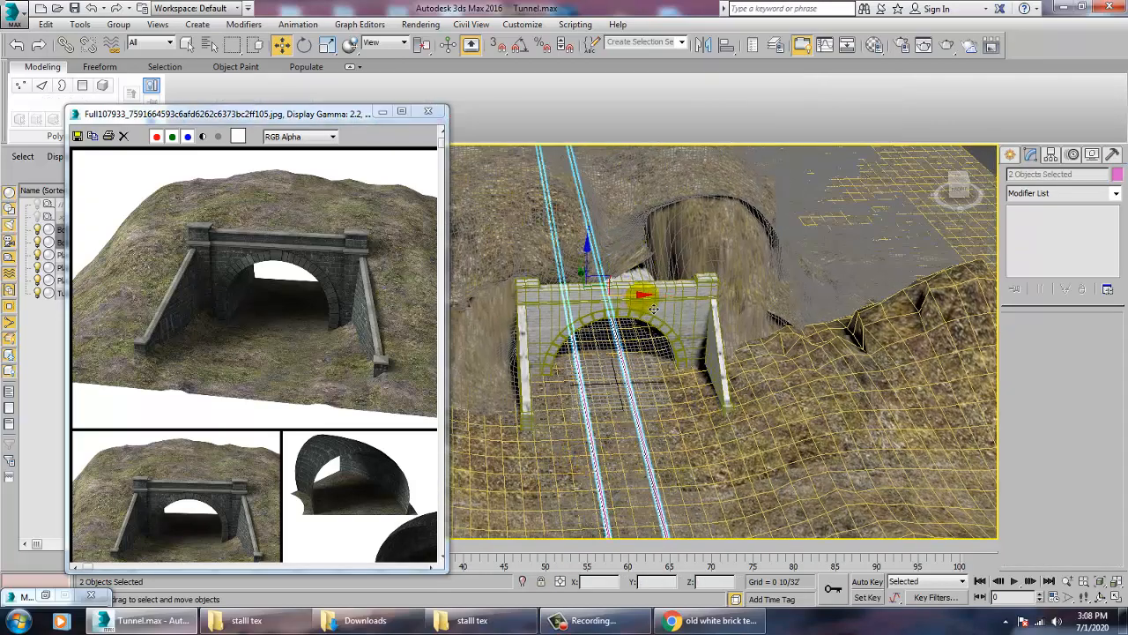
left_click_drag(653, 308, 657, 310)
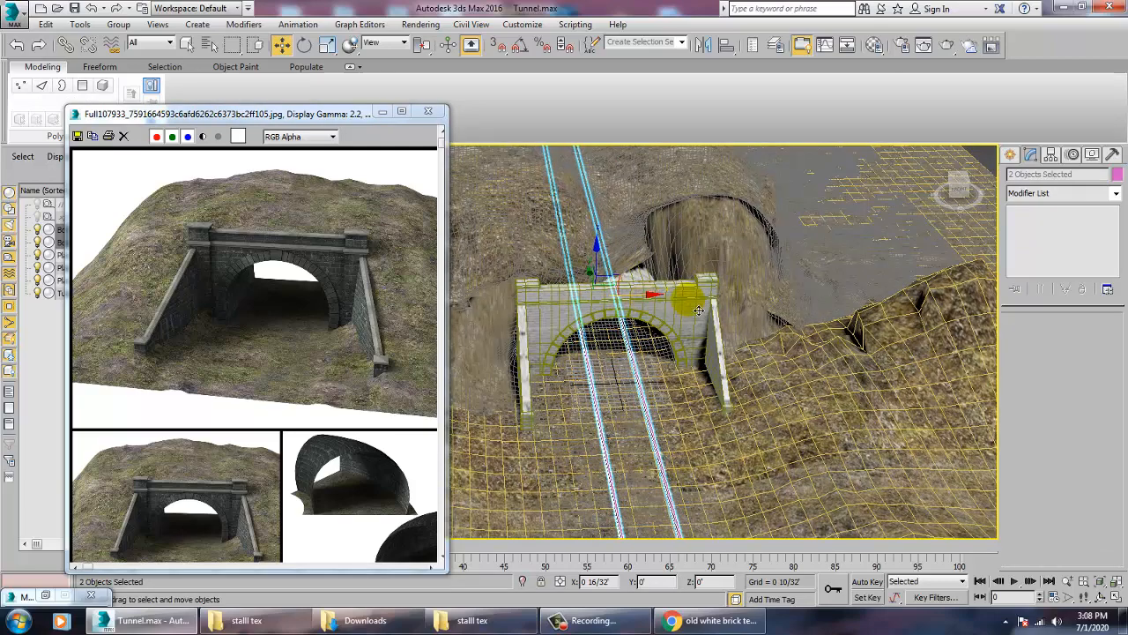
- Create a box sleeper across the outer ends of the rails, about 21/32' long, 4 20/32' wide and 8/32' high
left_click(1009, 155)
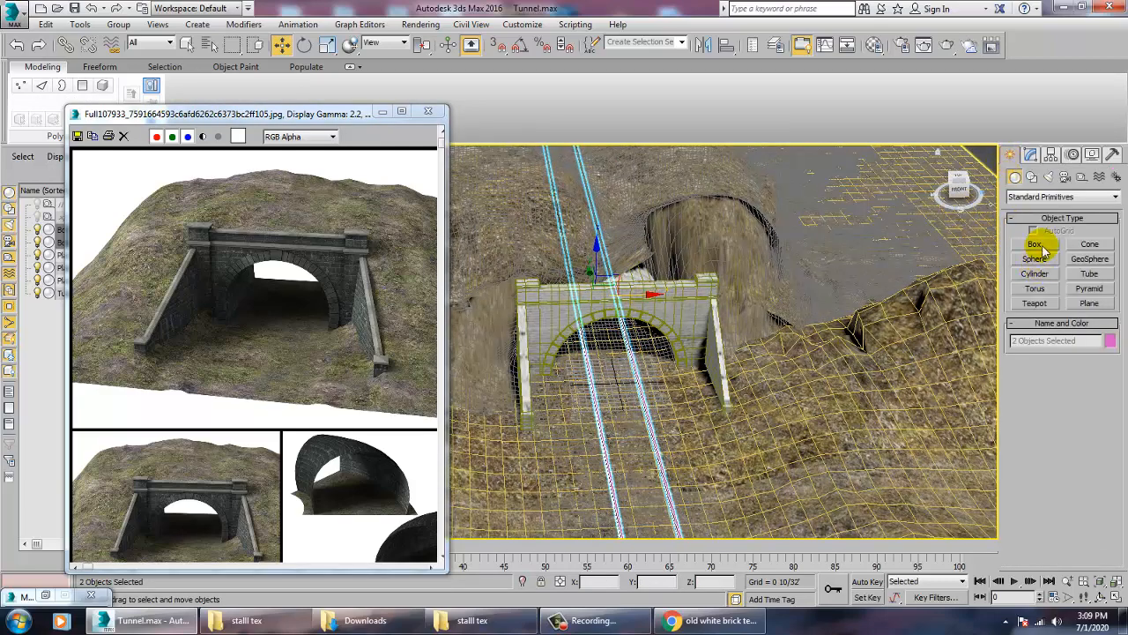
left_click(1036, 244)
scroll(758, 423, "up", 5)
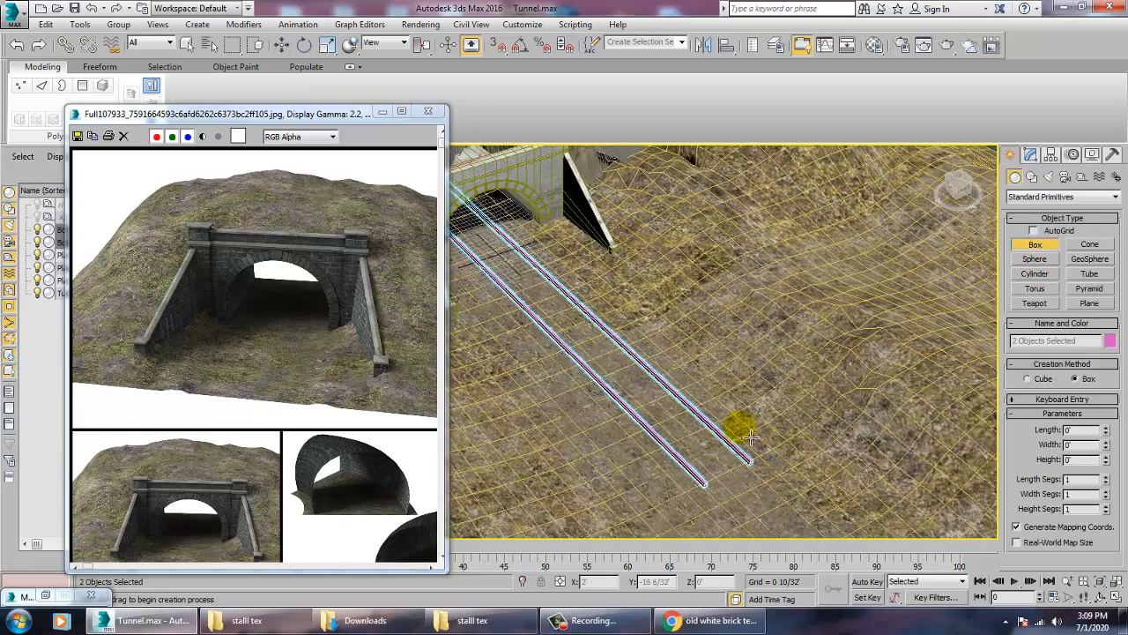
left_click_drag(749, 434, 670, 485)
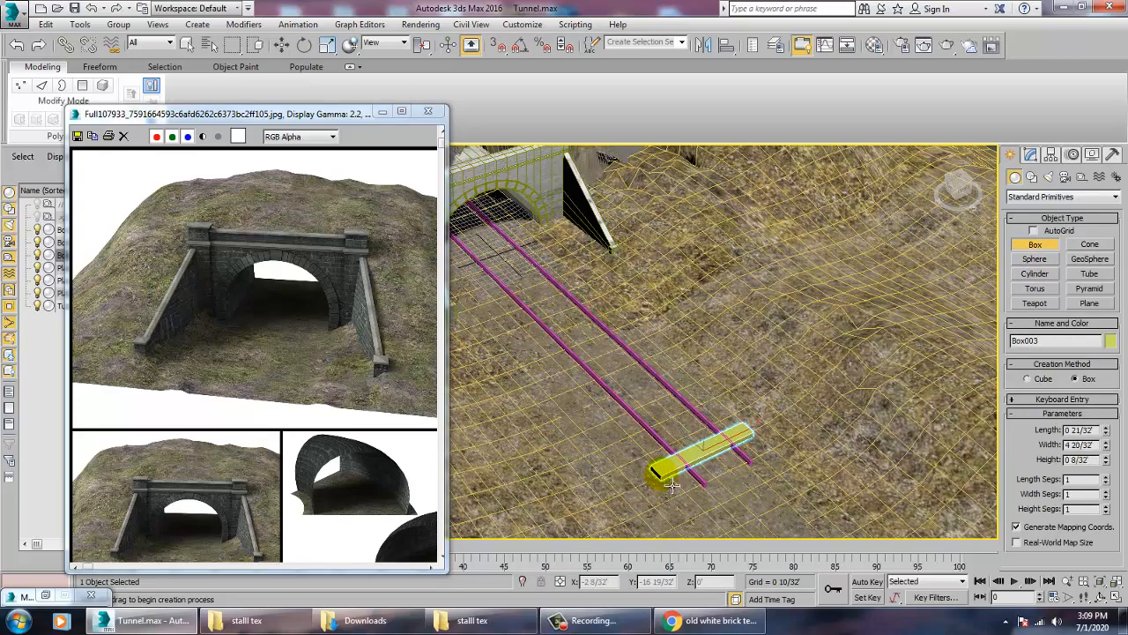
- Lower the sleeper beneath the rails to Z -0 1/32'
key("w")
middle_click_drag(707, 450, 650, 378, "alt")
key("z")
scroll(676, 407, "down", 4)
key("r")
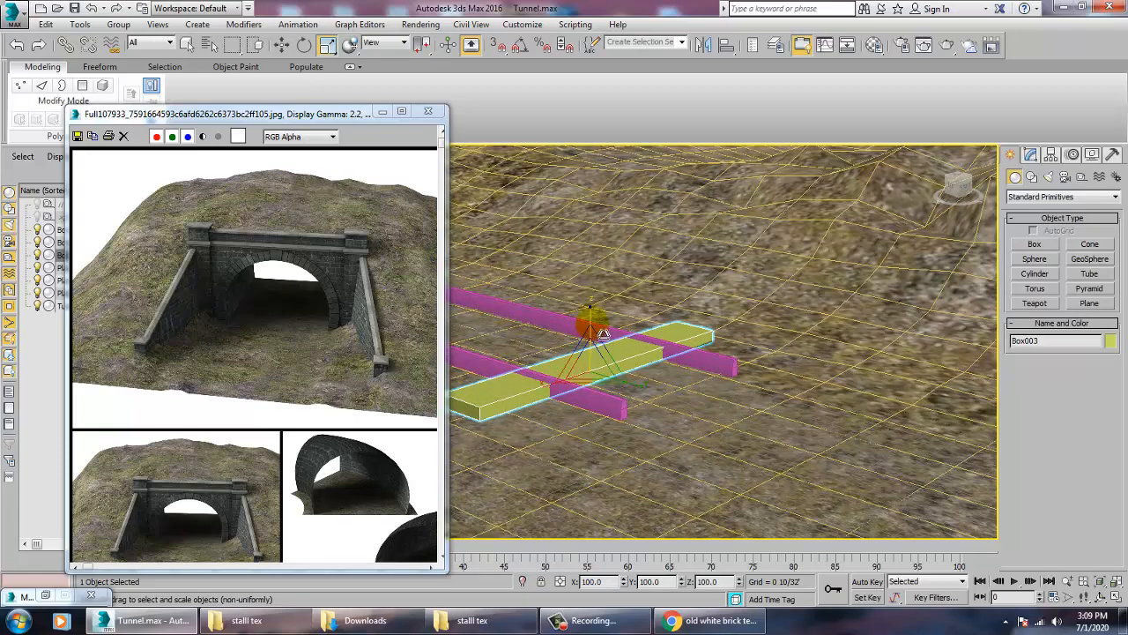
left_click_drag(601, 333, 599, 341)
key("w")
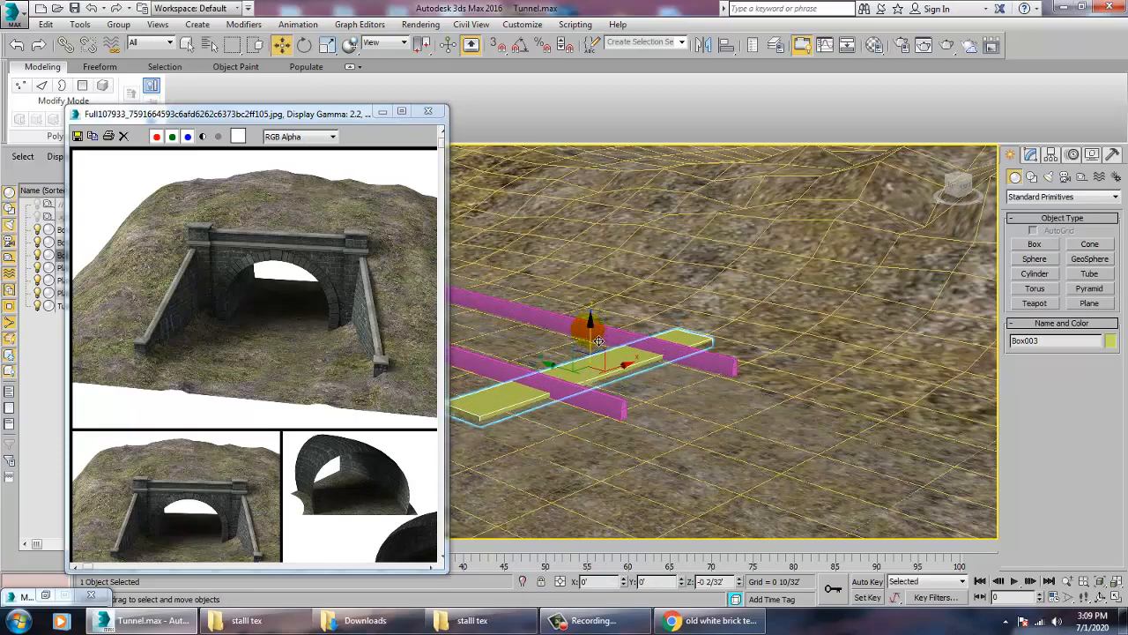
- Clone the sleeper along the rails through the tunnel as 31 copies, spaced about 1 22/32' apart
middle_click_drag(599, 340, 715, 407, "alt")
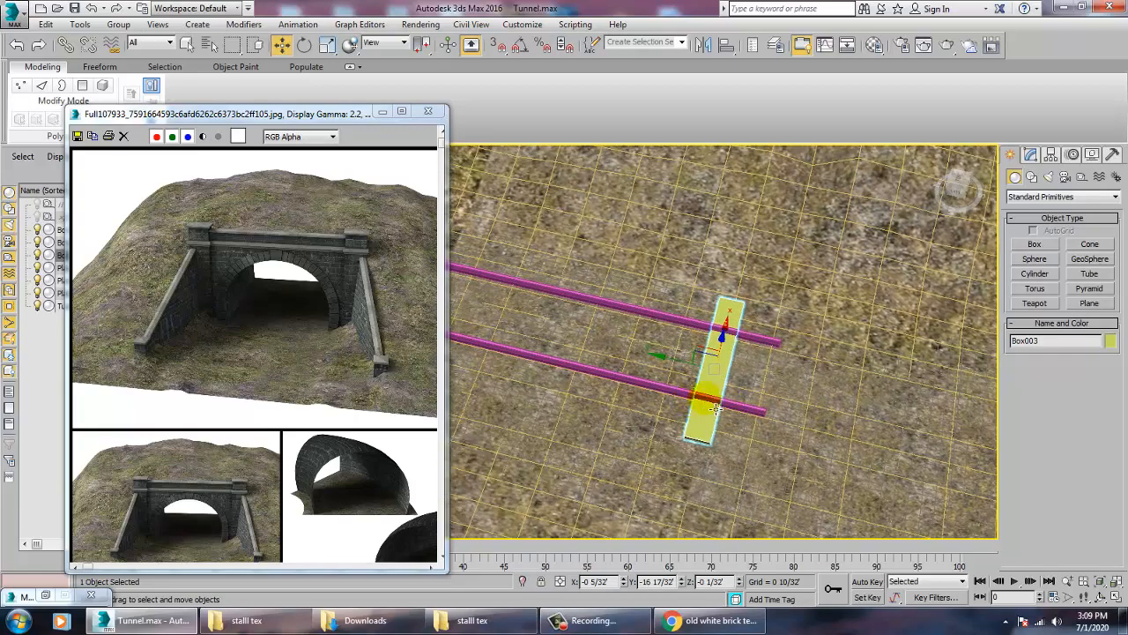
left_click_drag(675, 362, 612, 363, "shift")
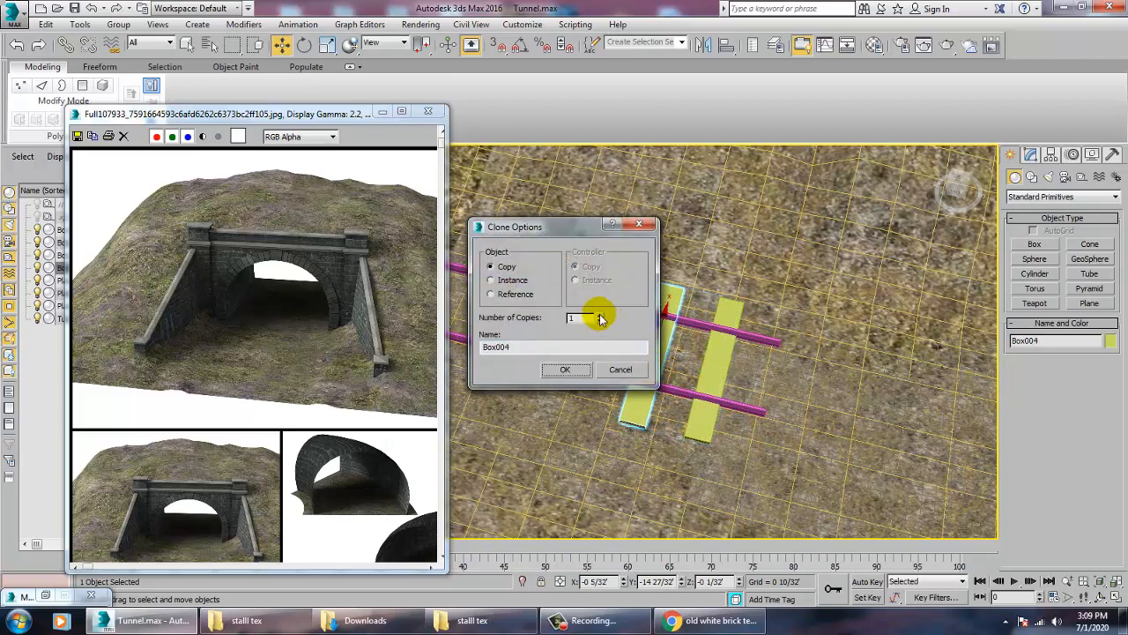
mouse_move(599, 318)
left_mouse_down()
mouse_move(589, 267)
mouse_move(610, 307)
left_mouse_up()
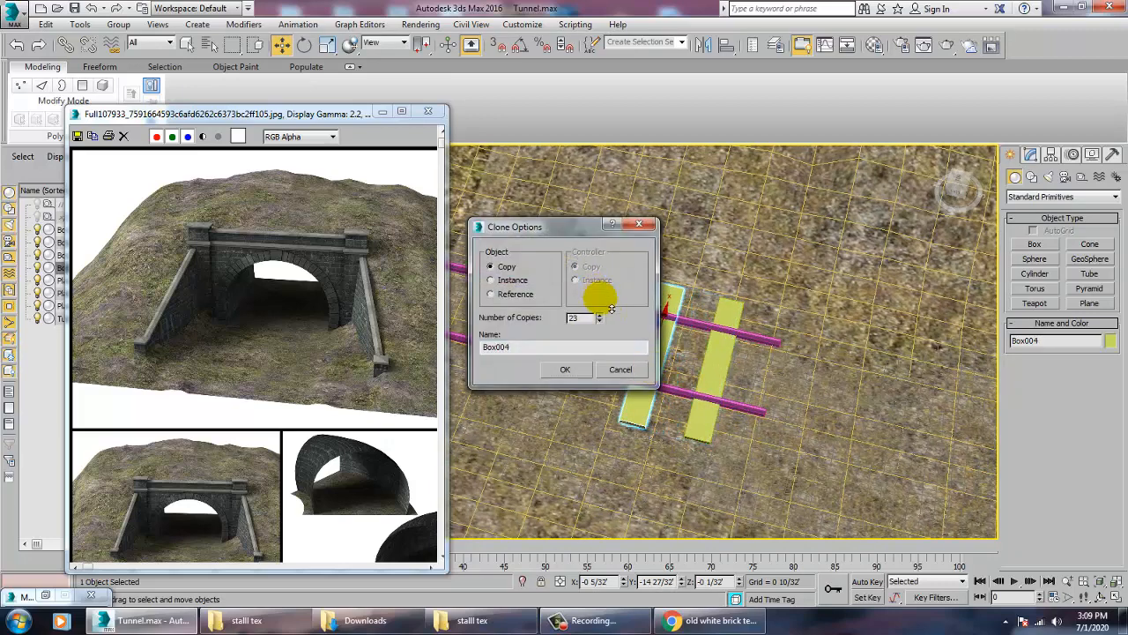
left_click(565, 369)
mouse_move(565, 370)
middle_mouse_down("alt")
mouse_move(716, 324)
mouse_move(690, 314)
mouse_move(758, 330)
mouse_move(720, 350)
mouse_move(882, 366)
middle_mouse_up("alt")
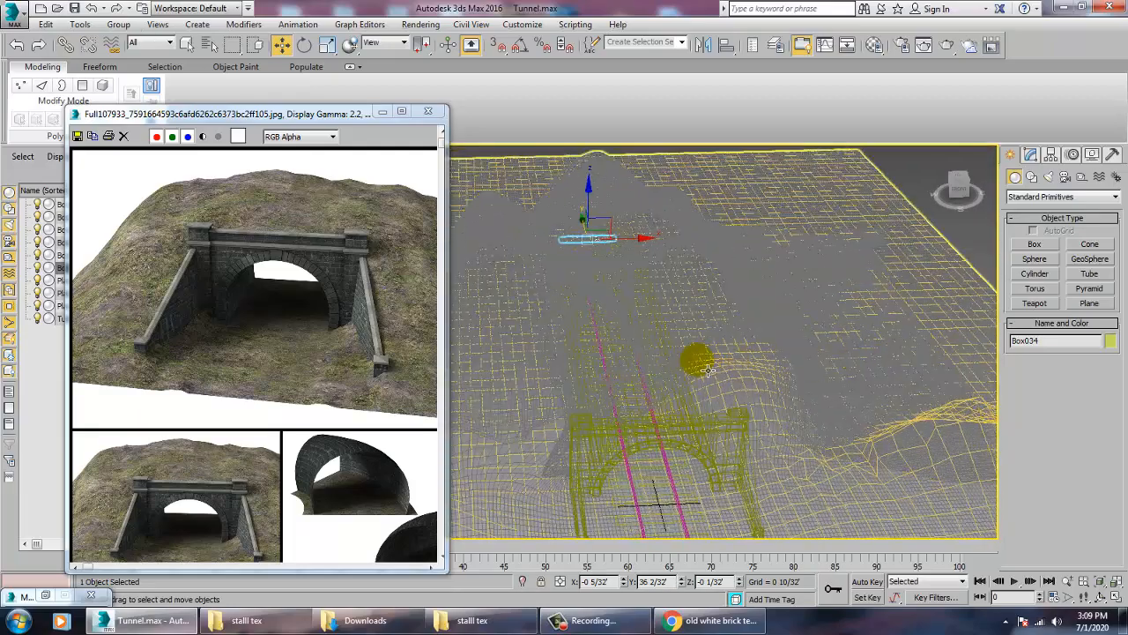
mouse_move(758, 365)
middle_mouse_down("alt")
mouse_move(738, 358)
mouse_move(740, 370)
mouse_move(756, 366)
middle_mouse_up("alt")
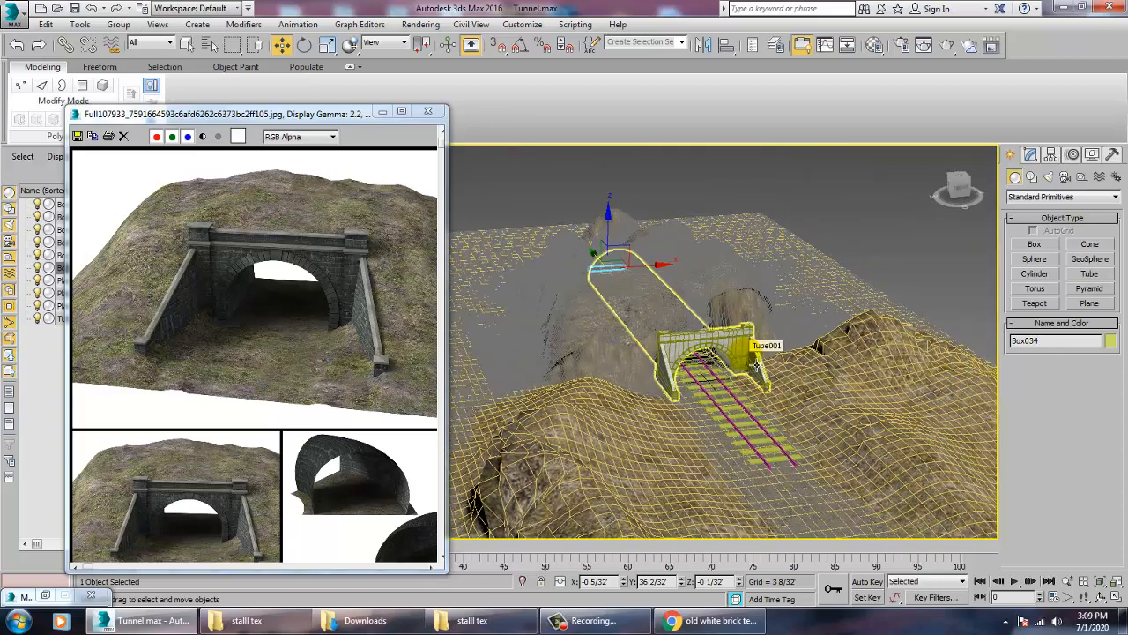
scroll(753, 447, "up", 3)
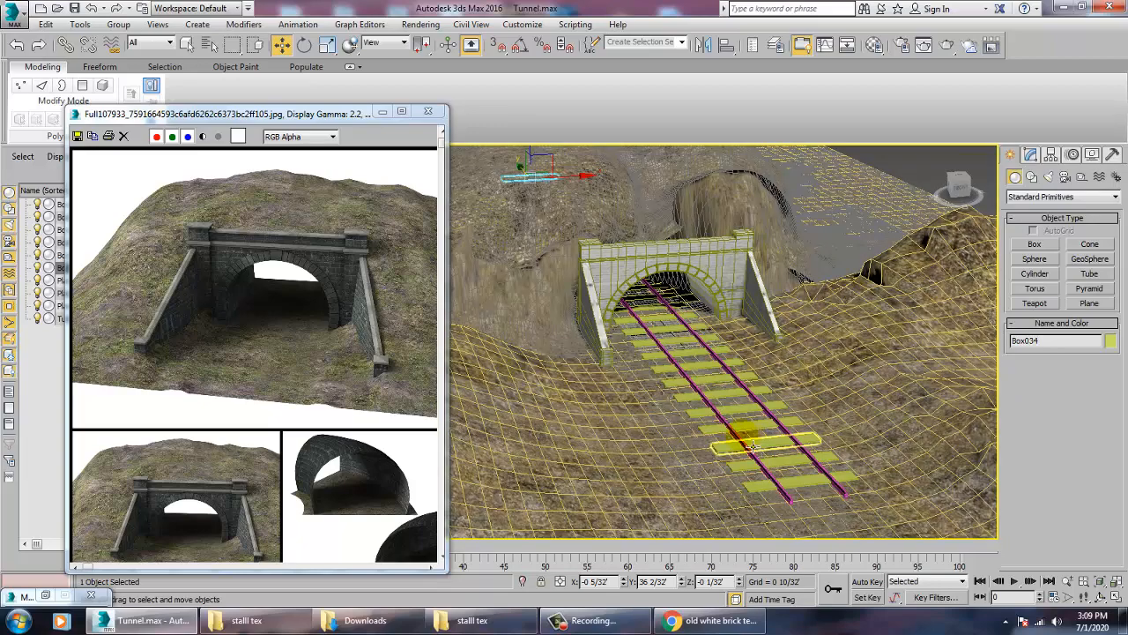
- Launch a second 3ds Max 2016 session, dismiss its welcome screen and maximize the empty scene's window
scroll(737, 430, "up", 2)
left_click(18, 621)
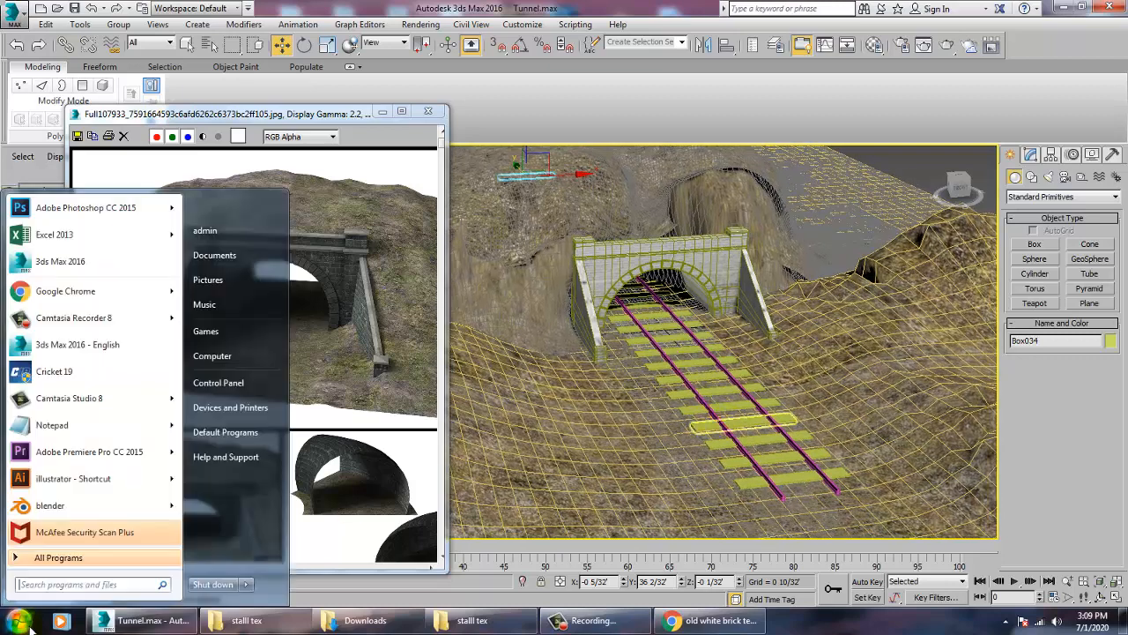
left_click(88, 347)
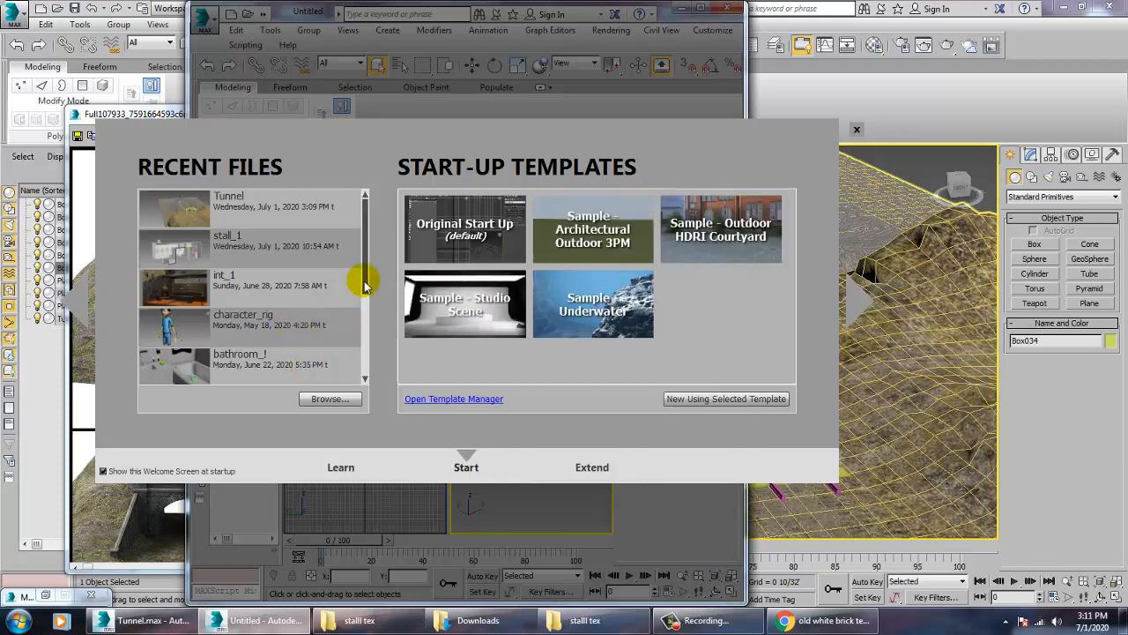
left_click_drag(364, 282, 368, 375)
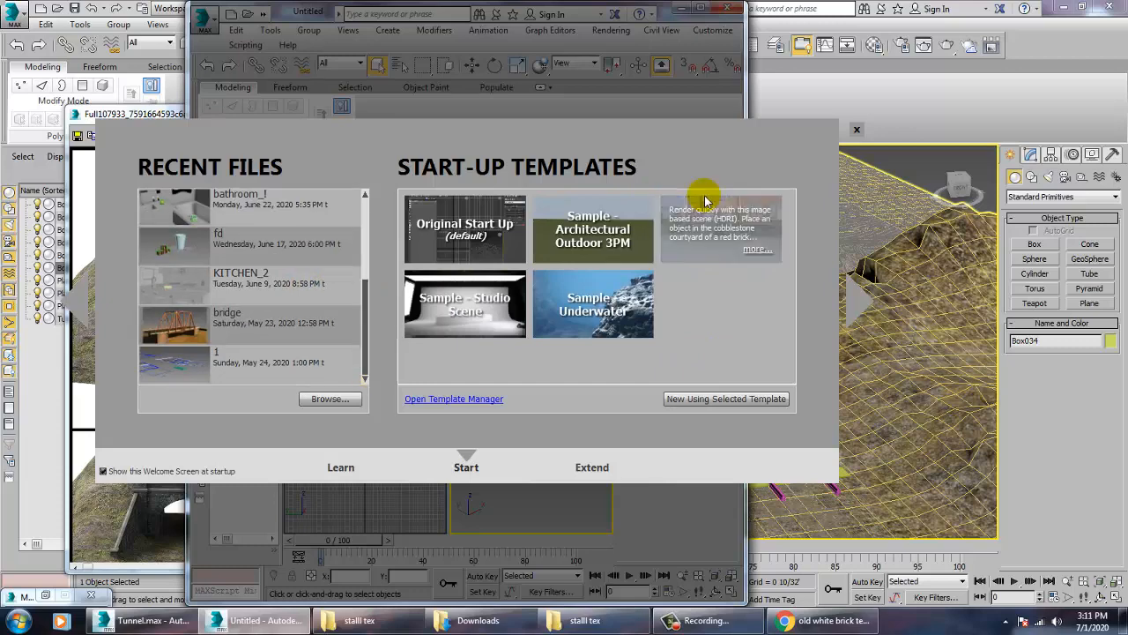
left_click(856, 131)
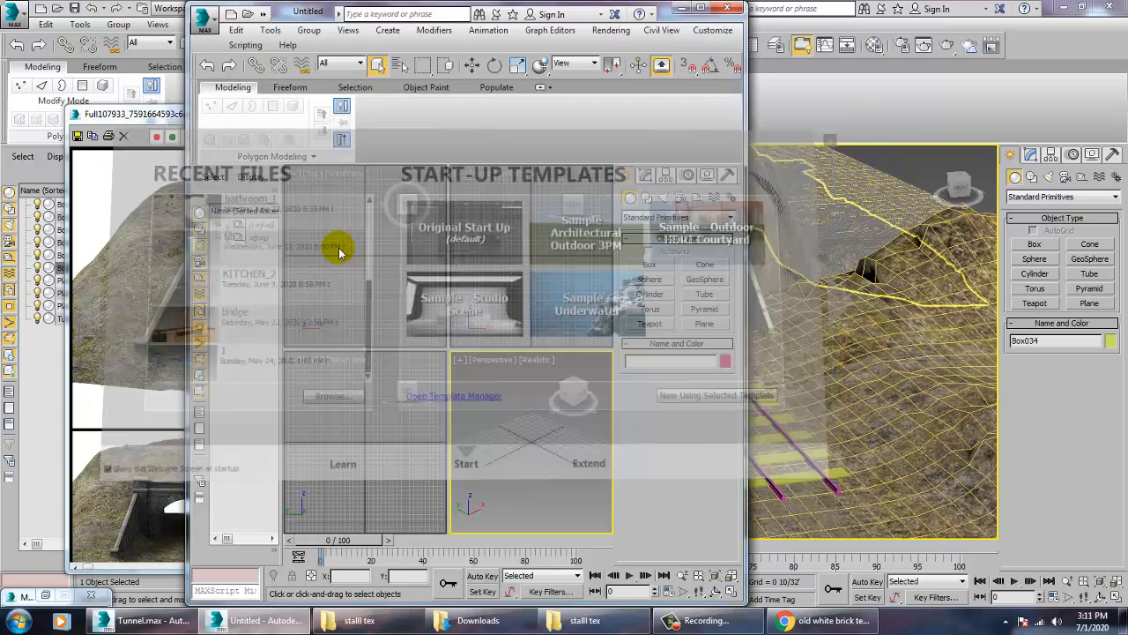
left_click(702, 8)
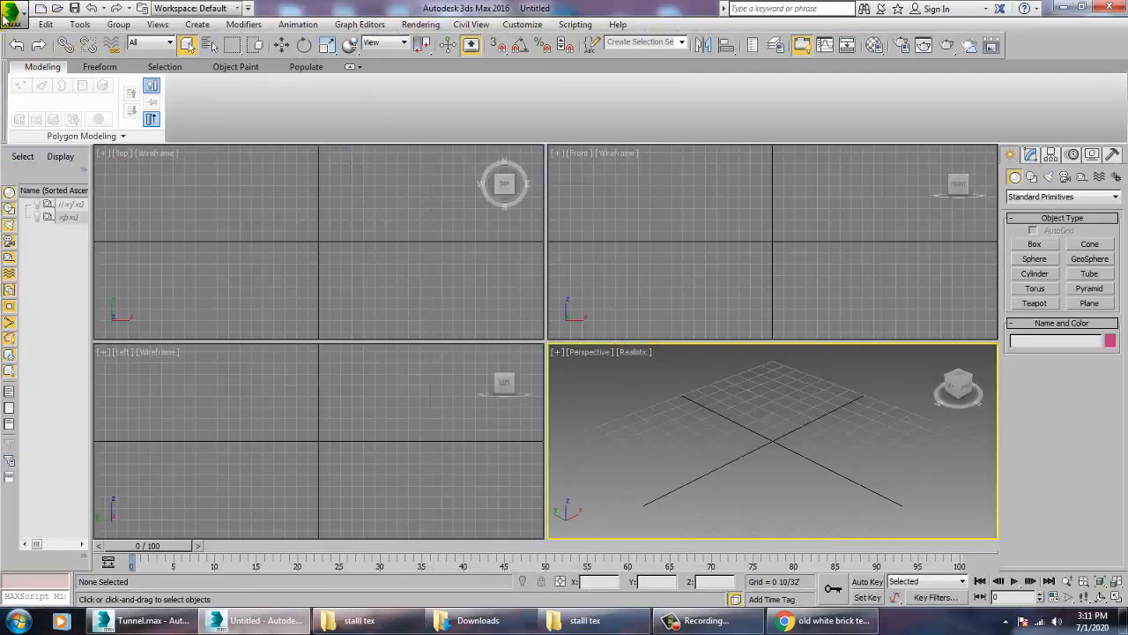
- Open the scene engine_5 from the engine folder on the Desktop
left_click(24, 11)
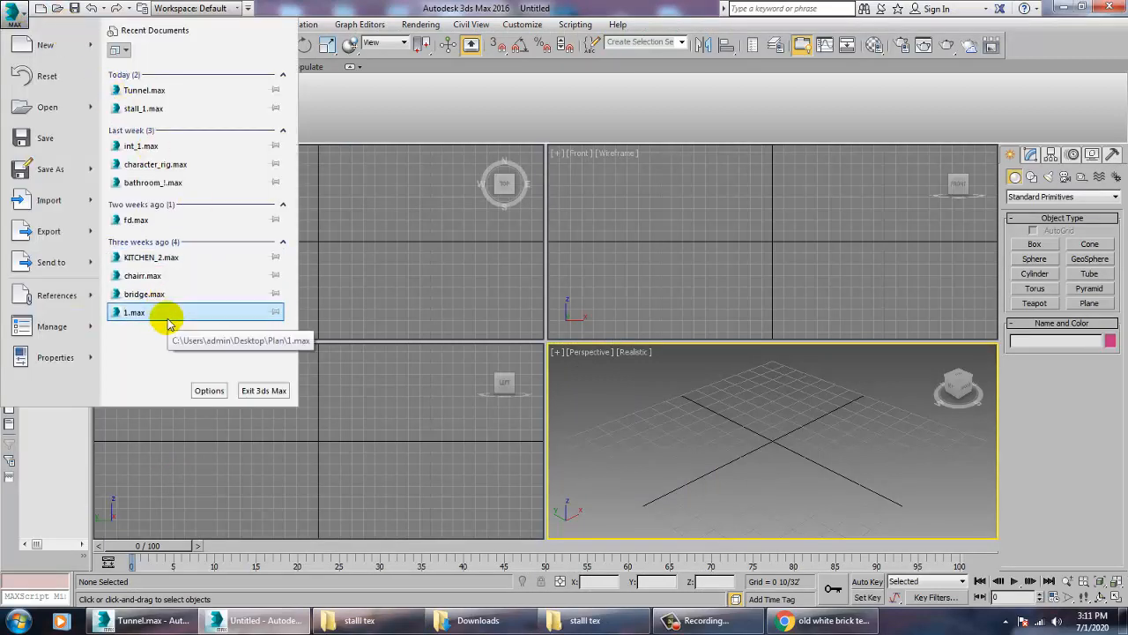
left_click(50, 107)
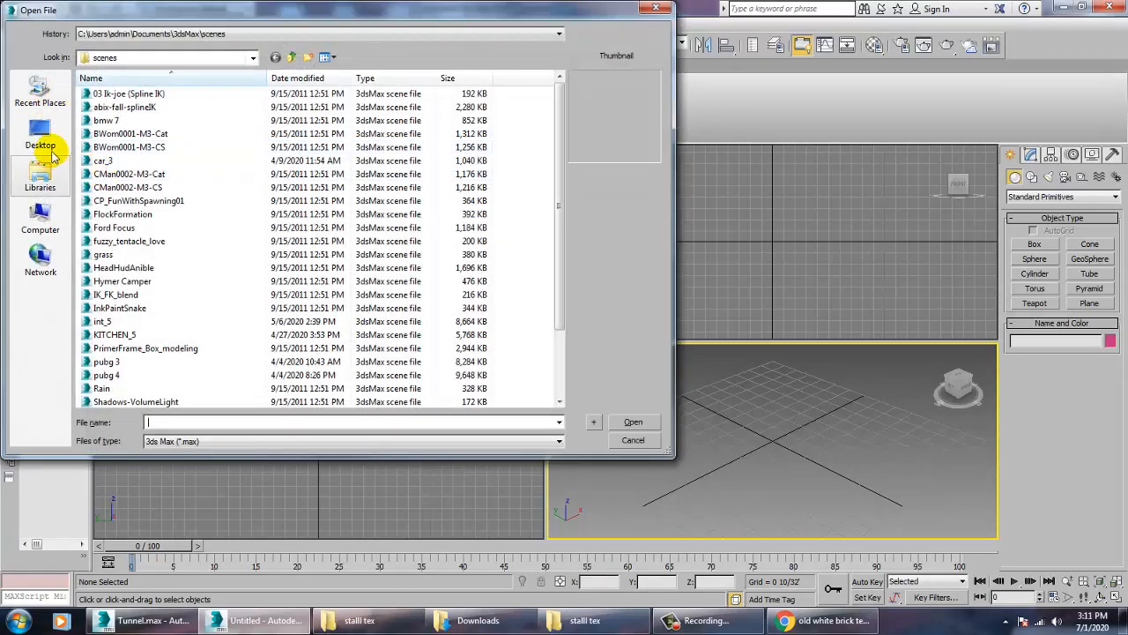
left_click(38, 141)
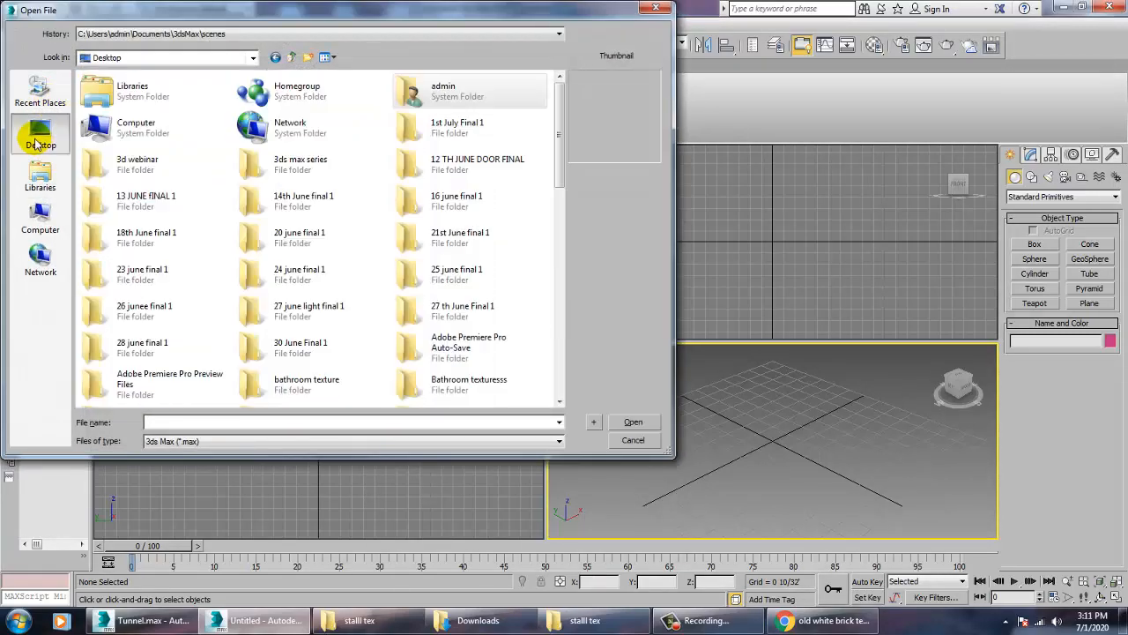
left_click(297, 238)
double_click(297, 236)
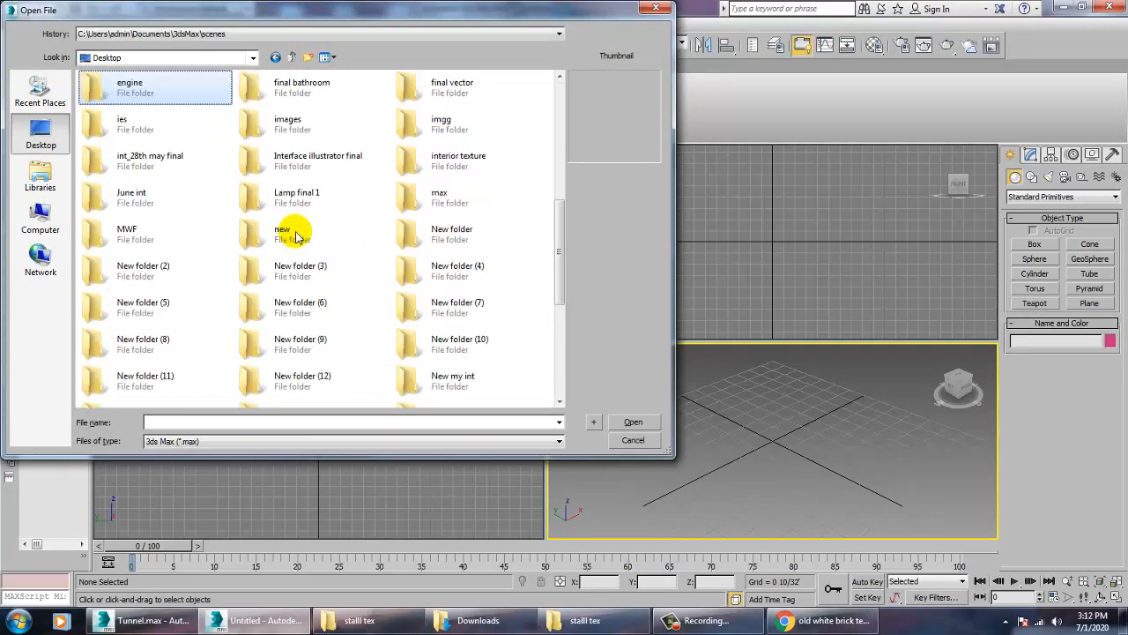
double_click(160, 85)
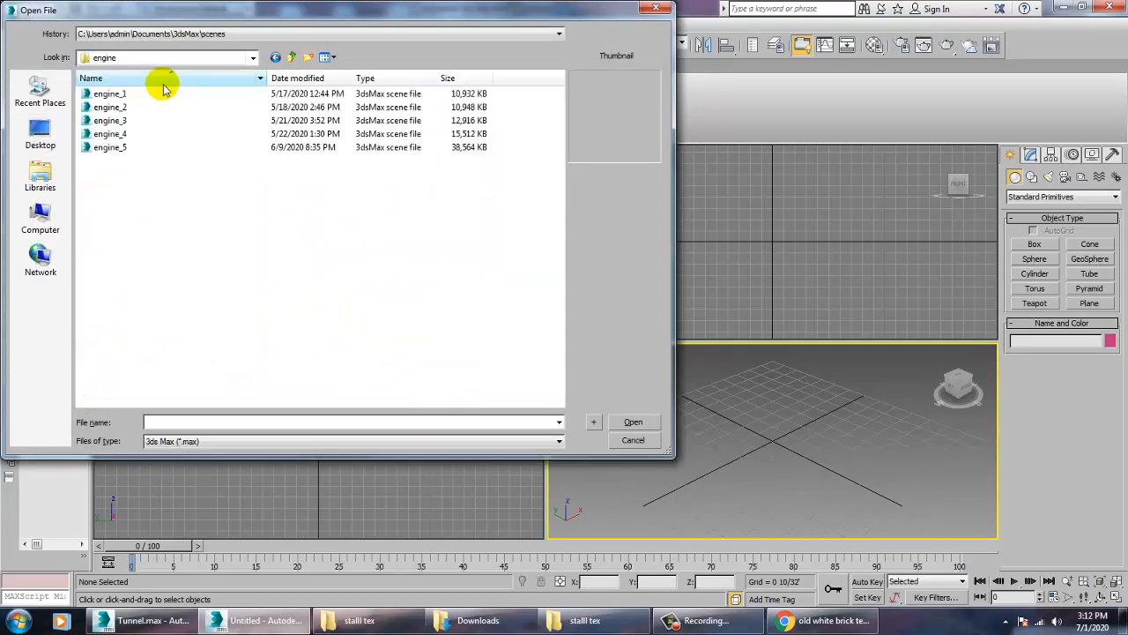
left_click(138, 147)
left_click(633, 422)
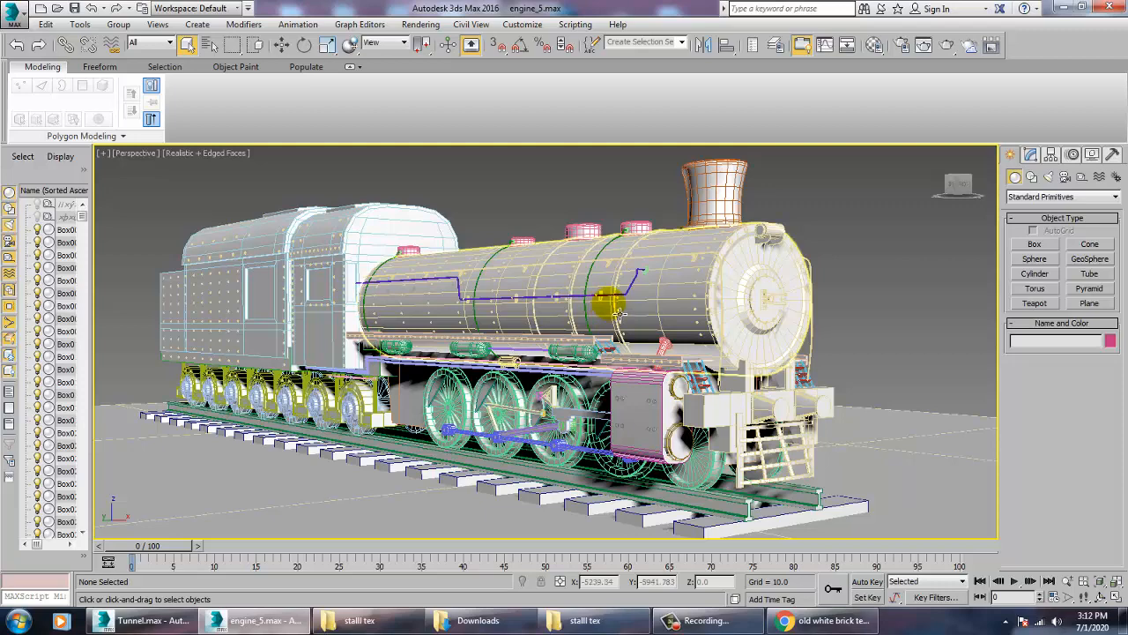
- Select the whole locomotive together with its rails and sleepers, leaving the ground plane out of the selection
scroll(615, 310, "down", 3)
left_click_drag(244, 208, 798, 430)
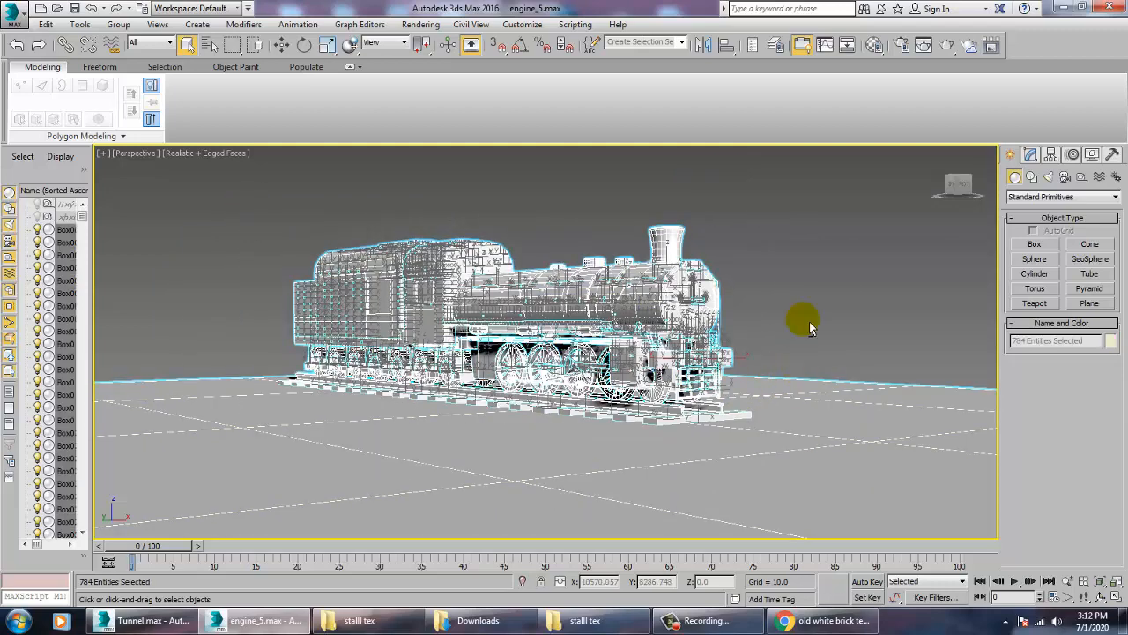
scroll(802, 433, "up", 2)
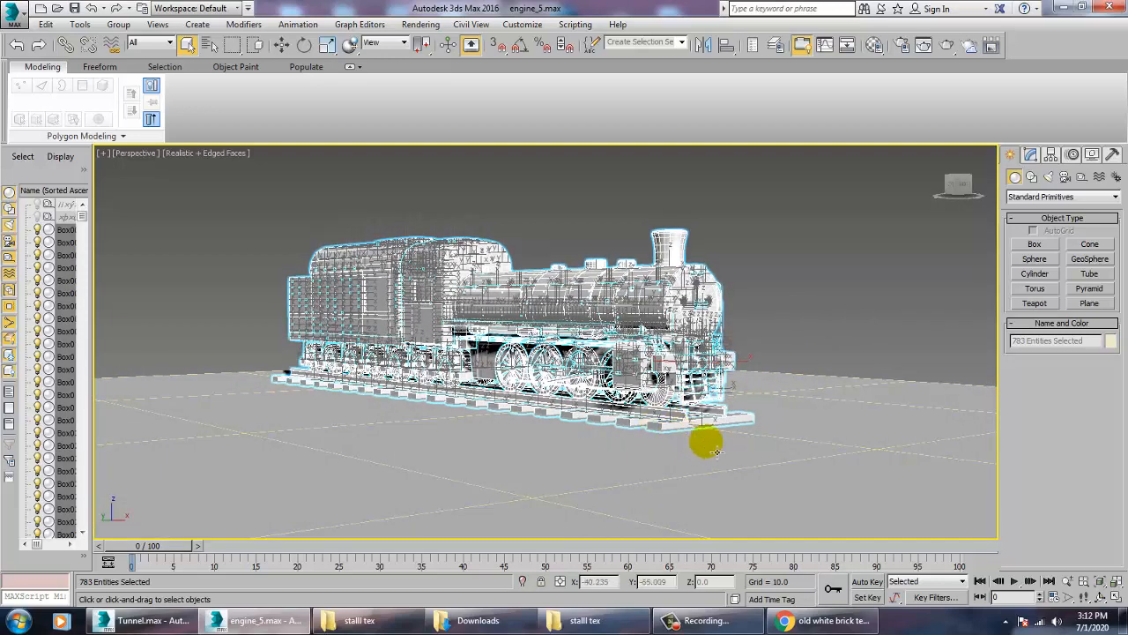
scroll(736, 454, "up", 2)
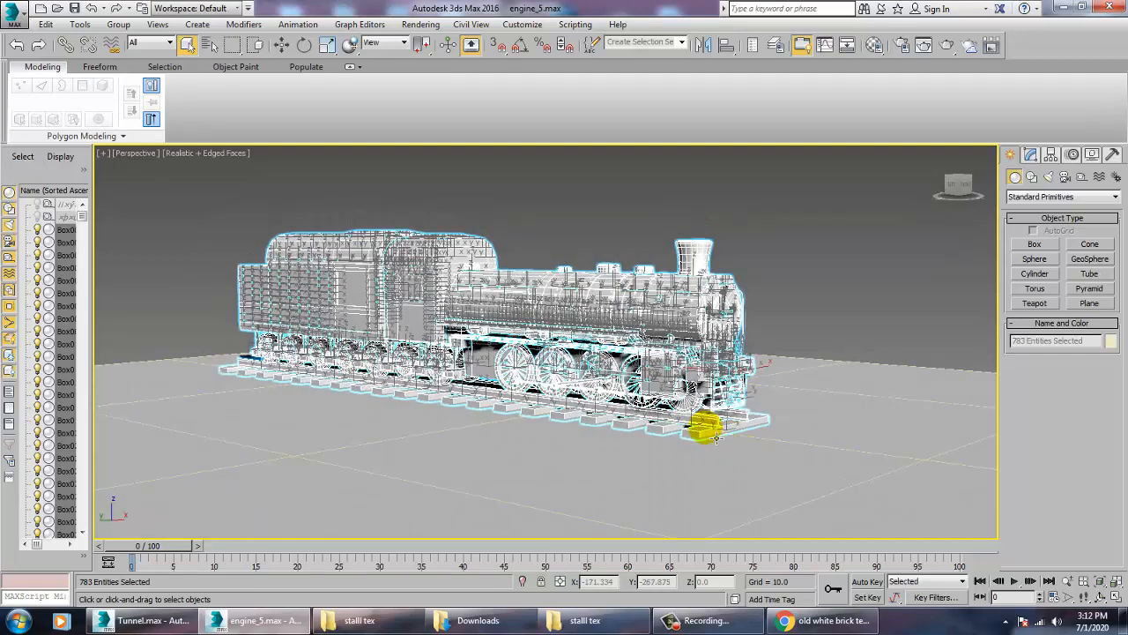
- Remove the sleepers beneath the rails from the selection, working in the maximized Front view
key("alt+w")
right_click(806, 282)
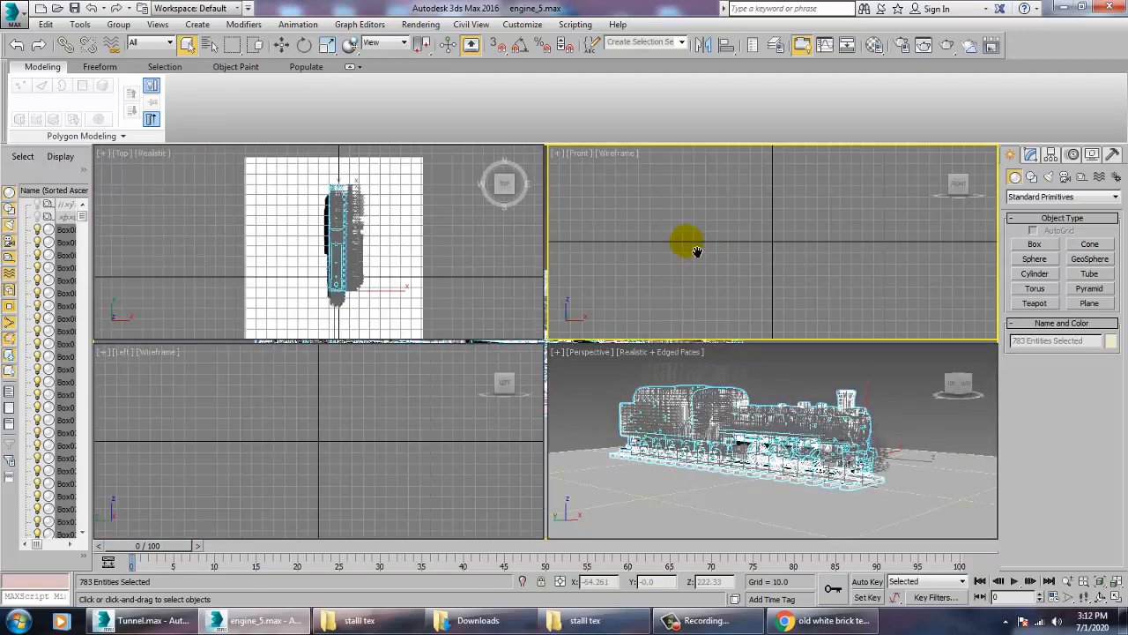
key("z")
key("alt+w")
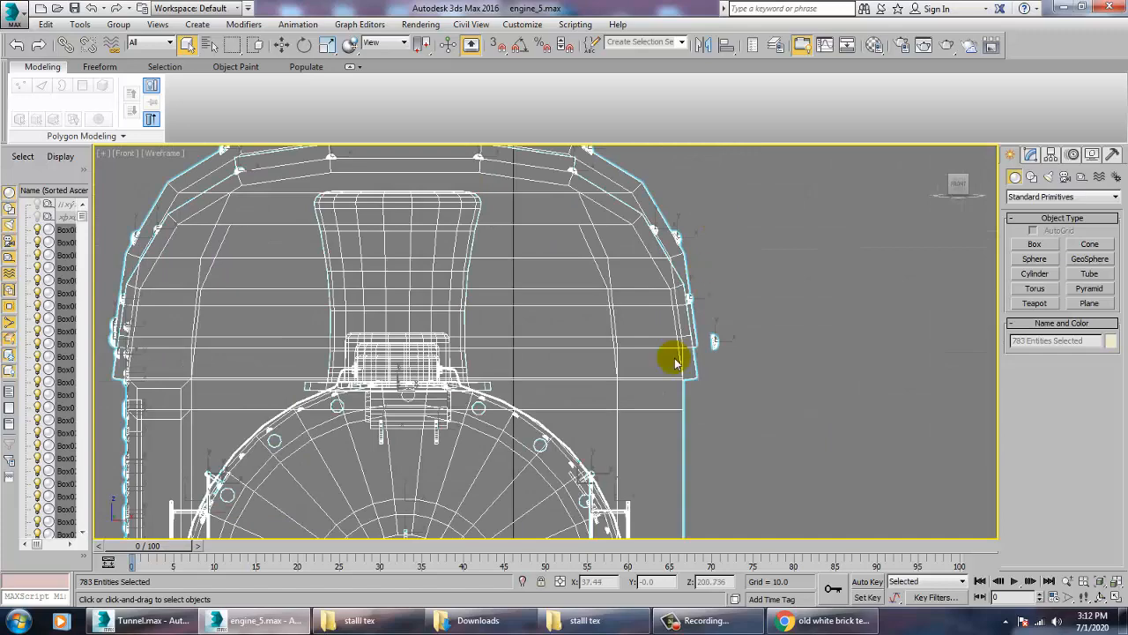
scroll(675, 362, "down", 7)
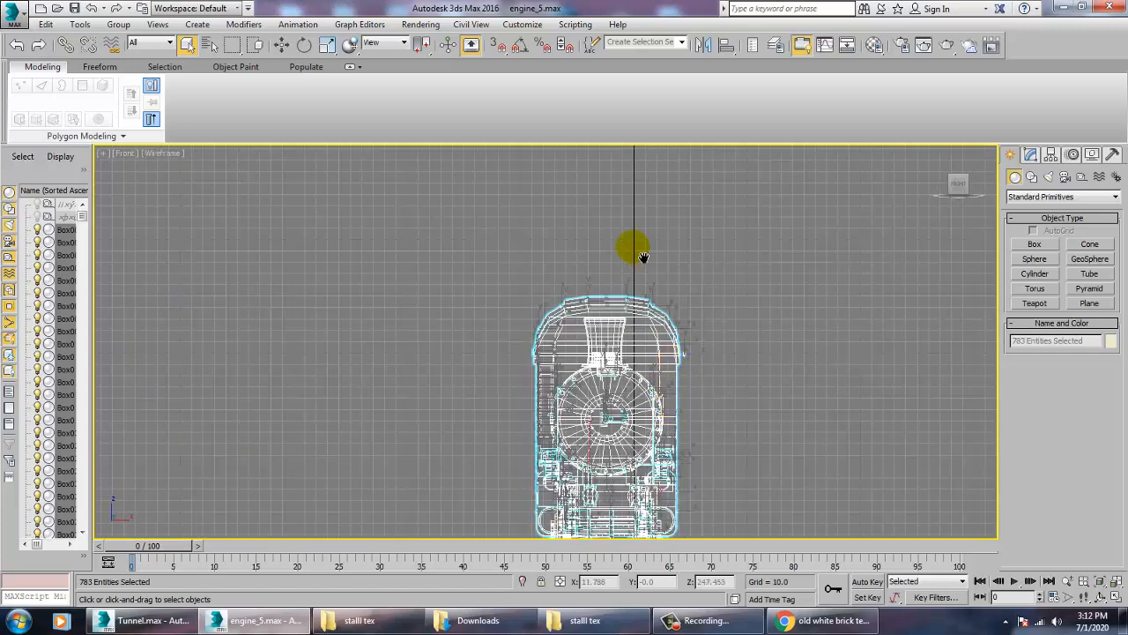
middle_click_drag(643, 257, 616, 307)
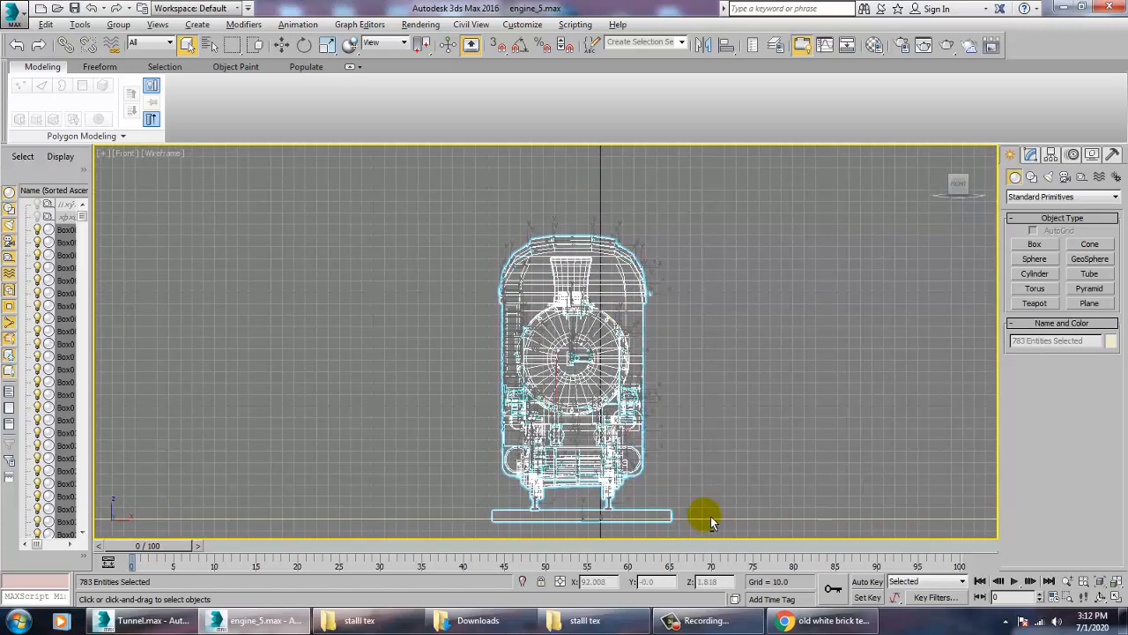
key("alt")
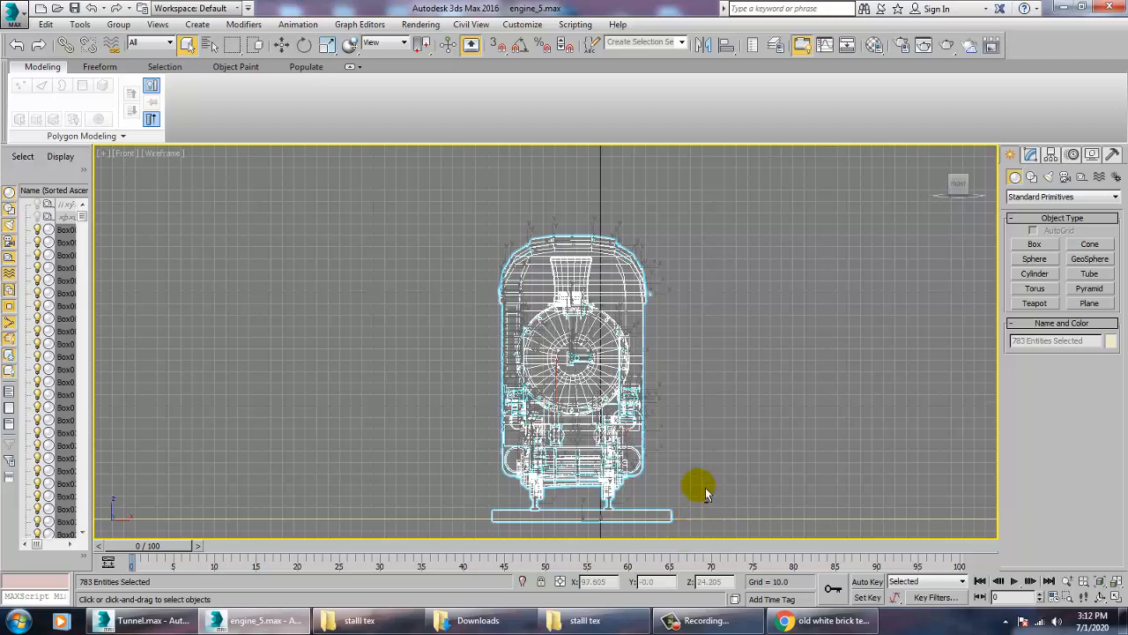
left_click_drag(698, 484, 652, 522)
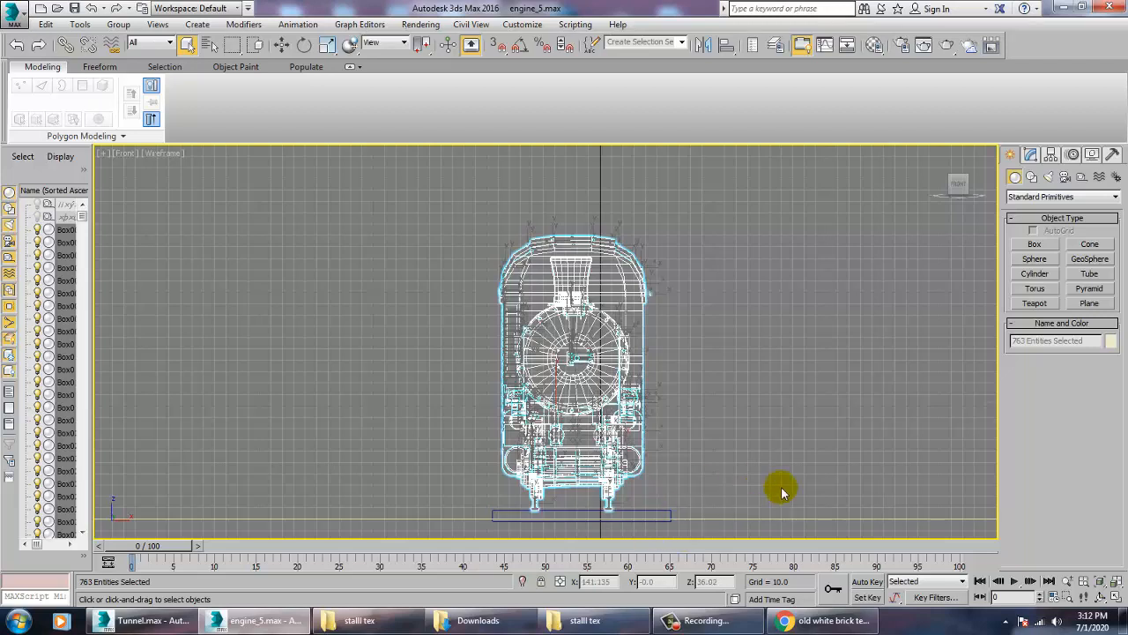
- Group the selected locomotive parts and rails in the Perspective view, keeping the default group name
key("alt+w")
right_click(774, 455)
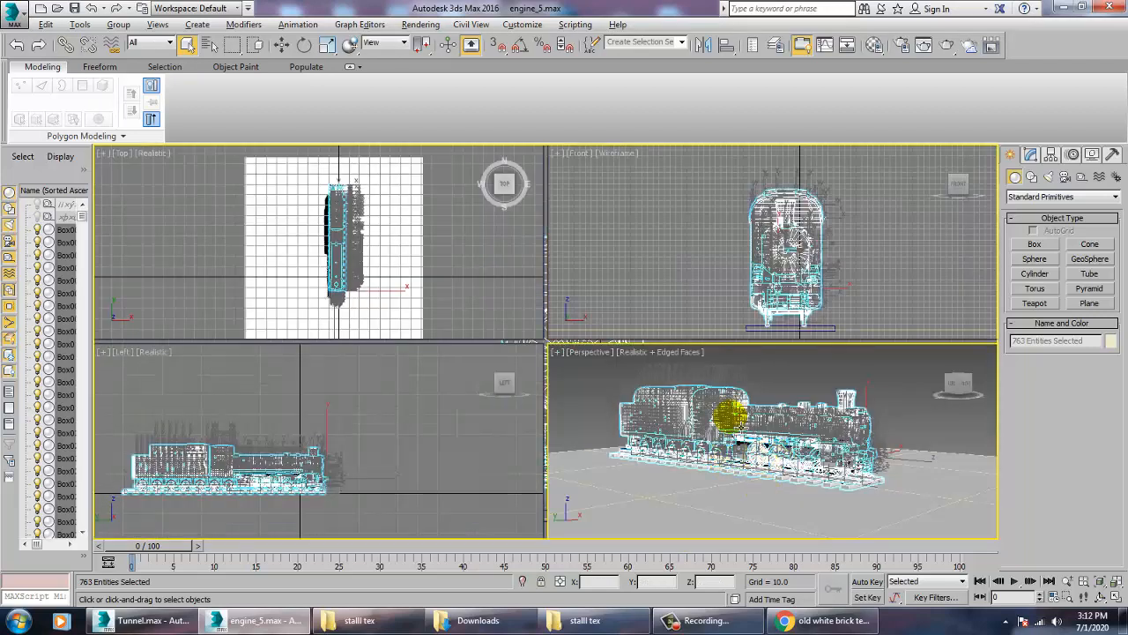
key("alt+w")
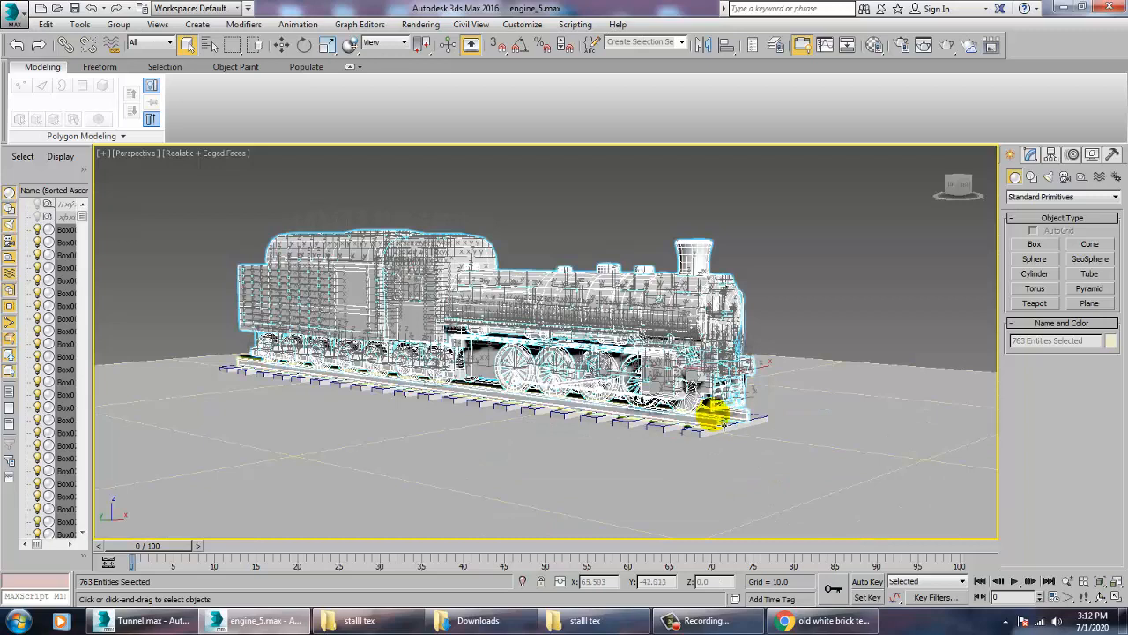
key("w")
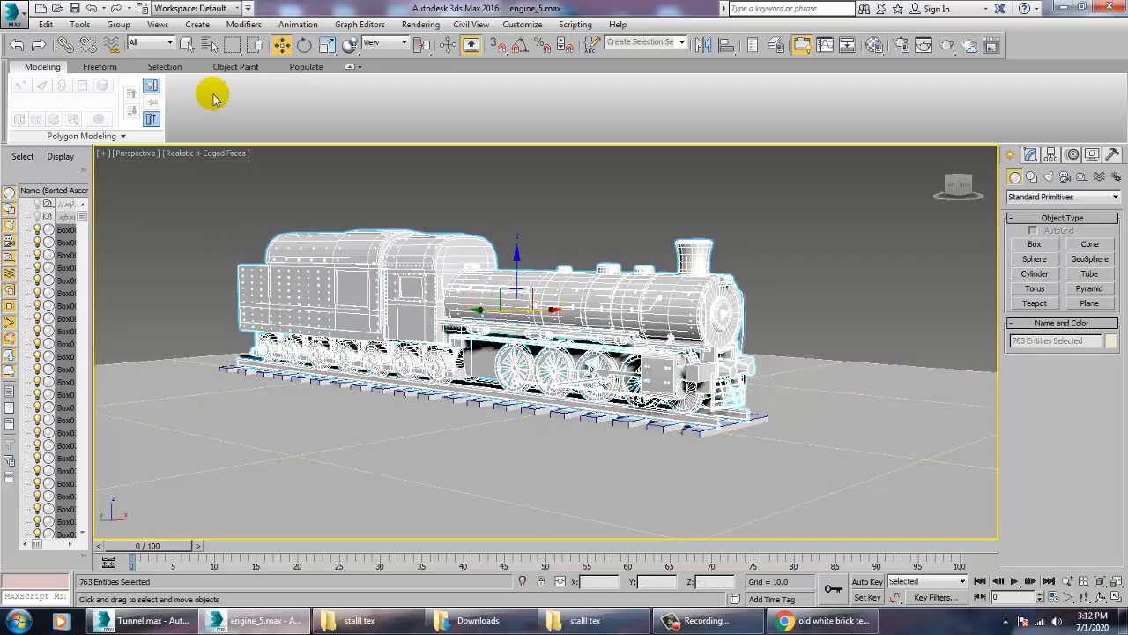
left_click(118, 25)
left_click(135, 42)
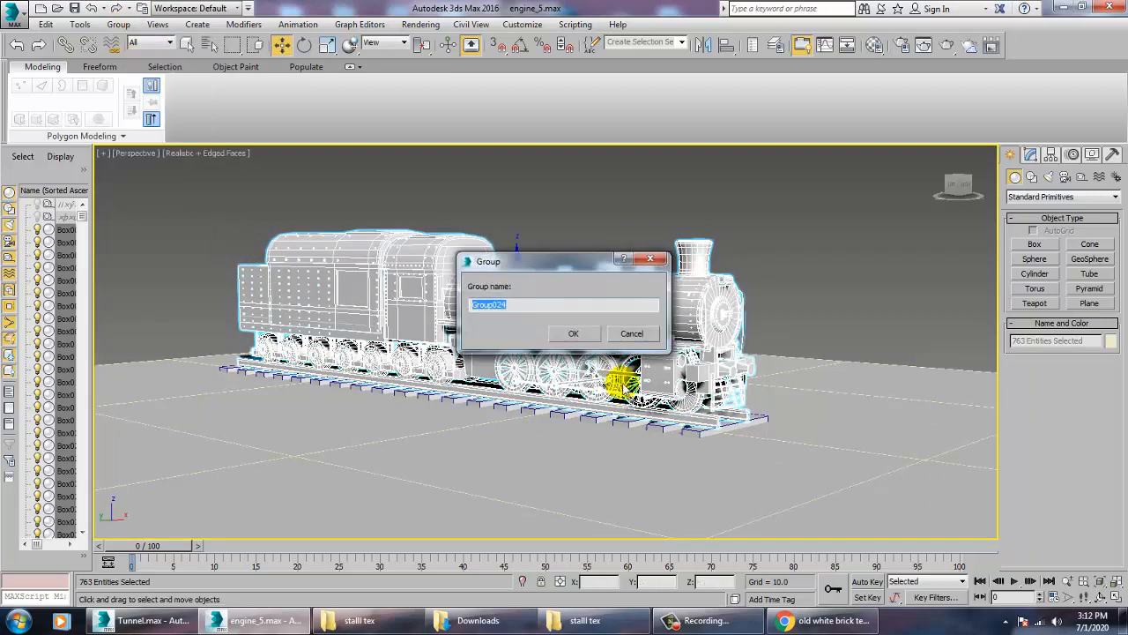
left_click(574, 335)
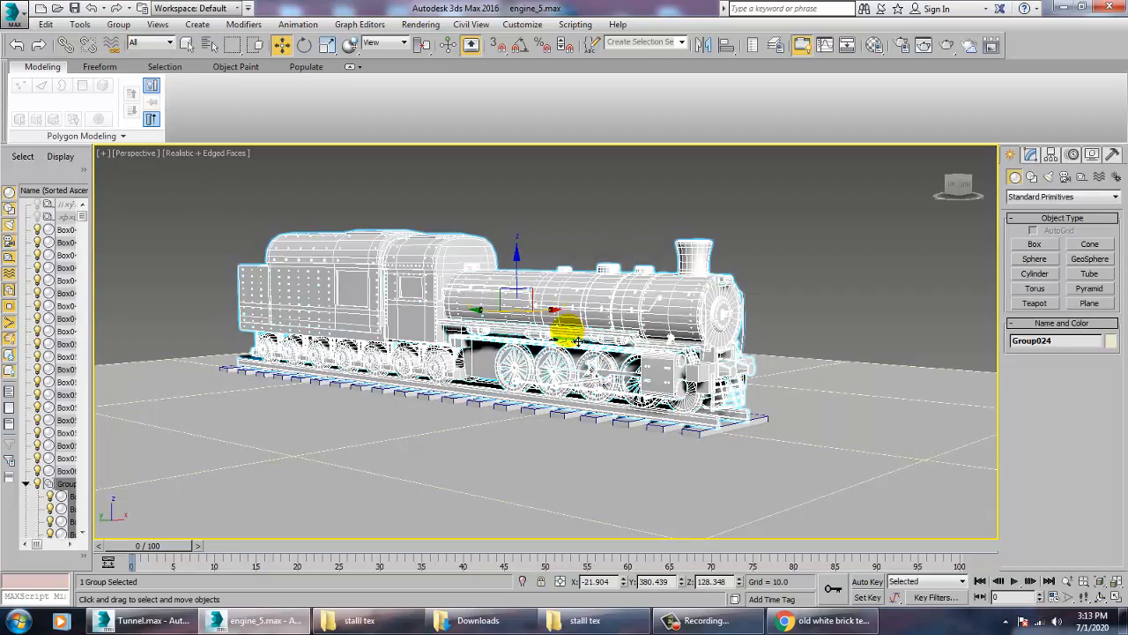
- Start an export to the Desktop with the file name engine and the gw::OBJ-Exporter (*.OBJ) format
left_click(18, 14)
left_click(51, 231)
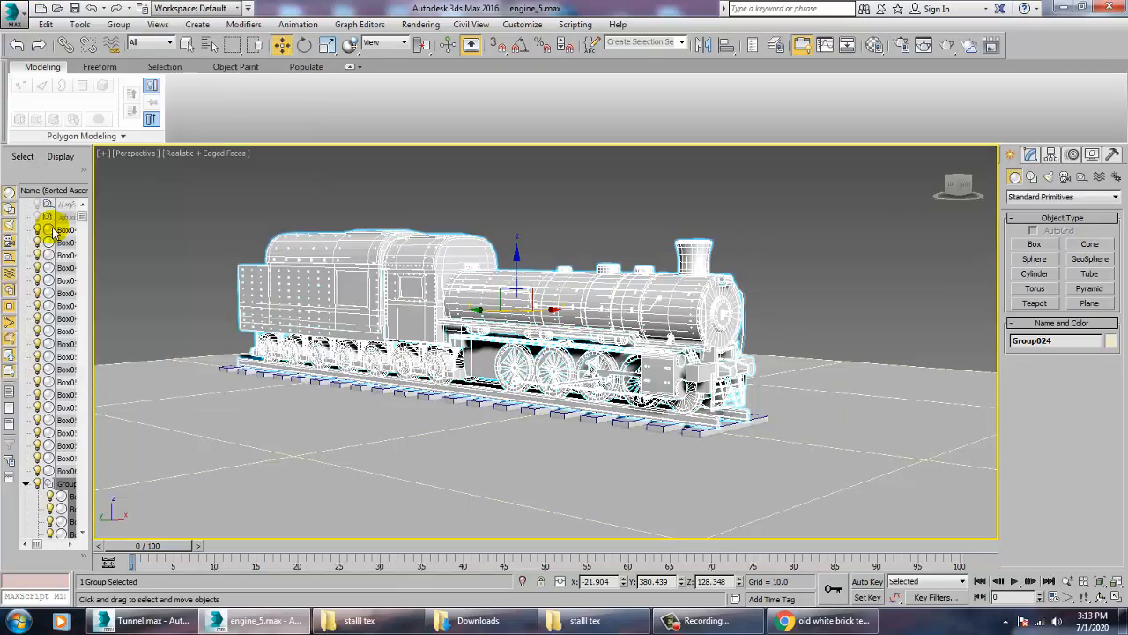
left_click(41, 136)
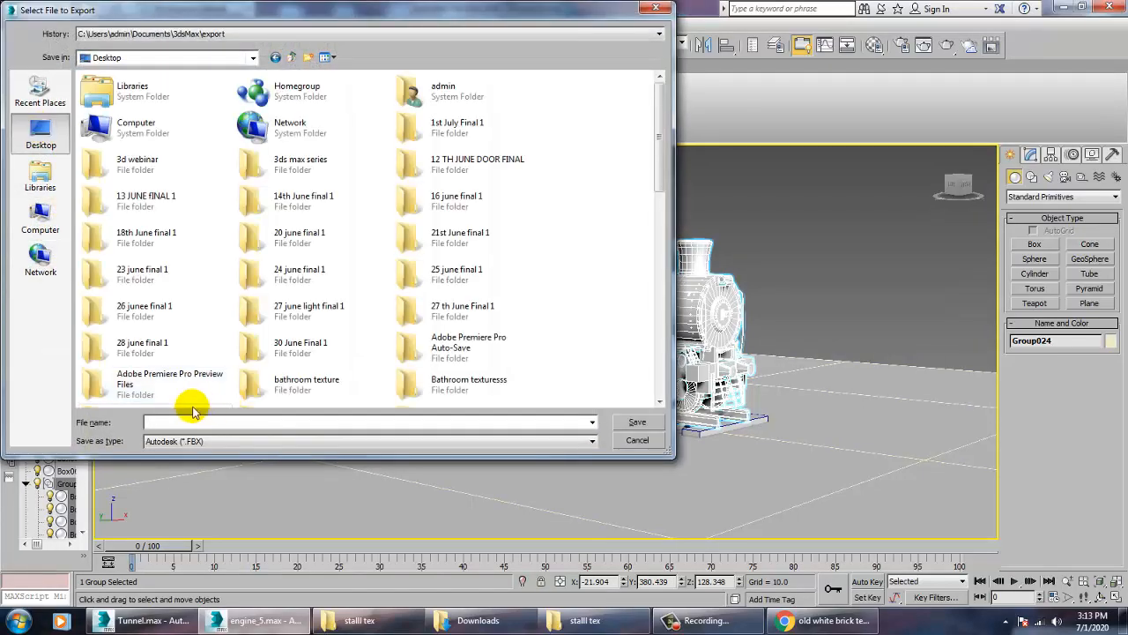
type("engine")
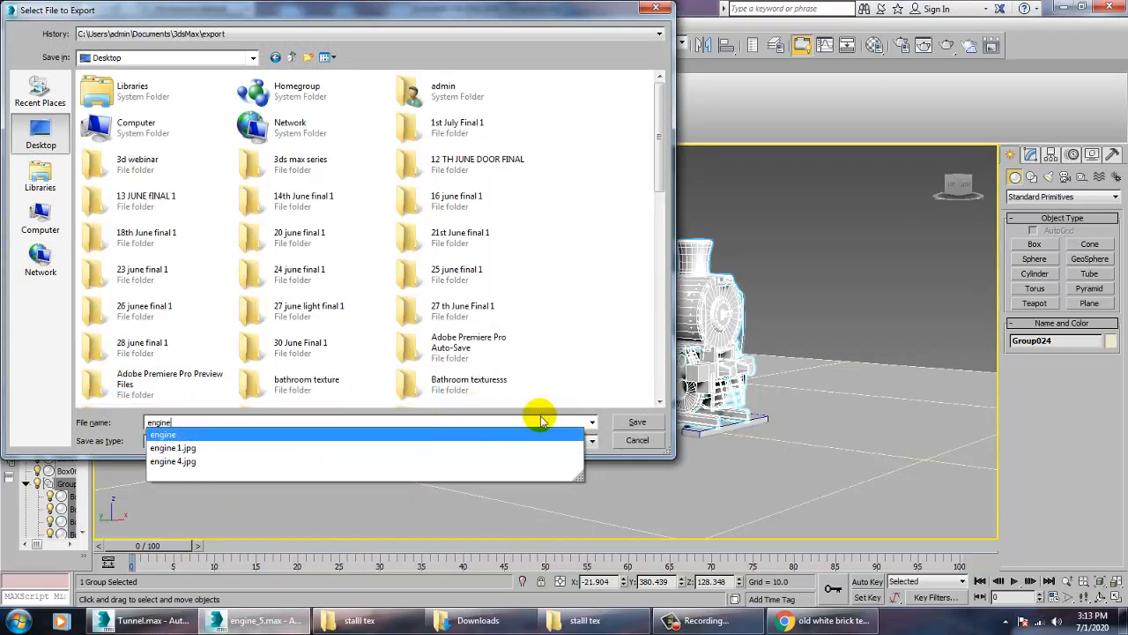
left_click(590, 342)
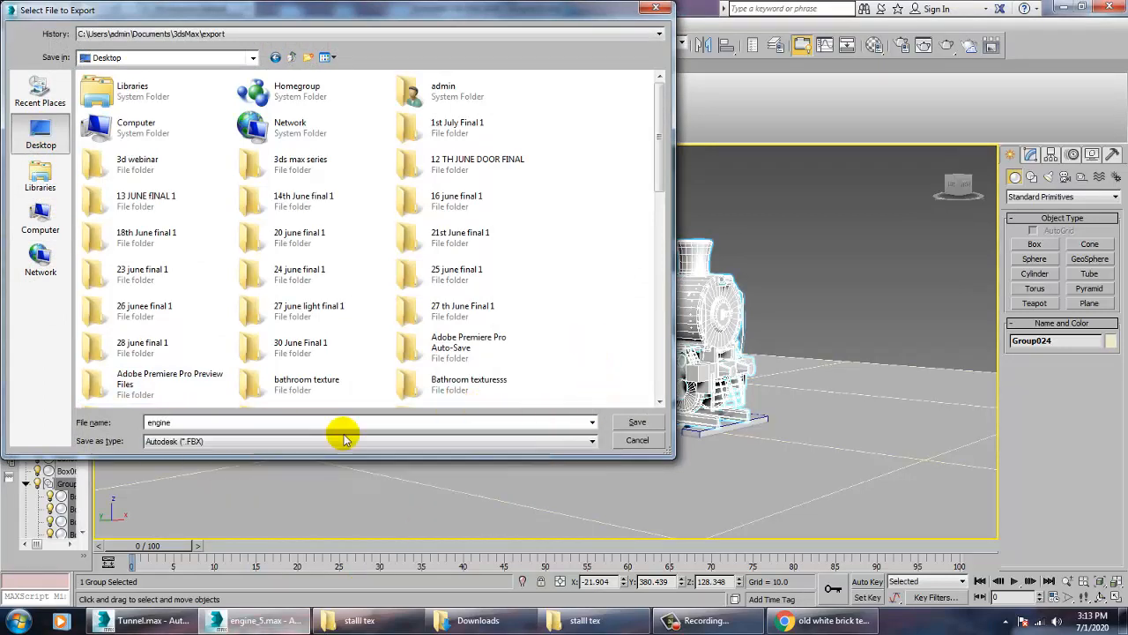
left_click(302, 443)
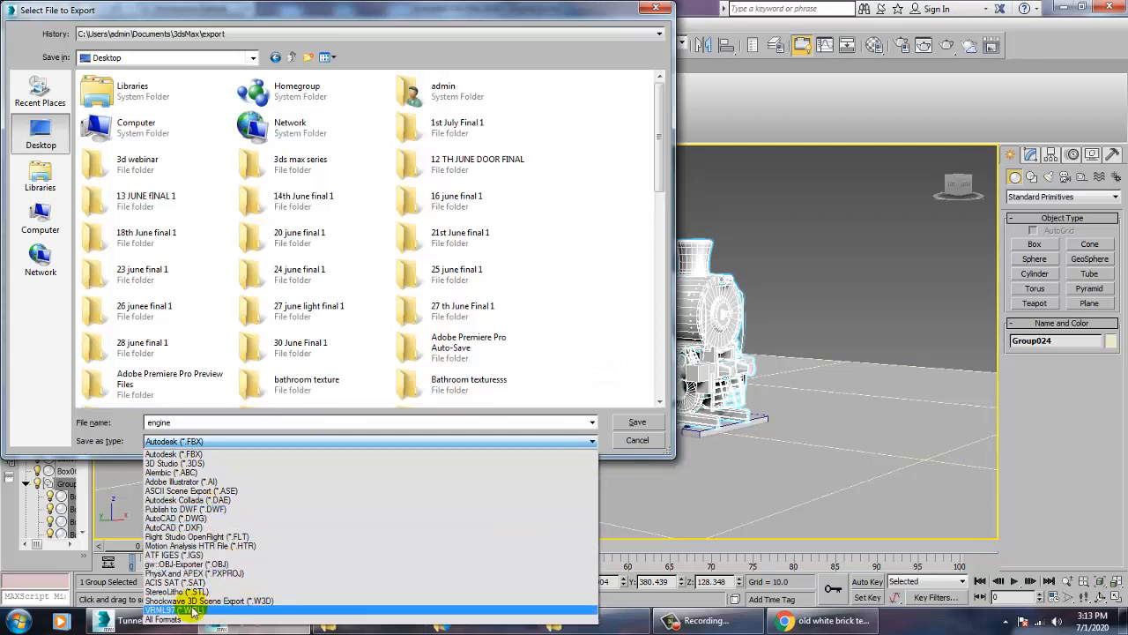
left_click(199, 564)
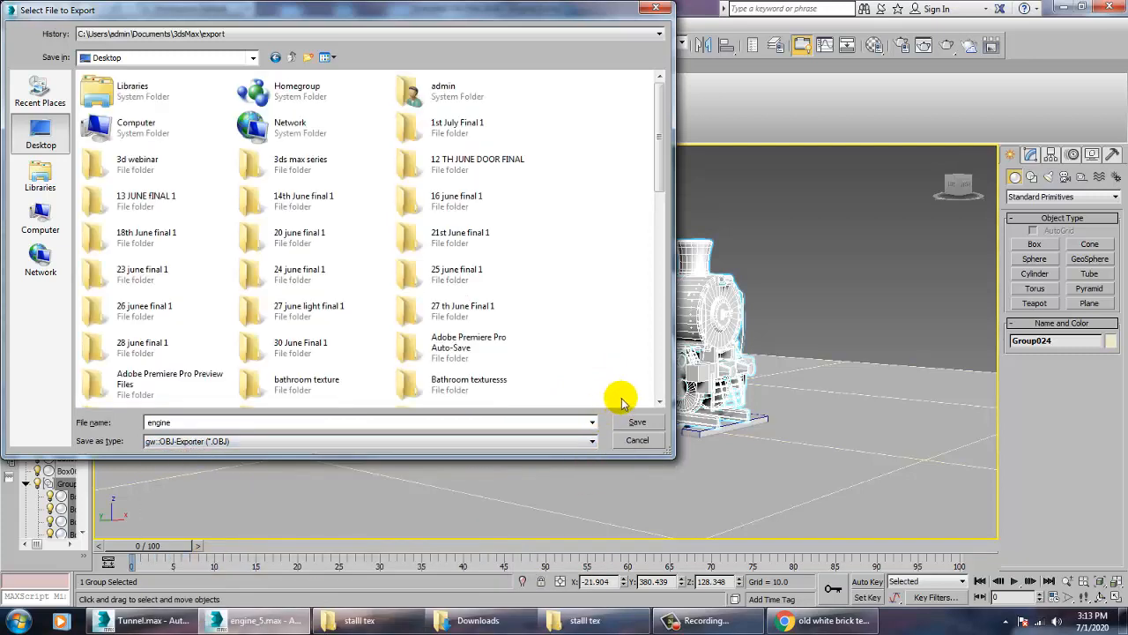
left_click(638, 423)
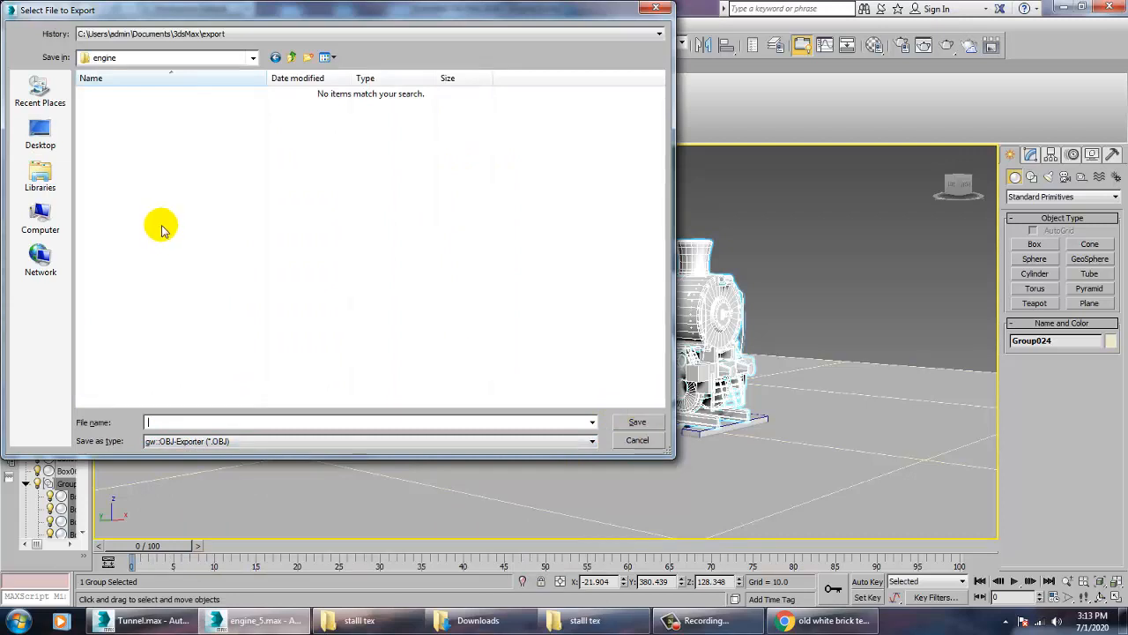
- Export the grouped locomotive to the Desktop as enginne in OBJ format, keeping the default export options
left_click(40, 132)
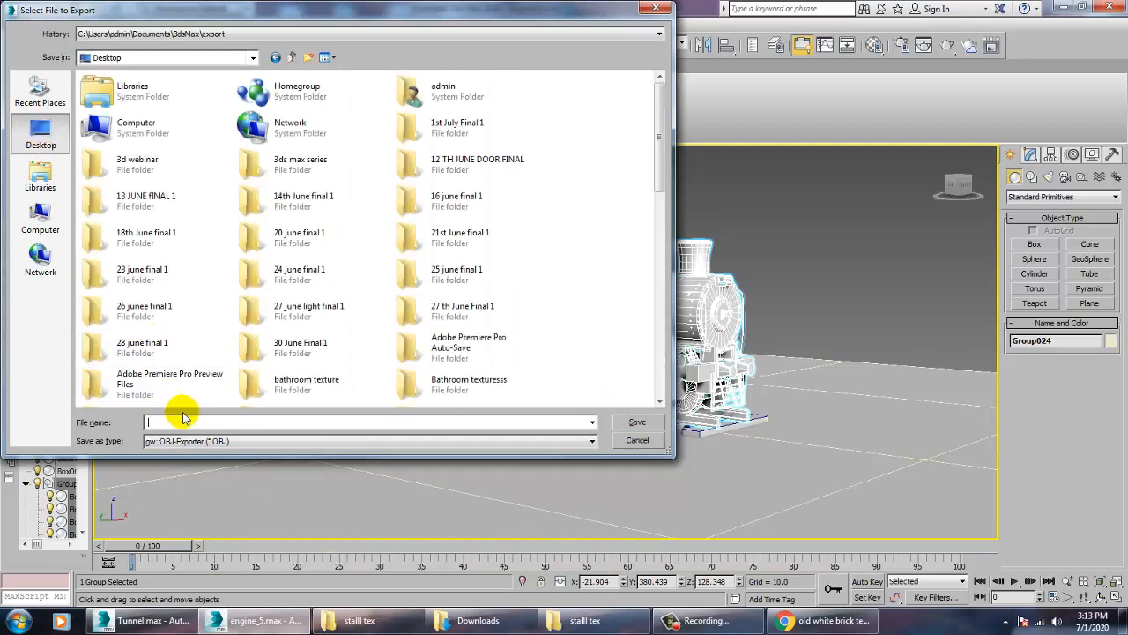
type("enginne")
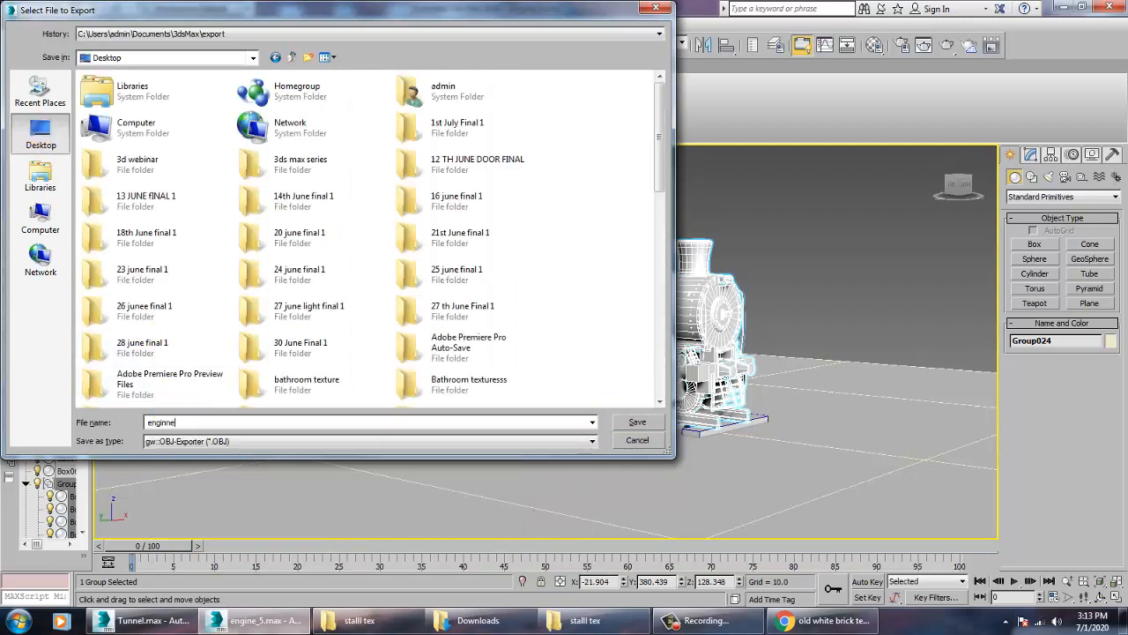
left_click(627, 424)
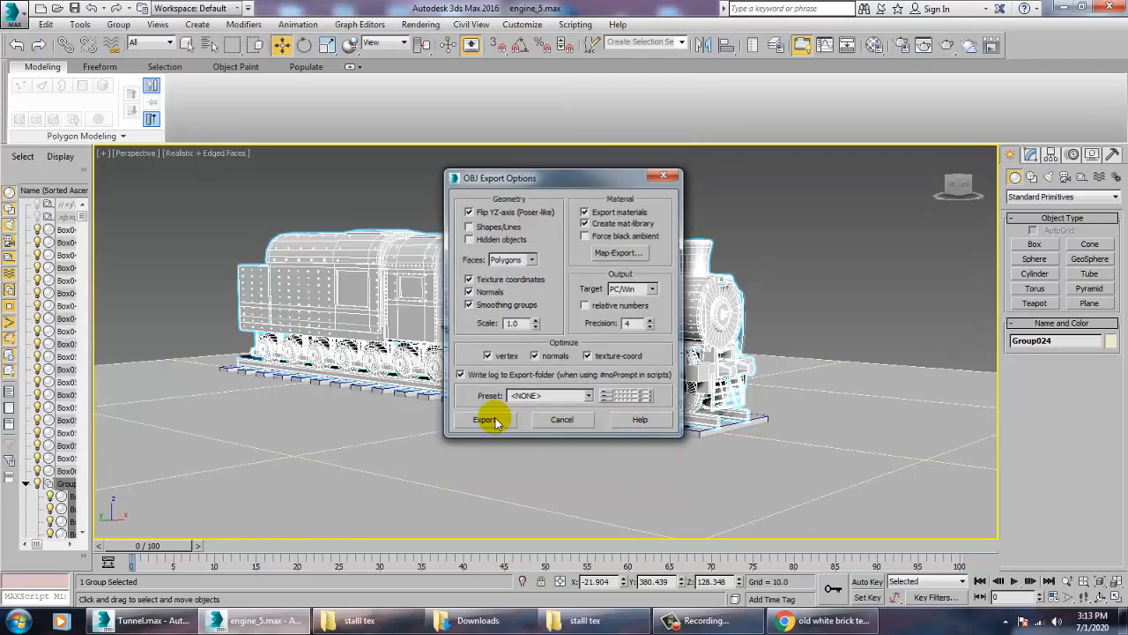
left_click(486, 420)
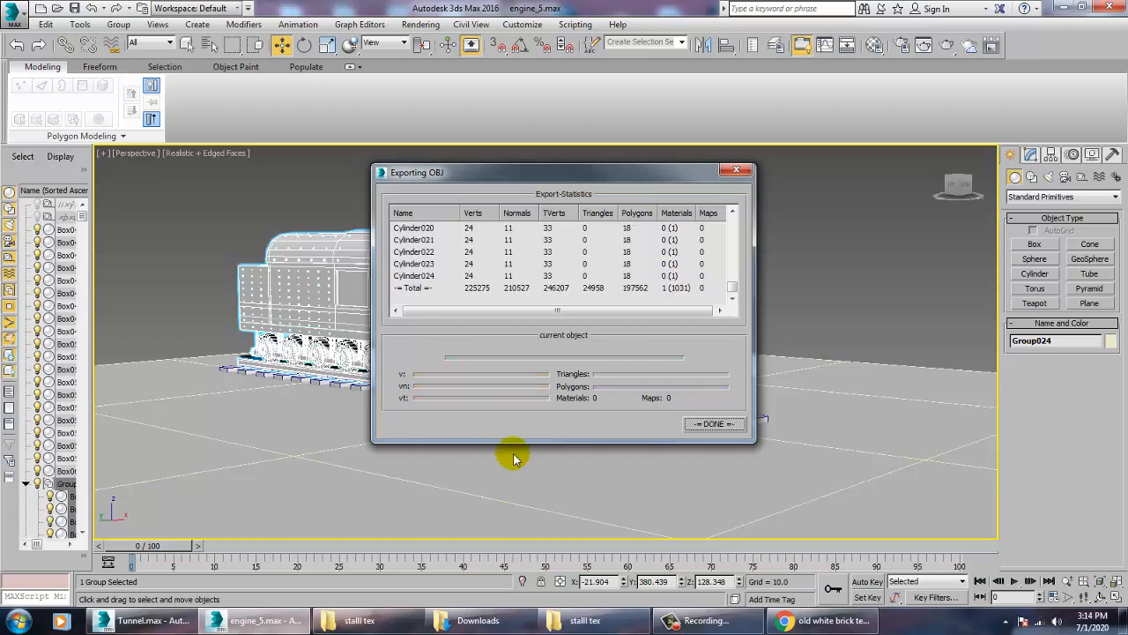
left_click(715, 425)
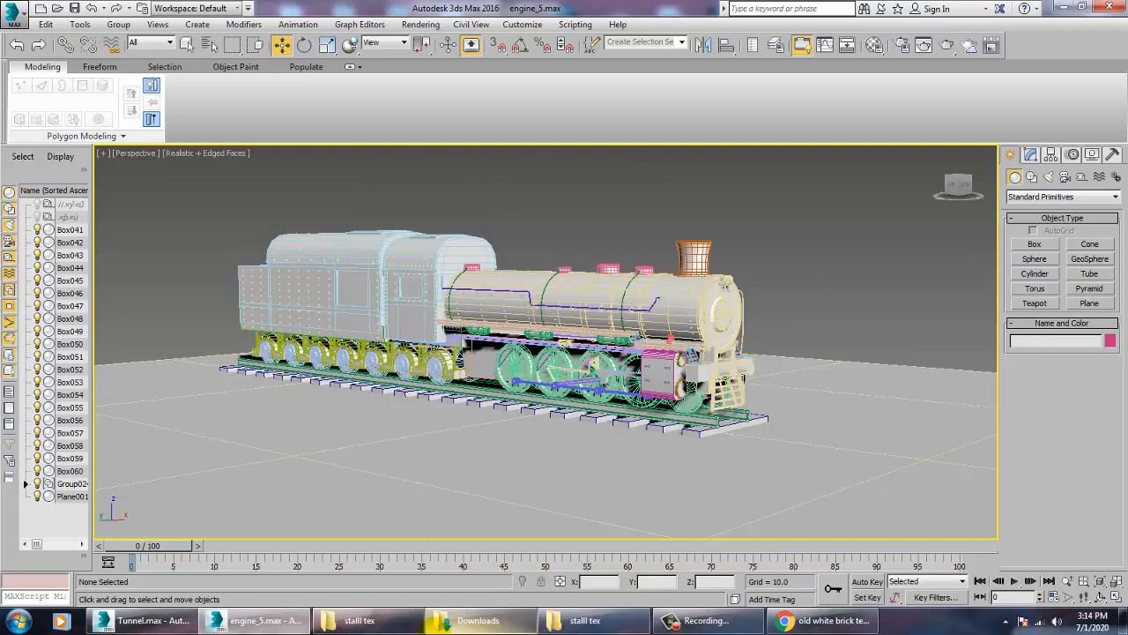
- Reset the locomotive scene to an empty one without saving its changes
left_click(13, 13)
left_click(30, 78)
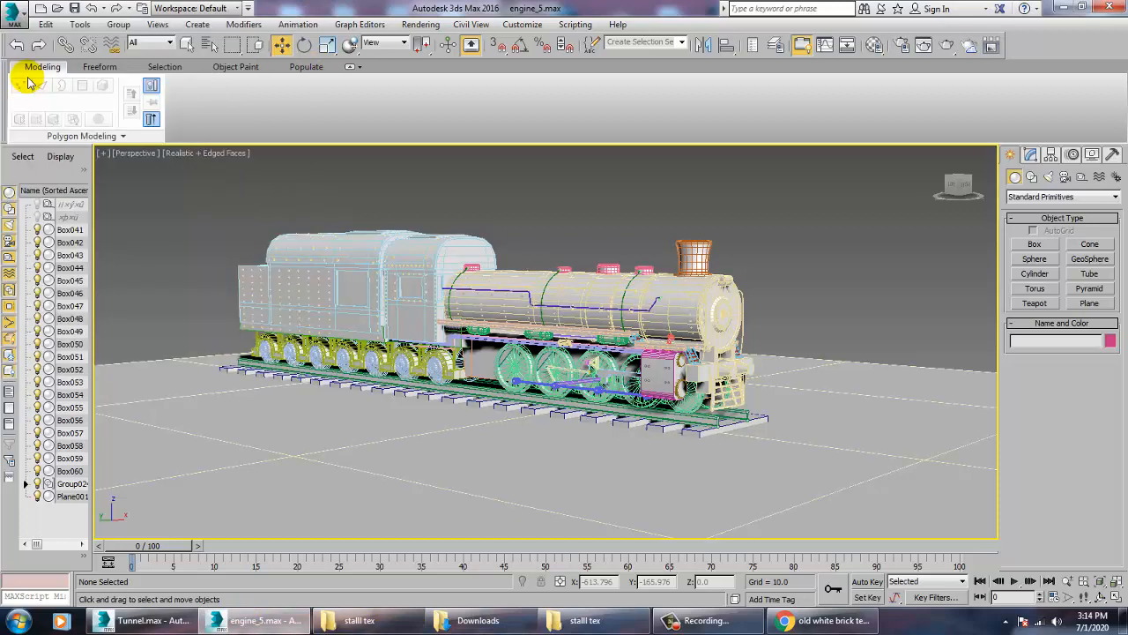
left_click(563, 331)
left_click(462, 329)
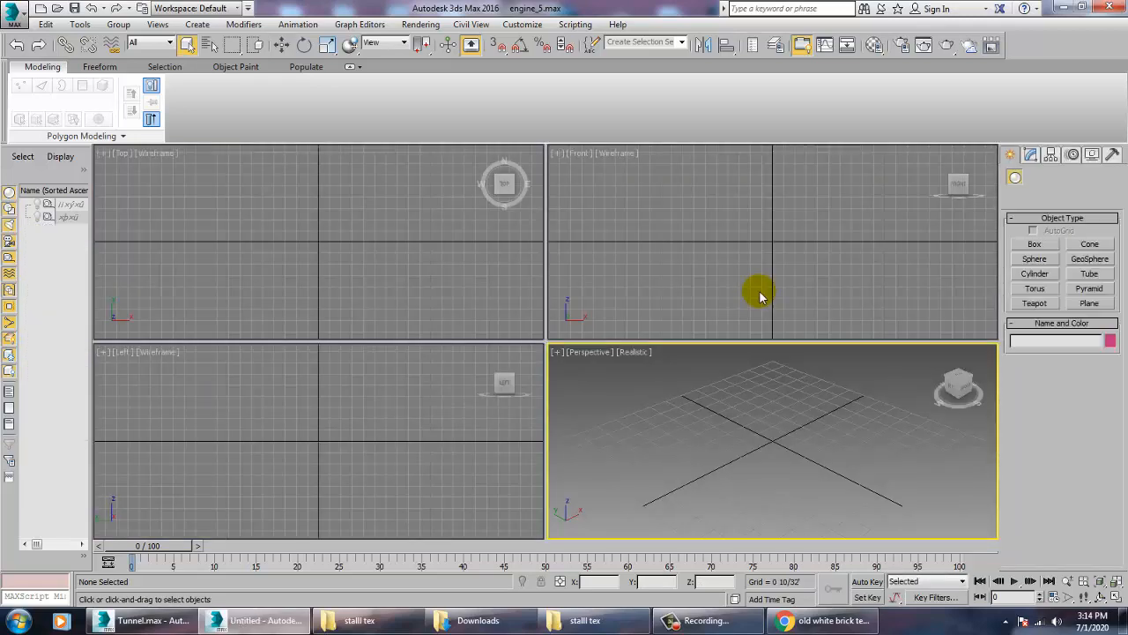
- Switch to the Tunnel.max scene and import enginne.obj from the Desktop with the default OBJ import options
left_click(168, 622)
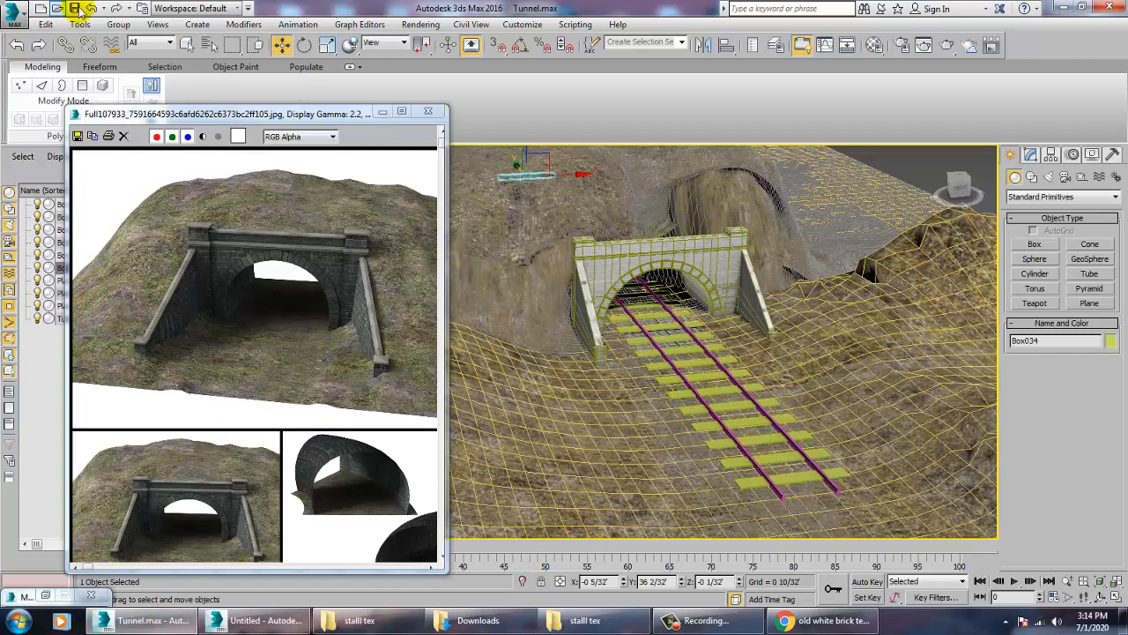
left_click(13, 15)
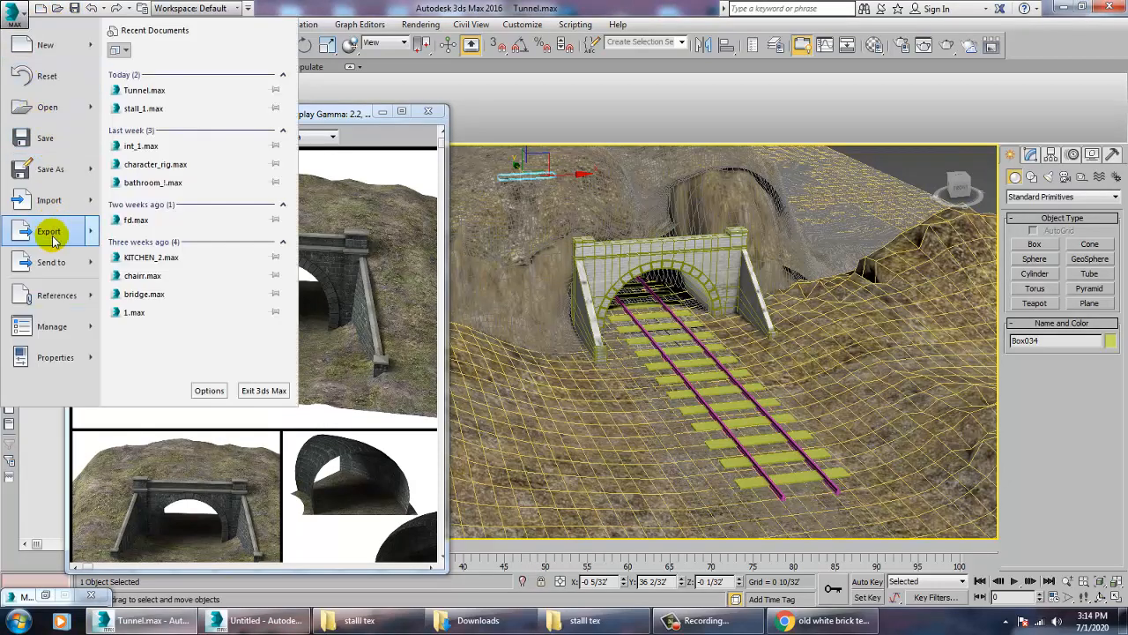
left_click(51, 201)
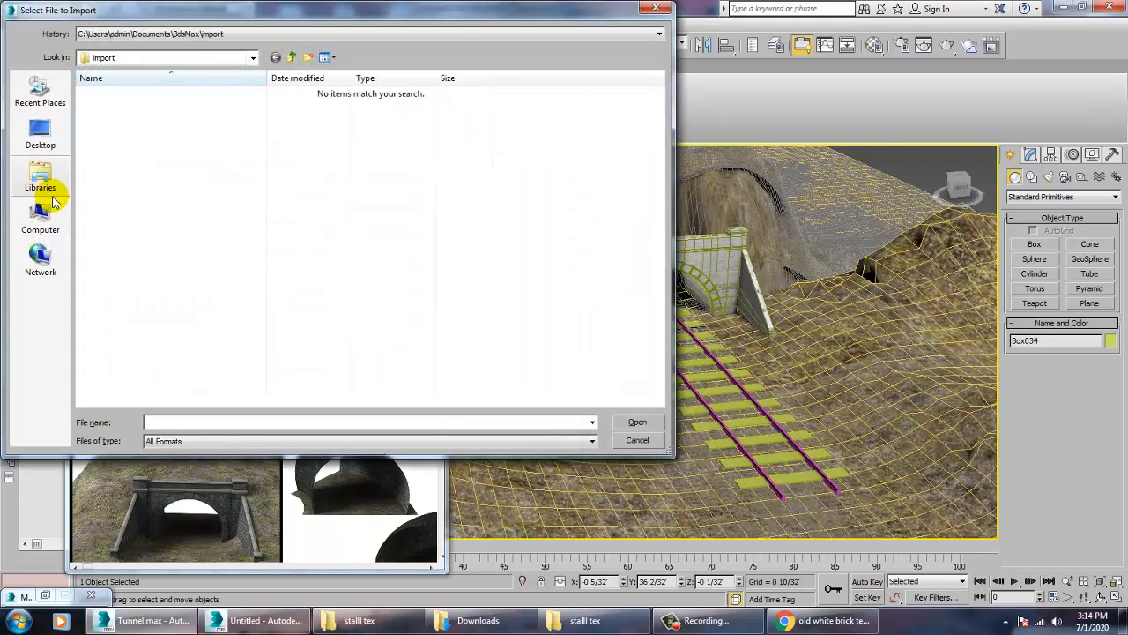
left_click(44, 130)
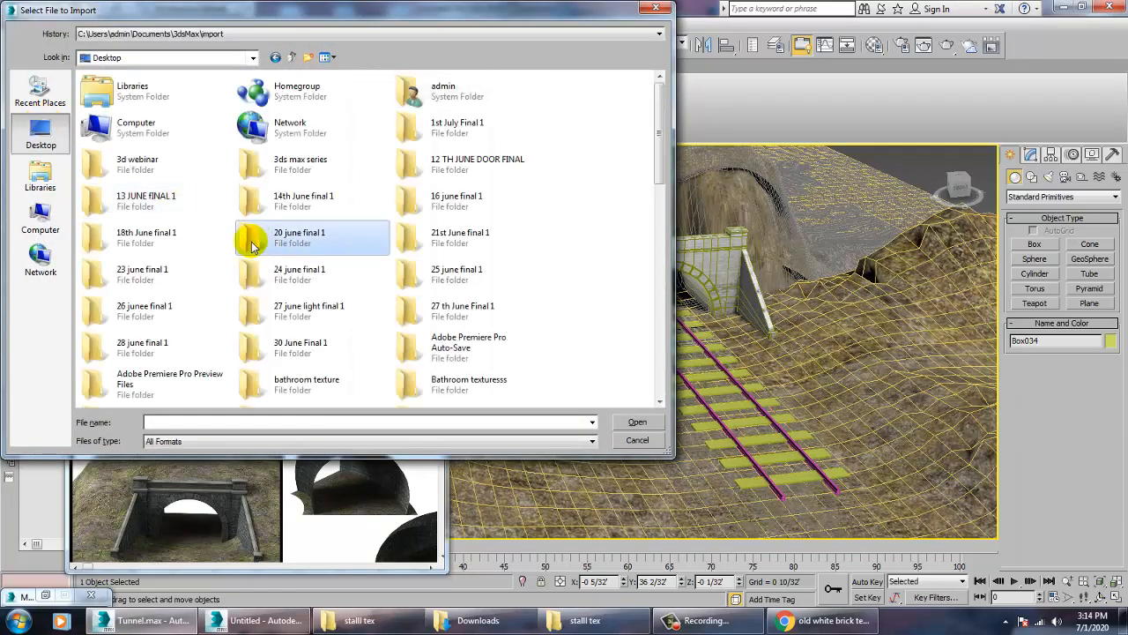
scroll(251, 245, "down", 10)
scroll(370, 277, "down", 8)
left_click(396, 310)
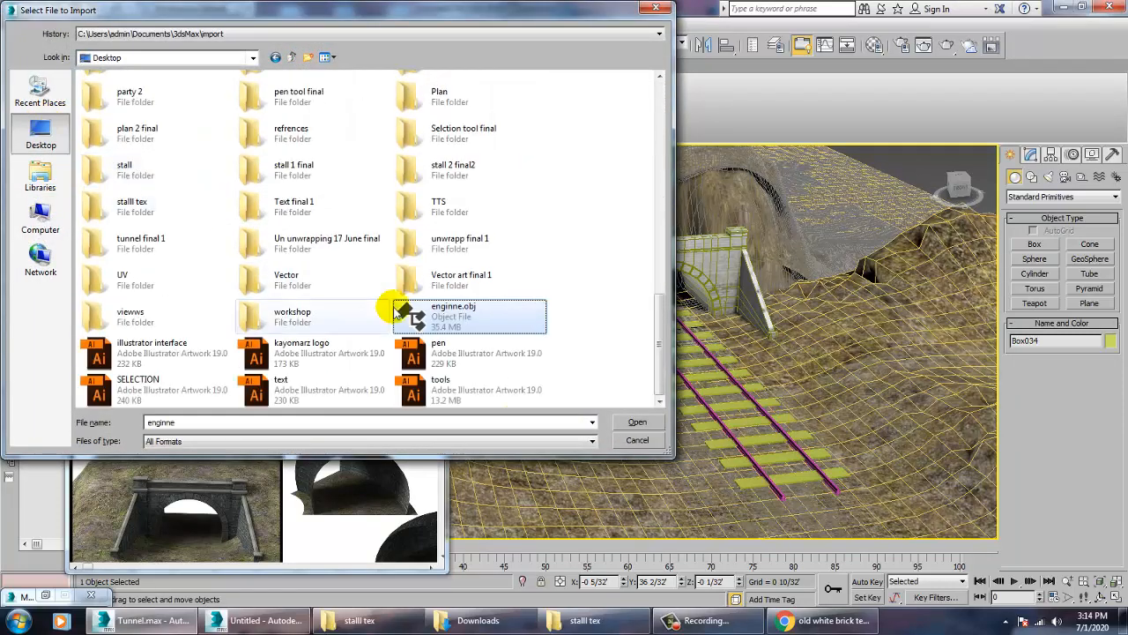
double_click(453, 316)
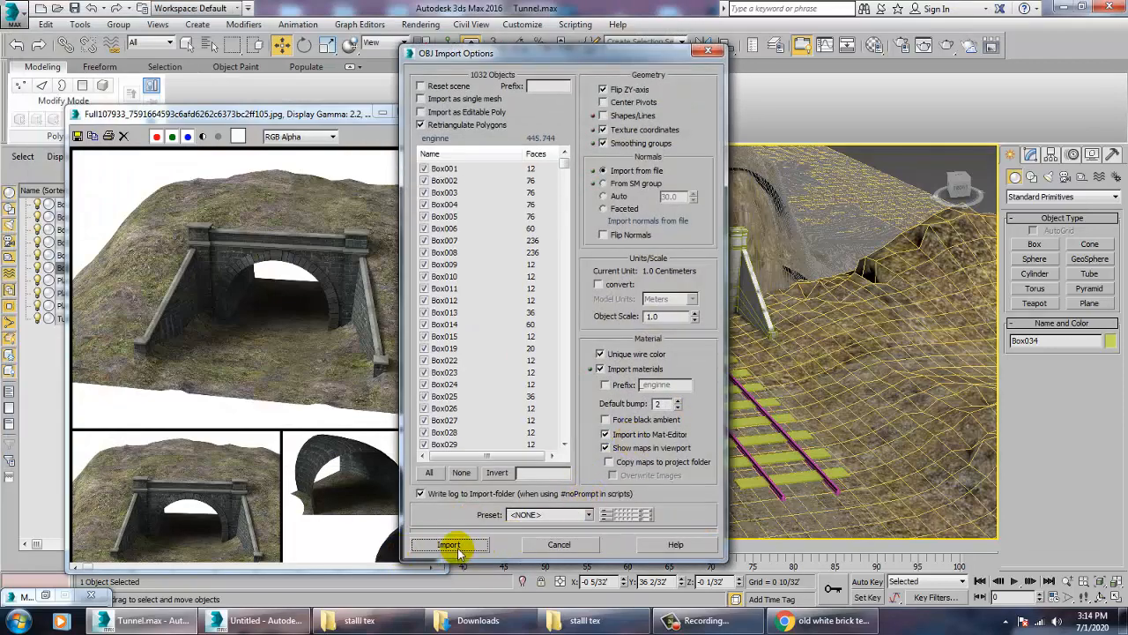
left_click(449, 545)
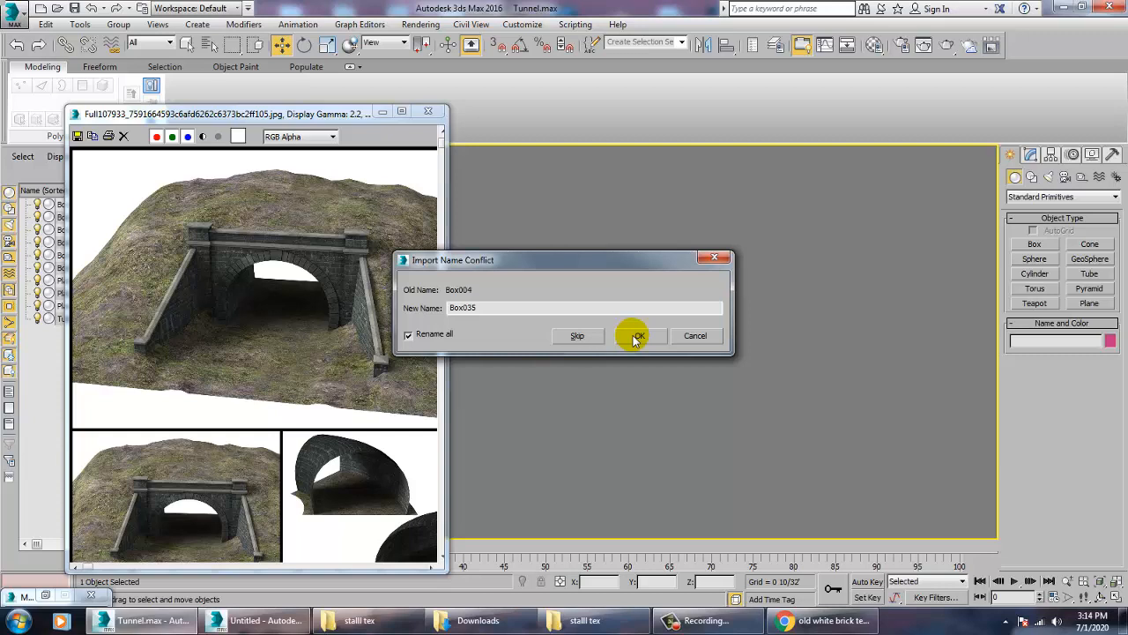
- Try to skip the imported objects whose names conflict with objects already in the scene
left_click(578, 336)
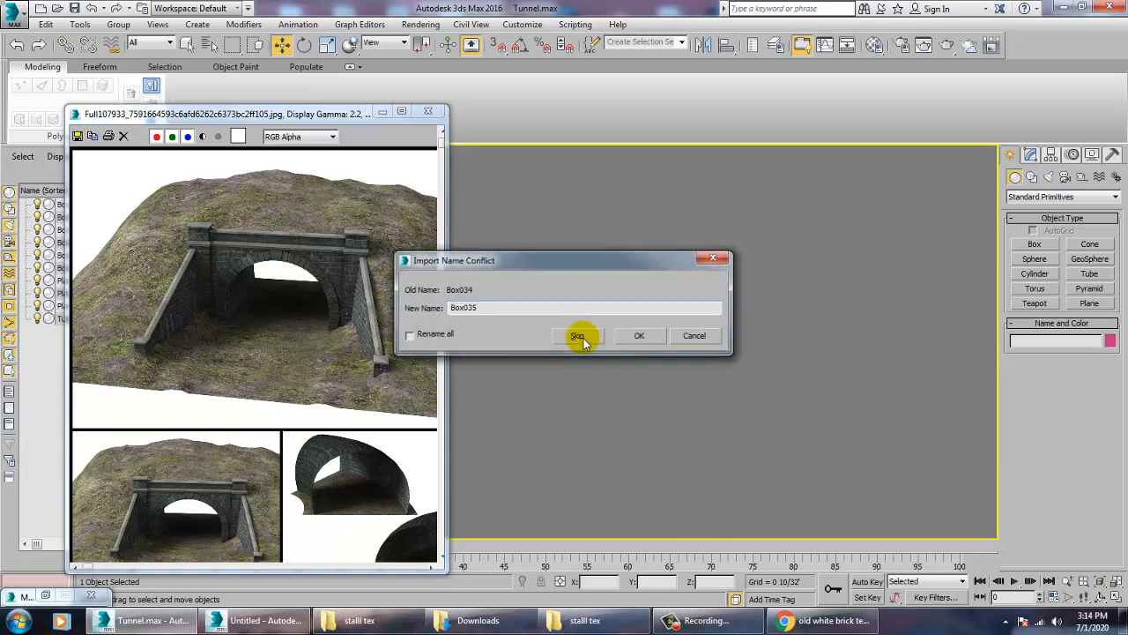
left_click(577, 336)
left_click(575, 335)
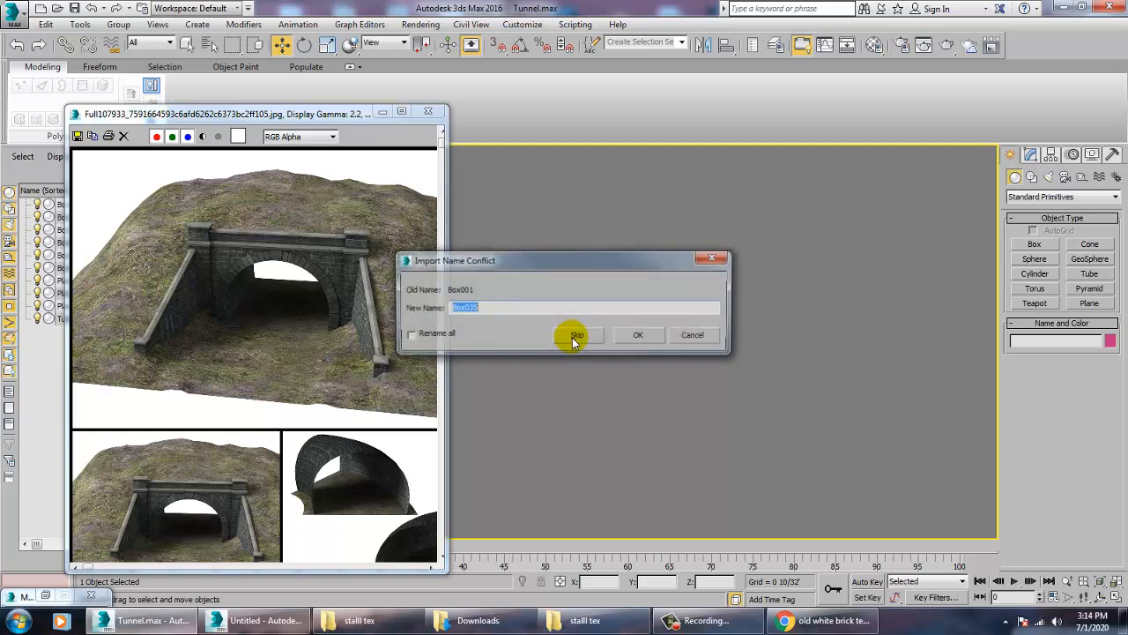
left_click(435, 335)
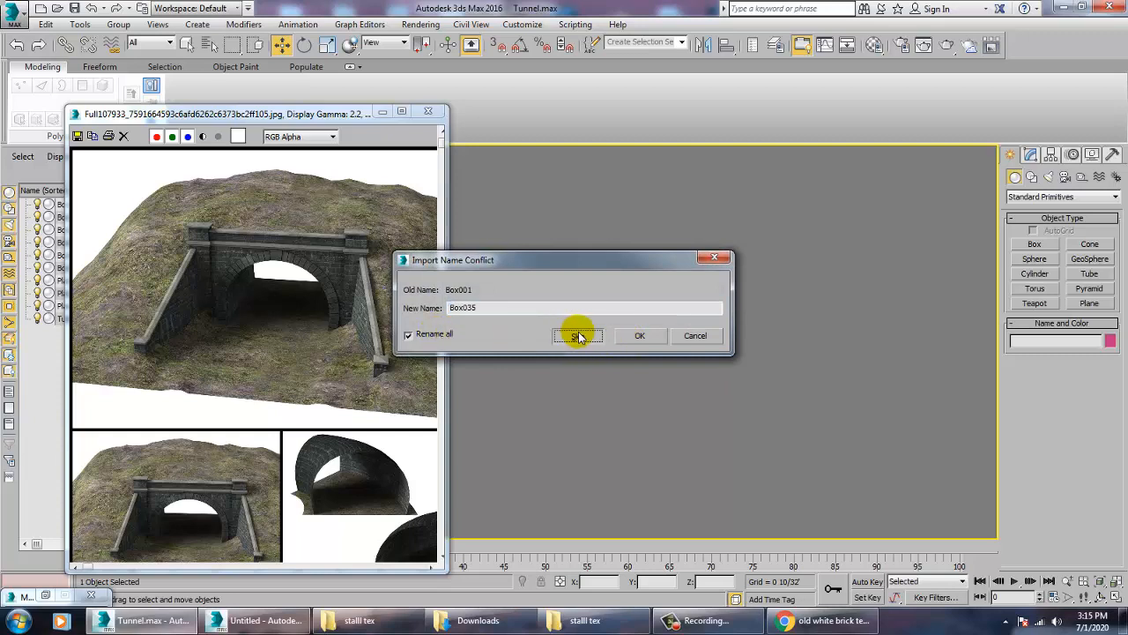
left_click(577, 336)
left_click(433, 335)
left_click(574, 342)
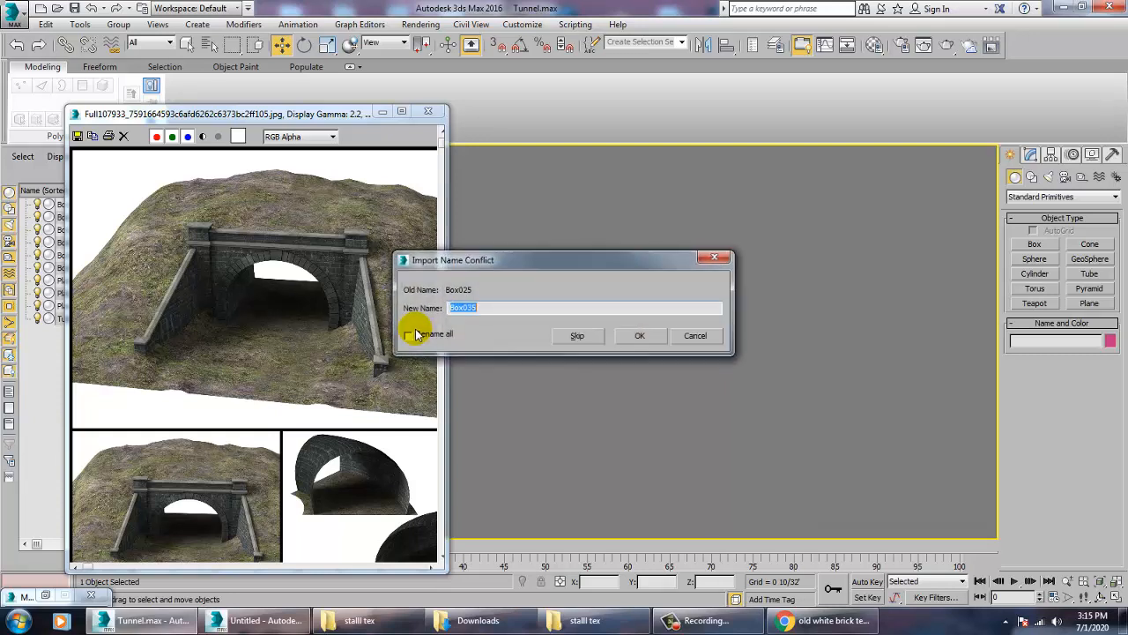
left_click(412, 335)
left_click(571, 341)
left_click(411, 334)
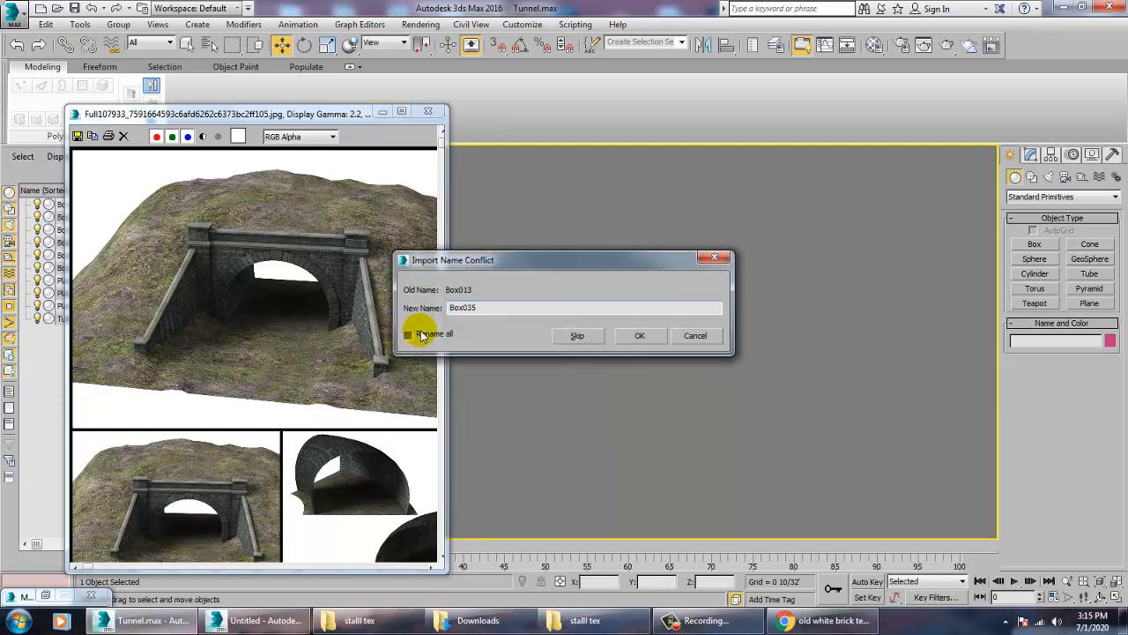
left_click(568, 337)
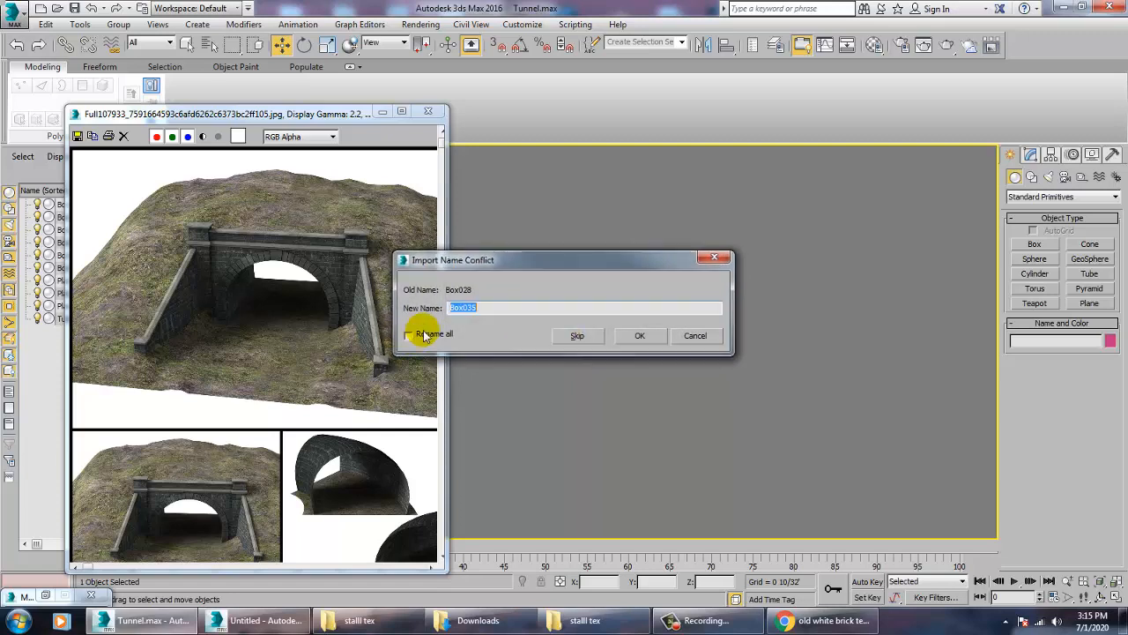
- Try to accept the suggested new names for the conflicting objects, including the rename-all option, and cancel the import
left_click(632, 340)
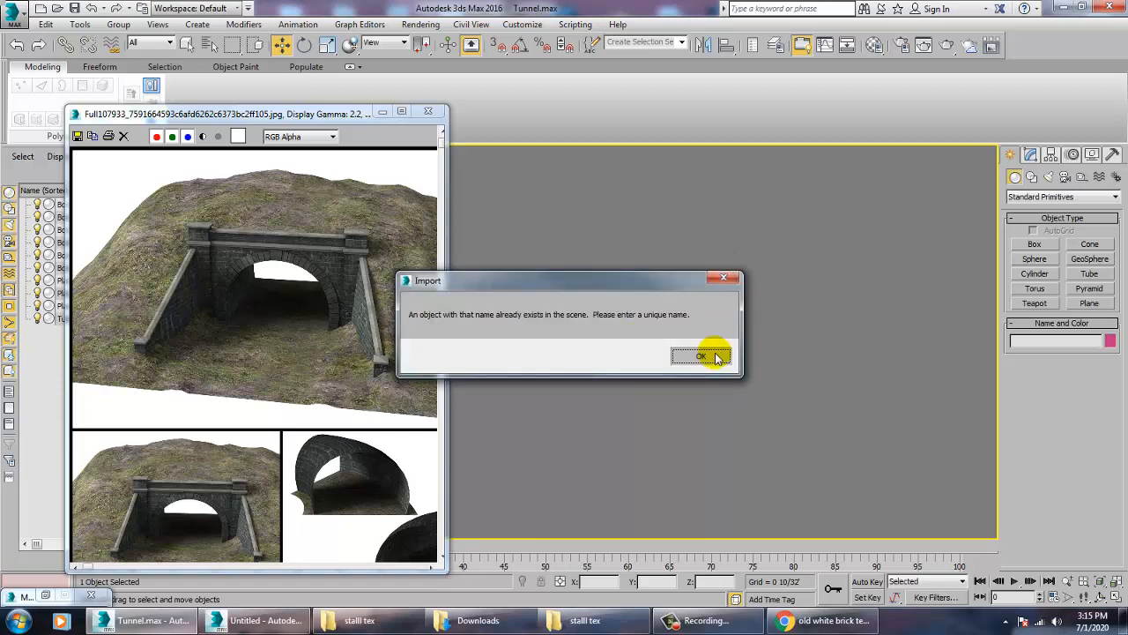
left_click(715, 354)
left_click(640, 339)
left_click(640, 339)
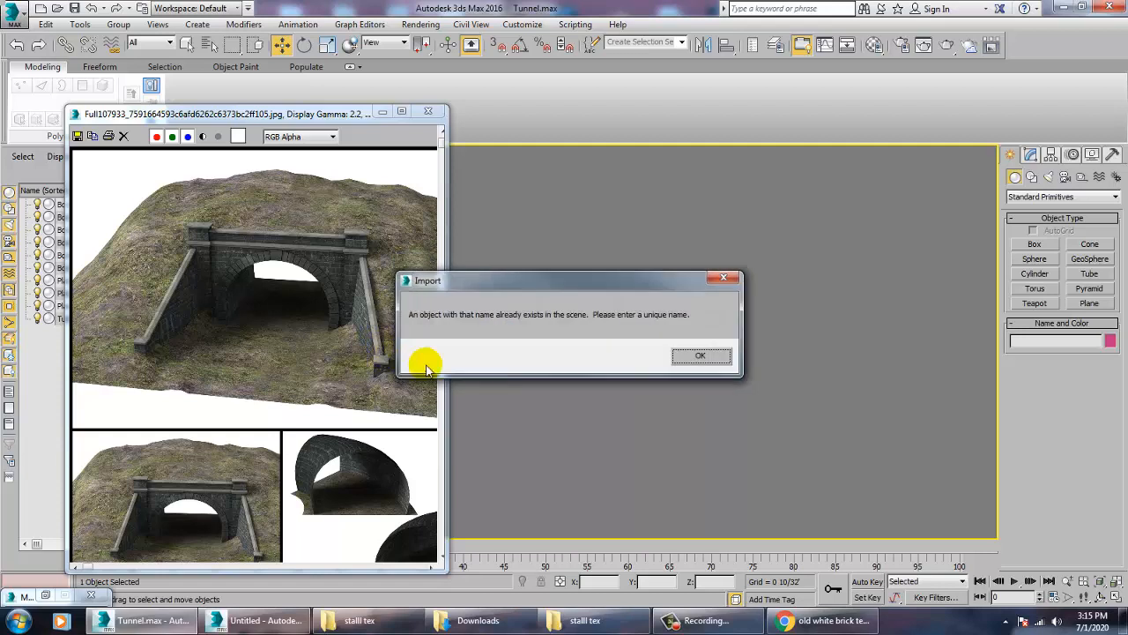
left_click(700, 355)
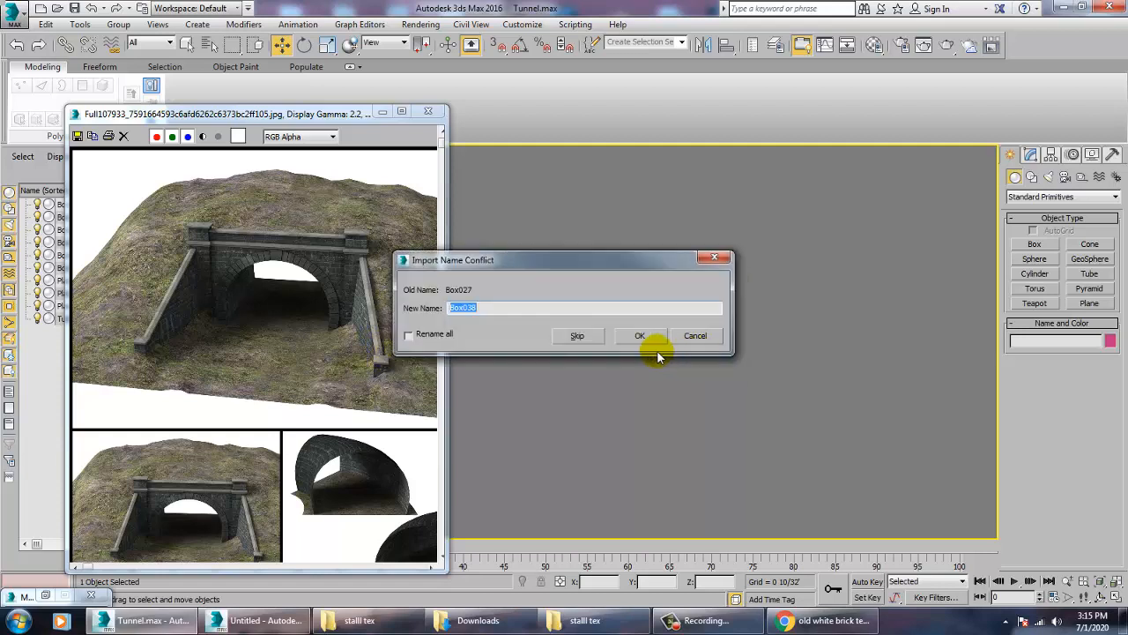
left_click(409, 335)
left_click(638, 337)
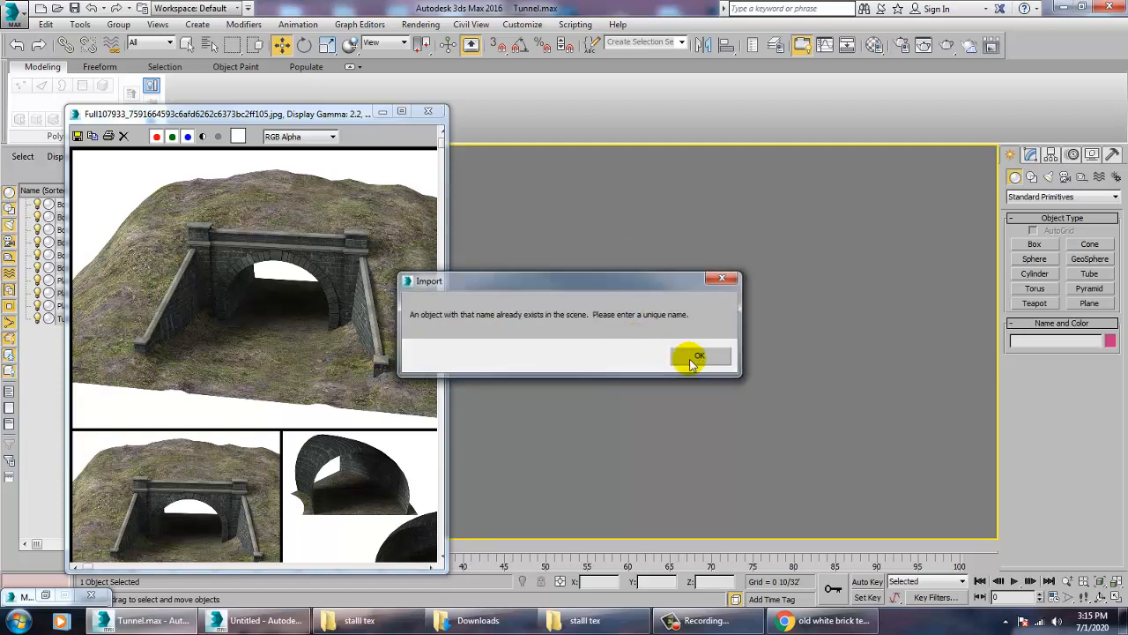
left_click(696, 354)
left_click(718, 254)
- Show the scene in wireframe and rename the large ground mesh with hills as terrain 1
left_click_drag(729, 260, 707, 377)
key("F3")
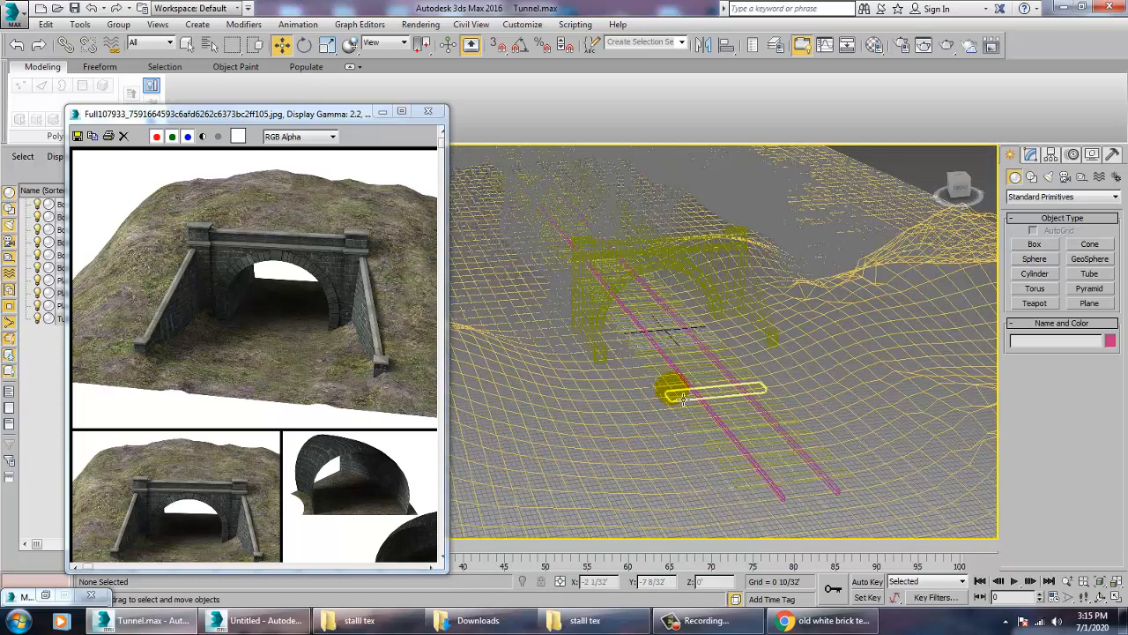
scroll(684, 388, "down", 7)
scroll(684, 389, "up", 8)
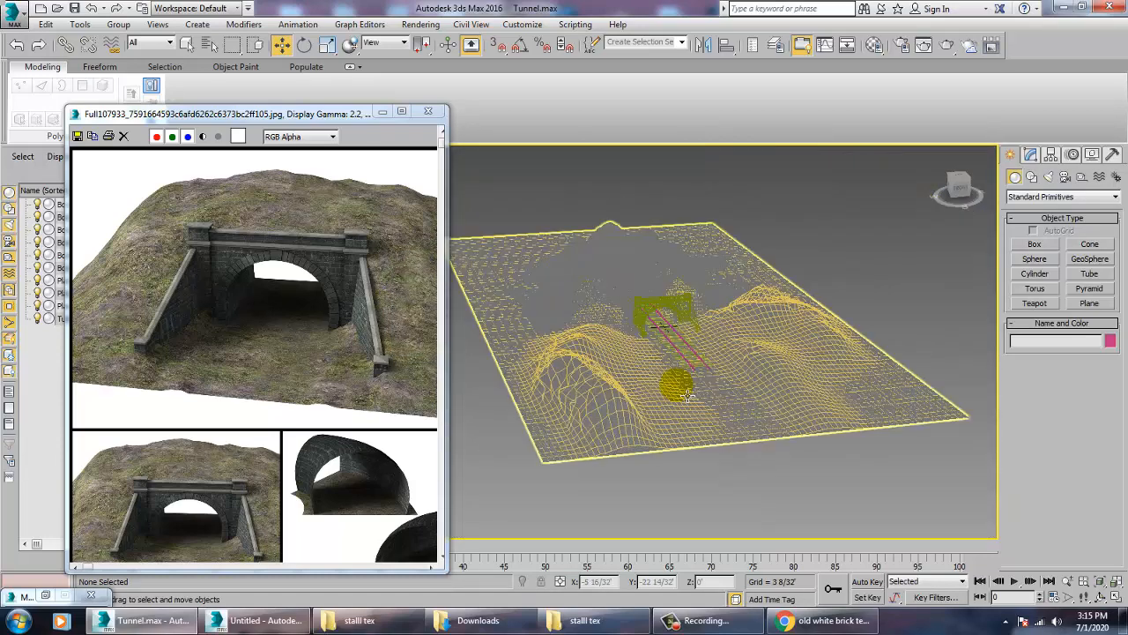
left_click(666, 472)
left_click(1030, 155)
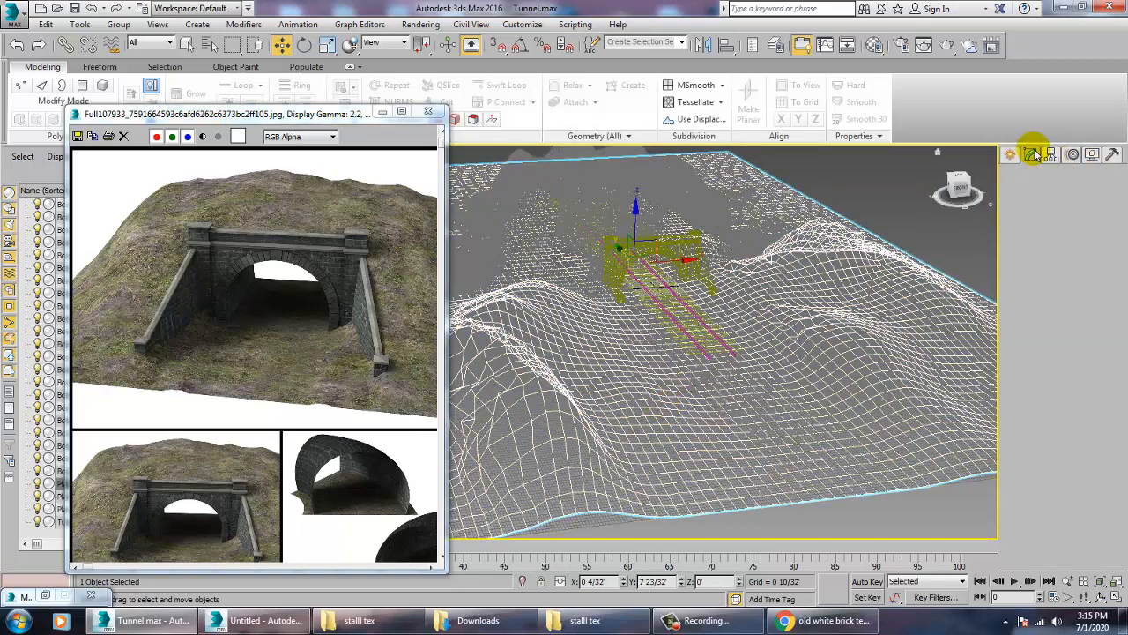
left_click(1063, 174)
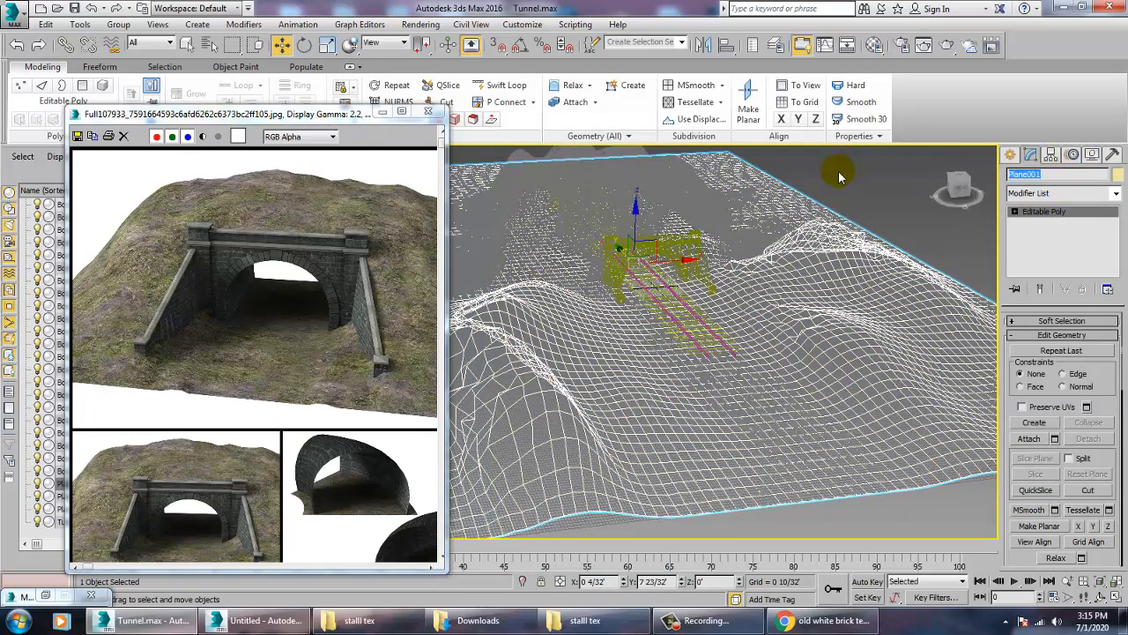
type("terrain 1")
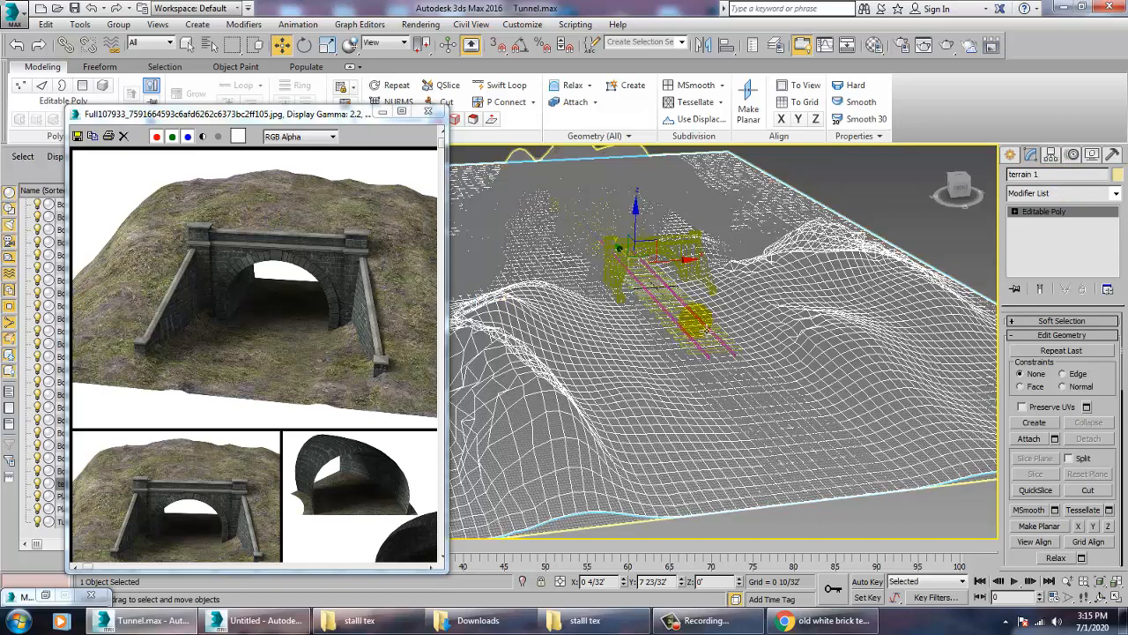
- Rename the tunnel model as tunnel and the mountain mesh behind it as mount
left_click(613, 280)
left_click(634, 280)
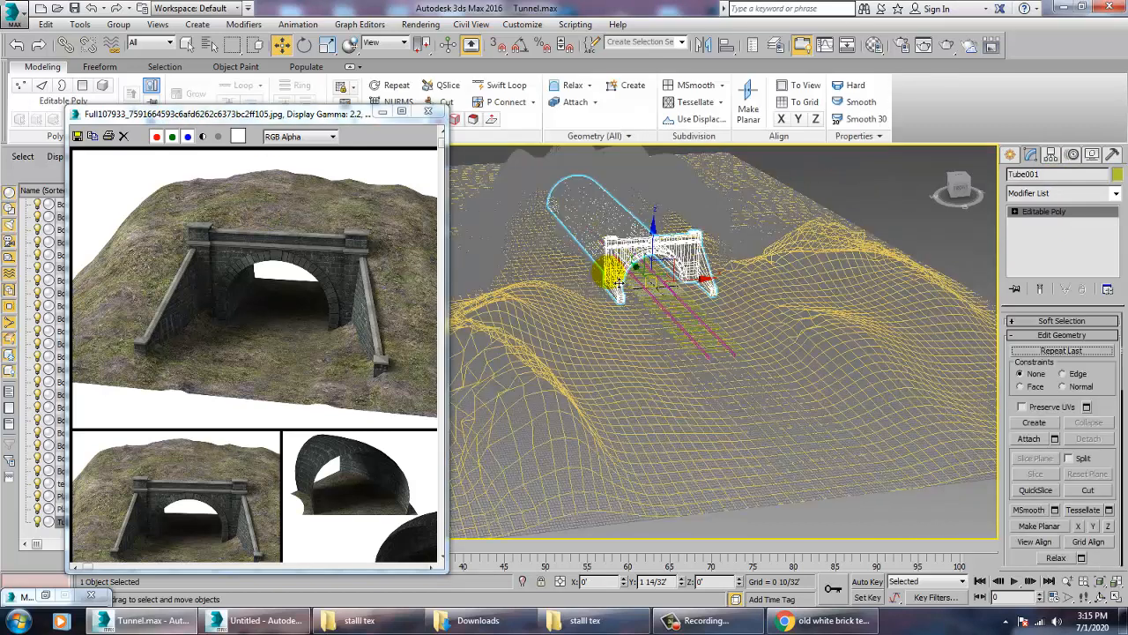
left_click(1064, 175)
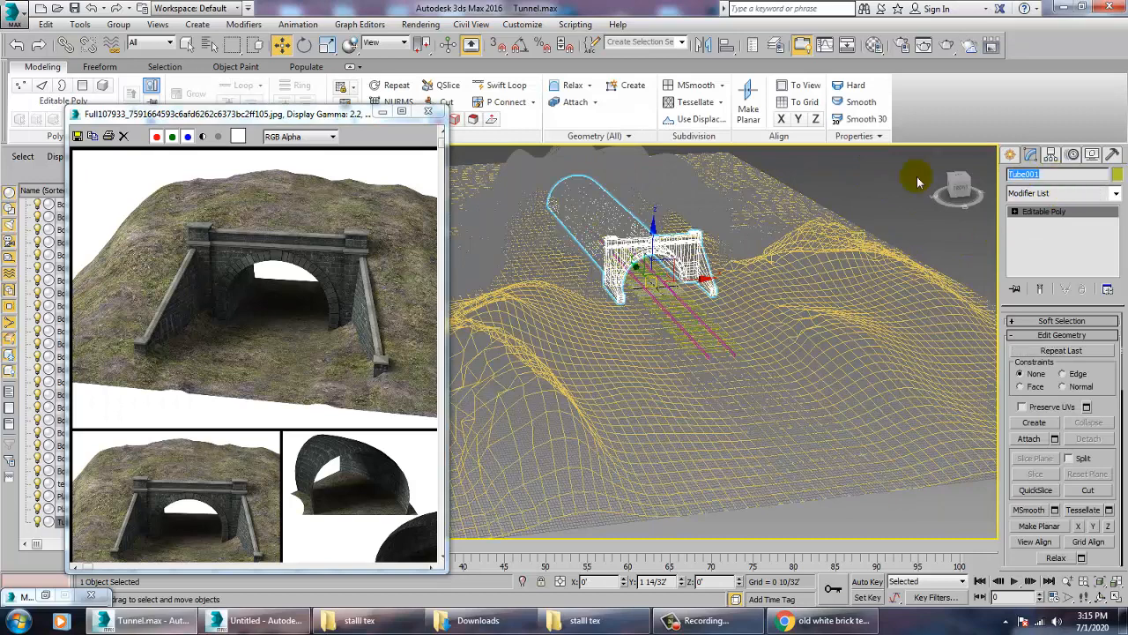
type("tunnel")
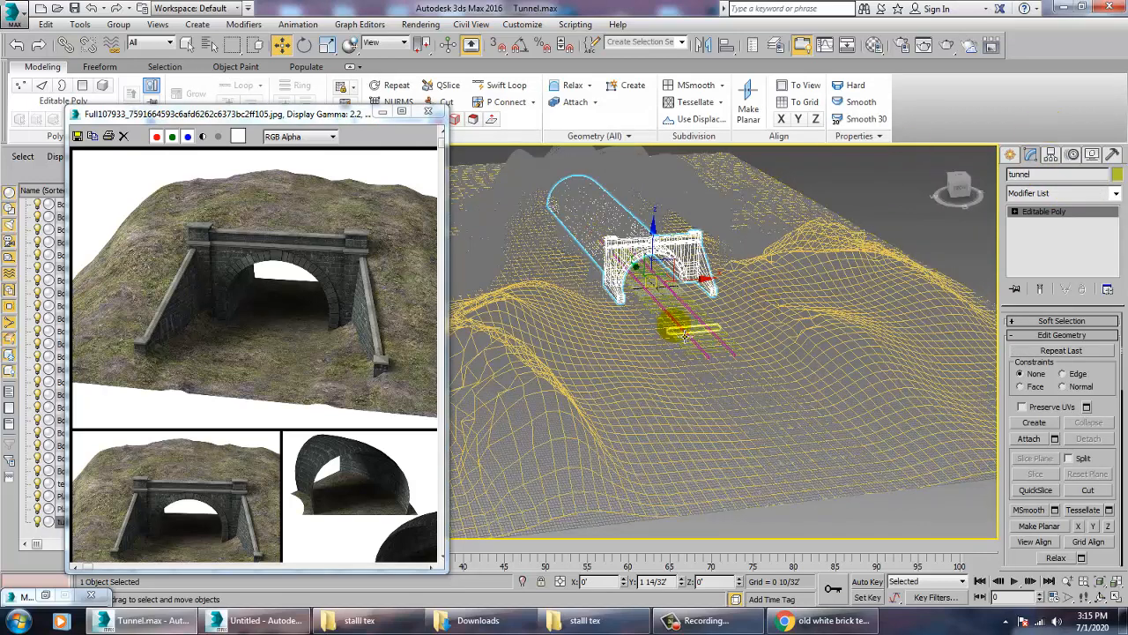
left_click(608, 215)
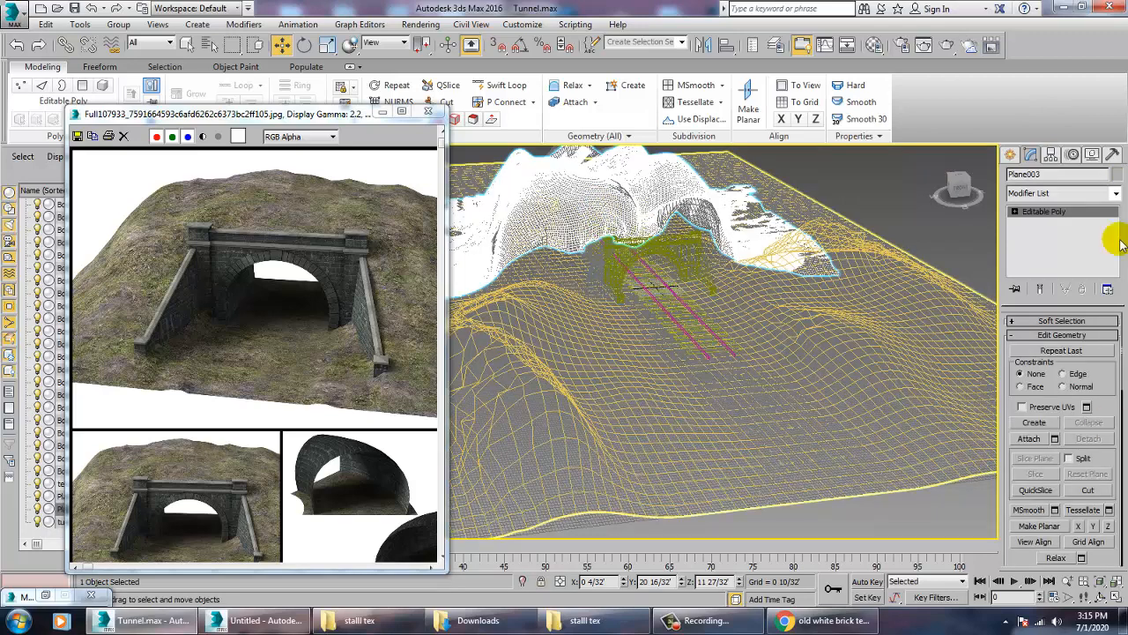
left_click(1050, 173)
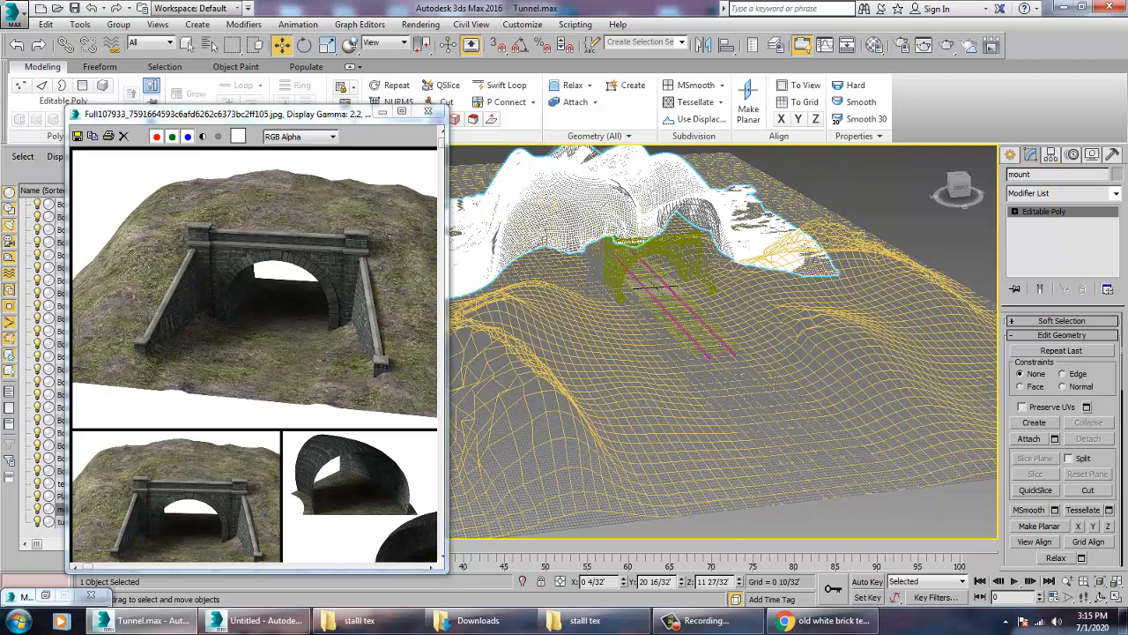
left_click(730, 354)
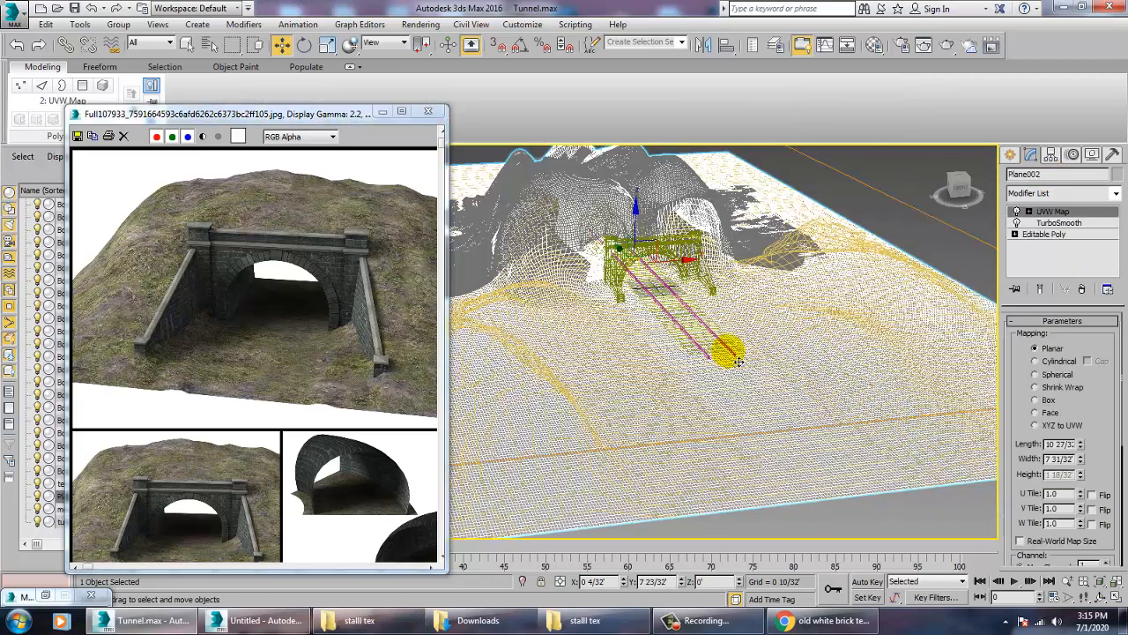
left_click(735, 355)
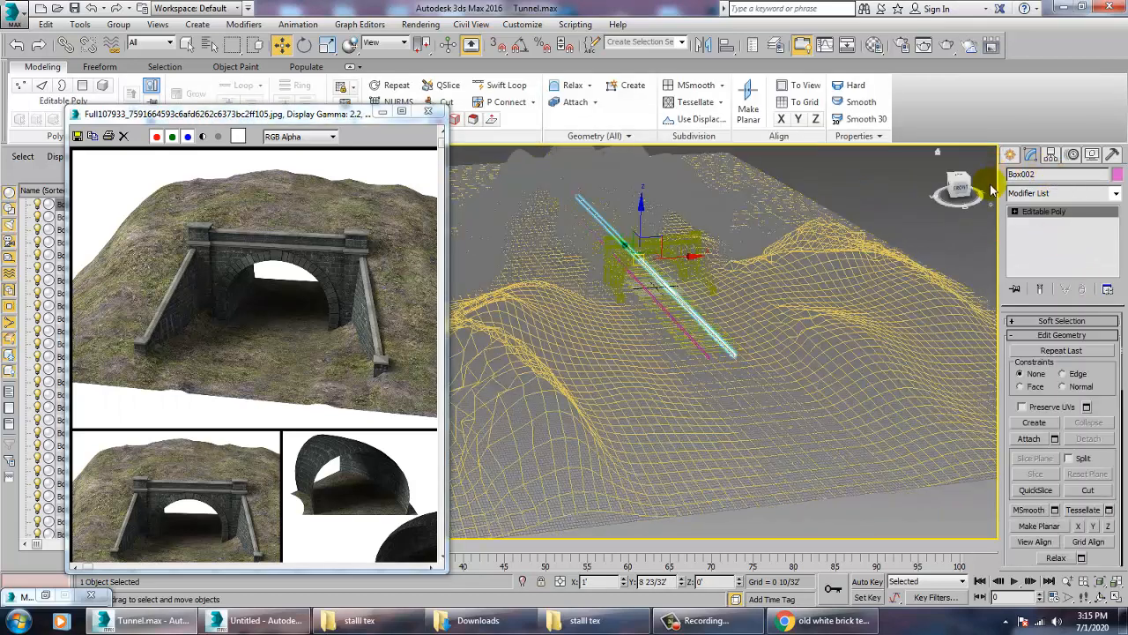
left_click(1031, 174)
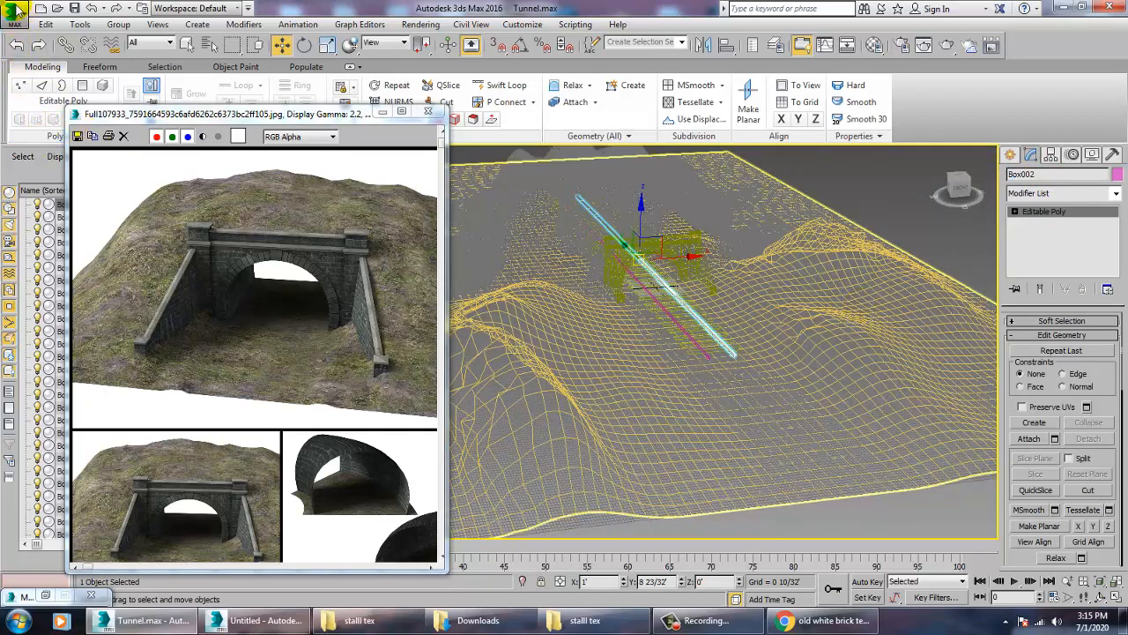
left_click(17, 12)
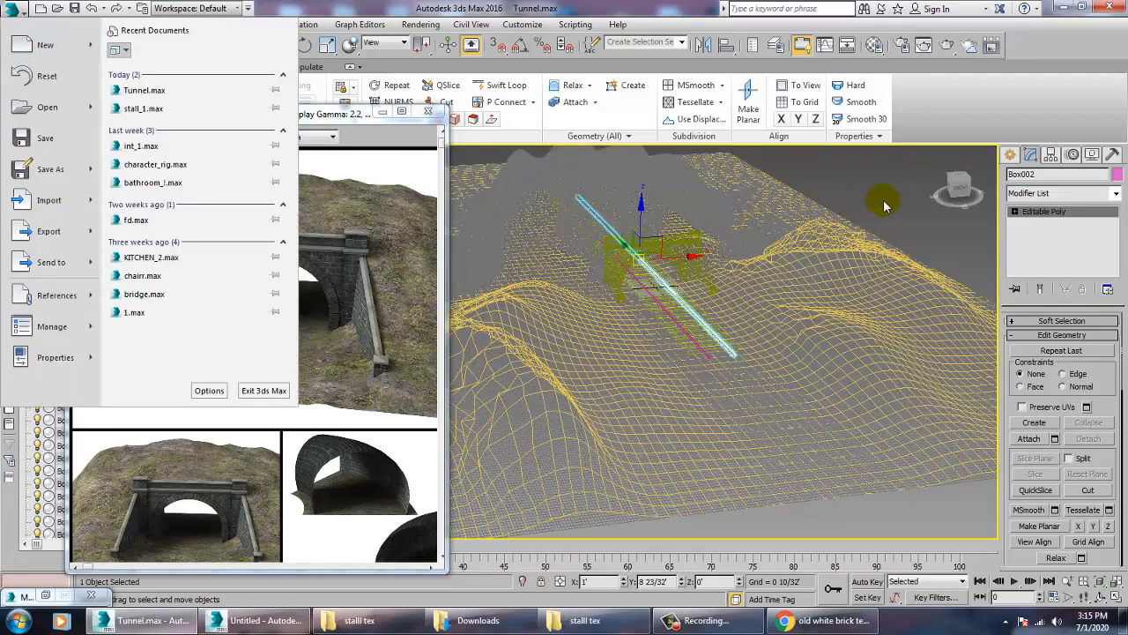
left_click(713, 335)
- Select both rails and all the sleepers of the track, without the tunnel or terrain, and delete them
middle_click_drag(752, 336, 589, 222, "alt")
left_click_drag(565, 194, 674, 403)
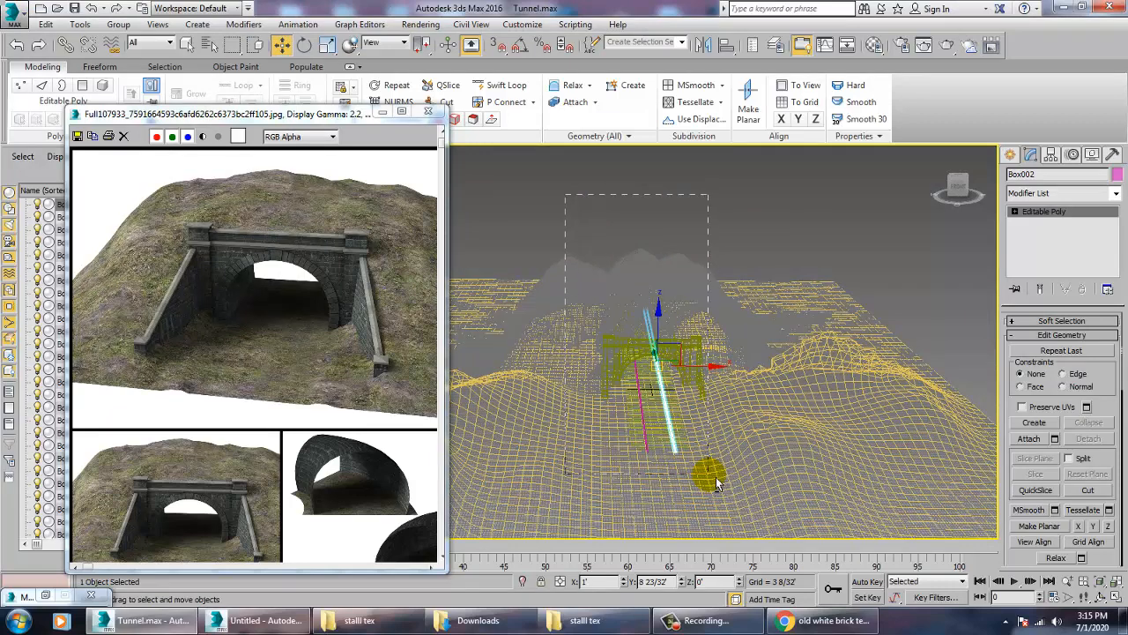
left_click_drag(716, 476, 716, 480)
left_click_drag(573, 195, 705, 508)
left_click_drag(731, 226, 890, 617)
left_click(698, 359, "alt")
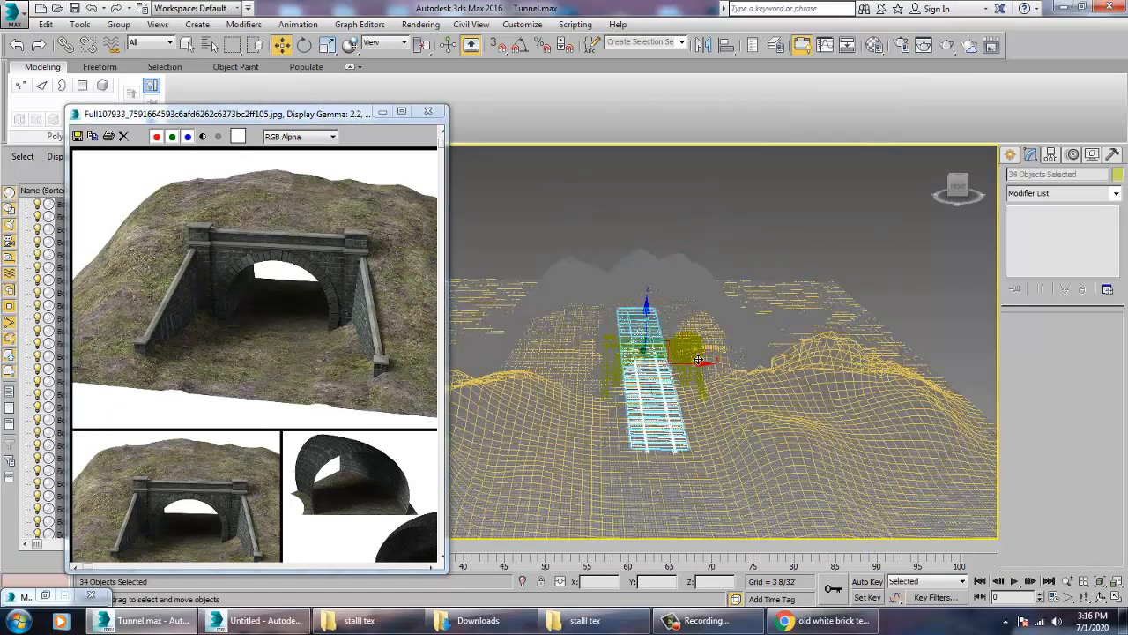
middle_click_drag(716, 379, 745, 438, "alt")
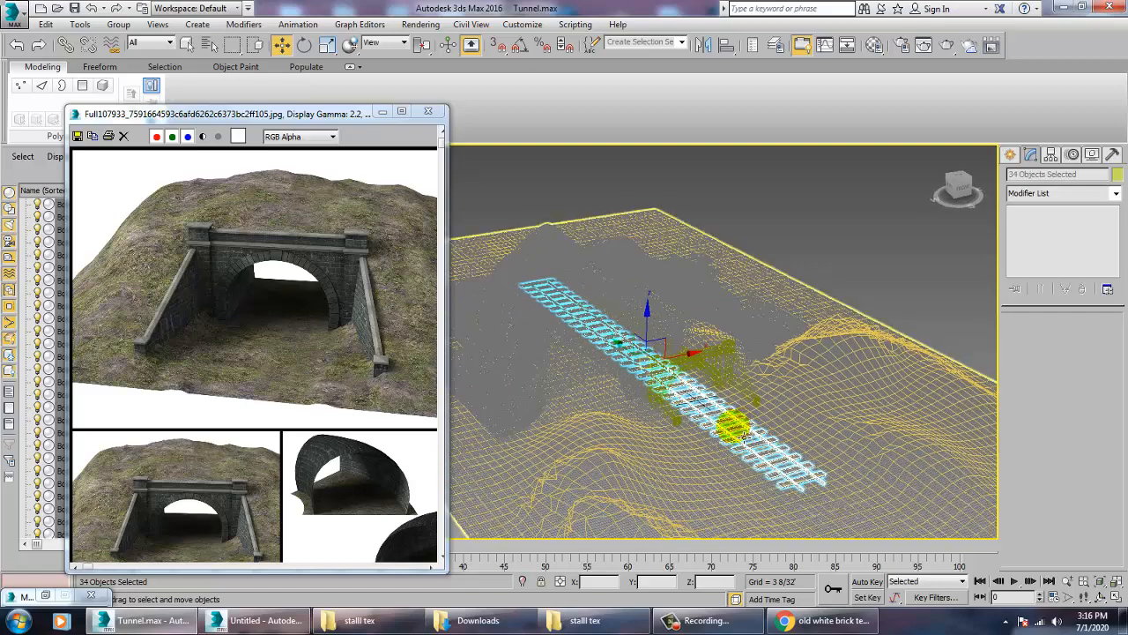
key("Delete")
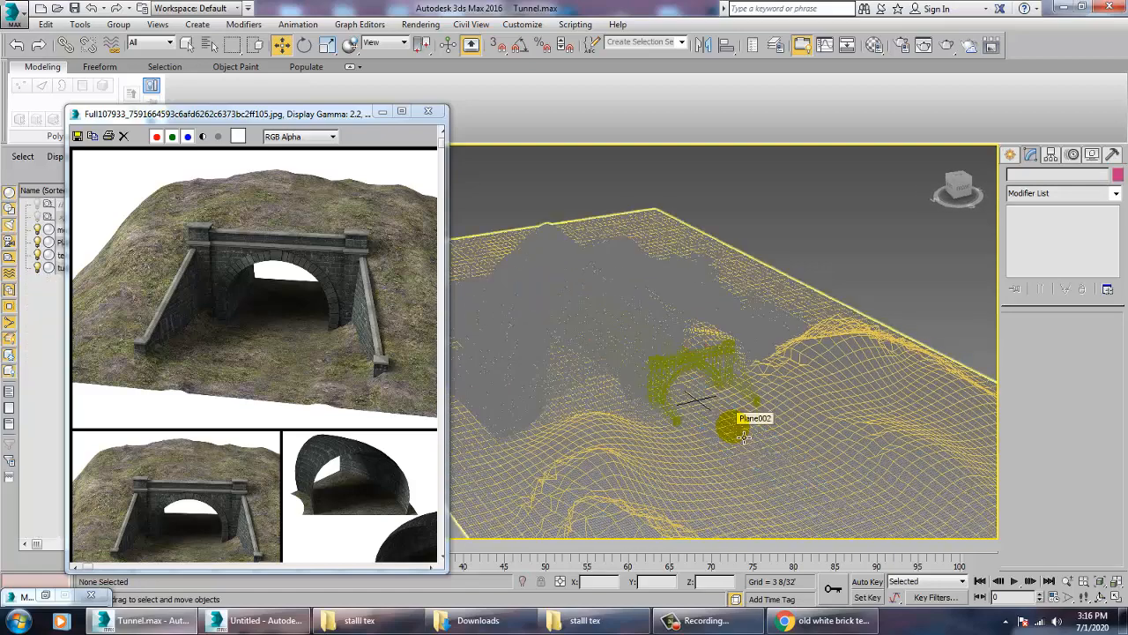
- Import enginne.obj from the Desktop with all its objects and the default OBJ import options
left_click(23, 15)
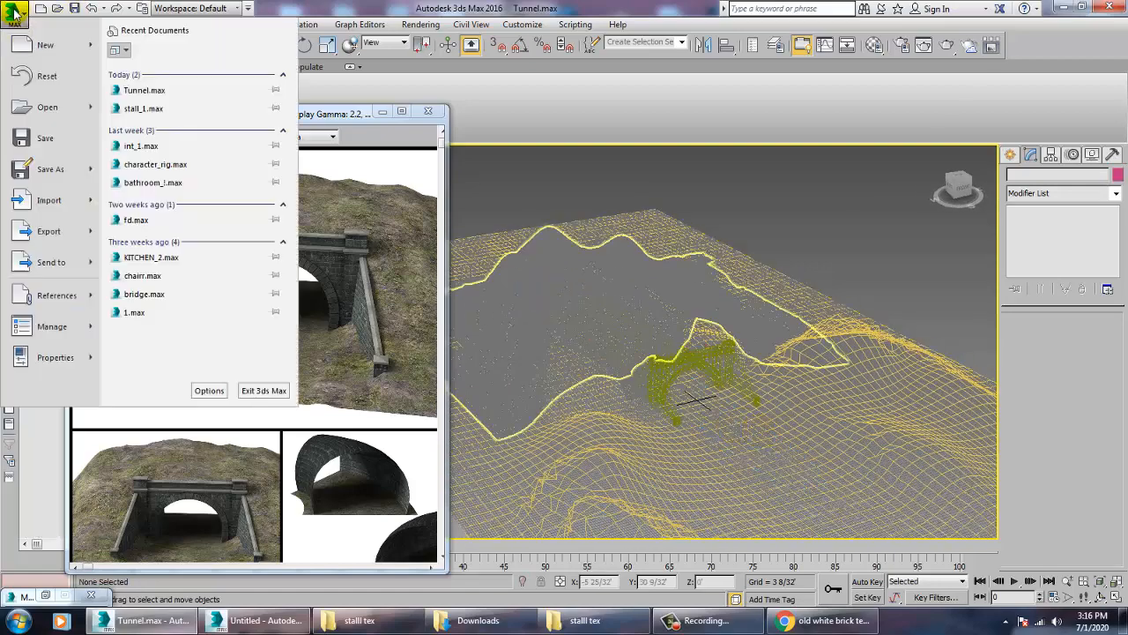
left_click(50, 196)
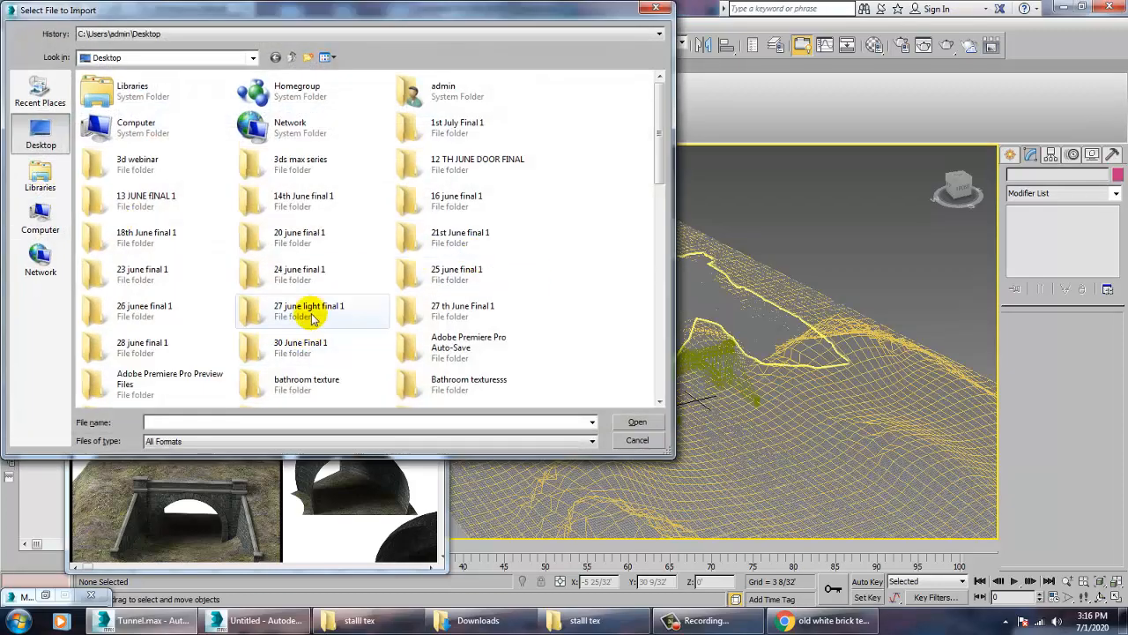
left_click(312, 318)
key("e")
key("e")
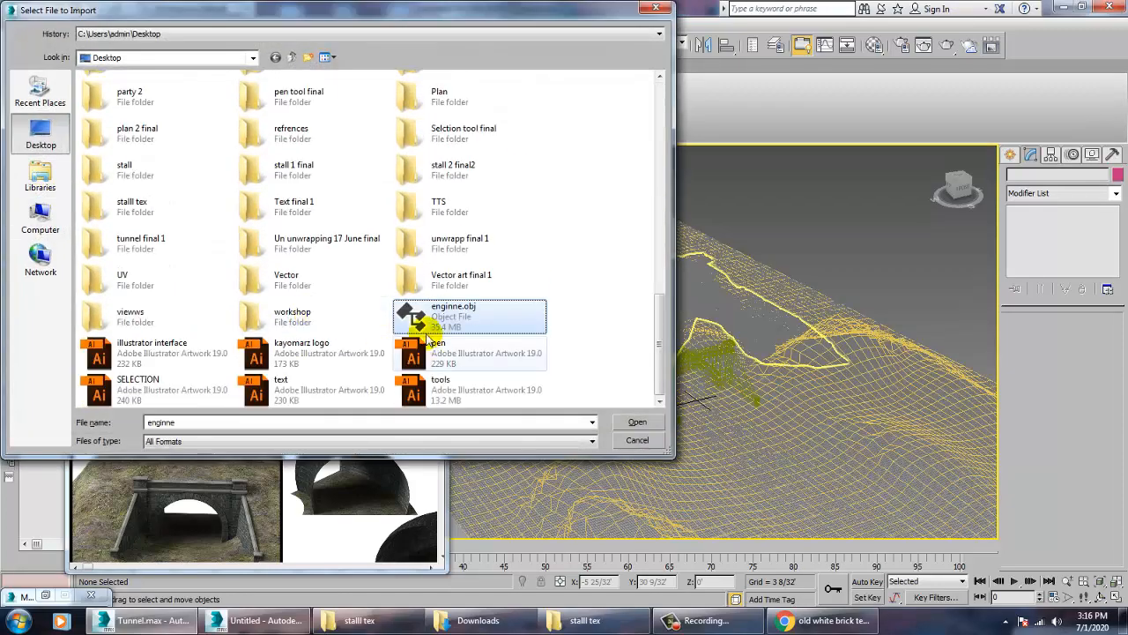
double_click(432, 317)
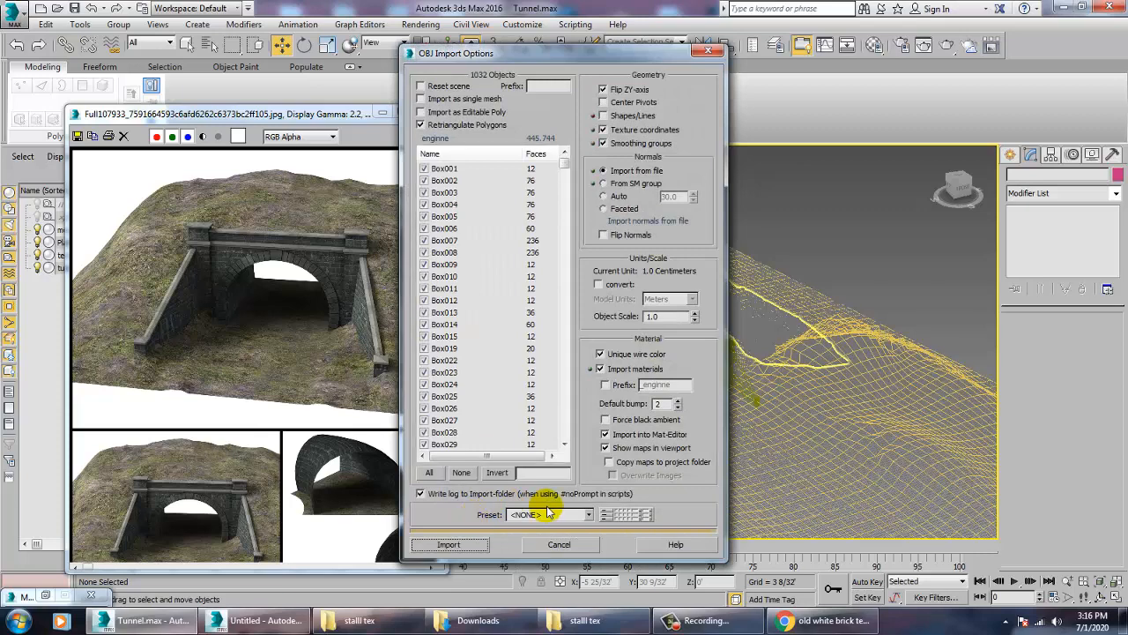
left_click(448, 544)
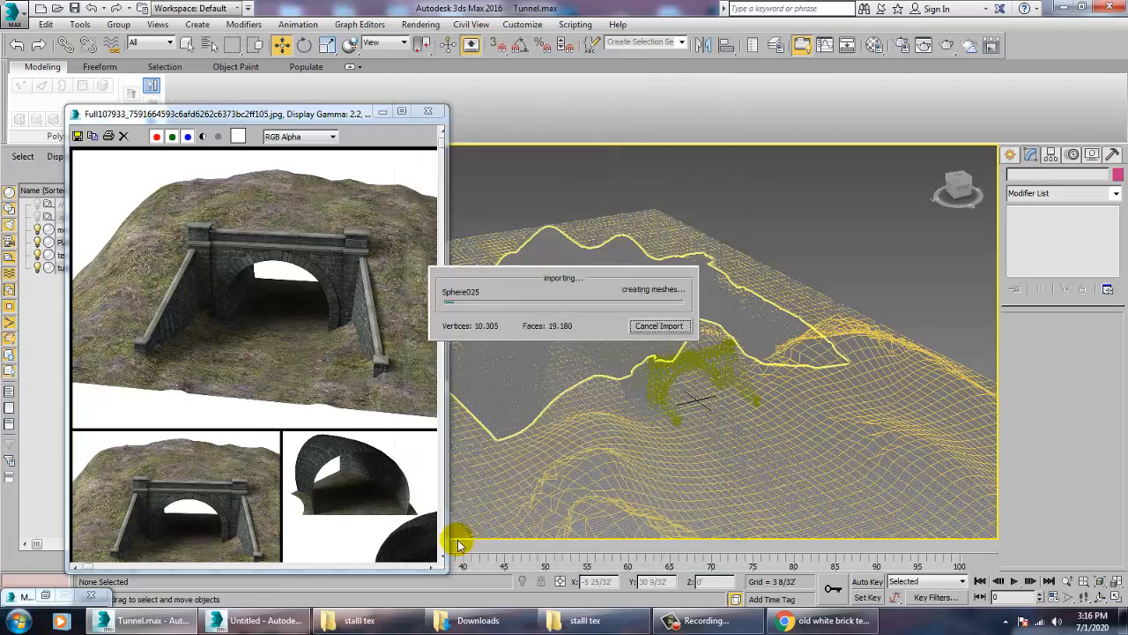
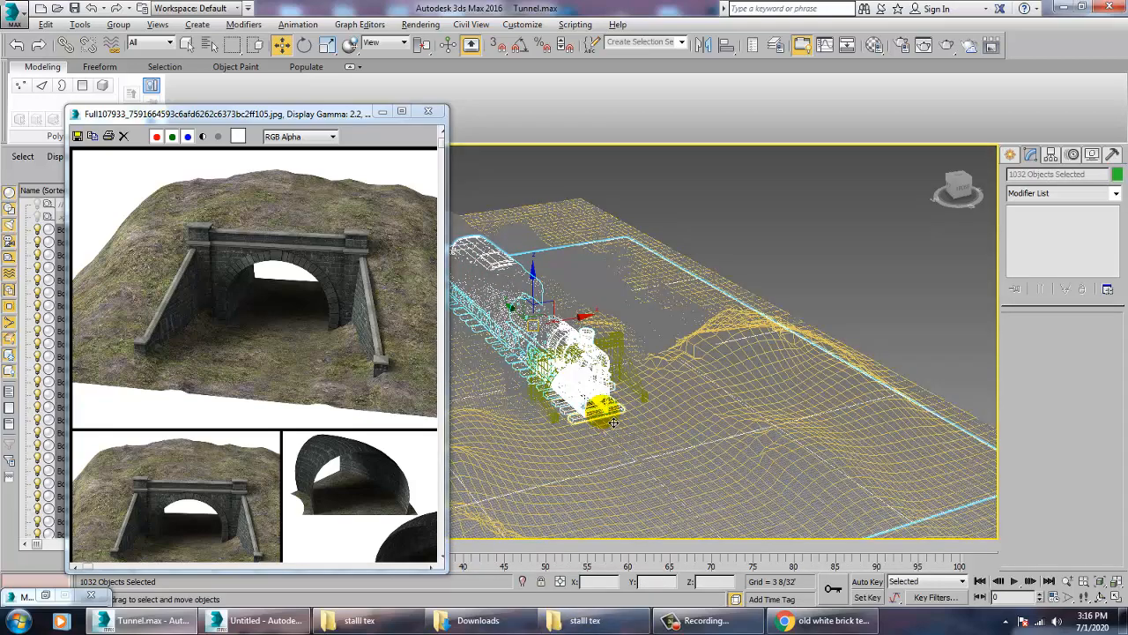
middle_click_drag(607, 417, 638, 426, "alt")
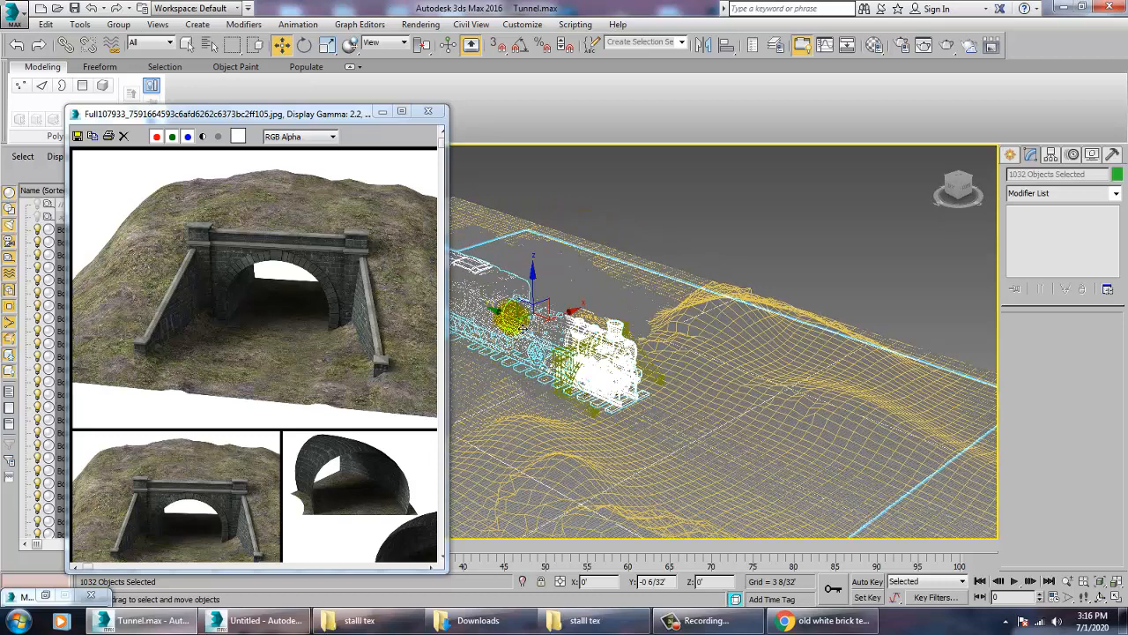
- Undo the trial move of the imported objects and remove the large ground plane from the selection, keeping only the train and track selected
left_click_drag(524, 328, 558, 344)
key("ctrl+z")
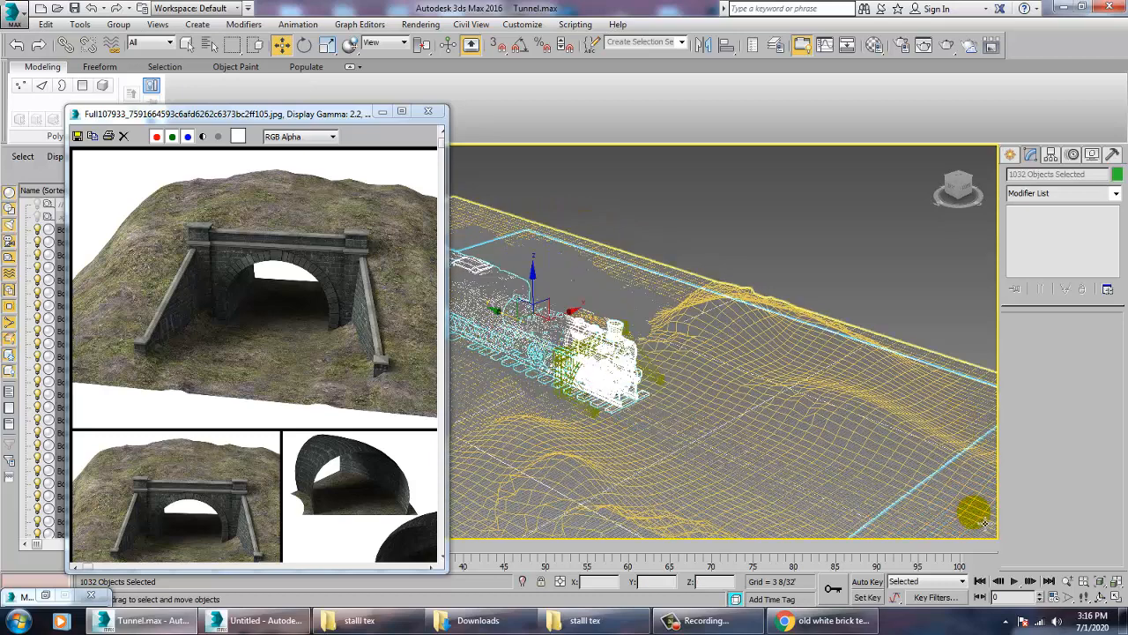
left_click(843, 307, "alt")
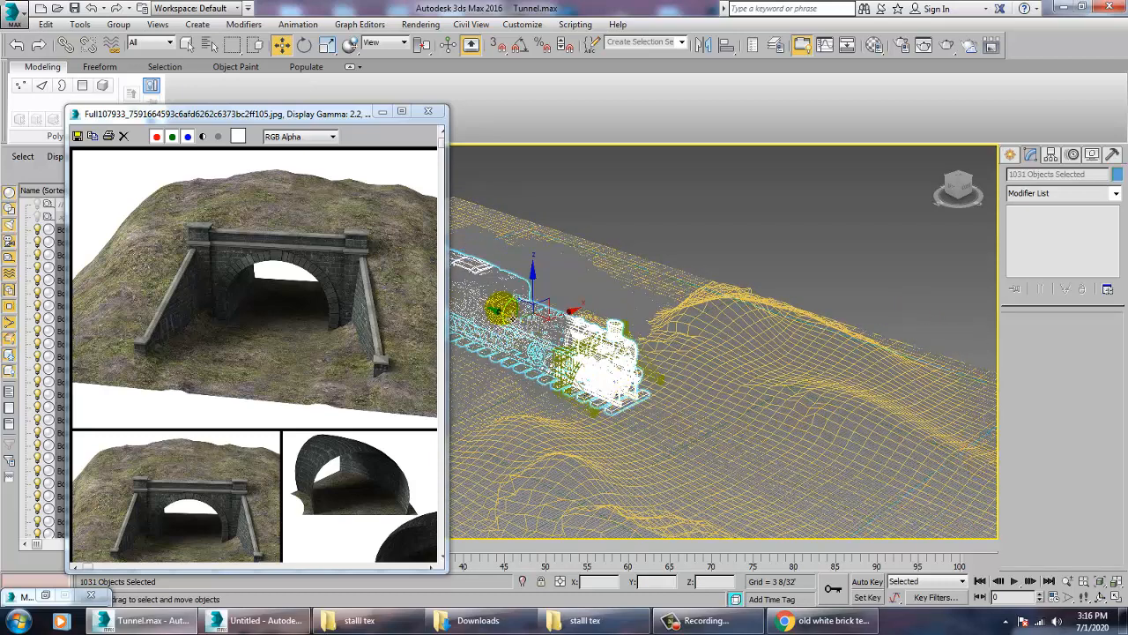
left_click(535, 333)
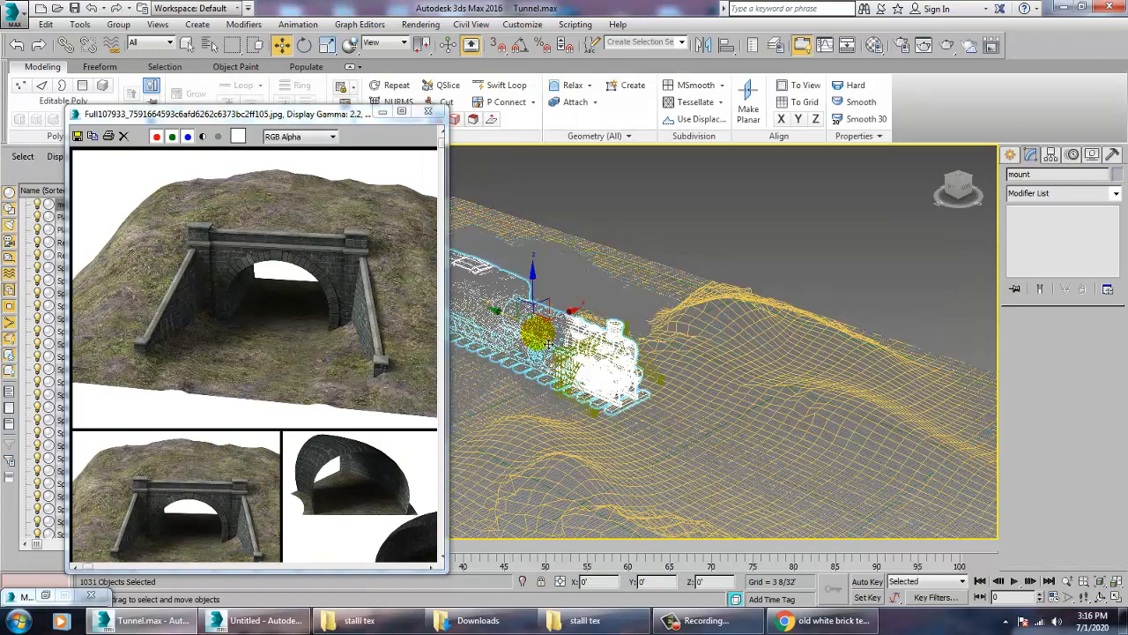
key("ctrl+z")
- Move the train with its track in front of the tunnel and scale it down uniformly to about 62%
left_click_drag(506, 319, 666, 485)
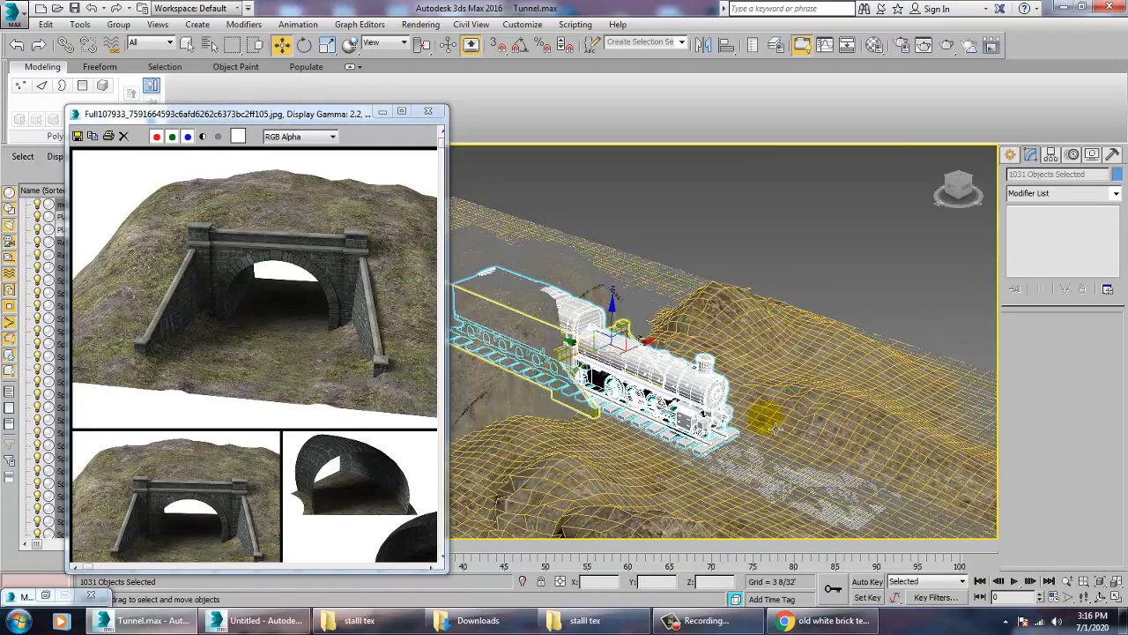
scroll(763, 421, "up", 4)
middle_click_drag(650, 409, 661, 408, "alt")
key("r")
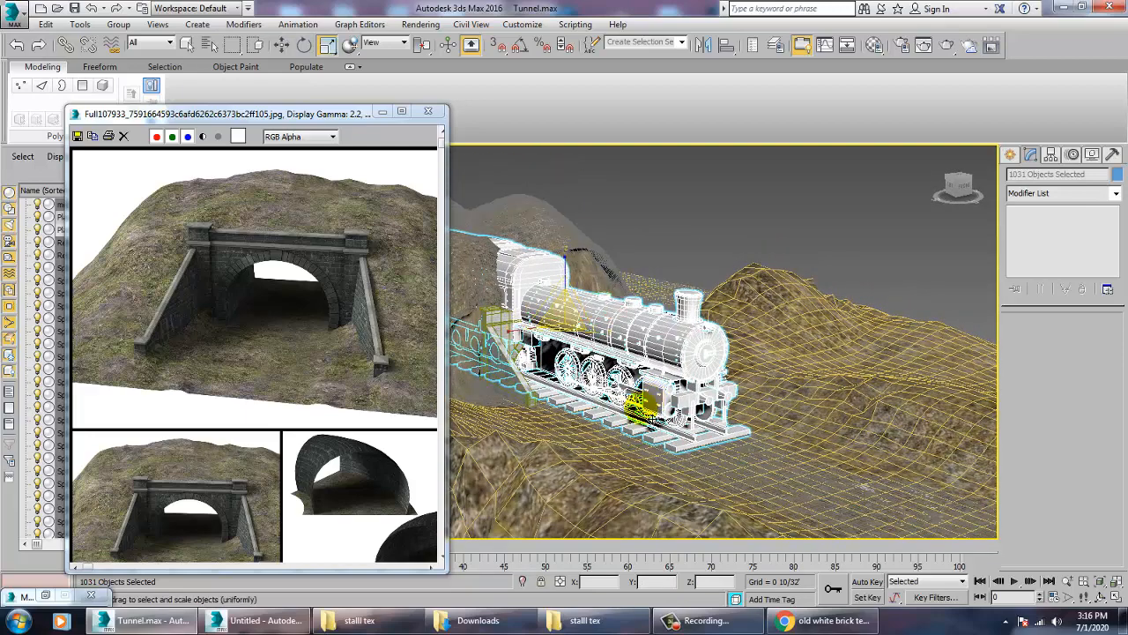
left_click_drag(578, 341, 589, 374)
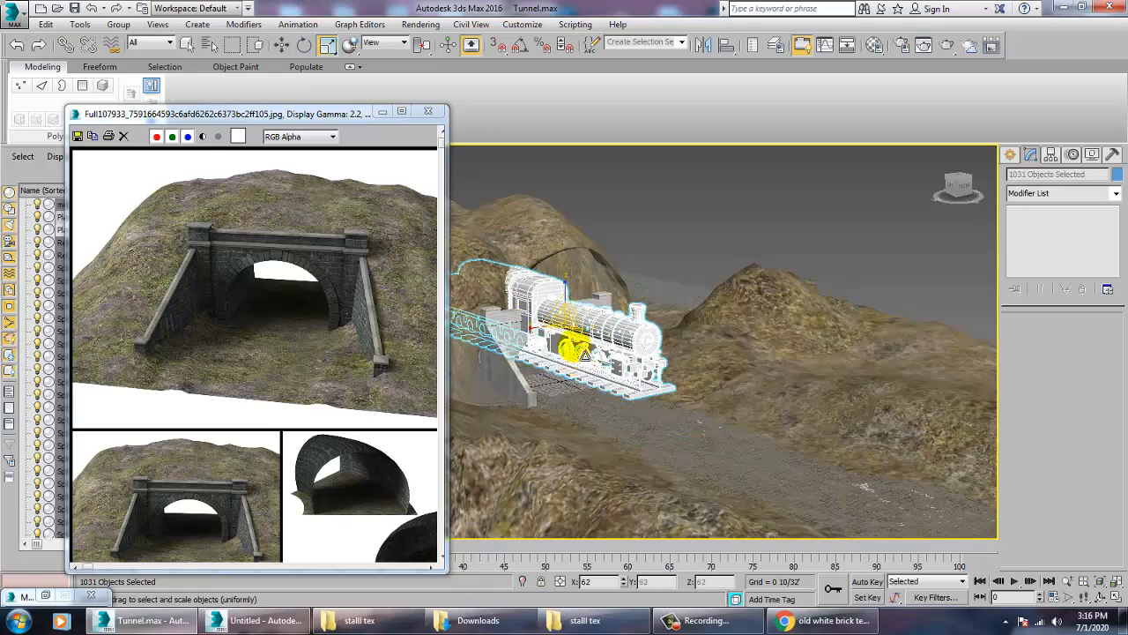
- Lower the train and its track towards the path in front of the tunnel portal
key("w")
left_click_drag(575, 292, 594, 338)
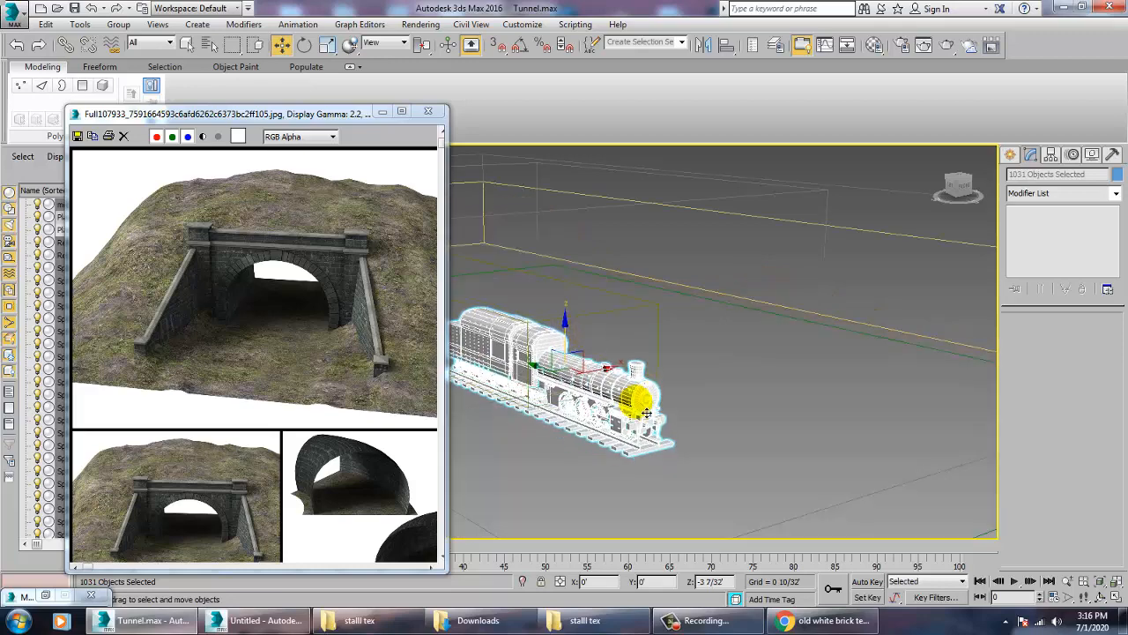
middle_click_drag(649, 410, 601, 406, "alt")
scroll(607, 409, "up", 2)
middle_click_drag(663, 349, 632, 377)
scroll(652, 377, "down", 5)
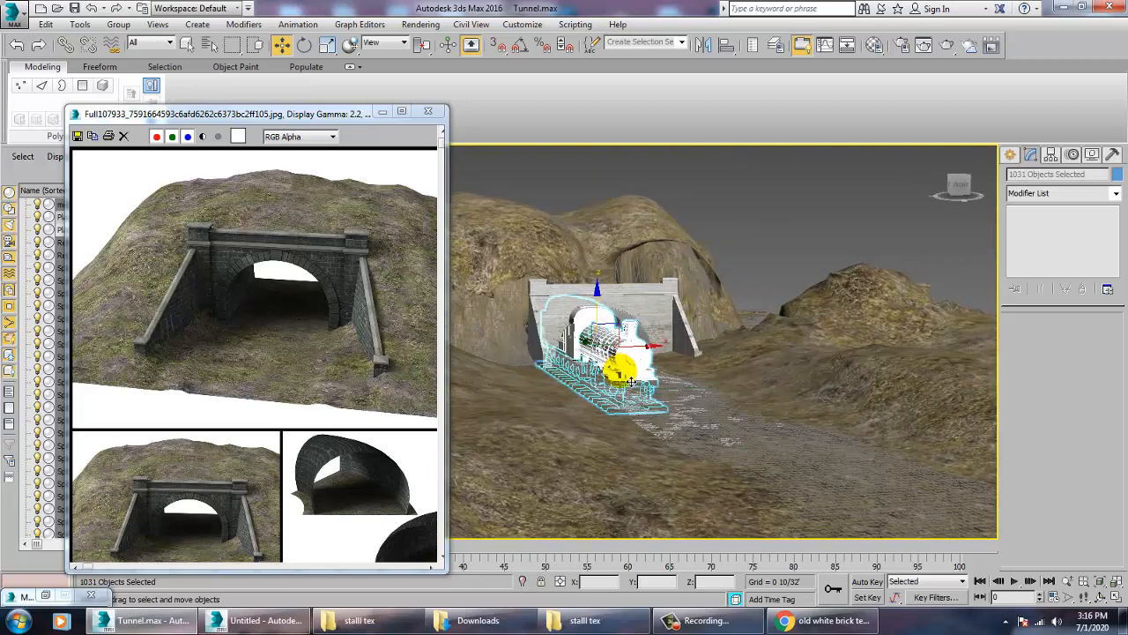
- Scale the train and track down uniformly to about 81% and raise them vertically by about 9/32'
key("r")
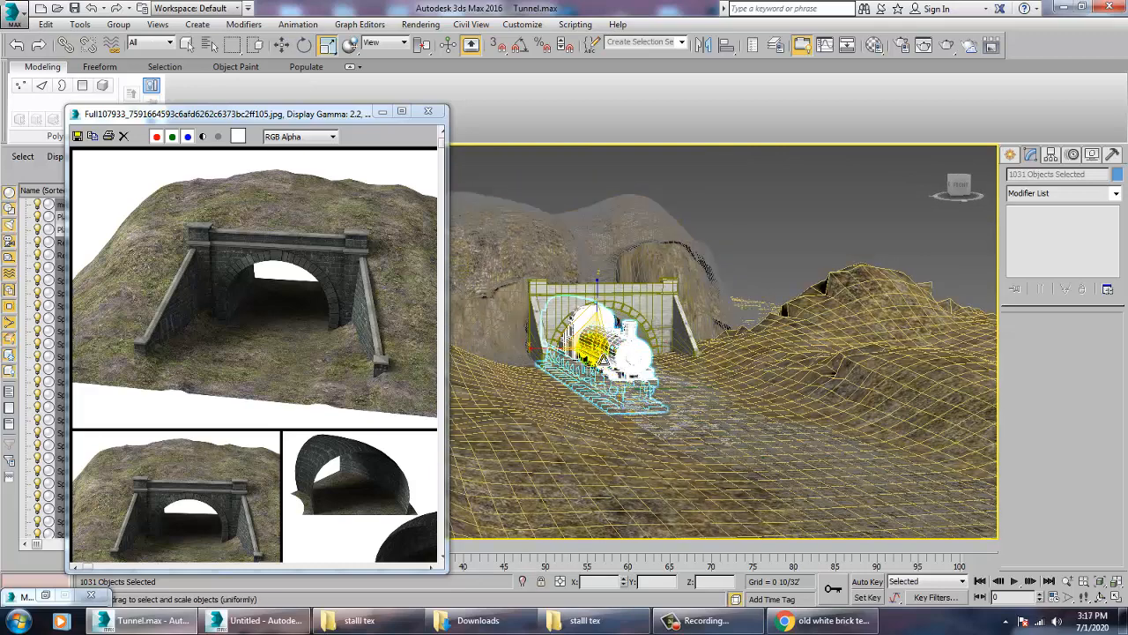
left_click_drag(605, 367, 615, 369)
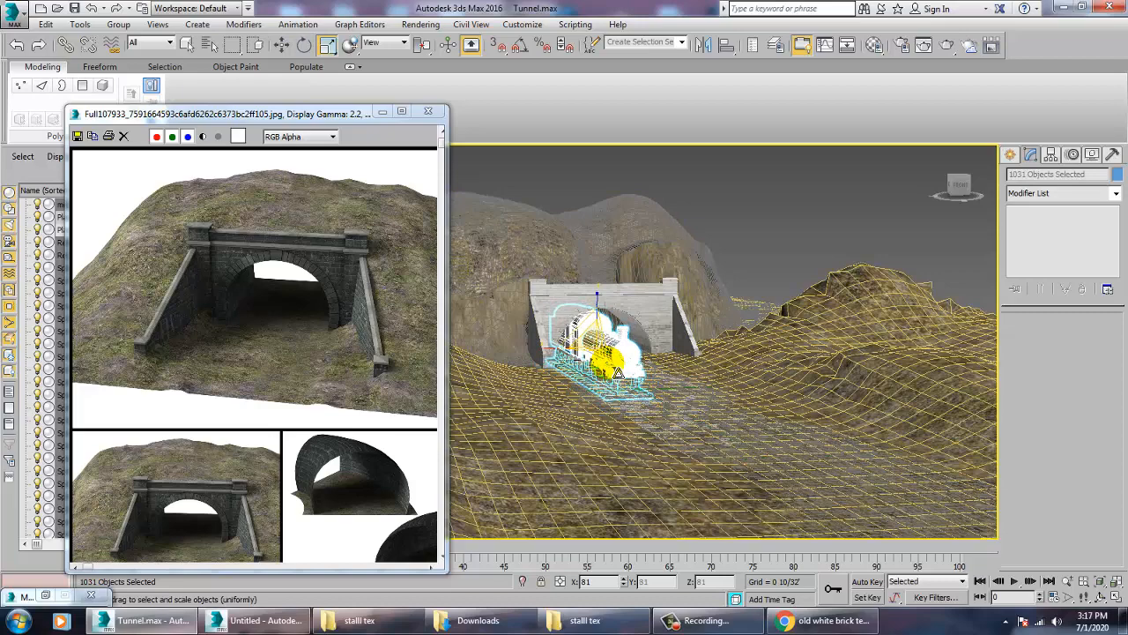
key("w")
scroll(621, 378, "up", 10)
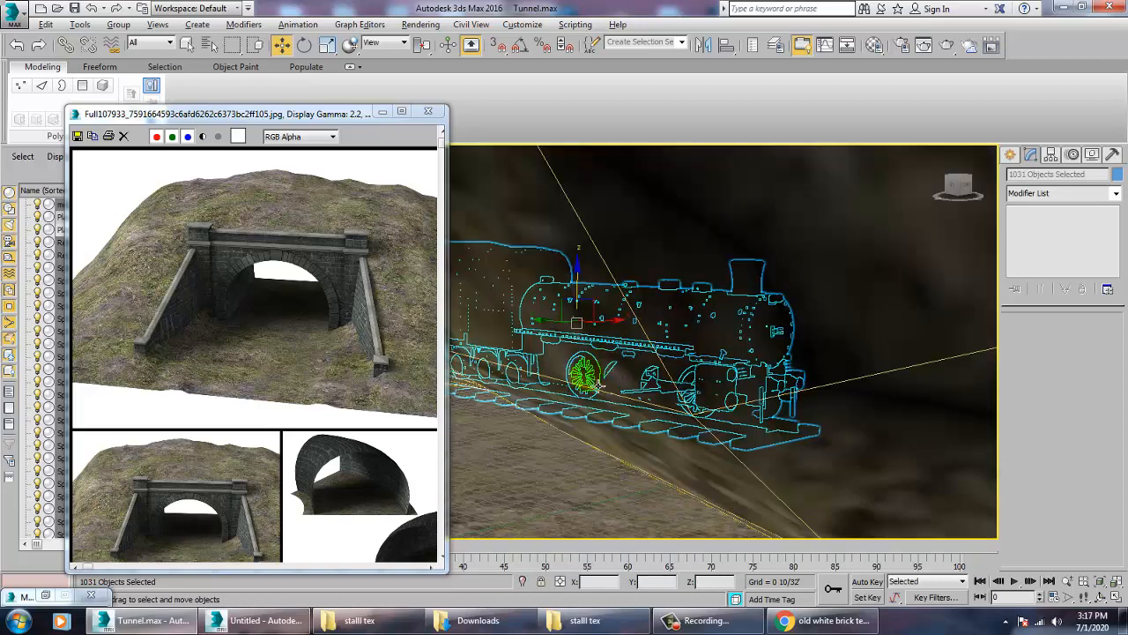
middle_click_drag(589, 387, 595, 377, "alt")
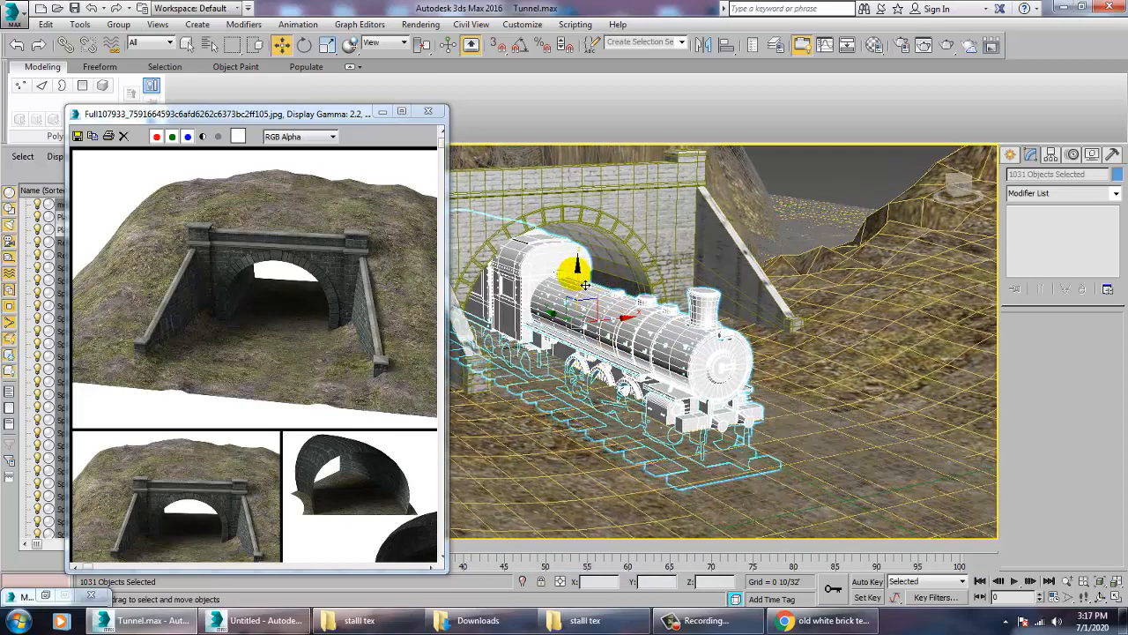
left_click_drag(584, 285, 580, 274)
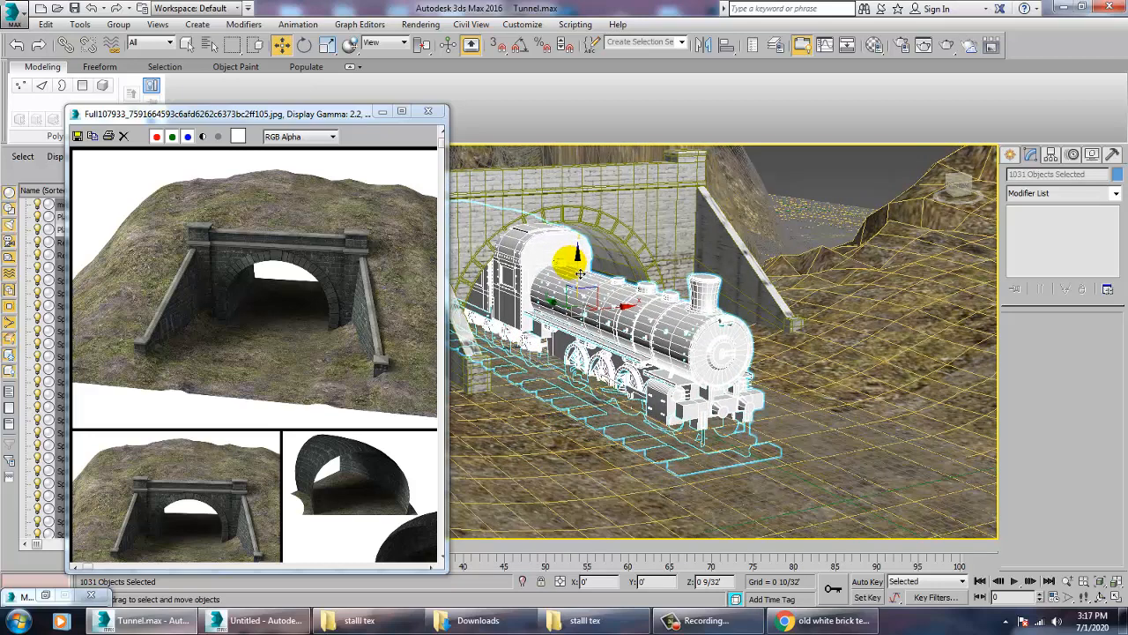
- Readjust the train's uniform scale and shift it sideways along X to centre it in the tunnel opening
key("r")
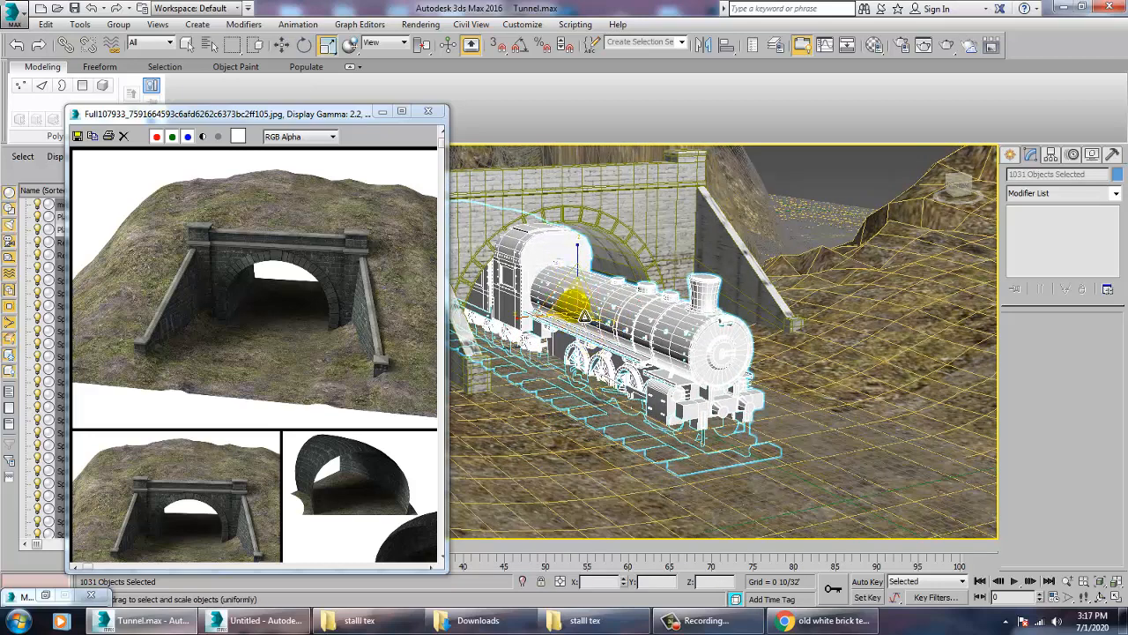
left_click_drag(589, 326, 594, 336)
middle_click_drag(646, 371, 617, 357, "alt")
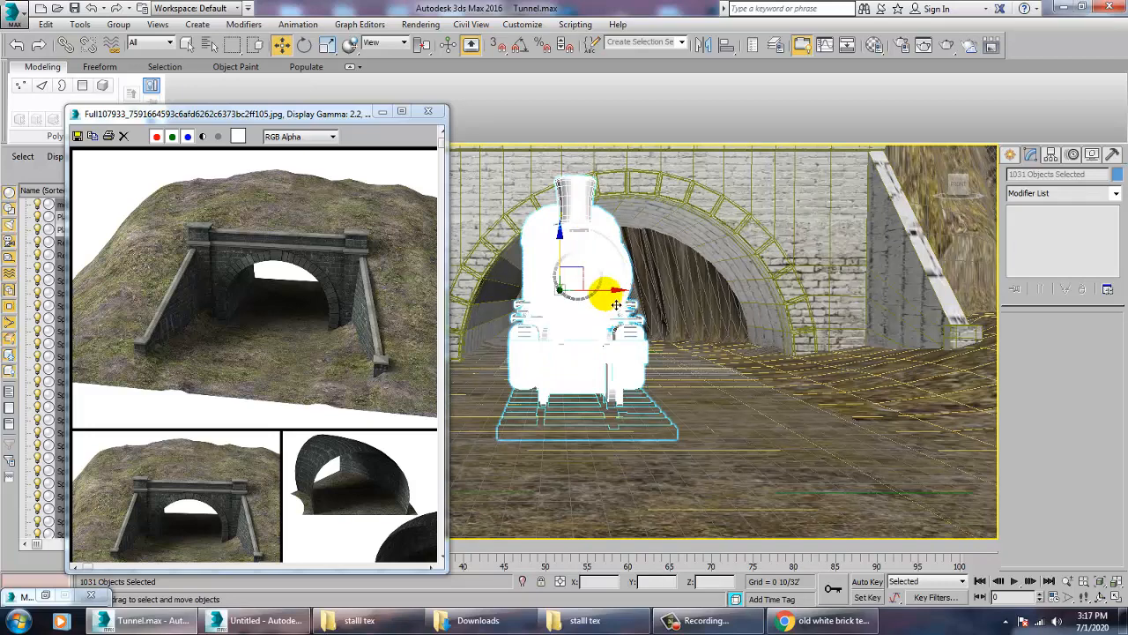
left_click_drag(625, 304, 663, 310)
- Fit the train to the tunnel opening by scaling it uniformly to about 76% and enlarging it again by about 114%
middle_click_drag(663, 310, 698, 343, "alt")
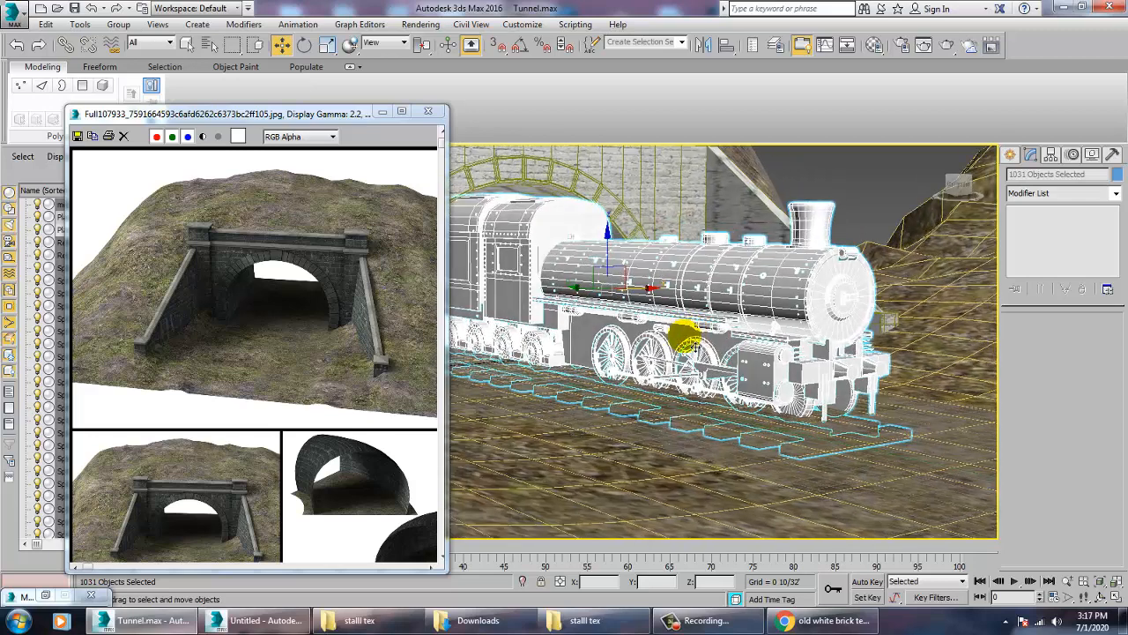
key("r")
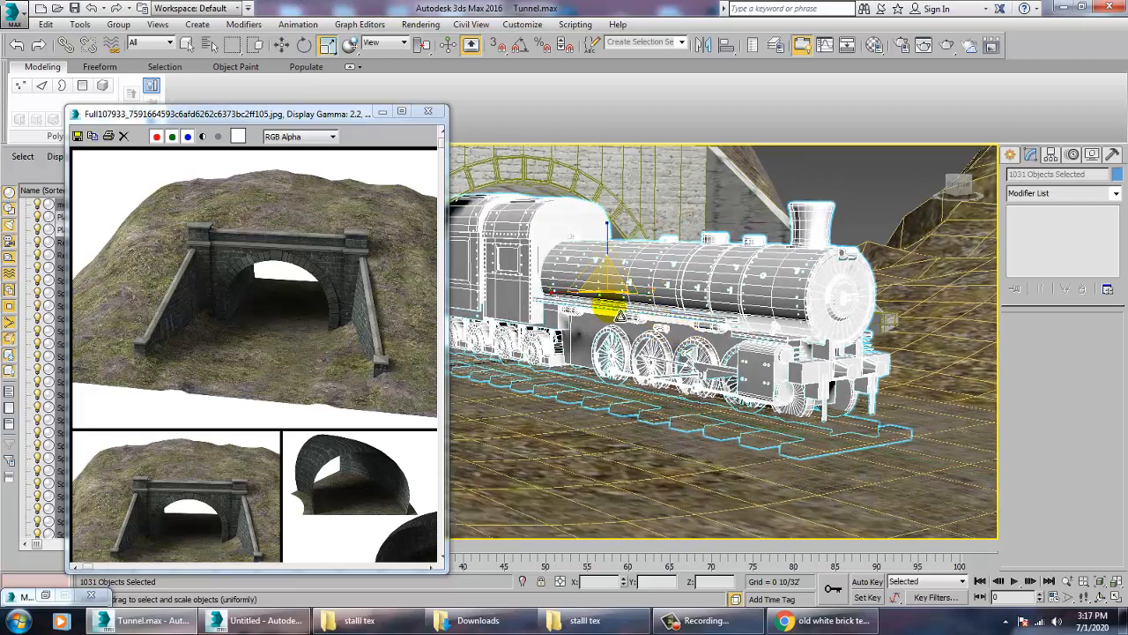
left_click_drag(620, 315, 621, 323)
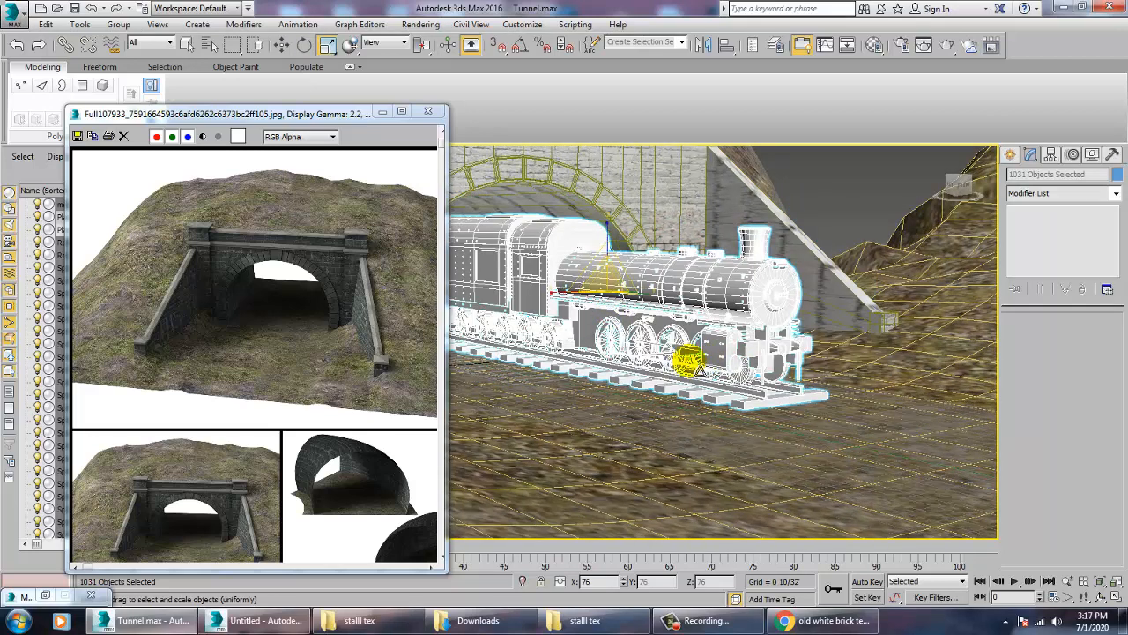
middle_click_drag(688, 361, 638, 347, "alt")
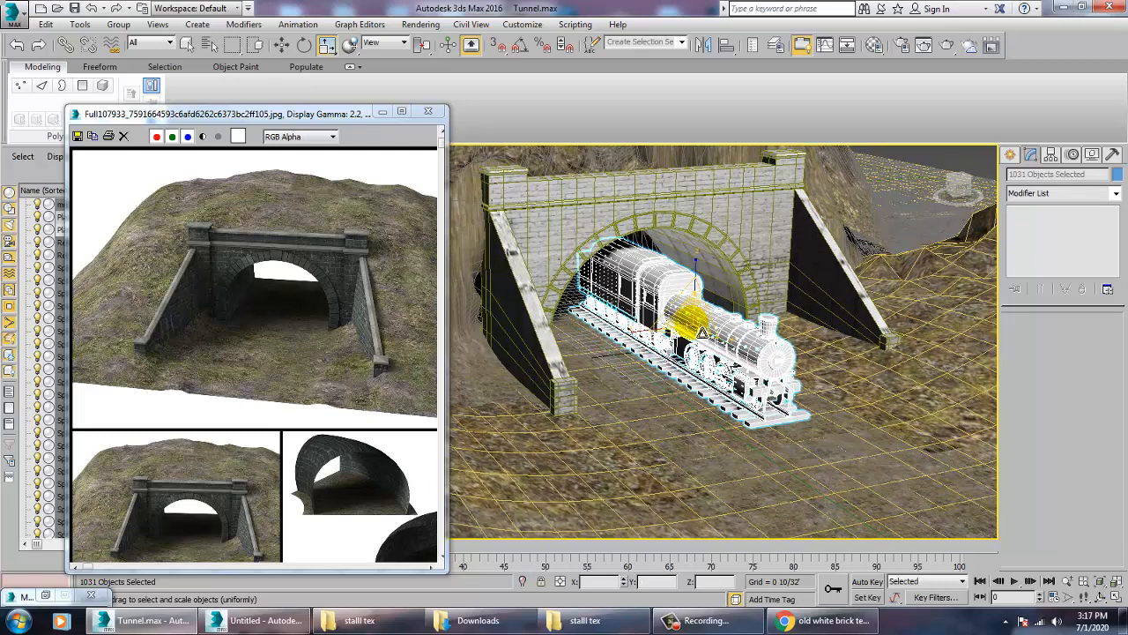
mouse_move(694, 328)
left_mouse_down()
mouse_move(693, 311)
mouse_move(692, 338)
left_mouse_up()
- Raise the train about 3/32' so its sleepers clear the ground, and move it about 1 23/32' along Y into the tunnel
scroll(690, 339, "up", 8)
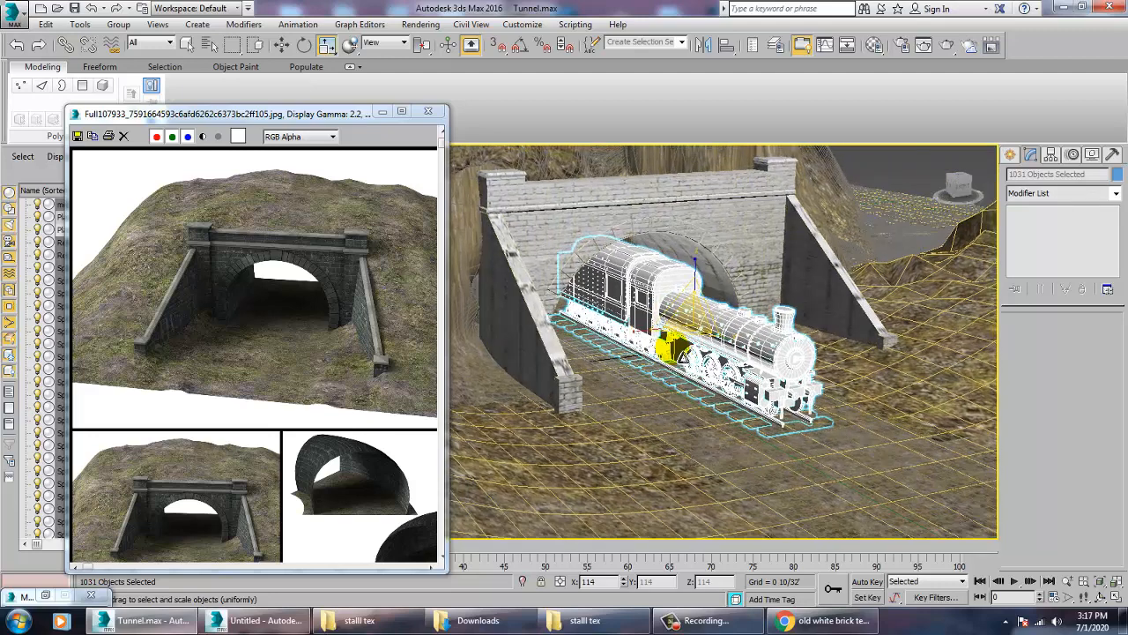
key("w")
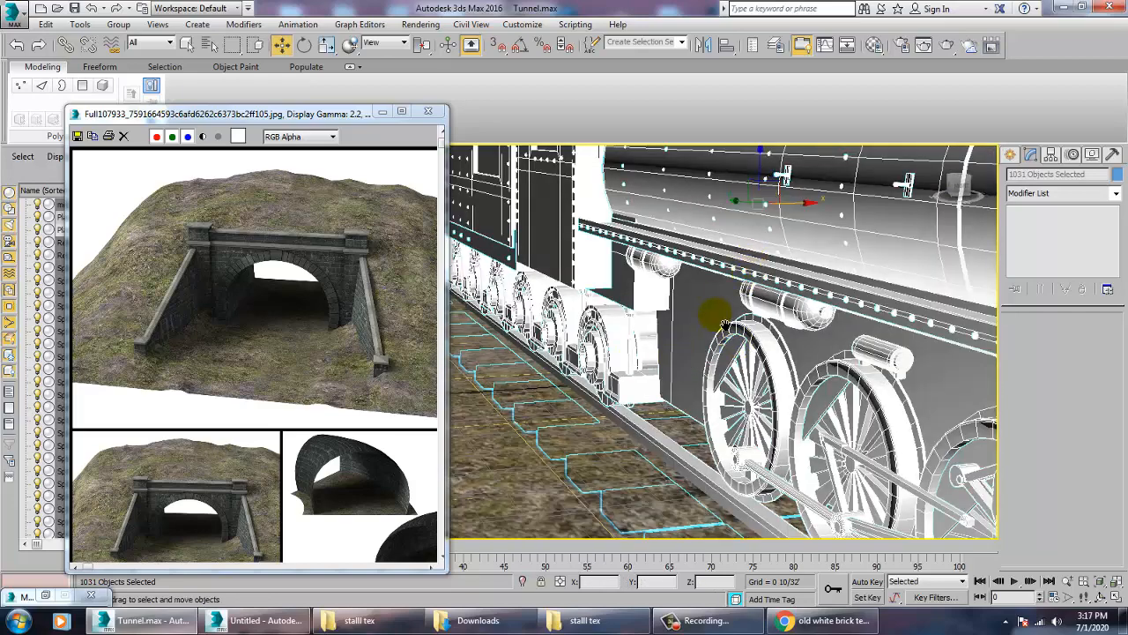
scroll(690, 339, "down", 8)
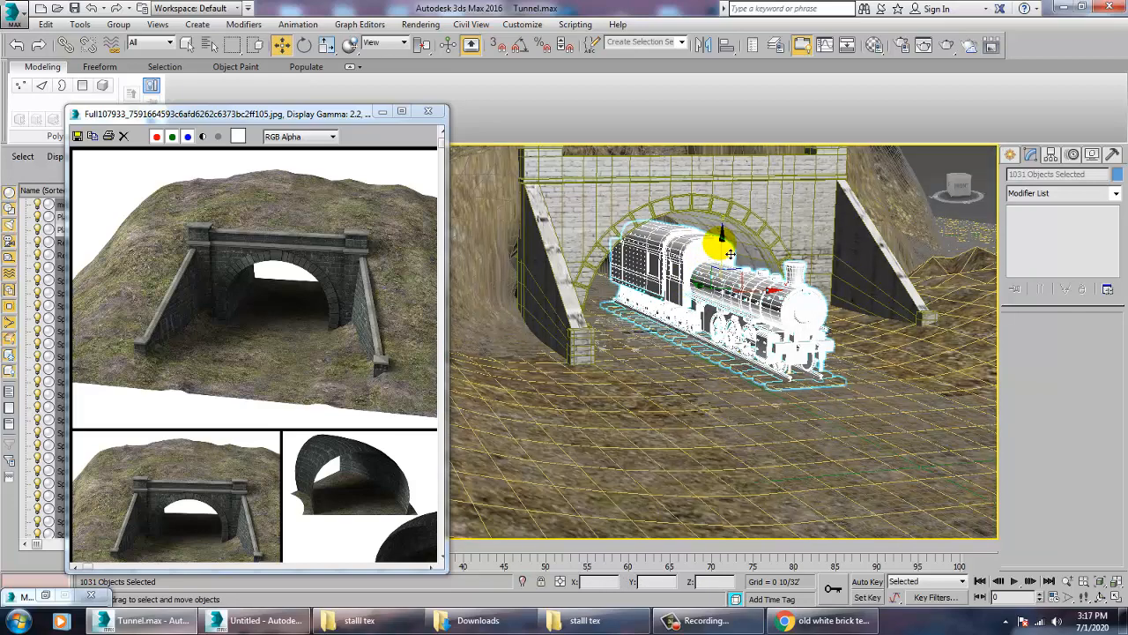
left_click_drag(729, 253, 721, 252)
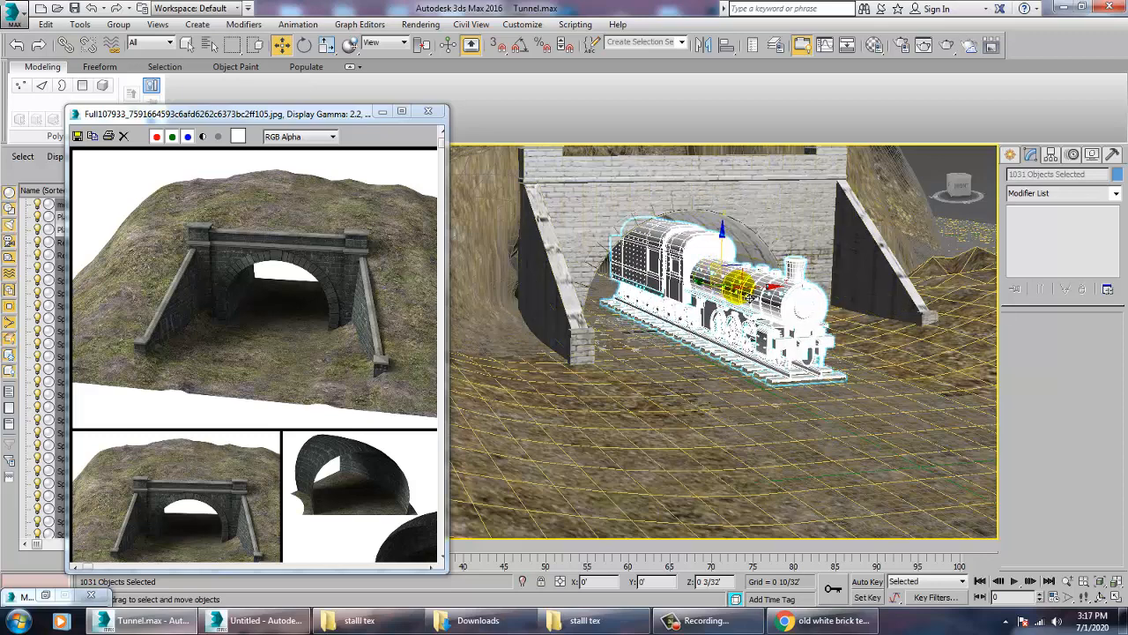
middle_click_drag(719, 254, 700, 283, "alt")
left_click_drag(700, 283, 656, 265)
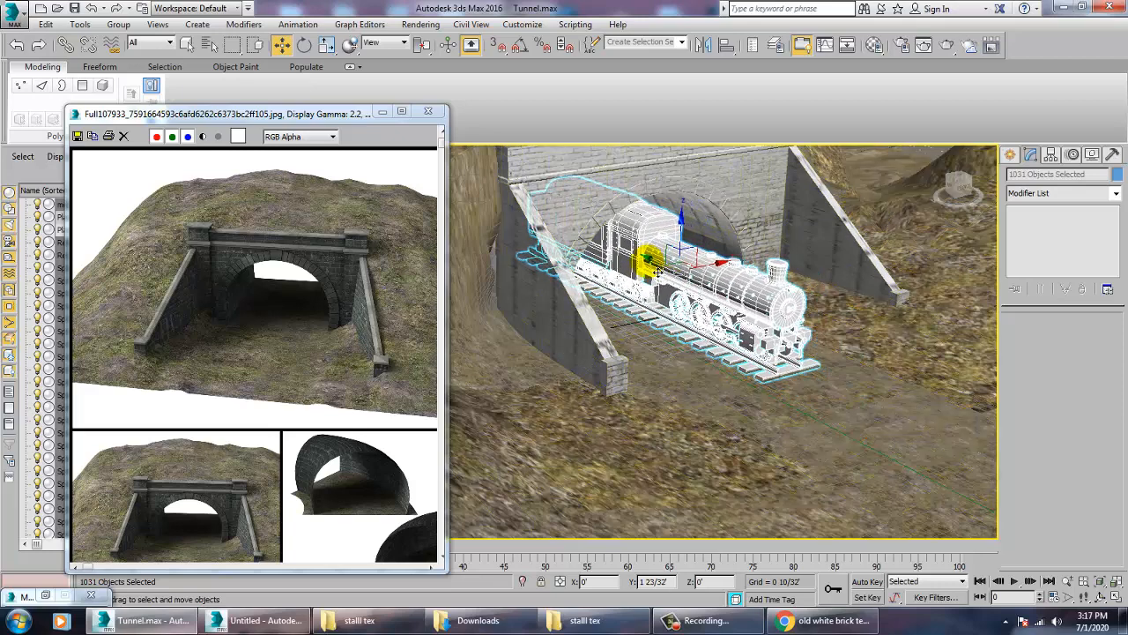
left_click(831, 250)
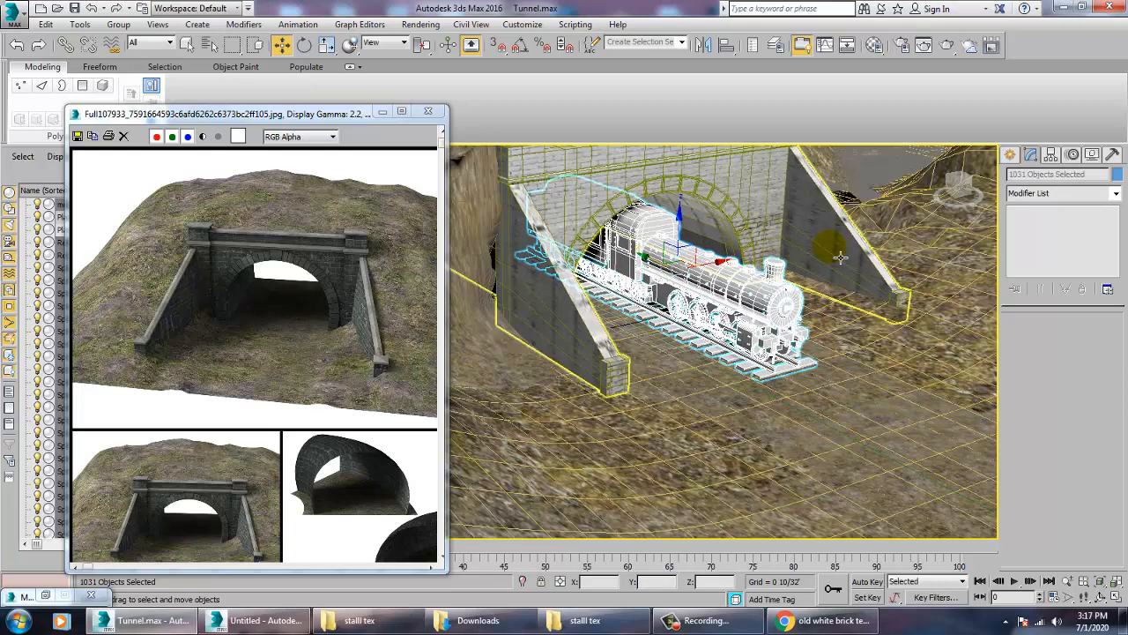
- Select both rails of the track under the train and convert them to Editable Poly
left_click(780, 378)
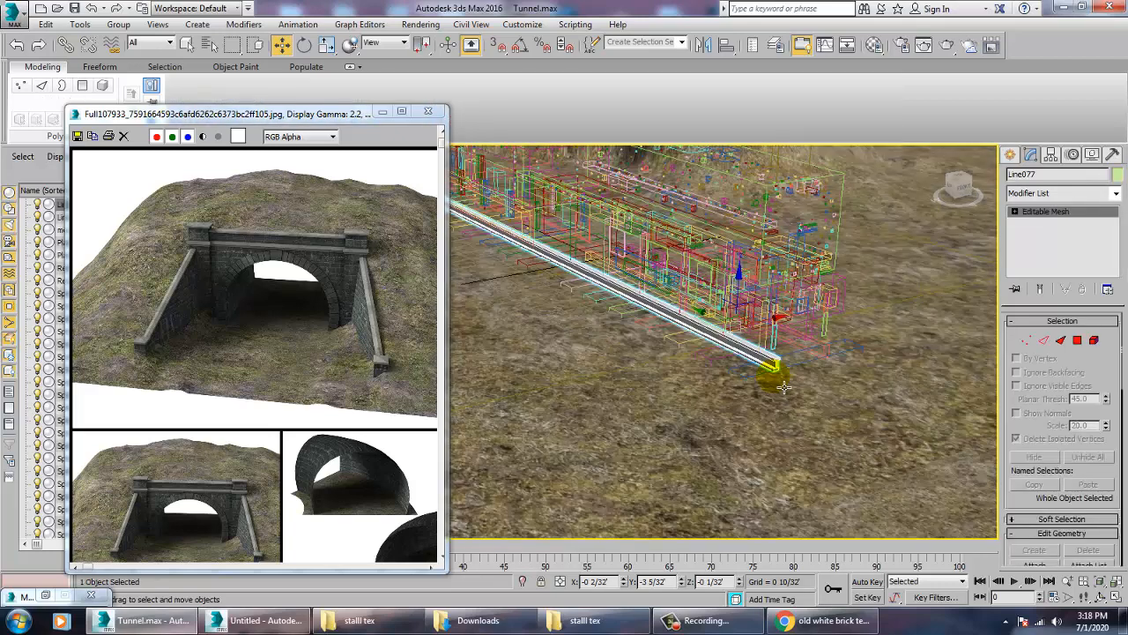
middle_click_drag(772, 379, 757, 377, "alt")
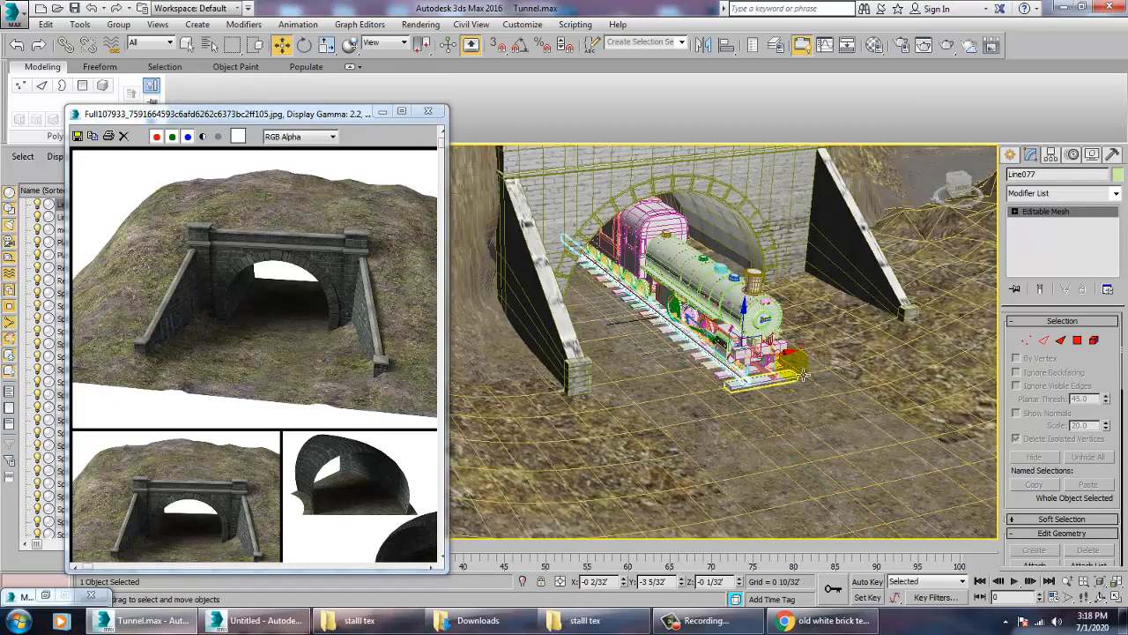
left_click(784, 380, "ctrl")
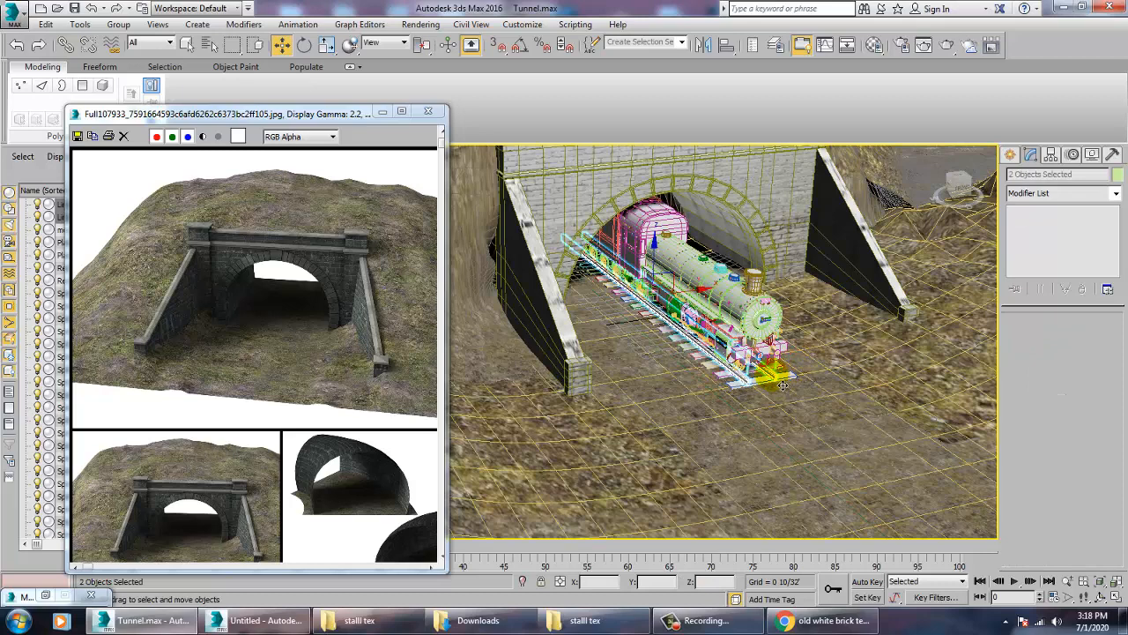
right_click(783, 385)
mouse_move(820, 513)
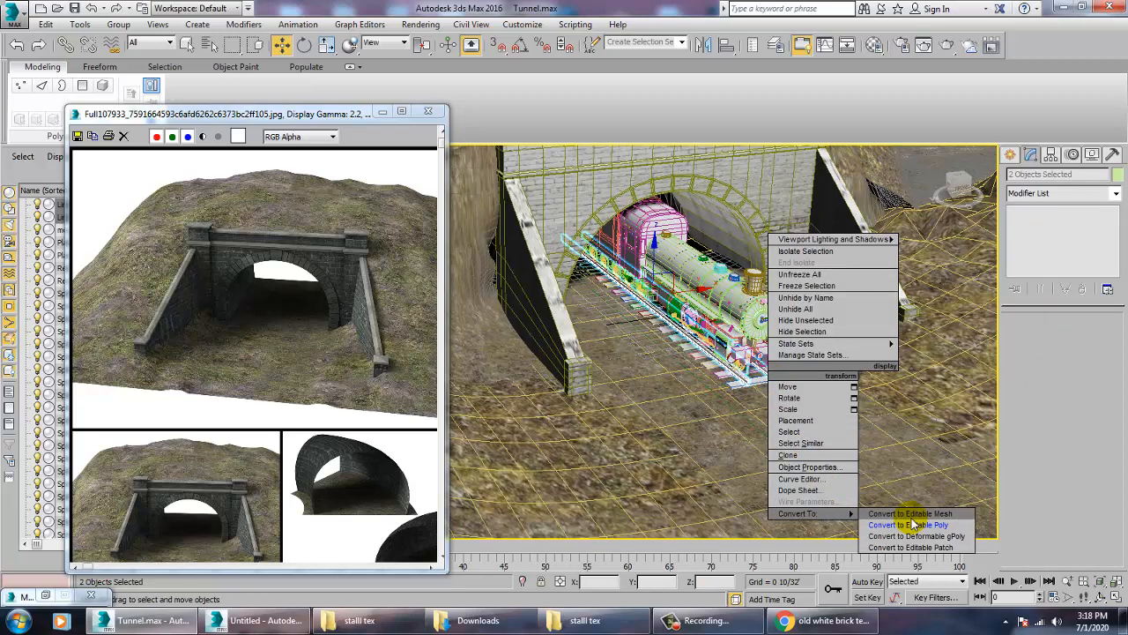
left_click(913, 523)
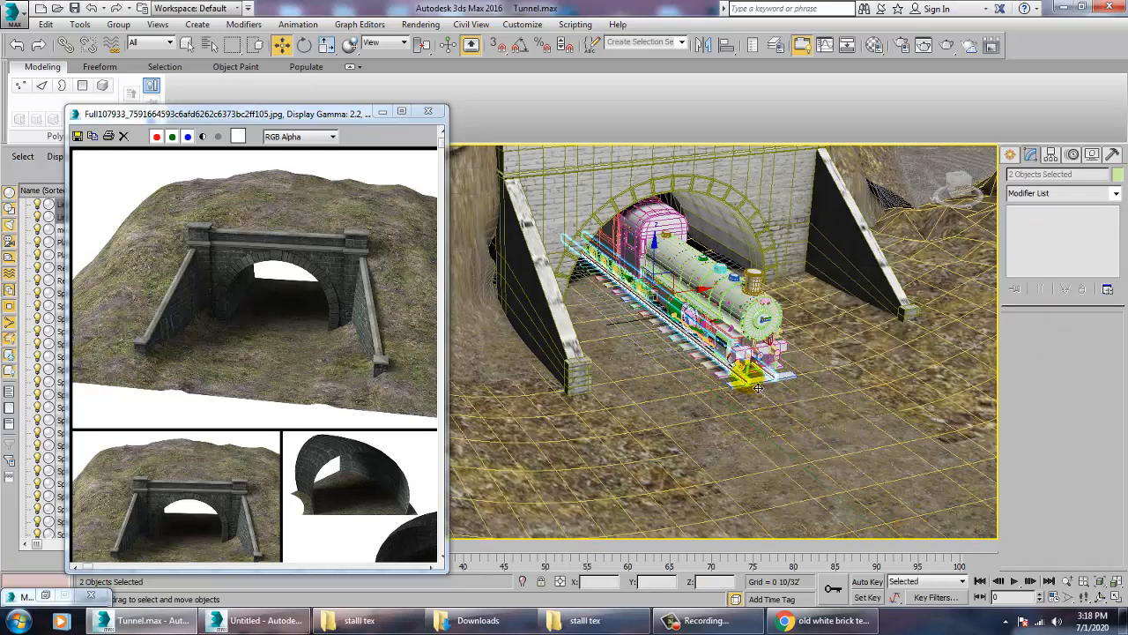
- Extend the nearer rail away from the tunnel by moving its front end vertices along Y to about -13 31/32'
middle_click_drag(758, 392, 624, 370, "alt")
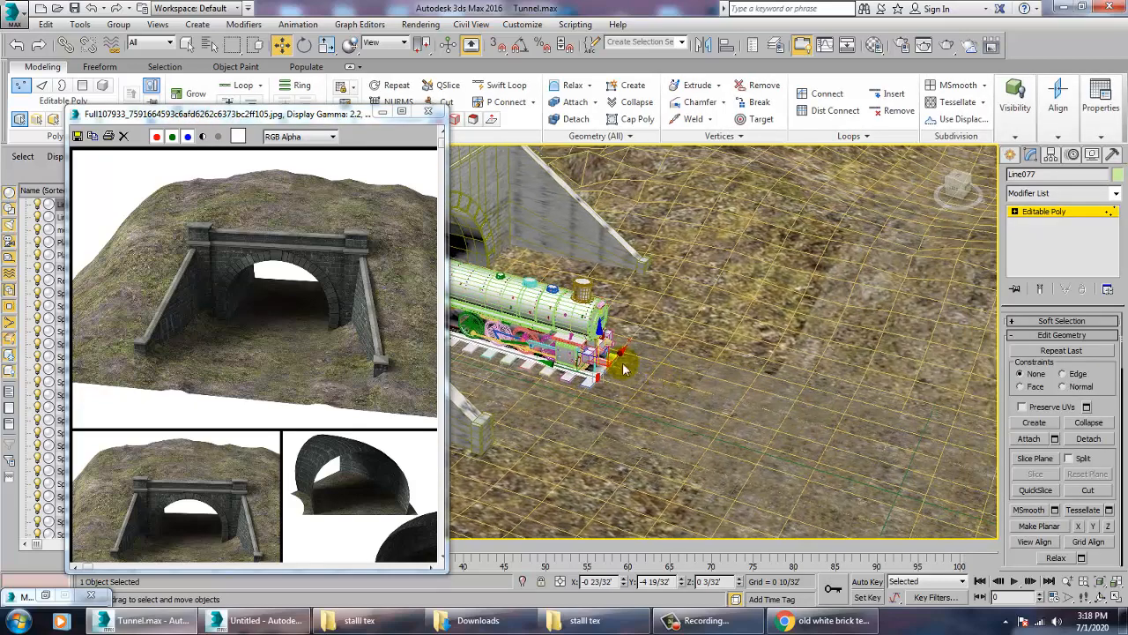
left_click_drag(567, 374, 950, 490)
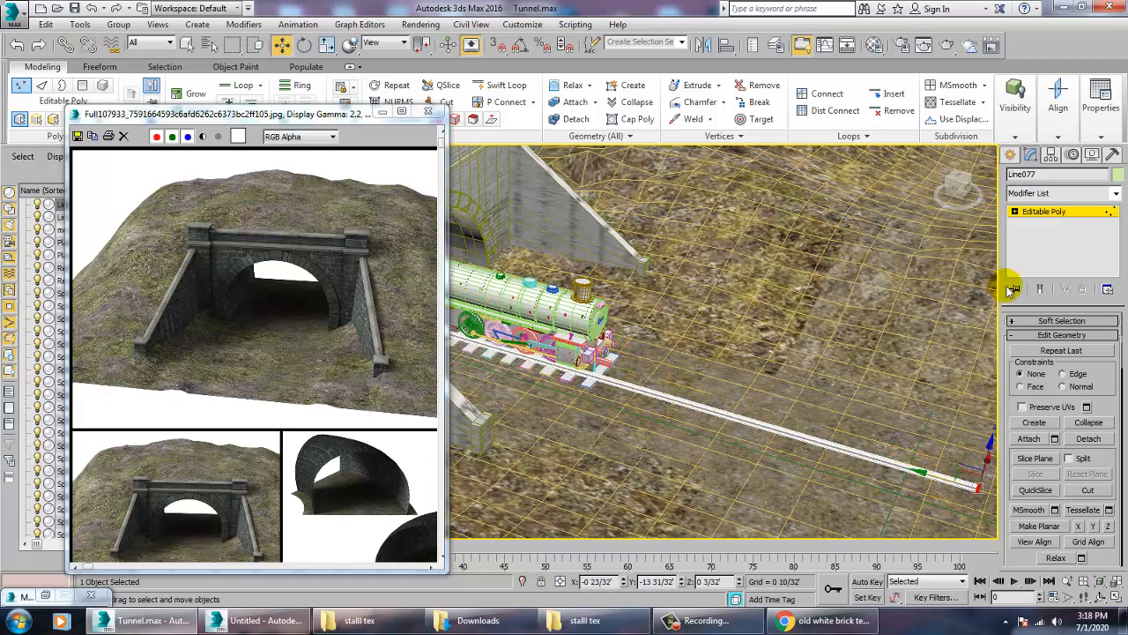
left_click(1042, 216)
- Extend the farther rail to match by moving its front end vertices along Y to about -14 2/32'
left_click(609, 364)
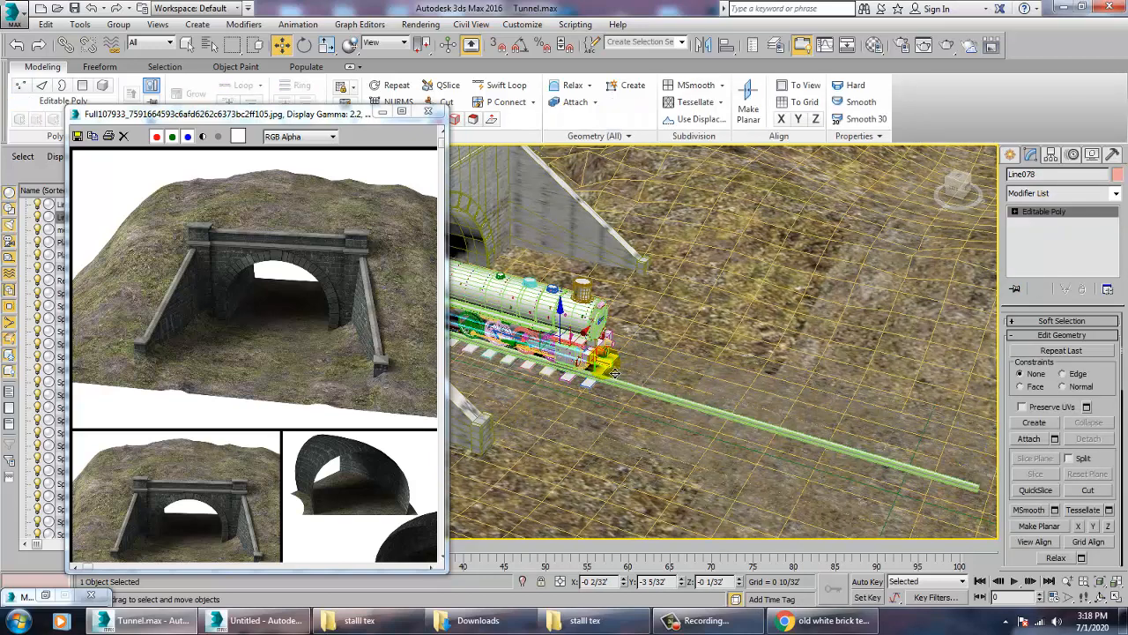
key("1")
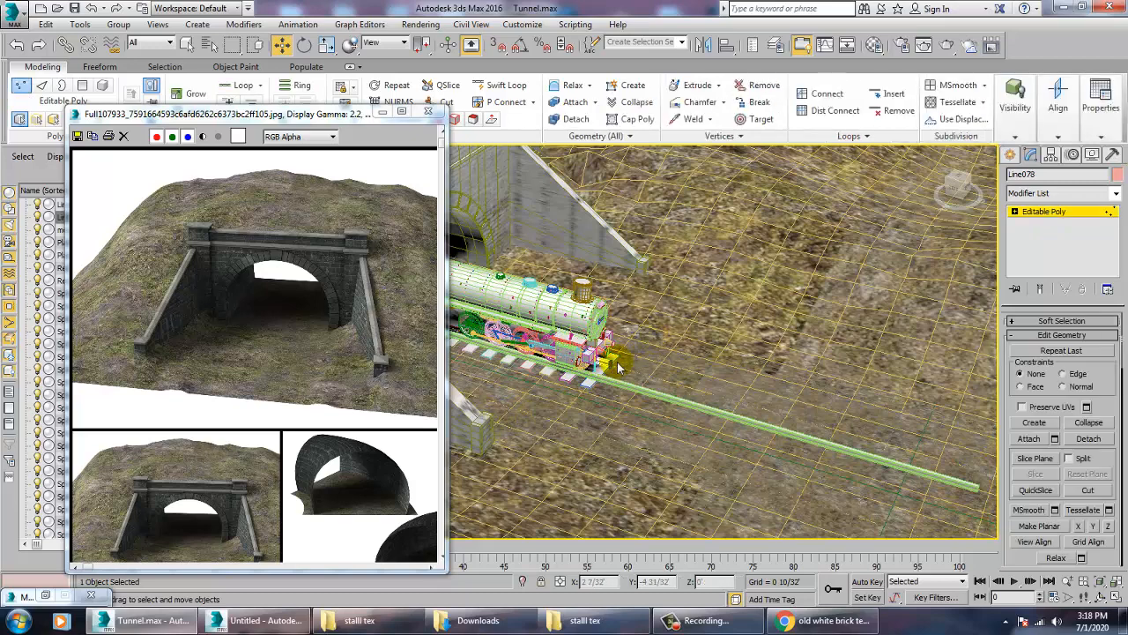
left_click_drag(559, 414, 556, 412)
left_click_drag(566, 349, 905, 441)
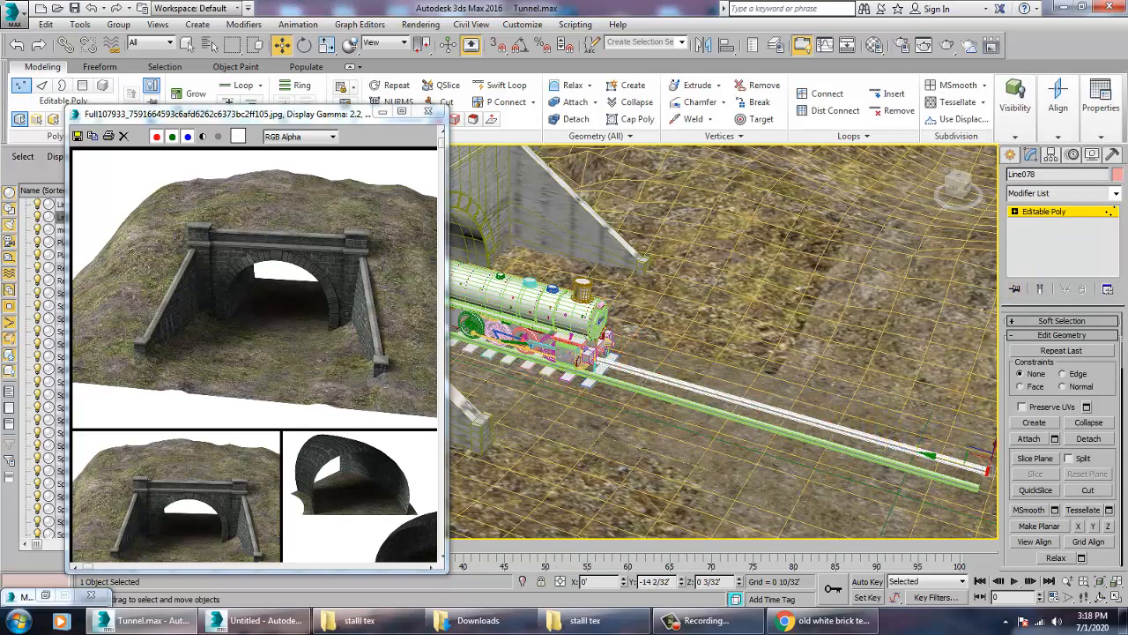
- Copy the sleeper at the train's front repeatedly along Y, filling the extended rails with sleepers out to about -12 3/32'
left_click(1042, 212)
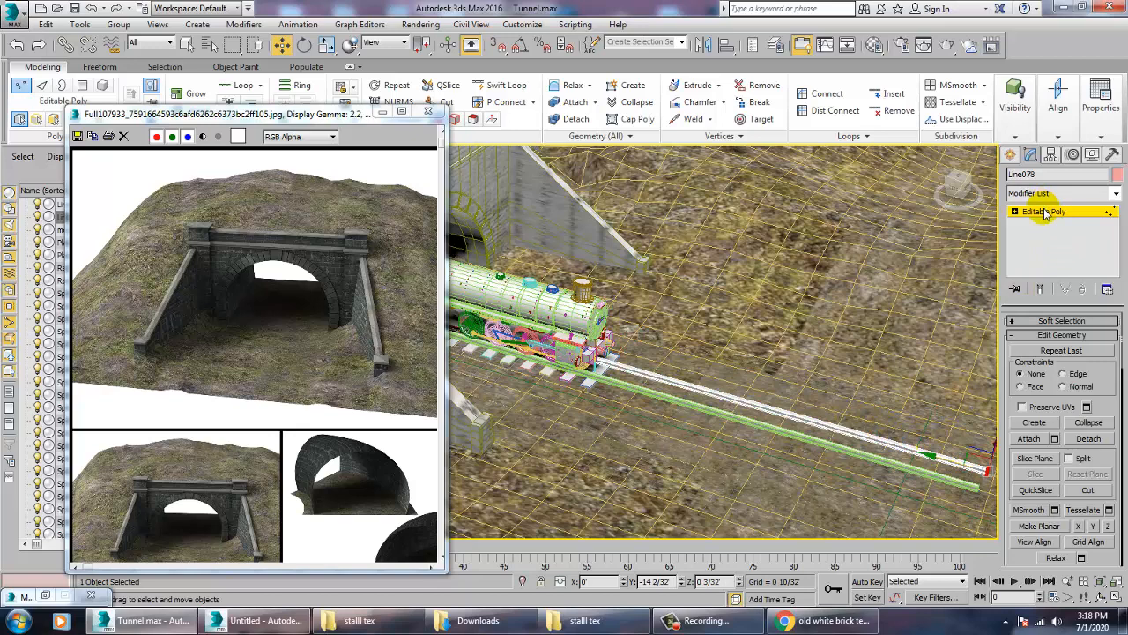
left_click(612, 381)
left_click(611, 381)
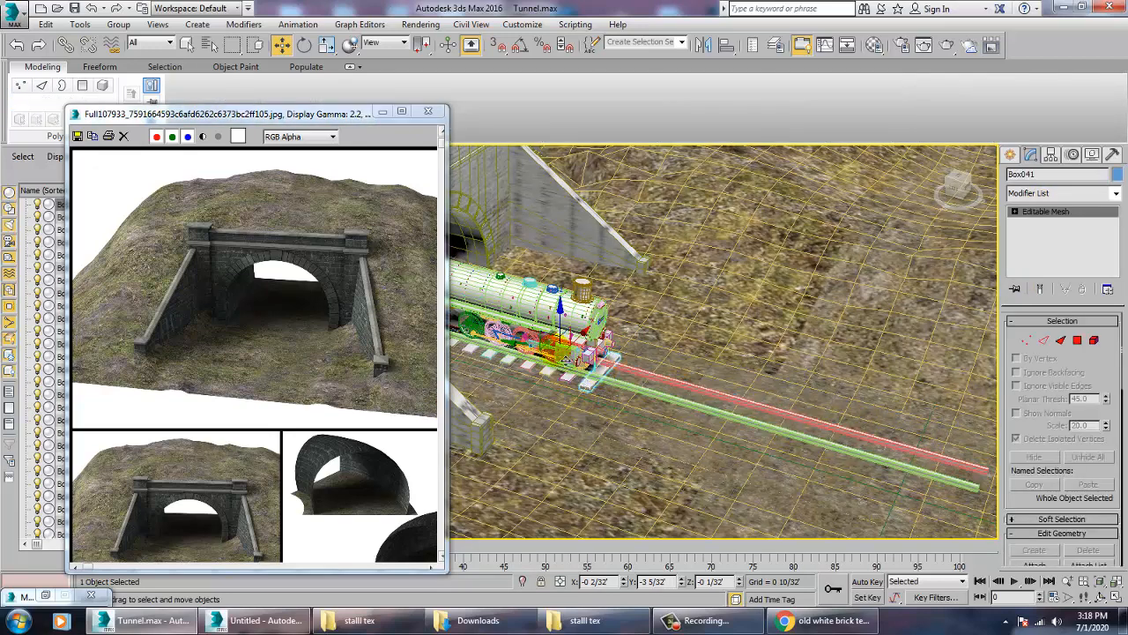
left_click(617, 377)
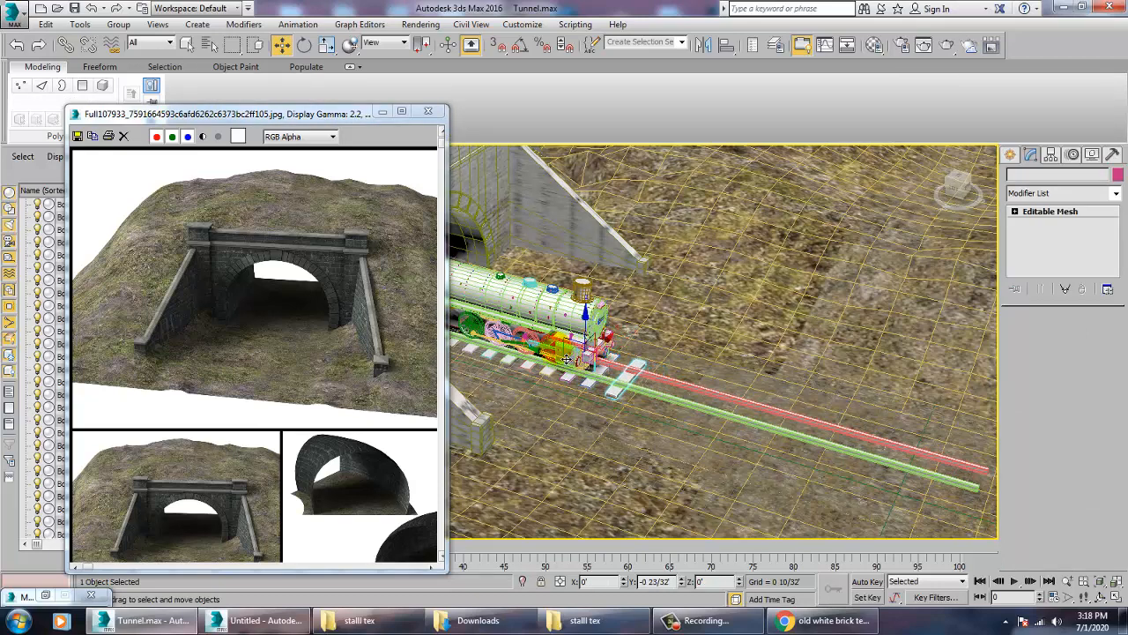
left_click_drag(566, 356, 577, 354)
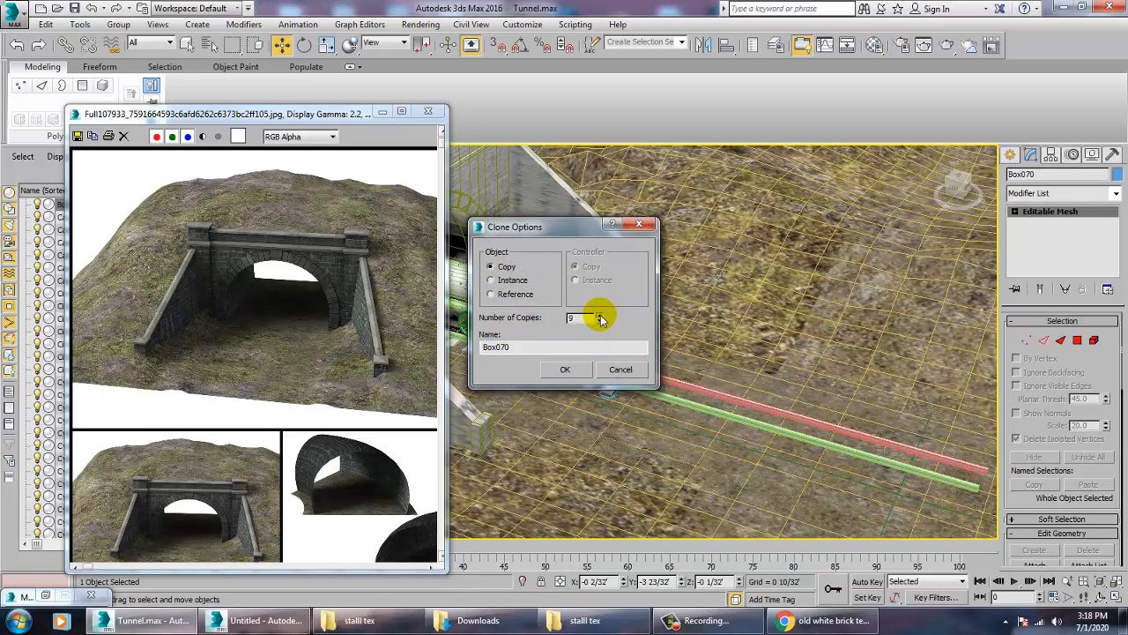
left_click(565, 372)
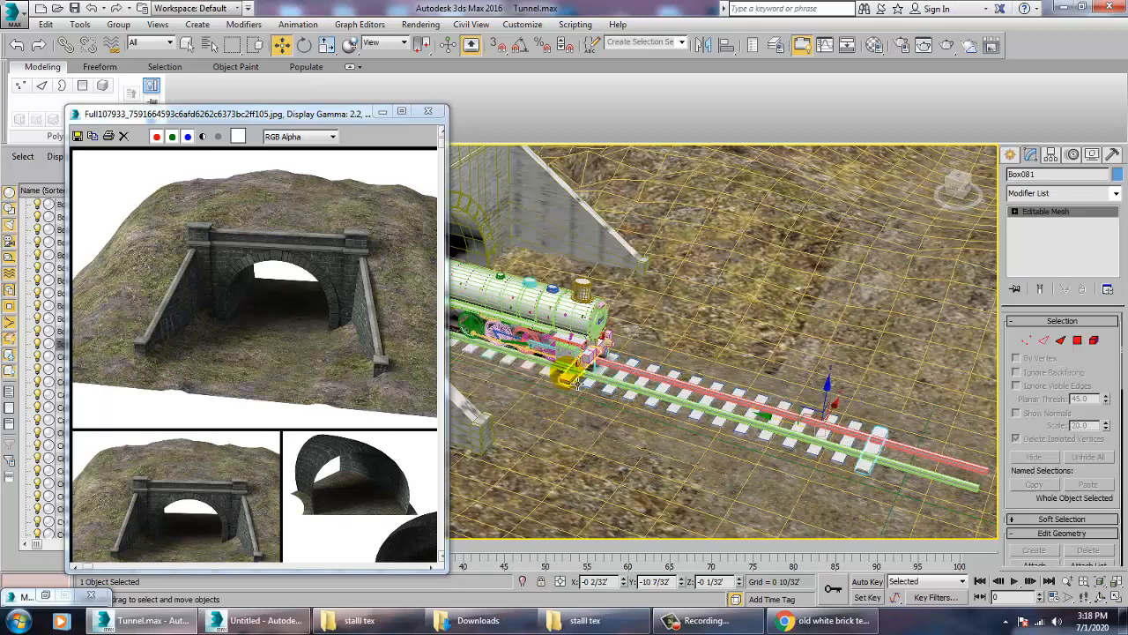
left_click_drag(787, 429, 818, 432)
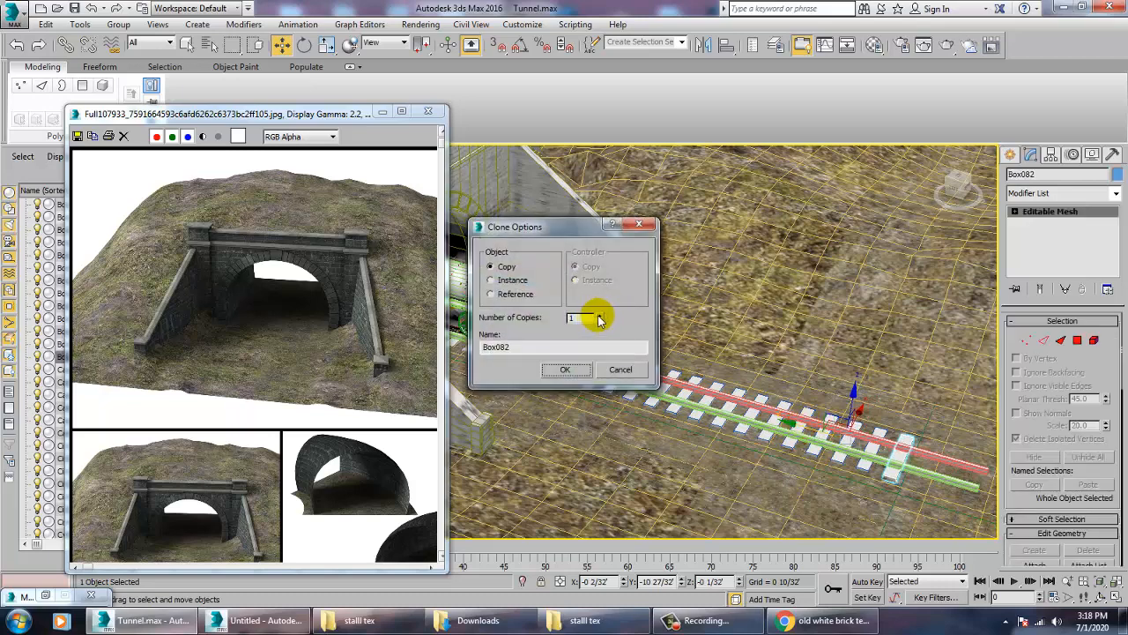
left_click(571, 368)
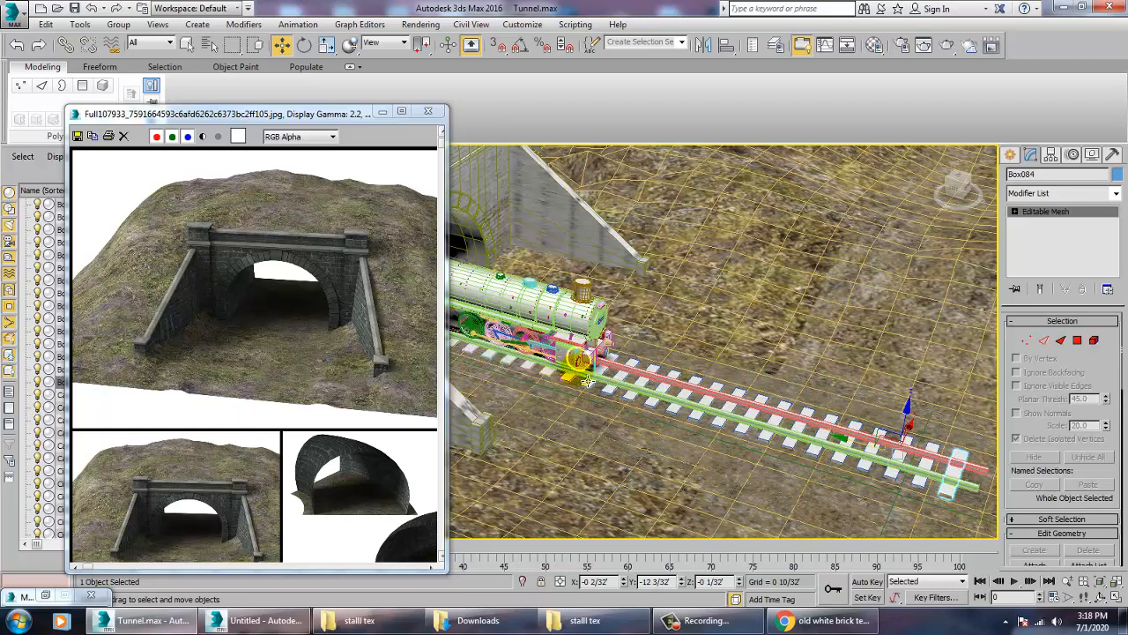
- Examine the ground surfaces around the new track, with the terrain 1 mesh shown both see-through and solid
middle_click_drag(550, 356, 672, 557, "alt")
left_click(668, 520)
middle_click_drag(742, 453, 667, 284)
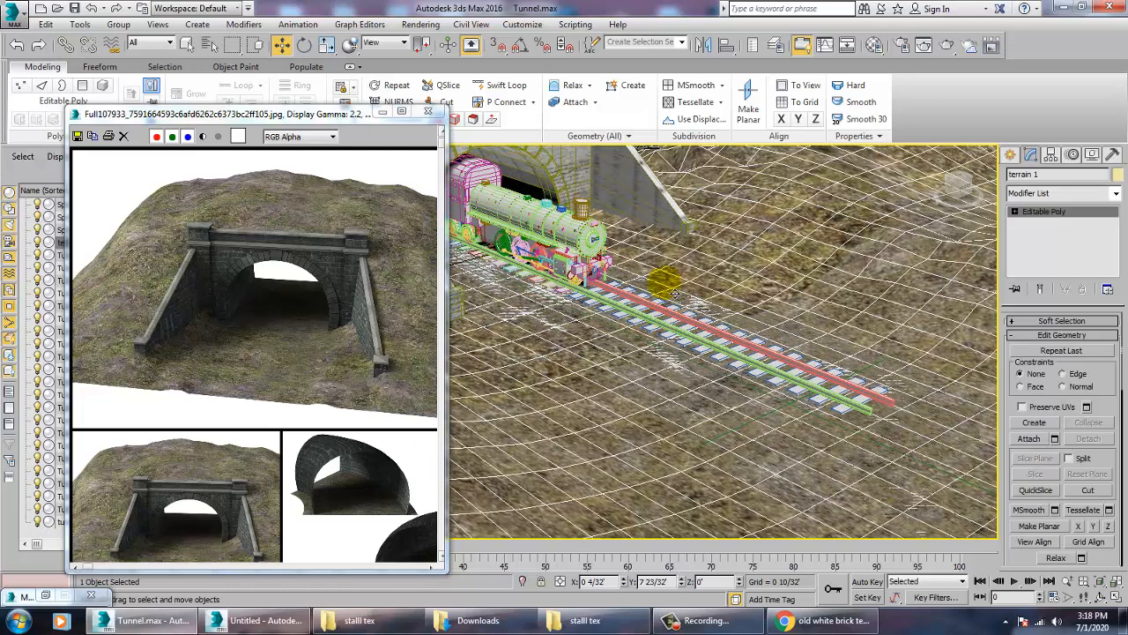
key("alt+x")
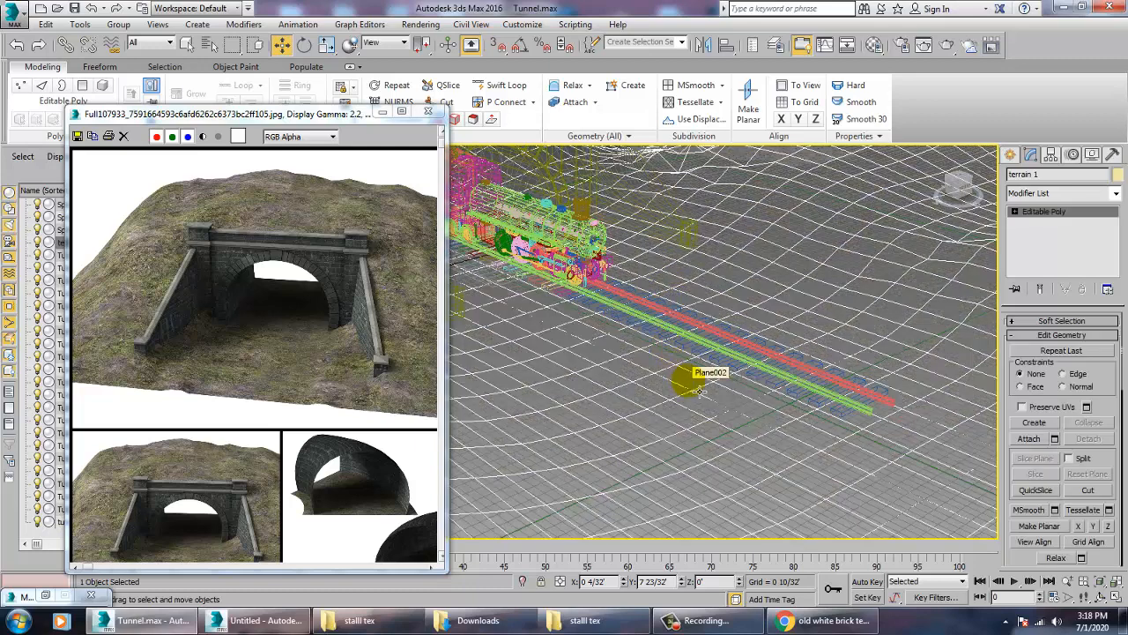
key("alt+x")
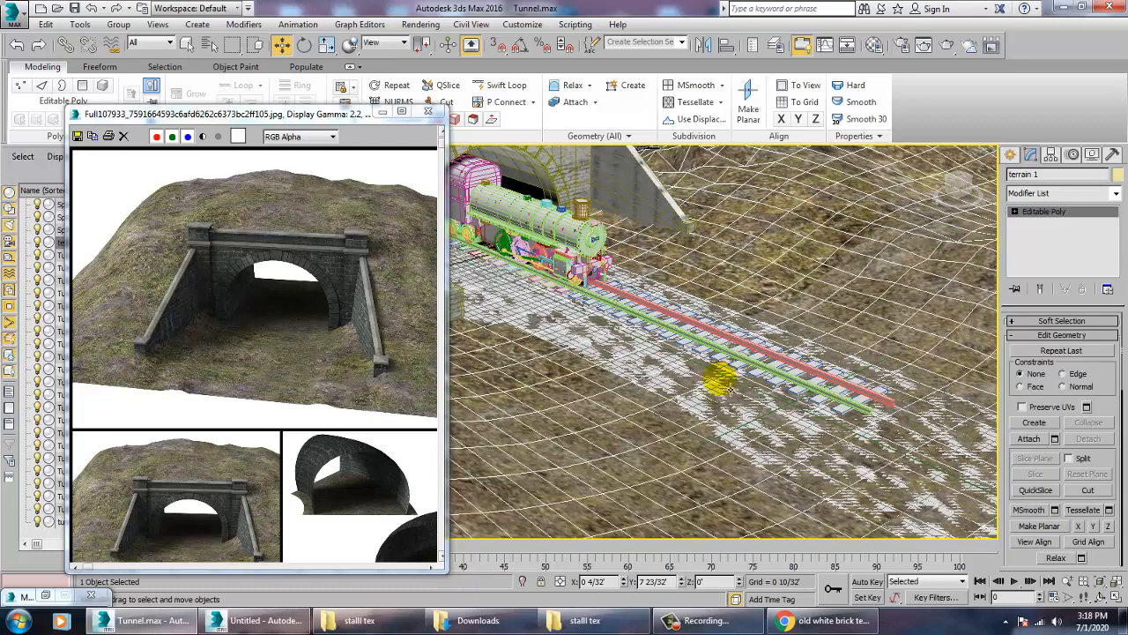
key("ctrl+z")
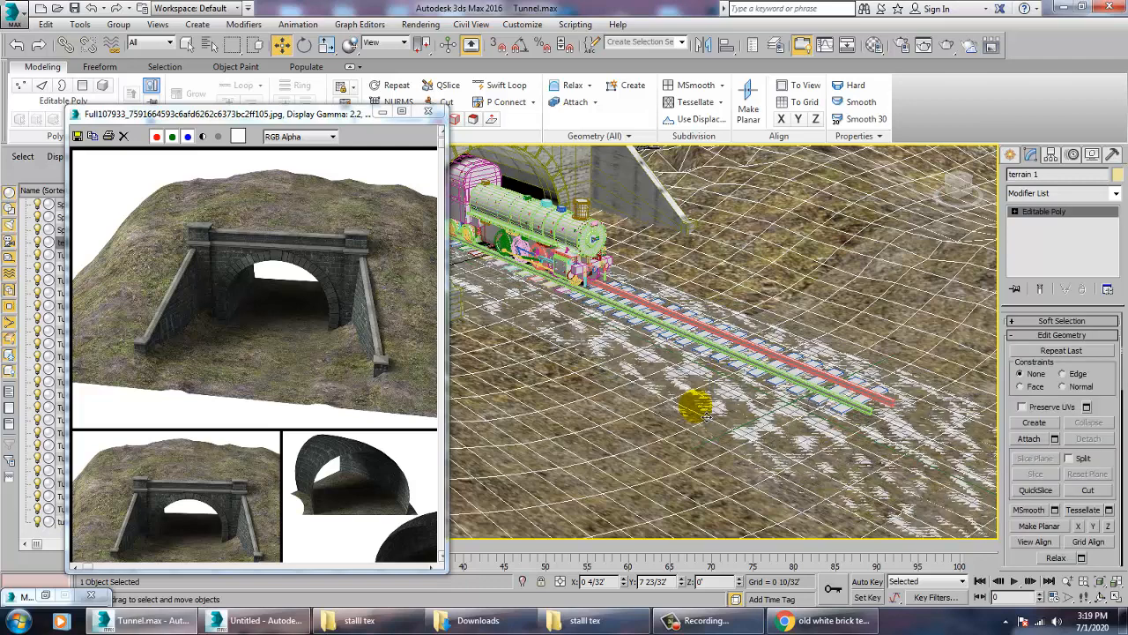
key("ctrl+z")
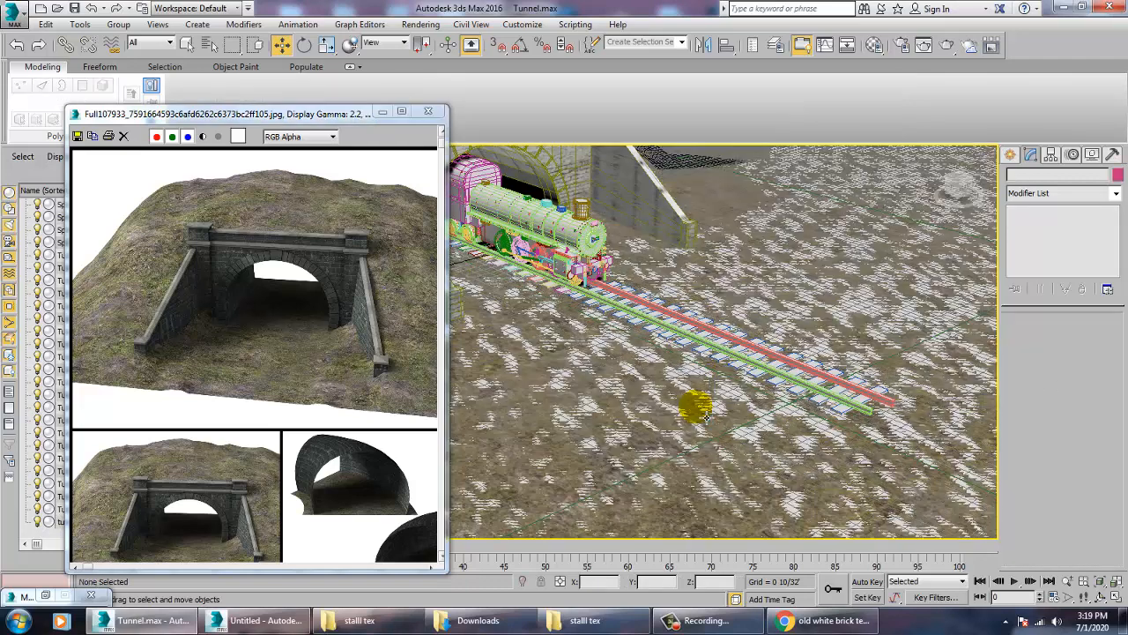
- Examine how the ground plane overlaps the terrain from the track out to the terrain's far edge
left_click(684, 342)
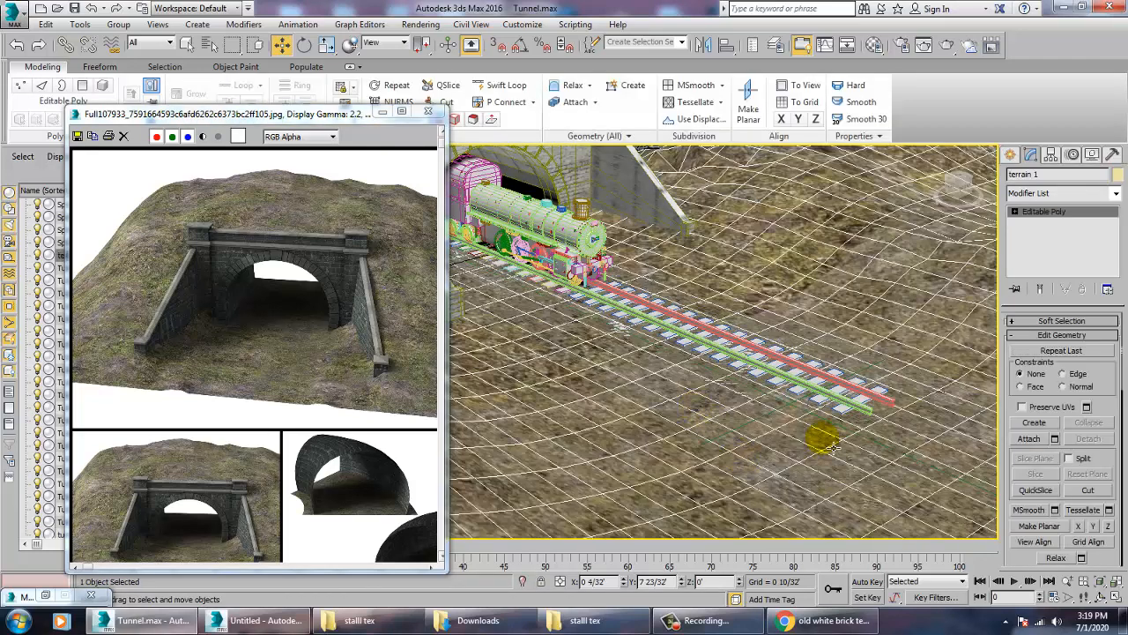
scroll(824, 431, "up", 8)
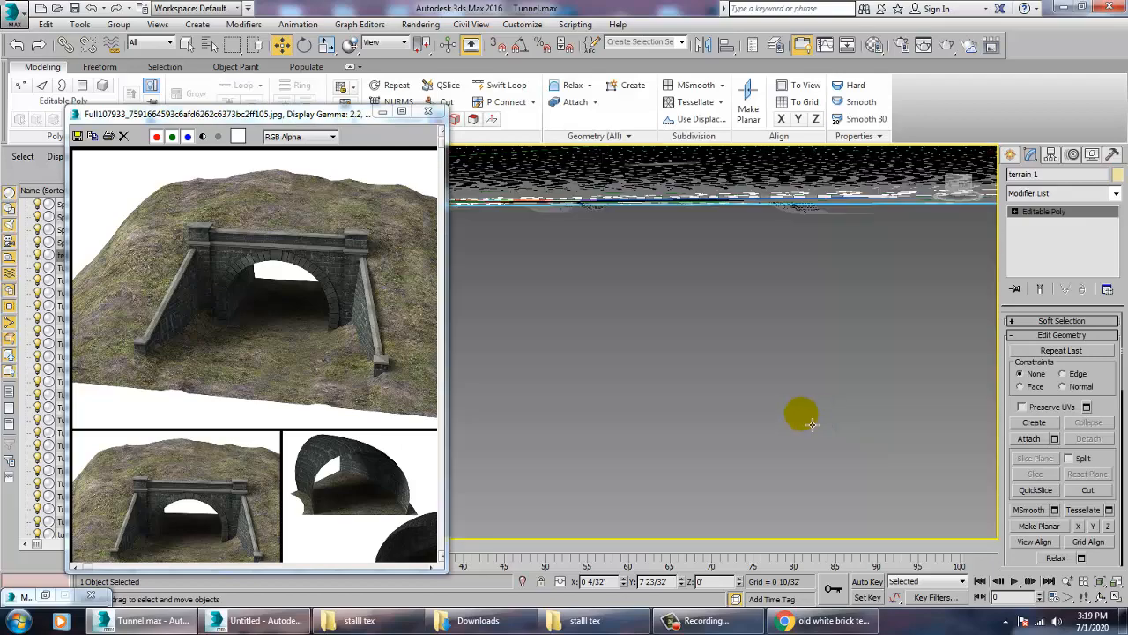
left_click(798, 407)
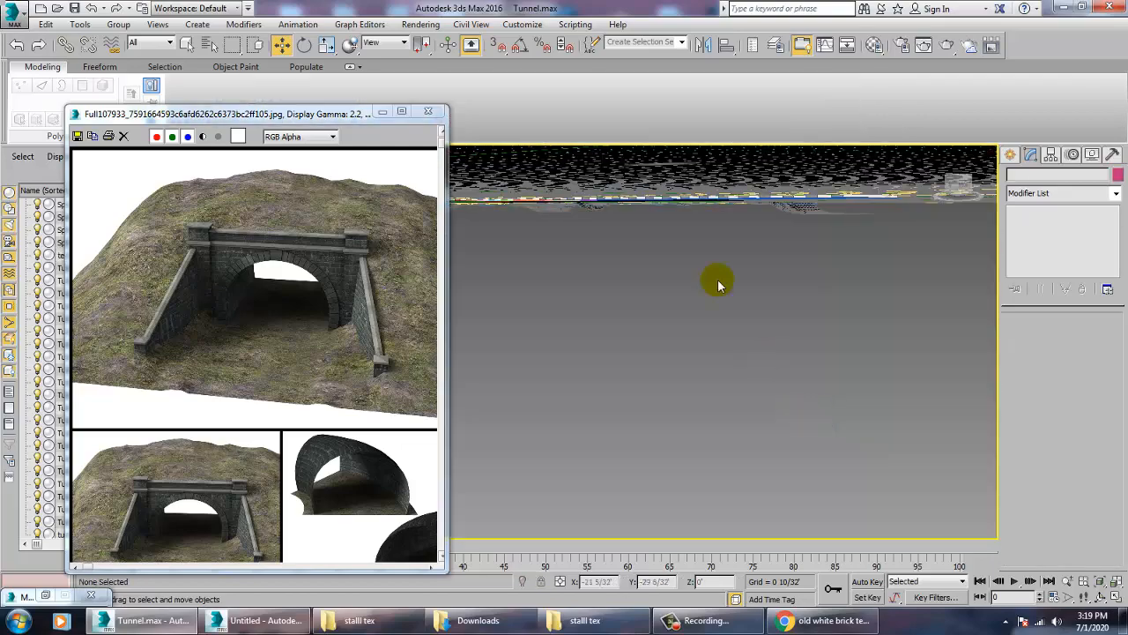
scroll(713, 276, "down", 8)
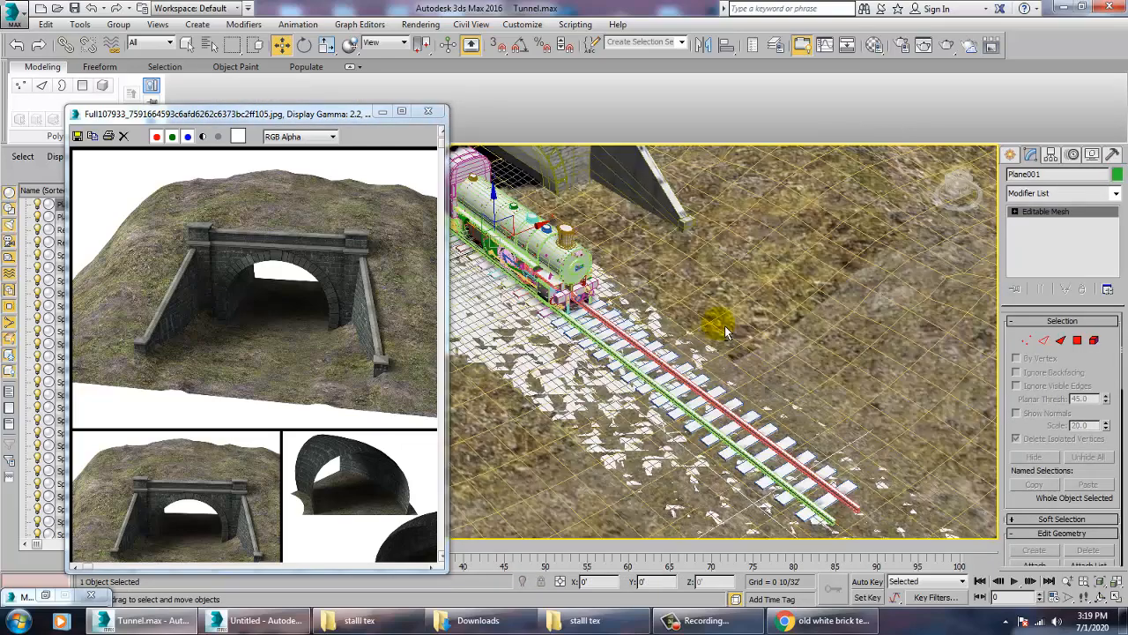
left_click(576, 442)
scroll(608, 429, "down", 5)
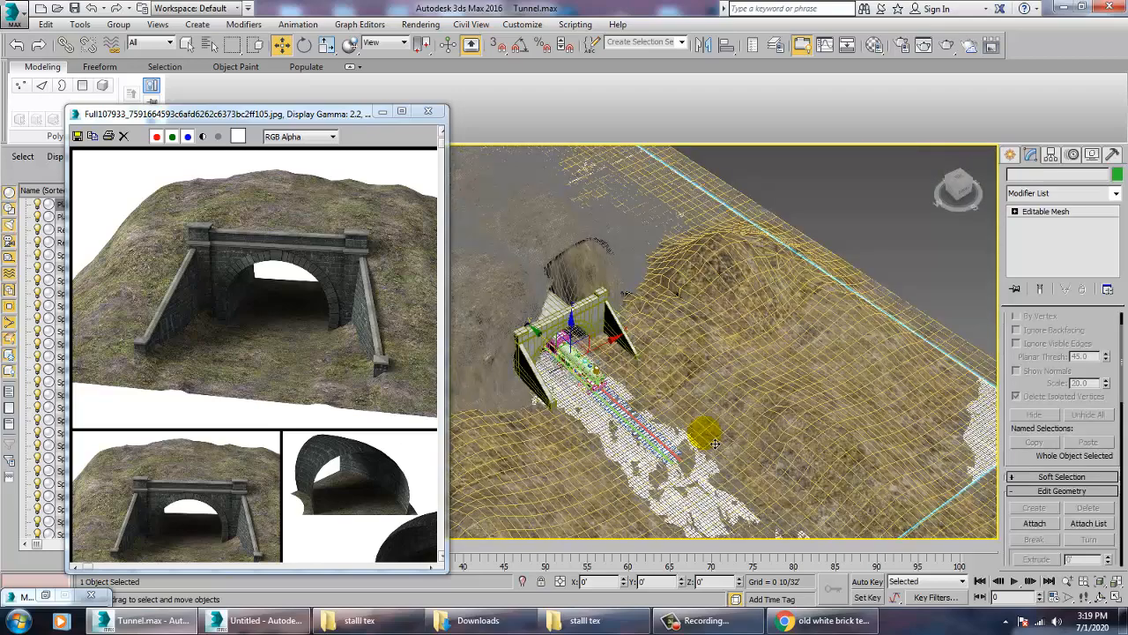
middle_click_drag(787, 413, 511, 322)
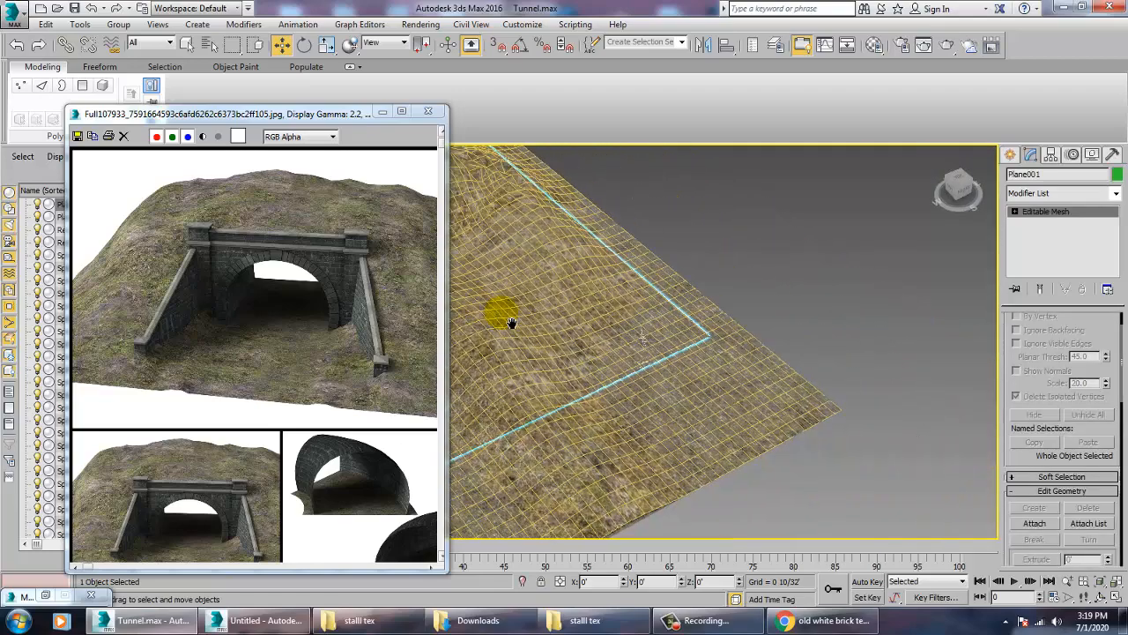
middle_click_drag(579, 349, 942, 358)
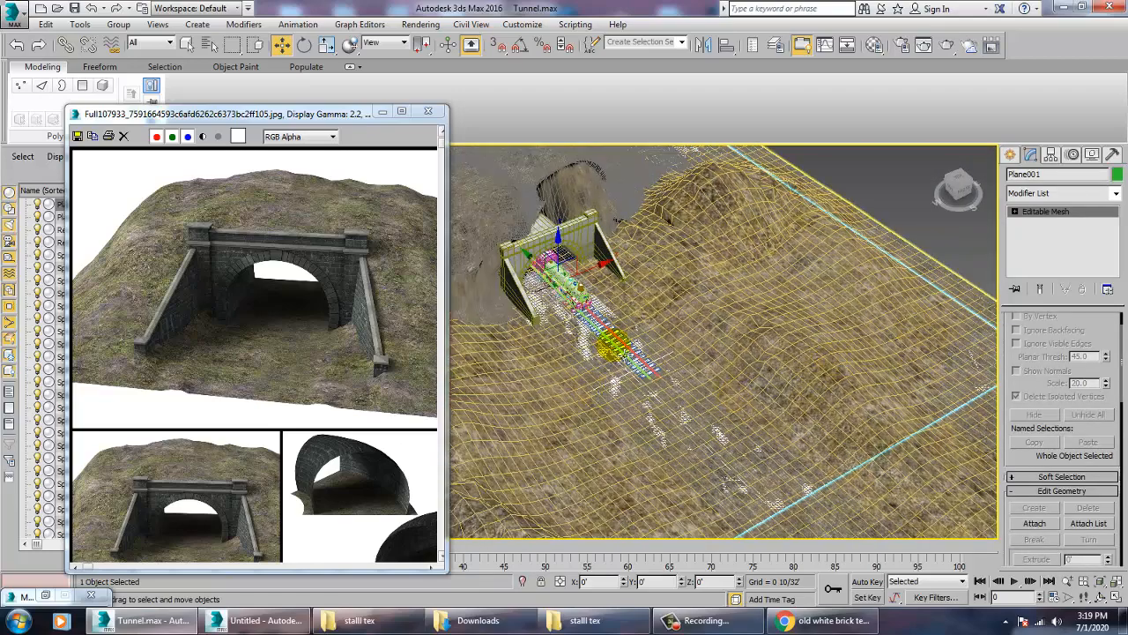
- Freeze the terrain 1 mesh so that the ground planes overlapping it can be picked separately
left_click(600, 370)
left_click(600, 371)
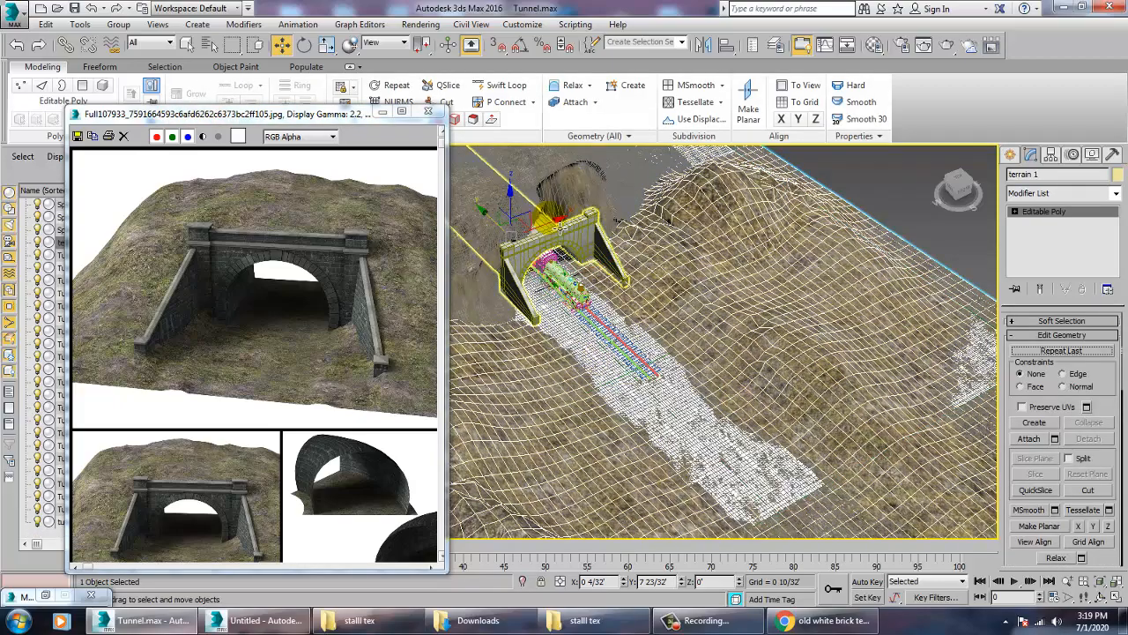
left_click_drag(557, 224, 908, 229)
right_click(908, 229)
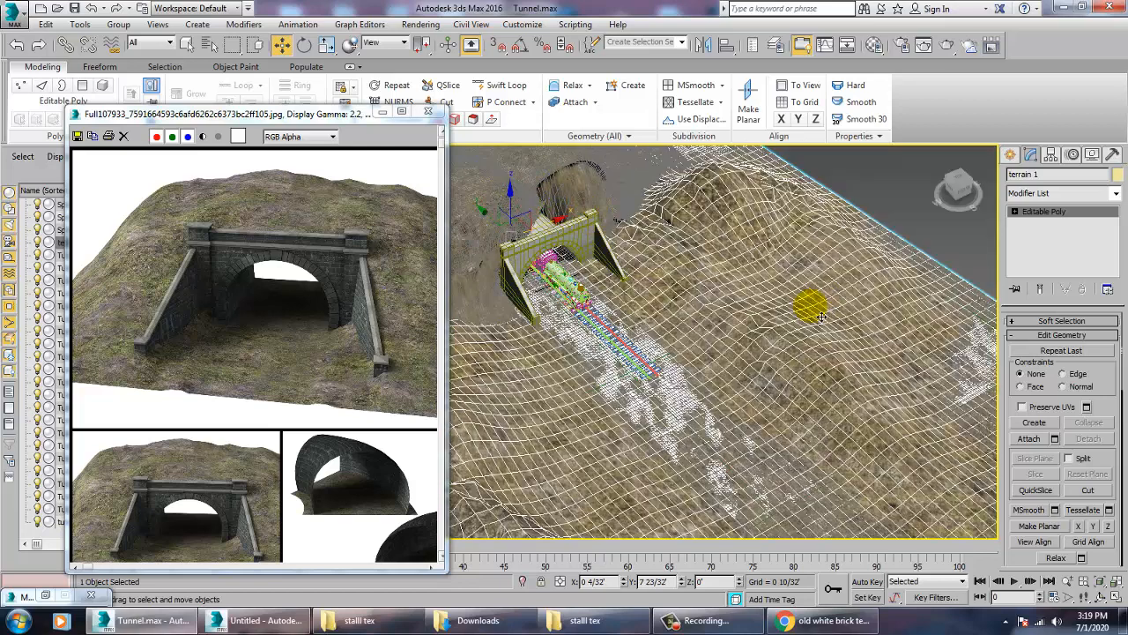
right_click(787, 270)
left_click(812, 186)
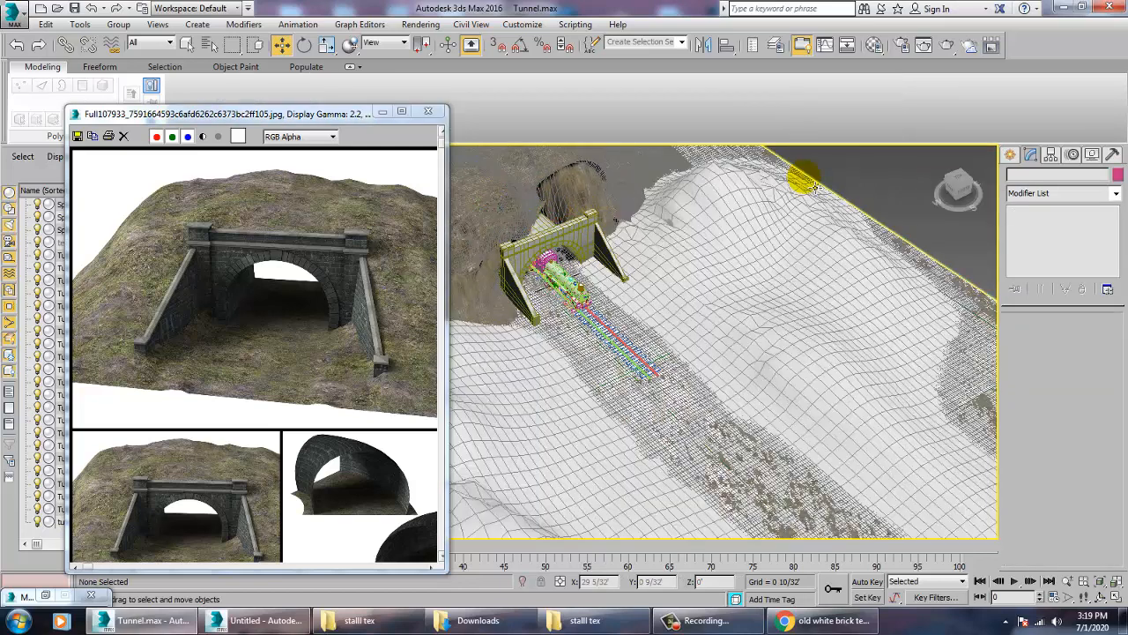
- Try deleting the Plane002 ground mesh, and undo the deletion
left_click(797, 337)
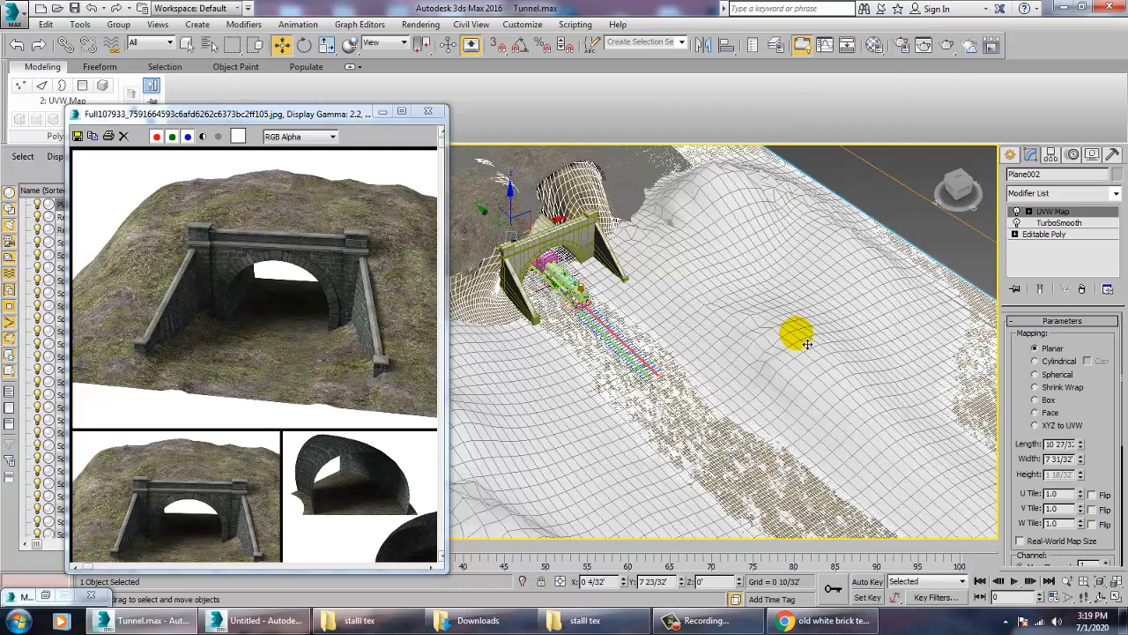
key("Delete")
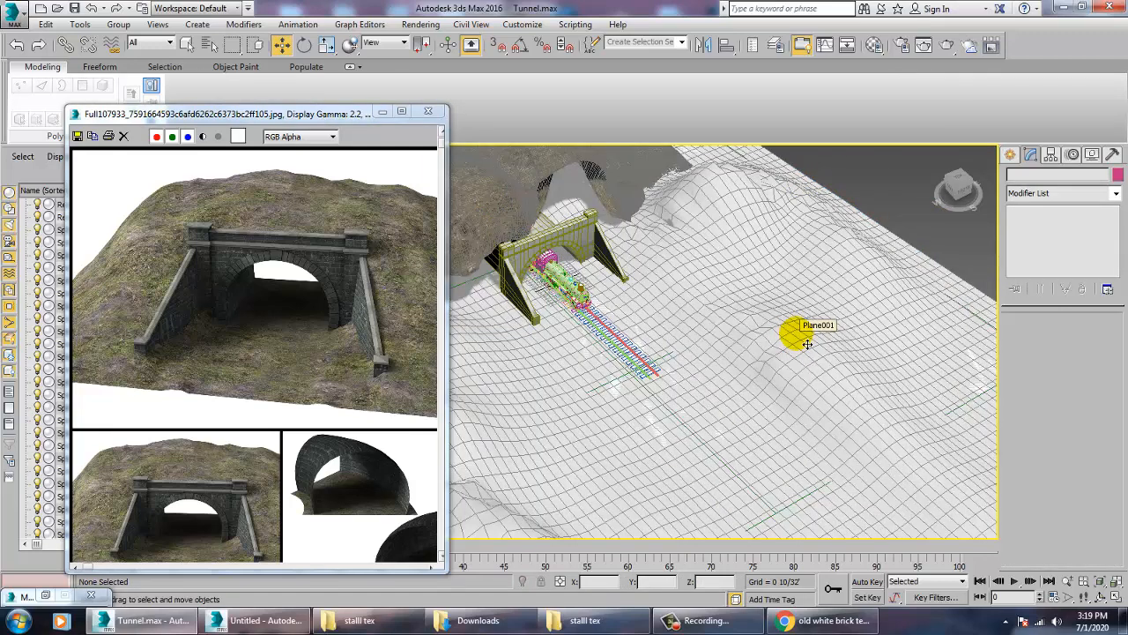
key("ctrl+z")
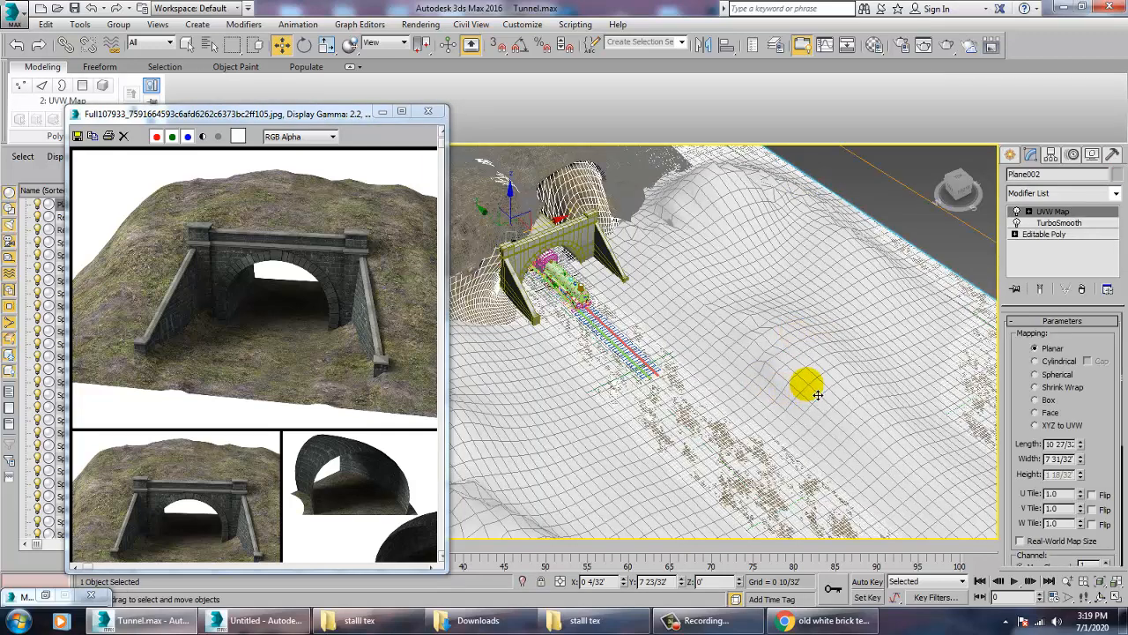
- Move the overlapping ground plane Plane001 along X to about 70 7/32', clear of the scene, and delete it
left_click(817, 394)
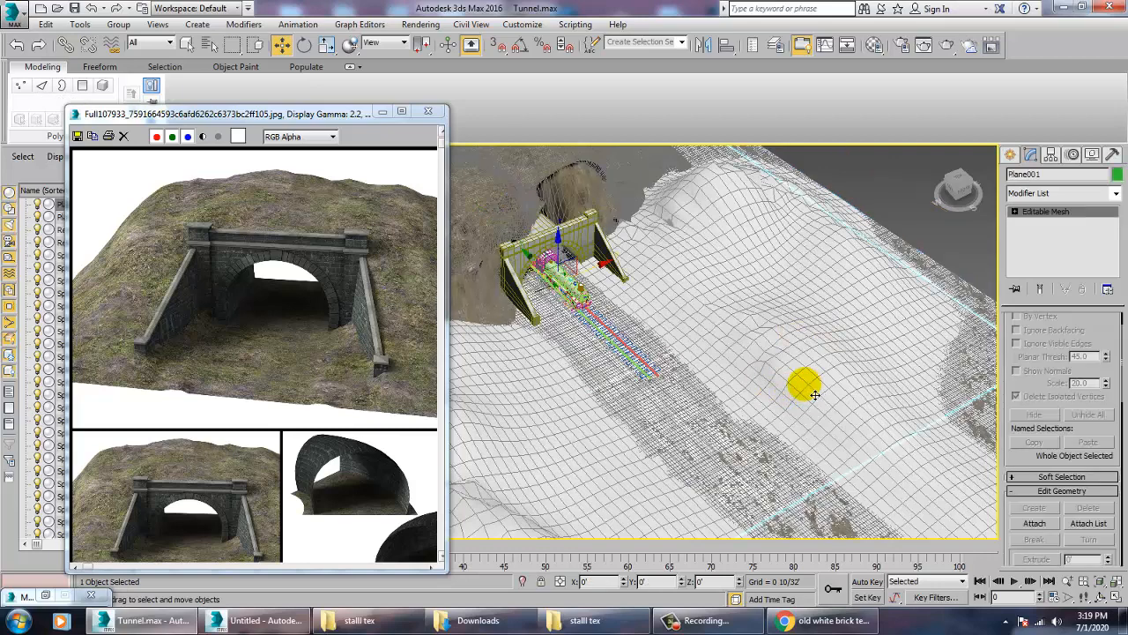
key("Delete")
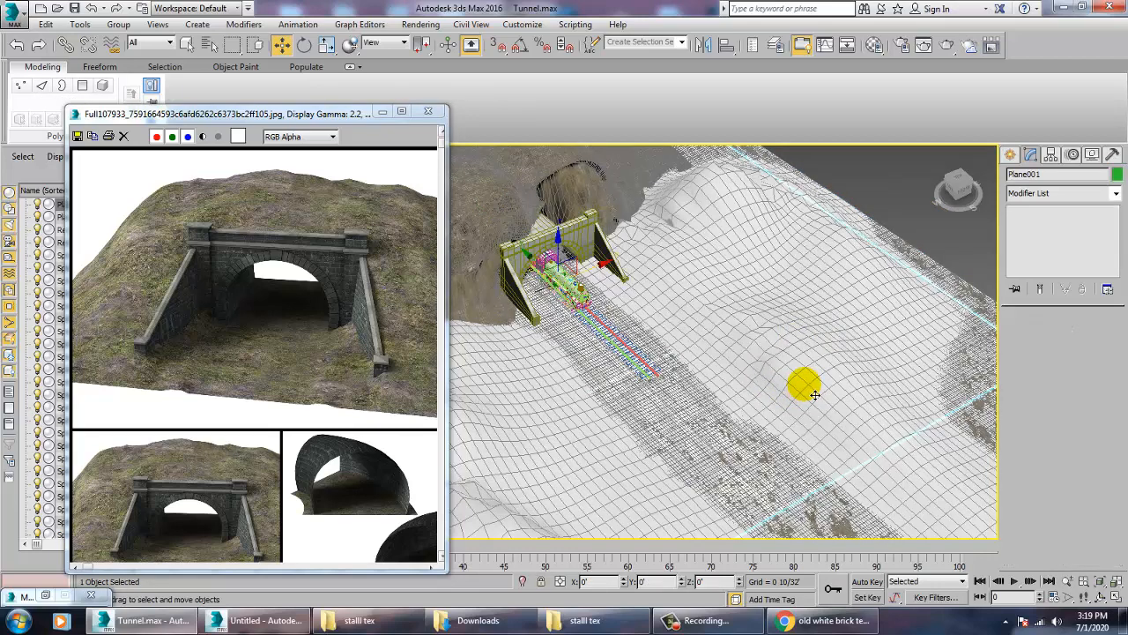
key("ctrl+z")
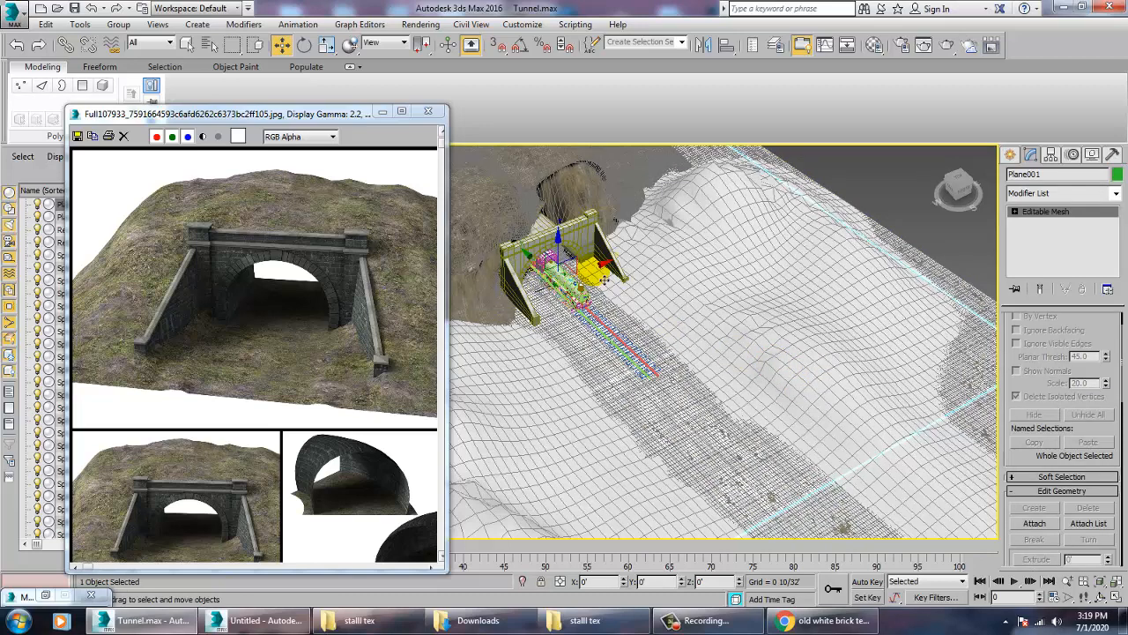
left_click_drag(605, 280, 1125, 176)
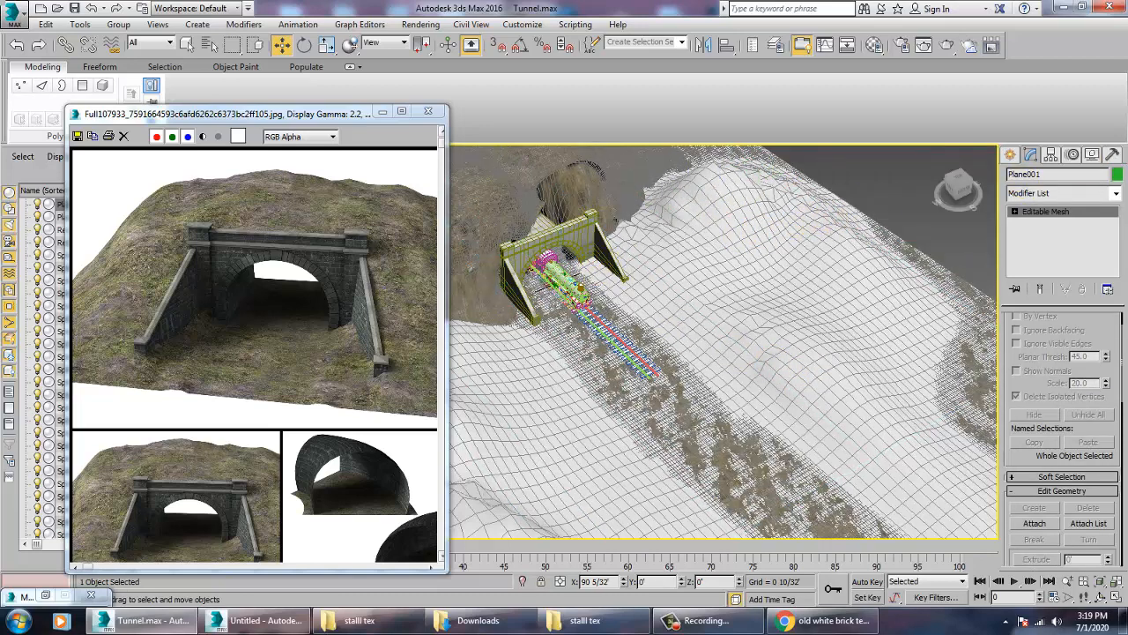
key("z")
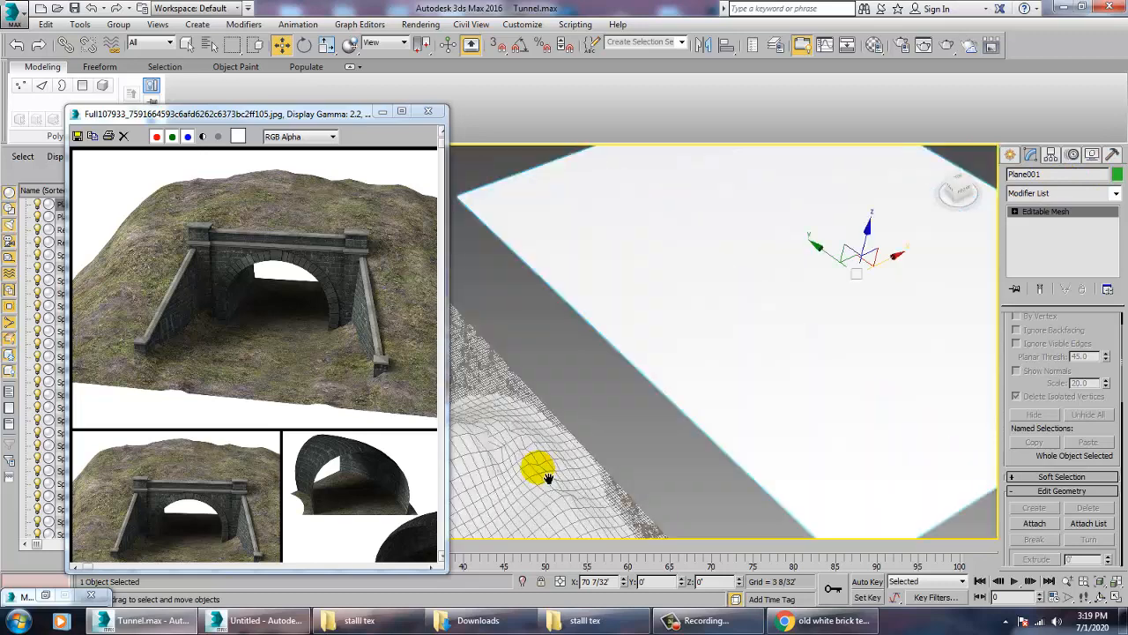
key("Delete")
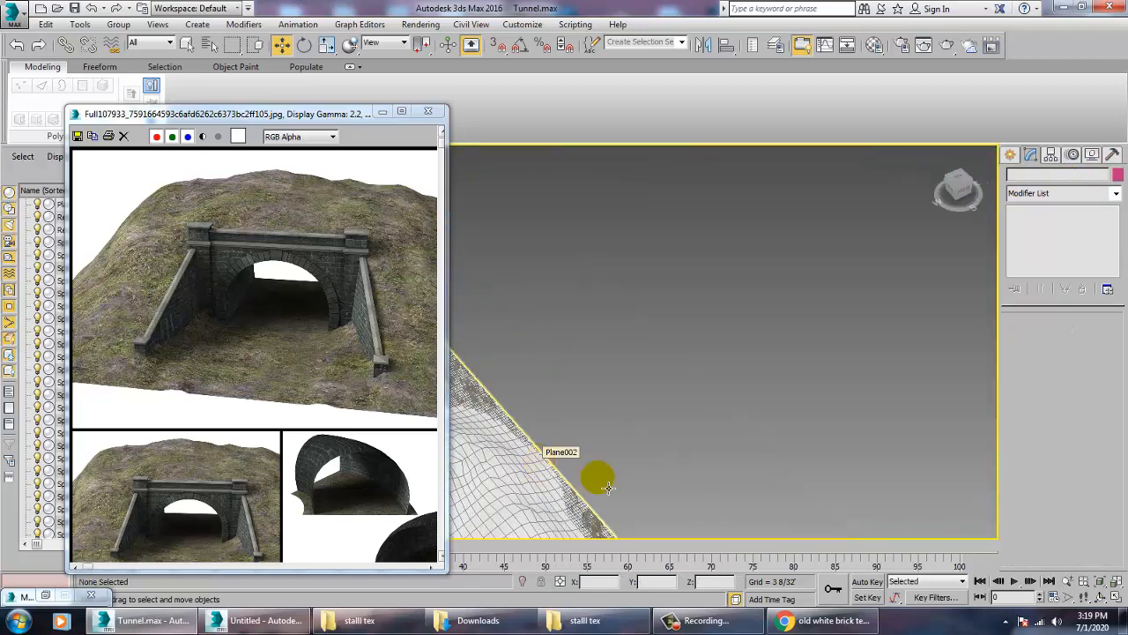
- Unfreeze all frozen objects in the scene to make the terrain editable again
scroll(881, 362, "down", 4)
middle_click_drag(881, 362, 899, 327)
right_click(868, 257)
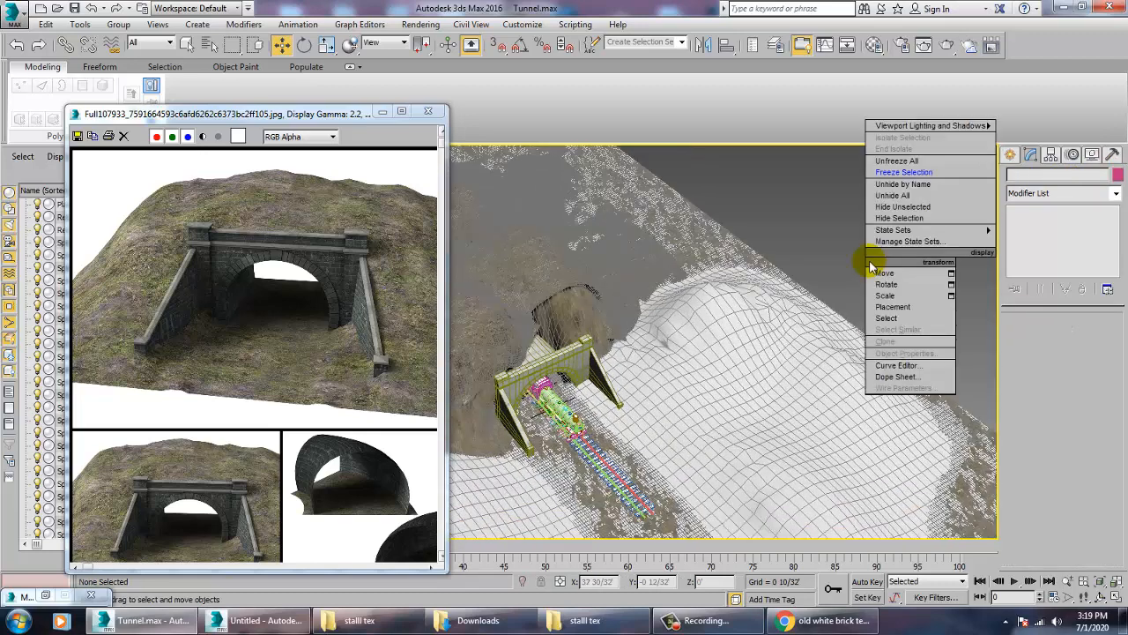
left_click(895, 162)
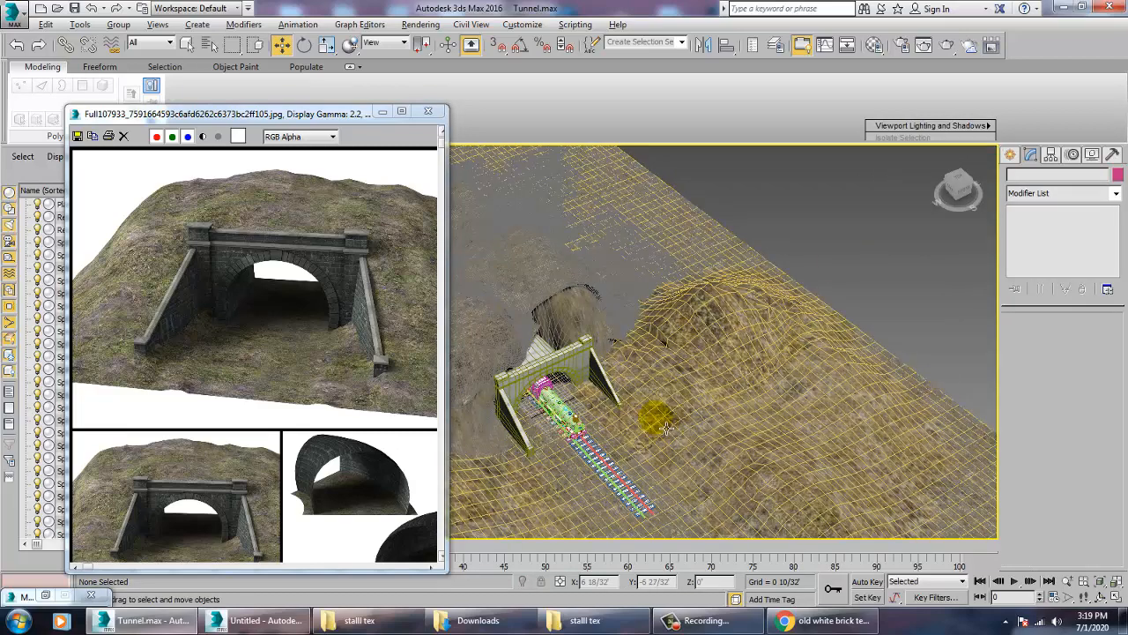
- Select the engine's boiler cylinder and frame it to examine the train at the tunnel portal from several angles
middle_click_drag(657, 403, 585, 358, "alt")
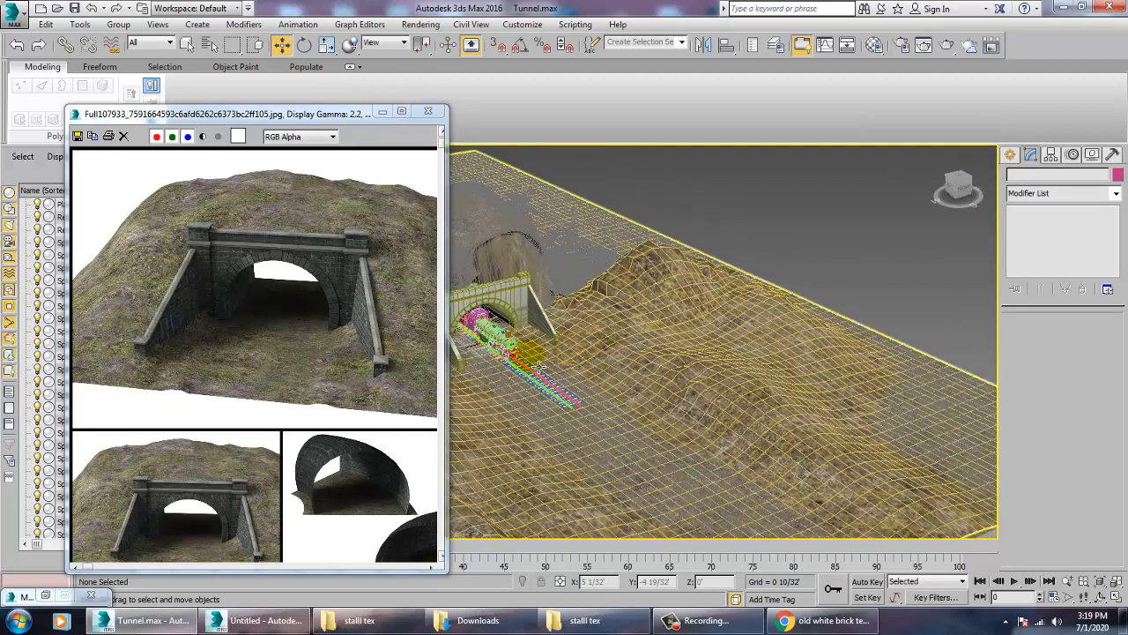
left_click(531, 360)
left_click(497, 334)
key("z")
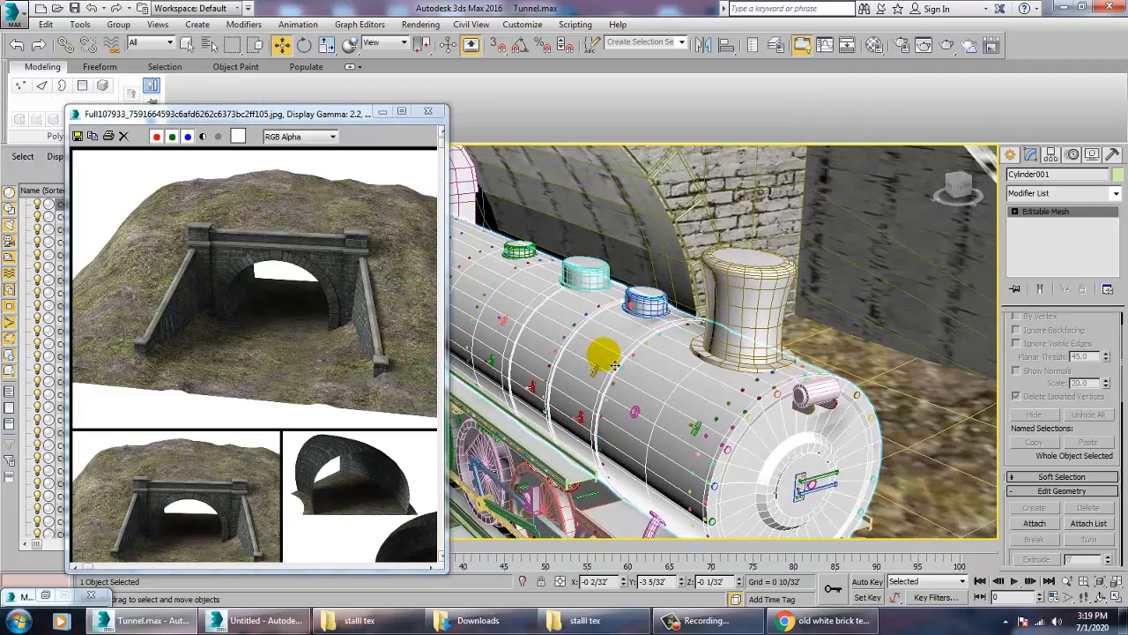
middle_click_drag(628, 377, 901, 420, "alt")
middle_click_drag(785, 396, 793, 448, "alt")
scroll(773, 400, "down", 2)
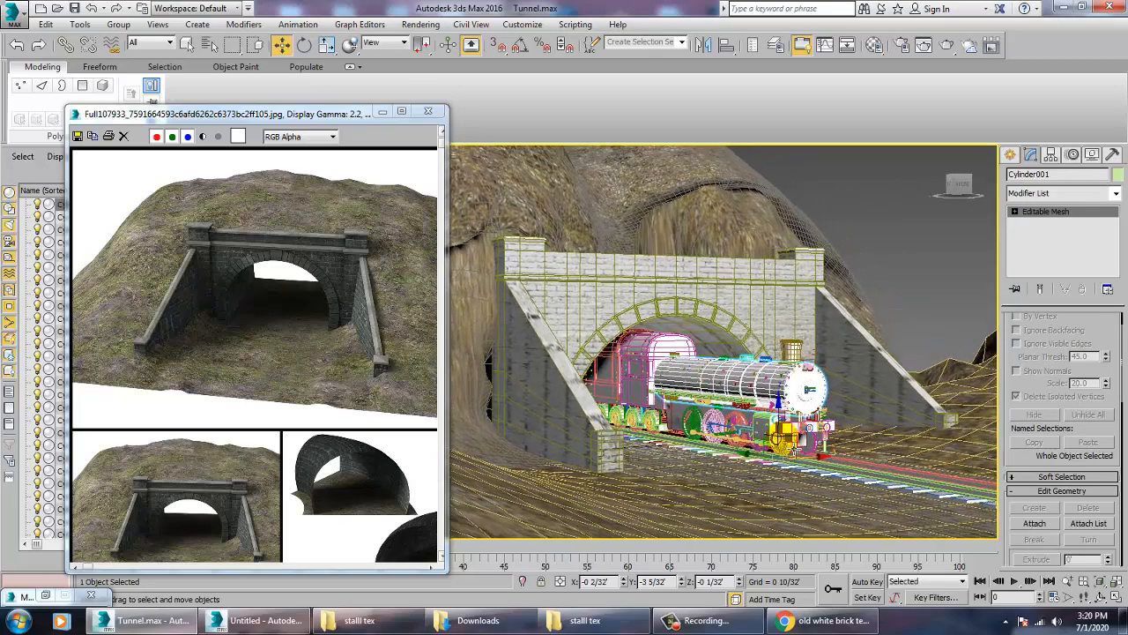
- Minimize the tunnel reference image window and view the train, track and tunnel mouth in the full viewport
left_click(383, 112)
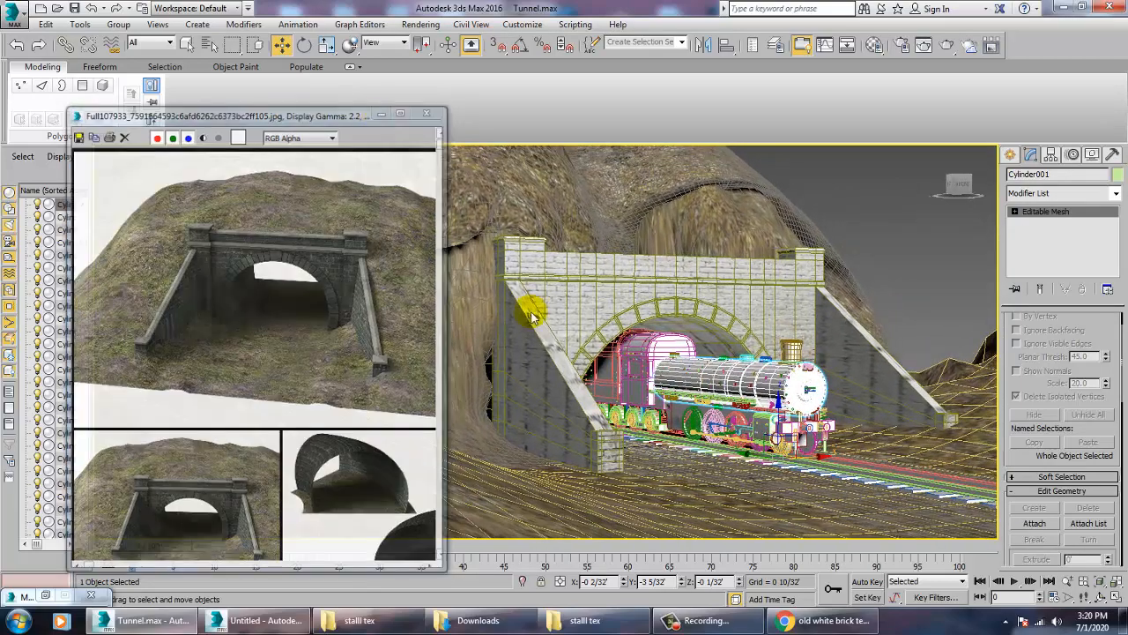
middle_click_drag(745, 395, 659, 401)
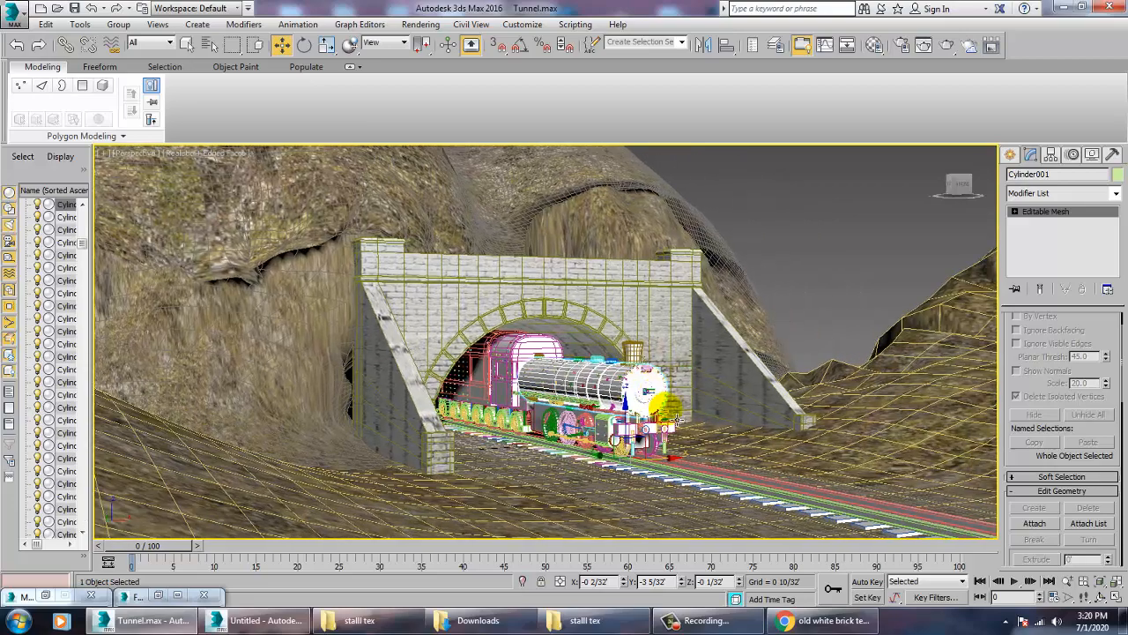
scroll(675, 413, "down", 3)
scroll(810, 430, "down", 5)
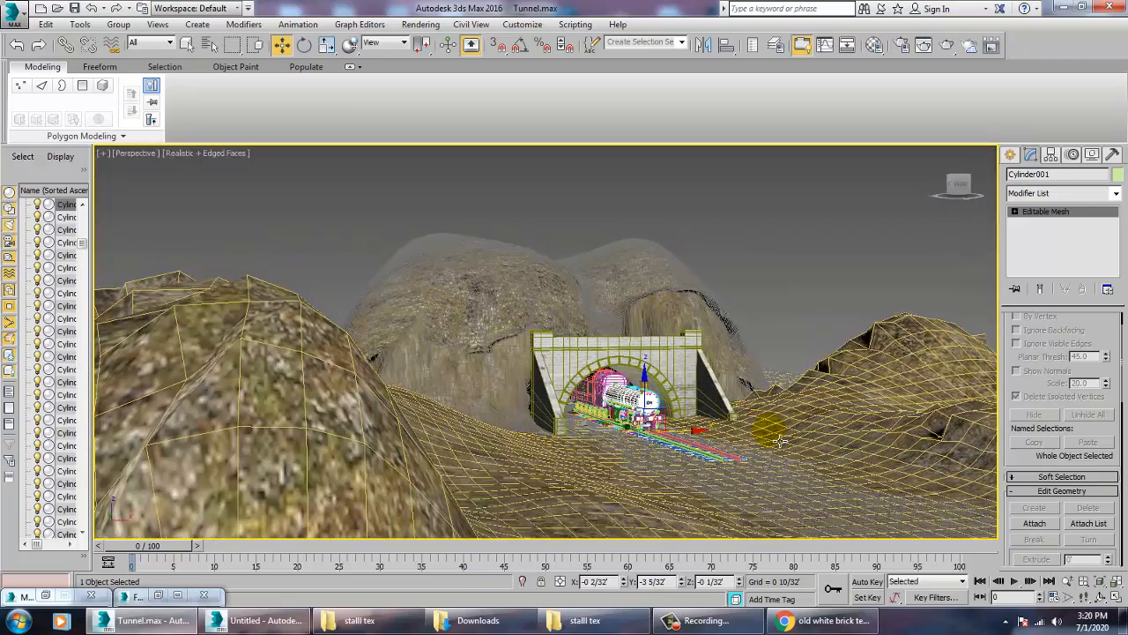
scroll(643, 432, "up", 4)
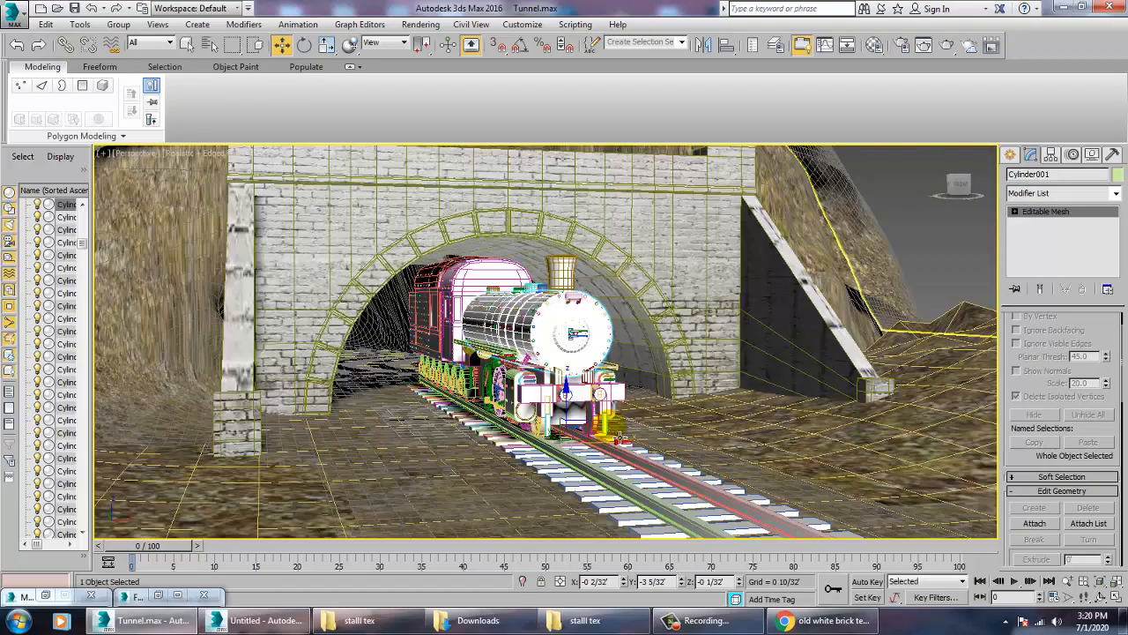
- Switch off the edged-faces display to examine the textured terrain, tunnel and train without wireframe, and switch it back on
key("F4")
mouse_move(620, 439)
middle_mouse_down("alt")
mouse_move(646, 428)
mouse_move(632, 421)
middle_mouse_up("alt")
mouse_move(622, 433)
middle_mouse_down("alt")
mouse_move(583, 458)
mouse_move(624, 445)
middle_mouse_up("alt")
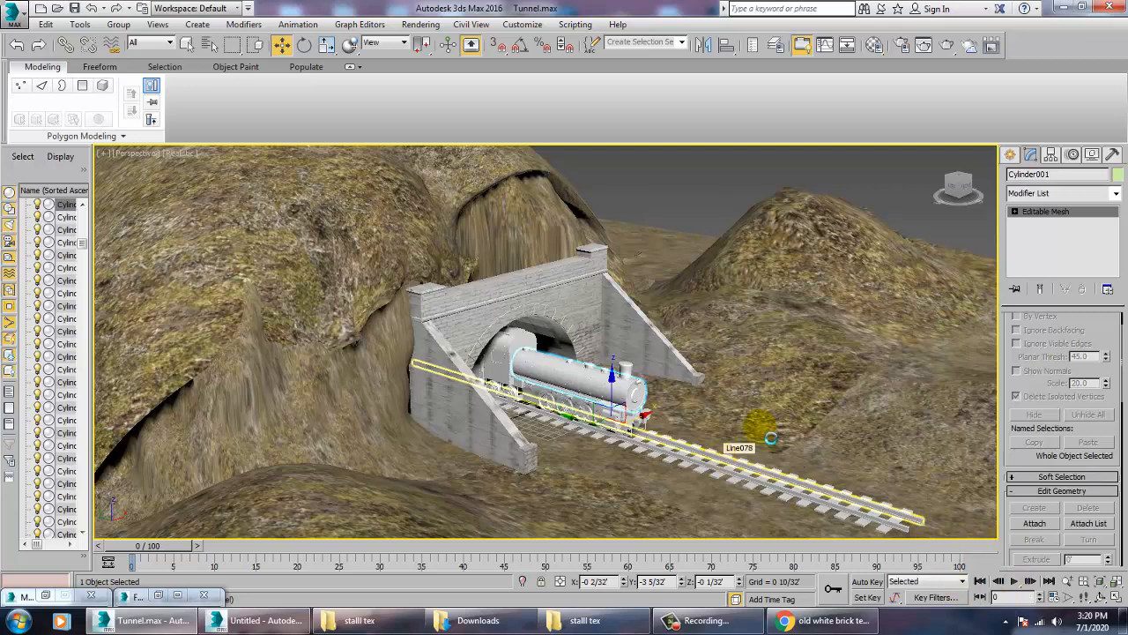
scroll(750, 416, "down", 6)
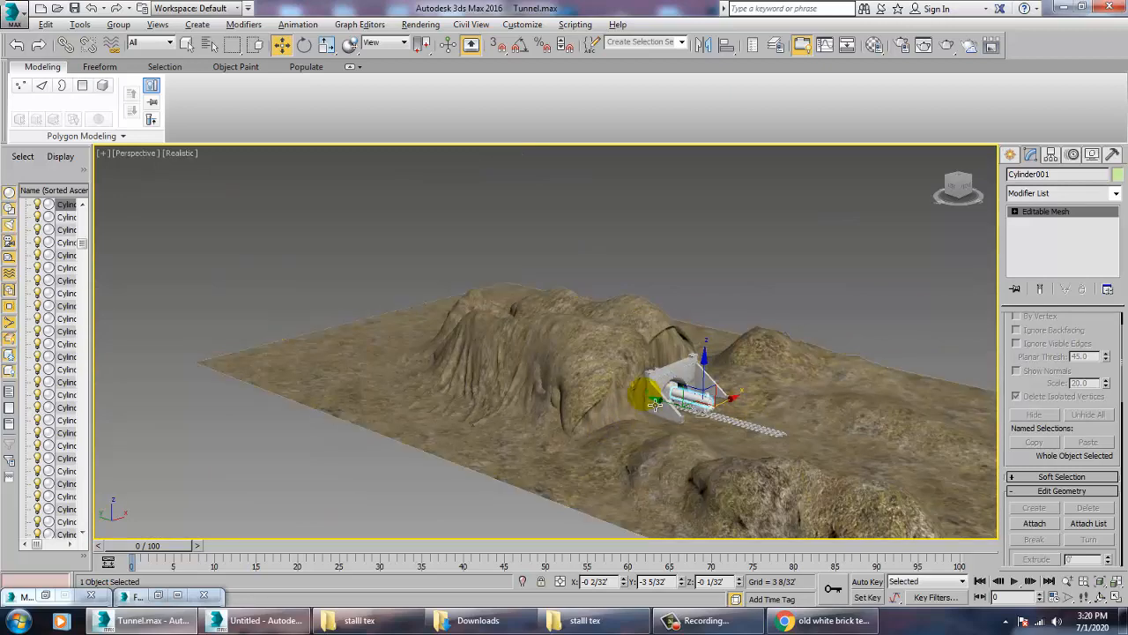
mouse_move(654, 407)
middle_mouse_down("alt")
mouse_move(622, 406)
mouse_move(655, 407)
mouse_move(713, 366)
mouse_move(588, 346)
mouse_move(634, 405)
middle_mouse_up("alt")
scroll(712, 367, "up", 4)
scroll(638, 411, "up", 2)
key("F4")
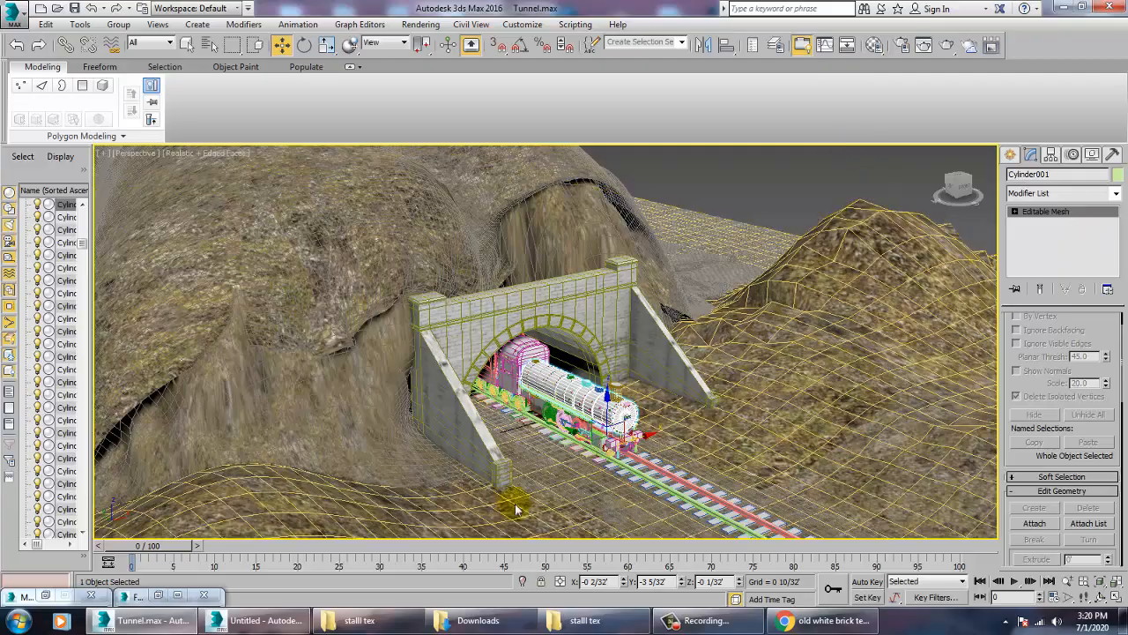
- Switch to Chrome, open google.com and search Google Images for "alpha trees"
left_click(782, 619)
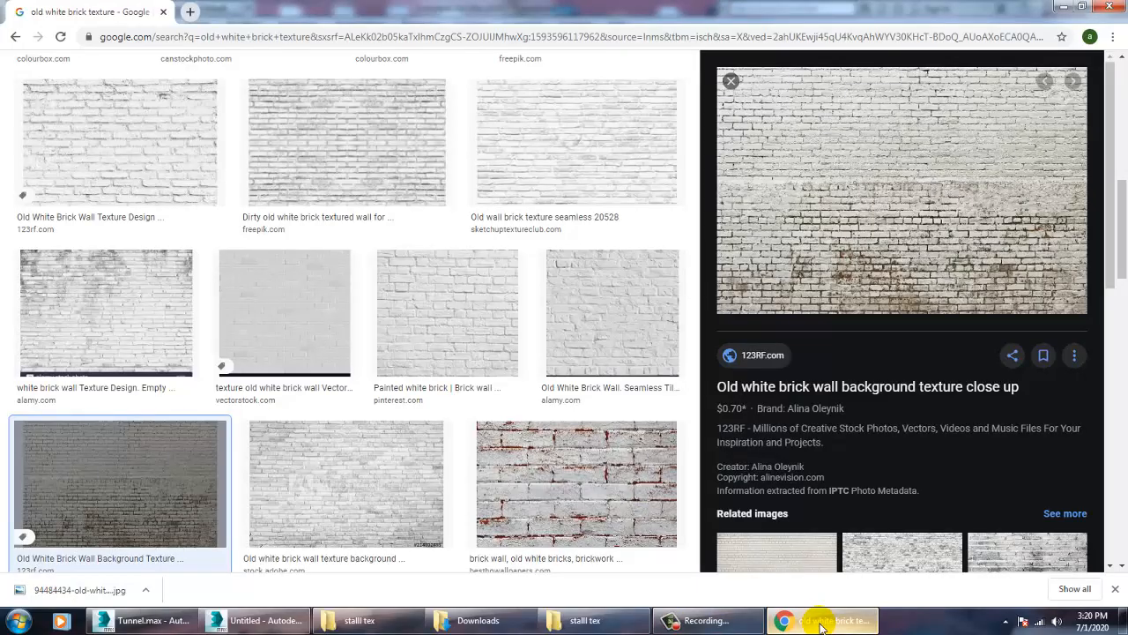
left_click(282, 37)
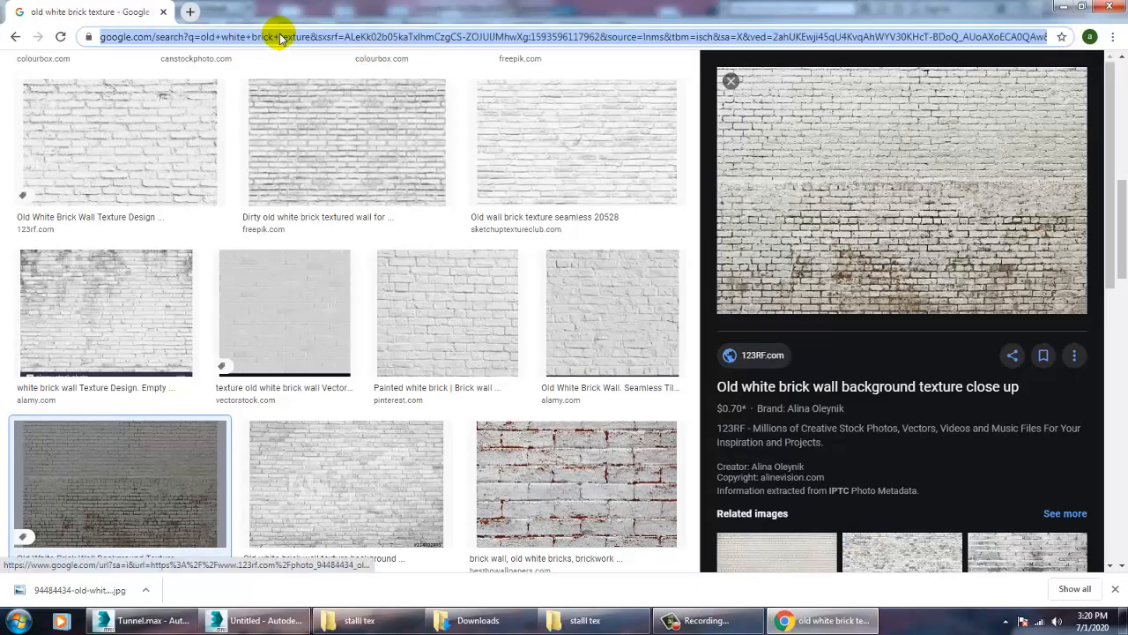
type("google")
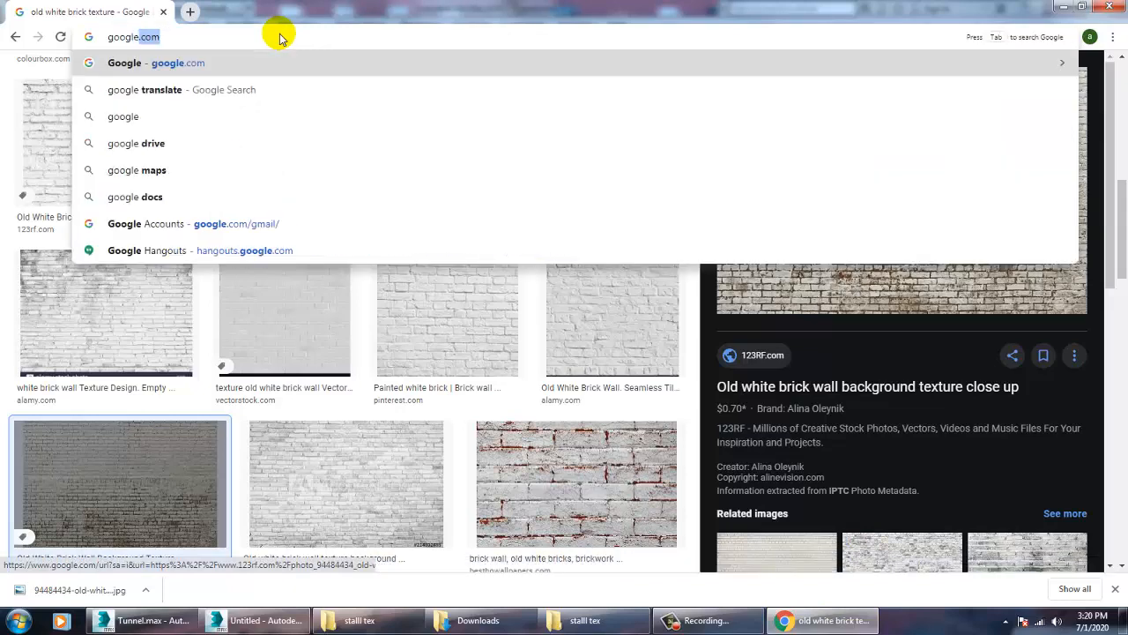
key("Return")
type("a")
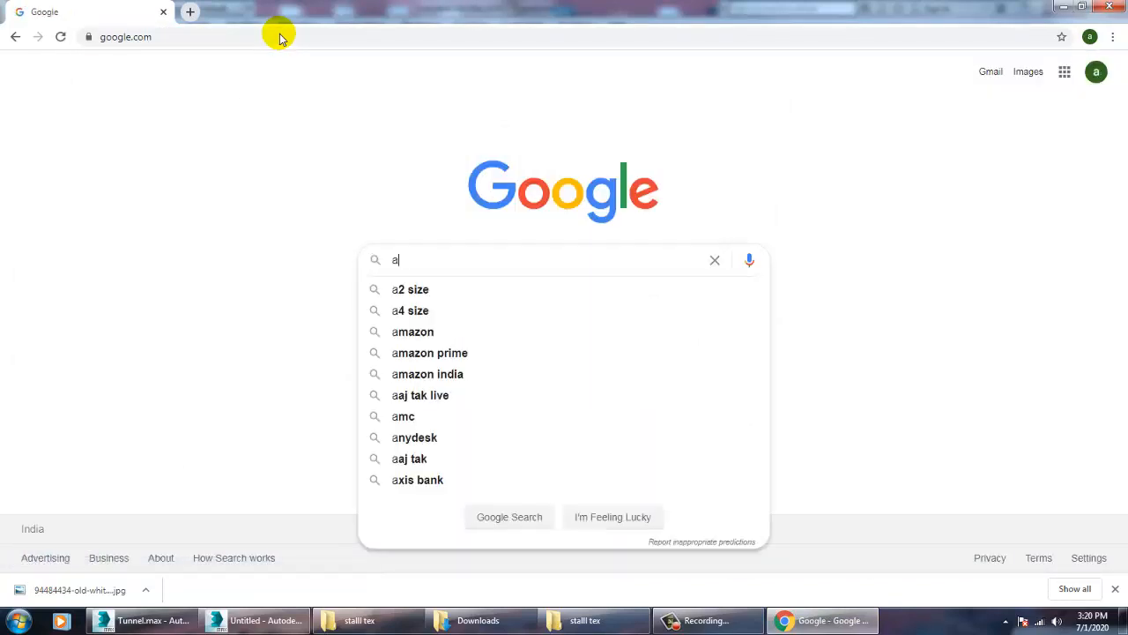
type("lpha trees")
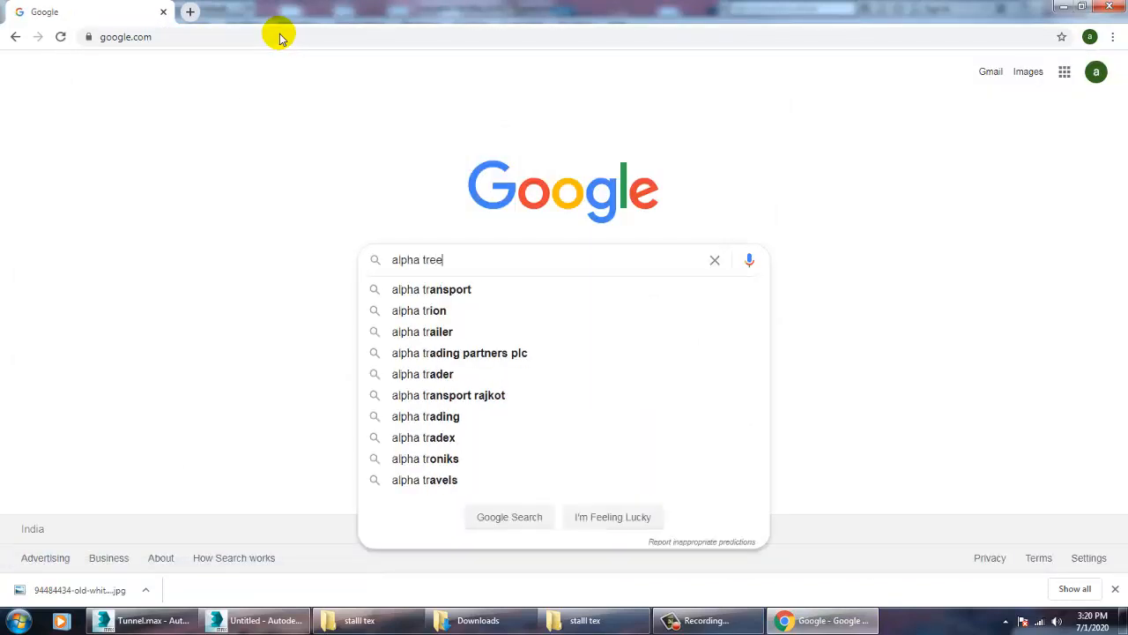
key("Return")
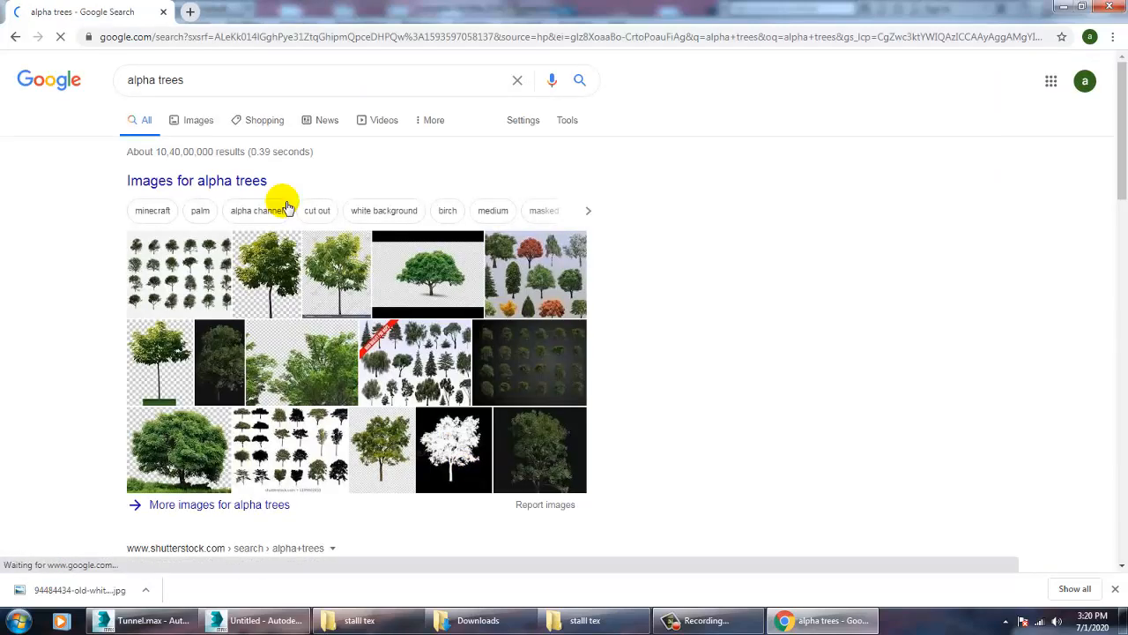
left_click(199, 121)
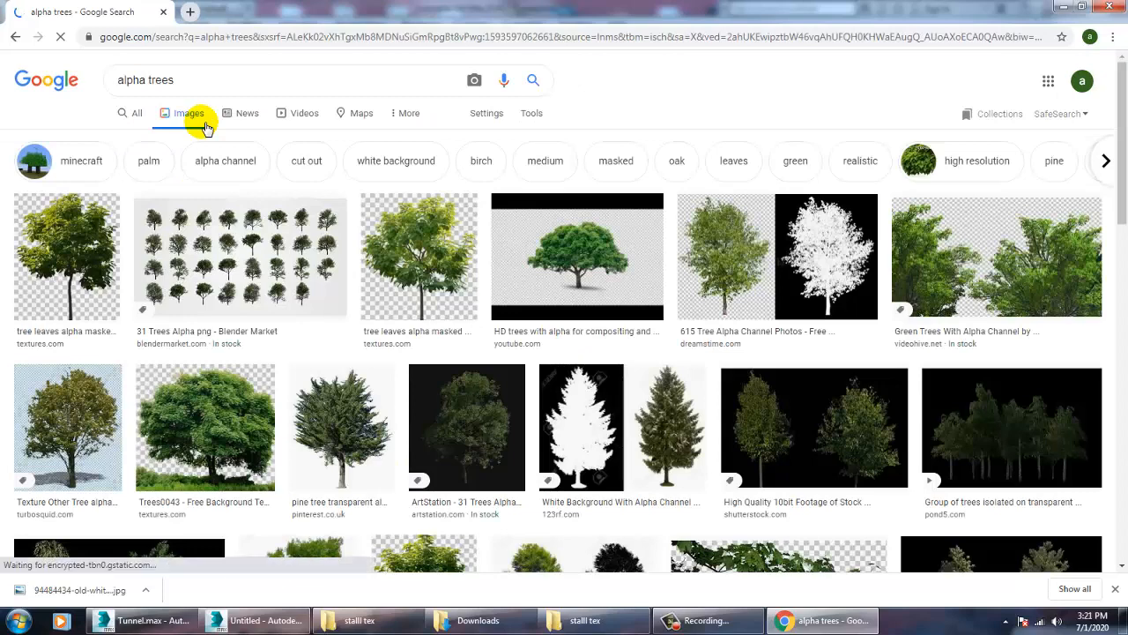
- Open the first tree result, Trees0058 from Textures.com, and save its image to the Desktop as JPEG Trees0058_1_download600
left_click(53, 273)
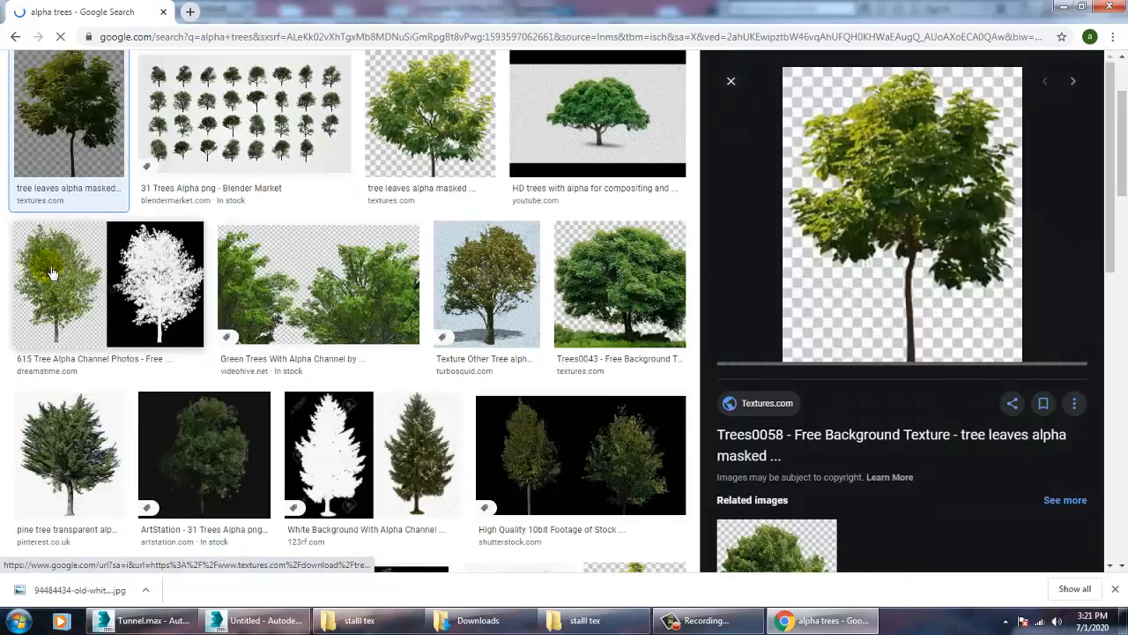
right_click(893, 138)
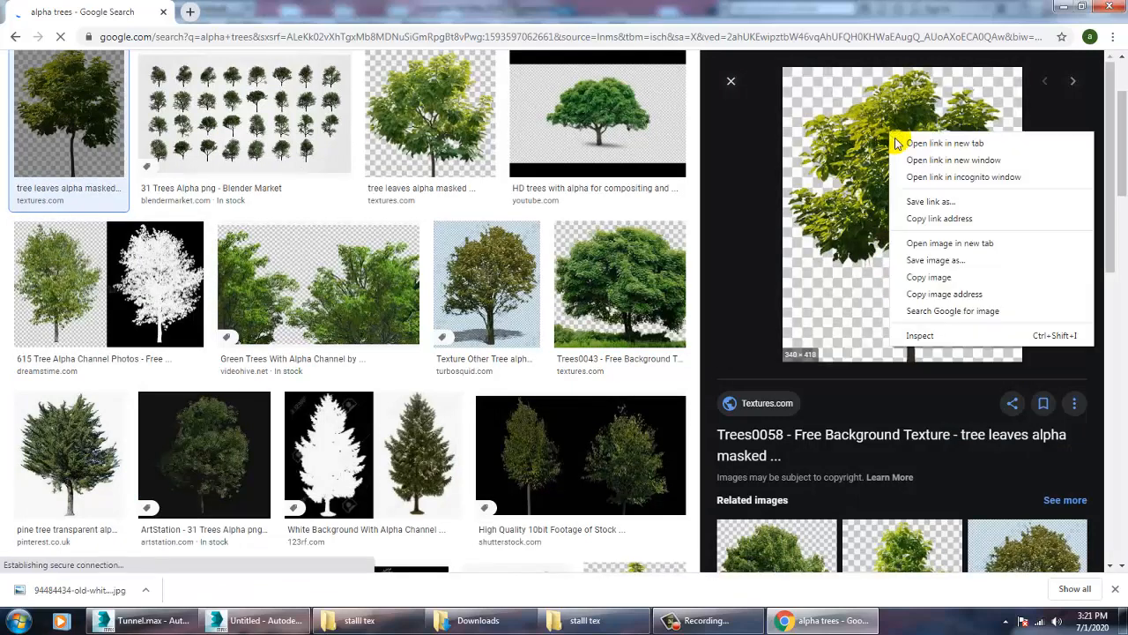
left_click(966, 262)
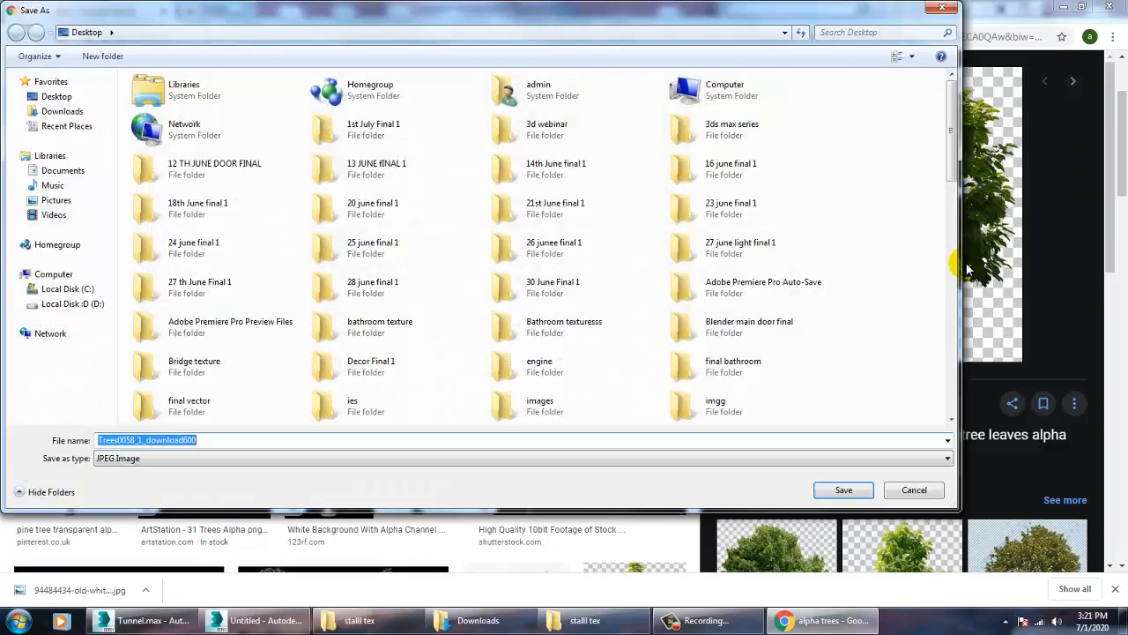
left_click(843, 490)
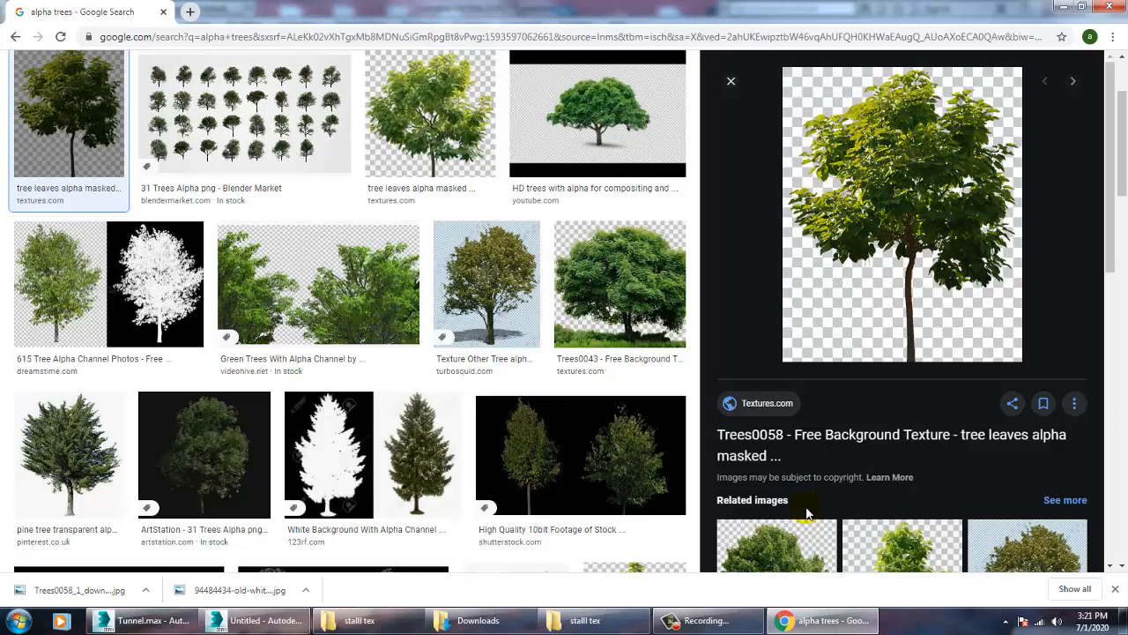
- Show the desktop and open the saved Trees0058_1_download600 image in Adobe Photoshop CC 2015
key("super+d")
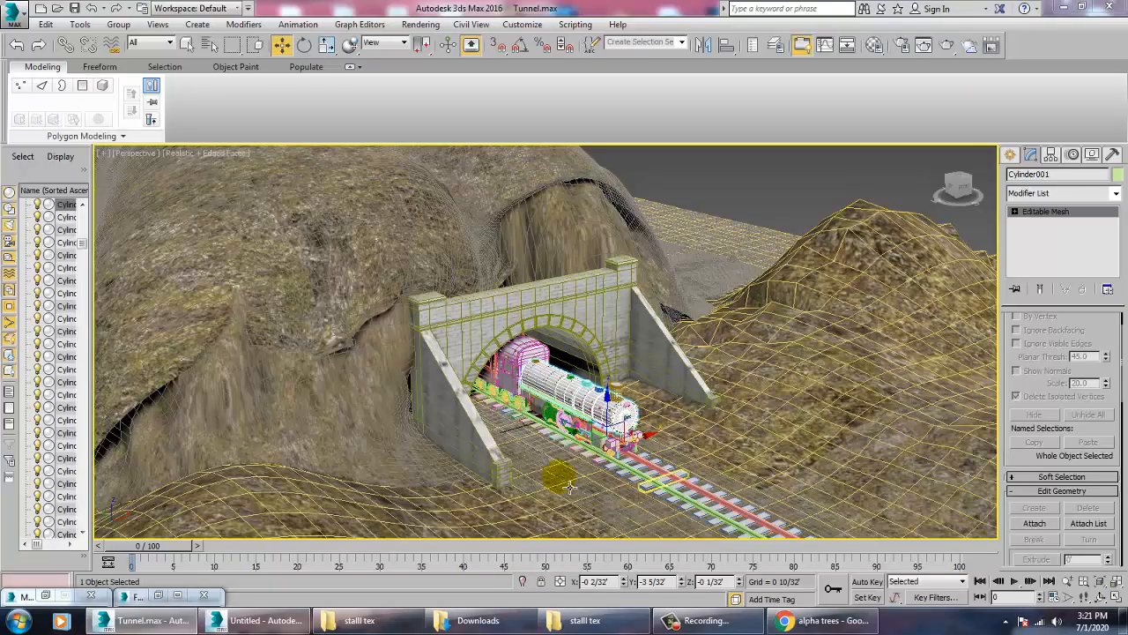
key("super+d")
key("super+d")
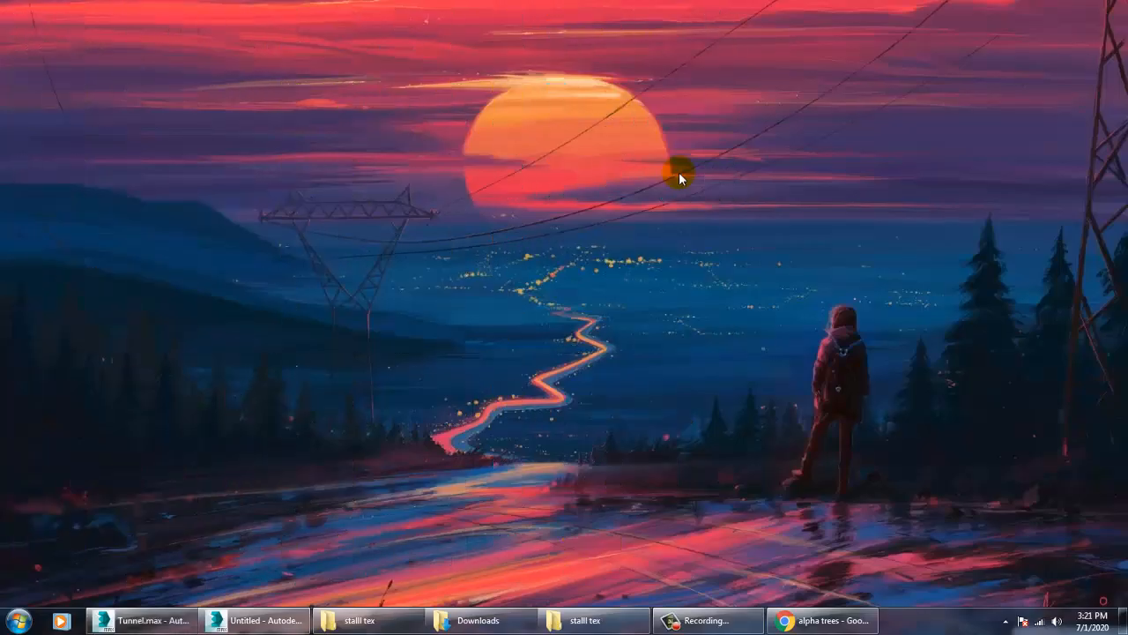
left_click(723, 176)
right_click(724, 173)
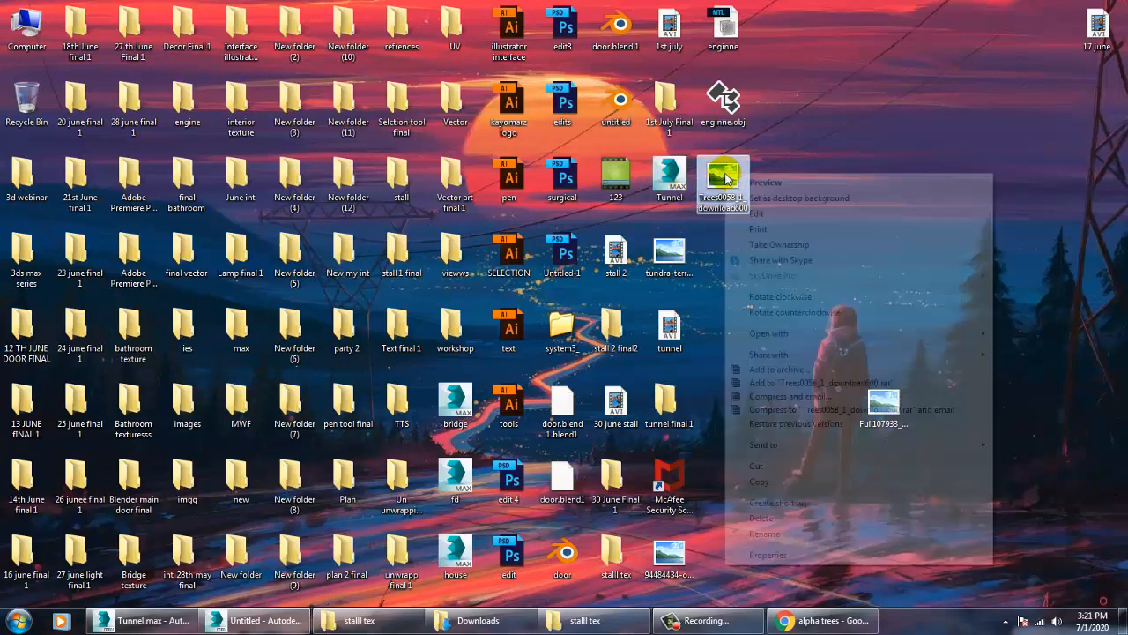
mouse_move(922, 332)
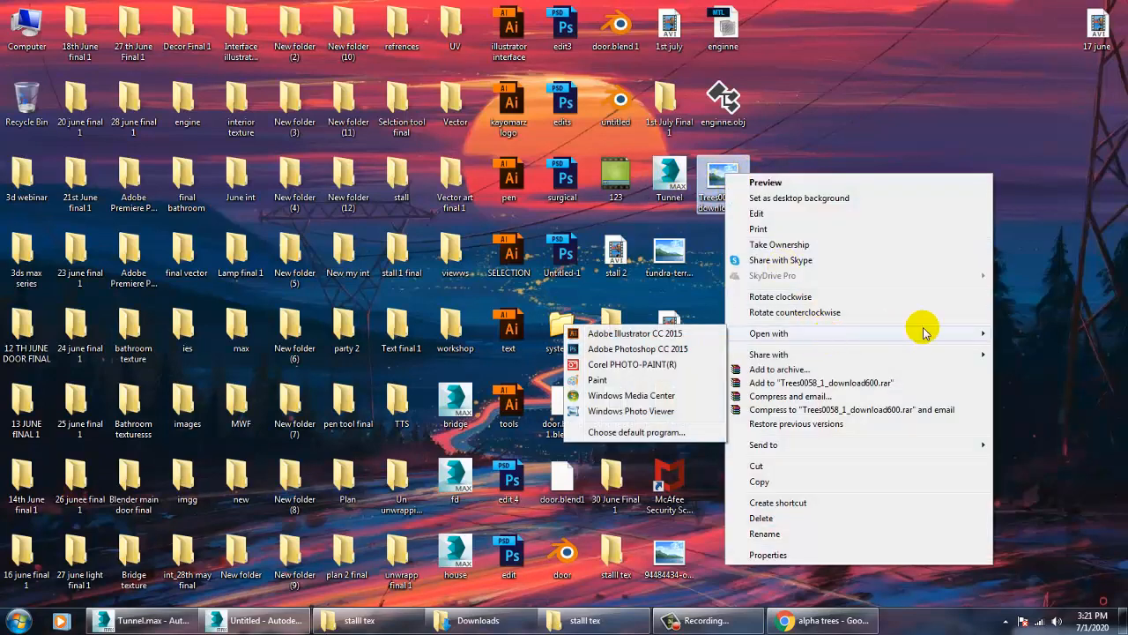
left_click(631, 350)
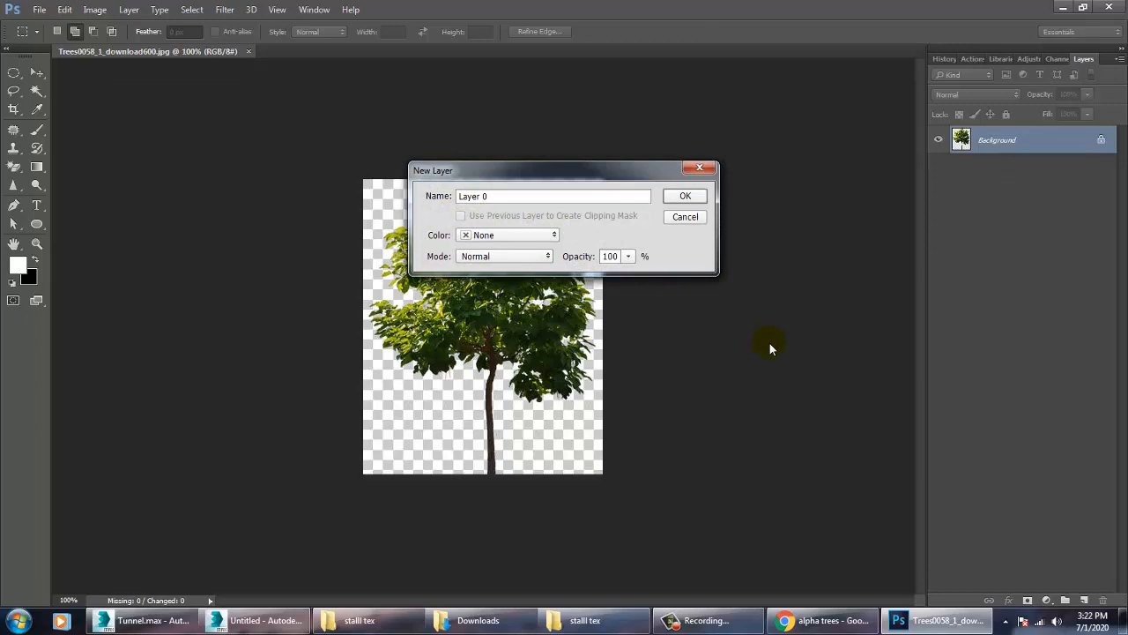
- Convert the tree image's Background into a regular layer named Layer 0, and clear the selection loaded from it
left_click(685, 196)
left_click(962, 138, "ctrl")
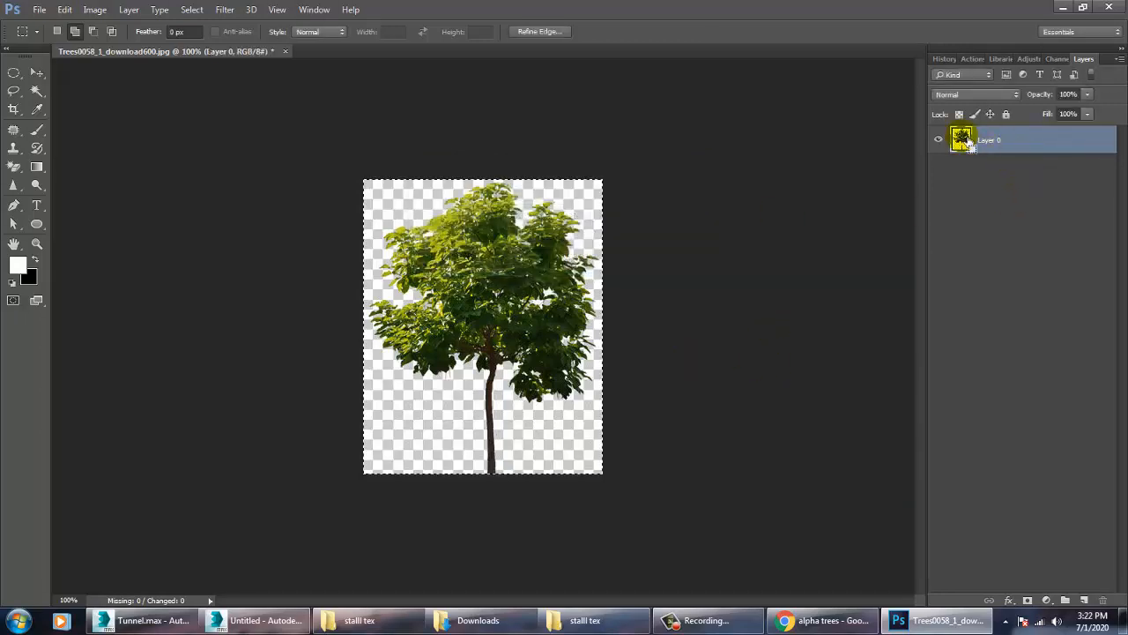
key("ctrl+d")
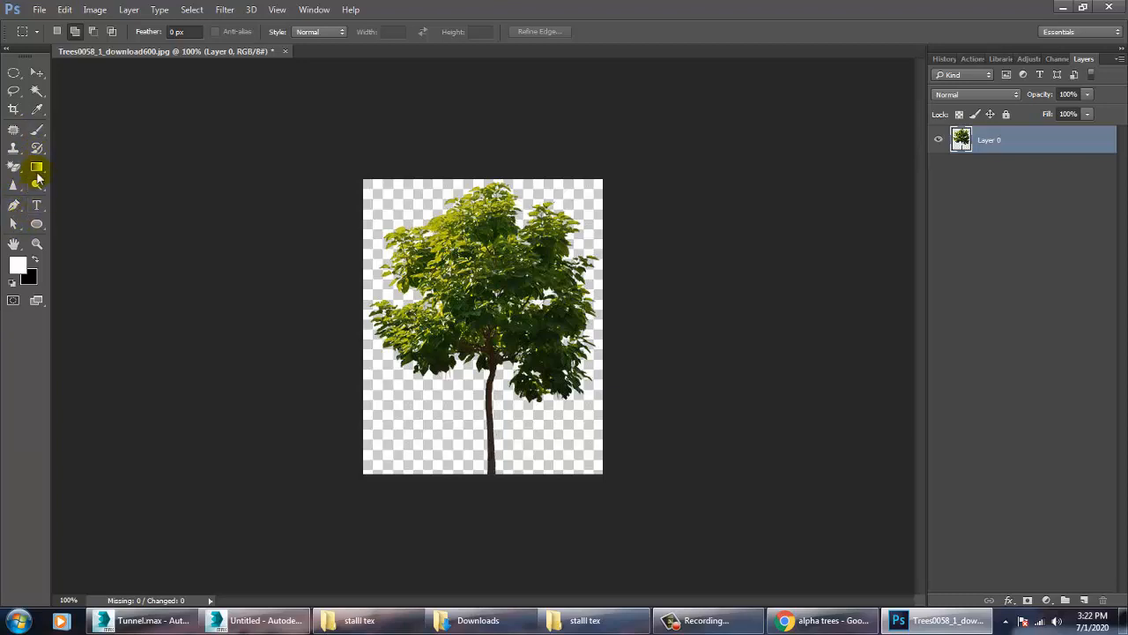
- Erase parts of the checkered background beside the trunk and at the tree's upper left with the Magic Eraser tool
left_click(13, 167)
right_click(14, 166)
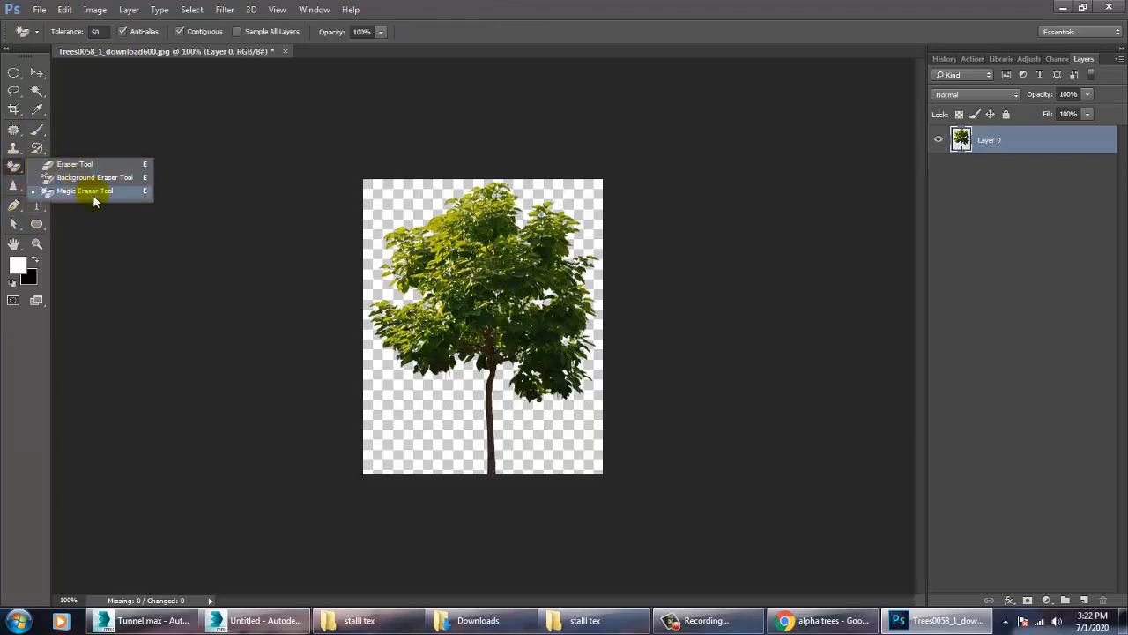
left_click(91, 191)
left_click(432, 445)
left_click(559, 433)
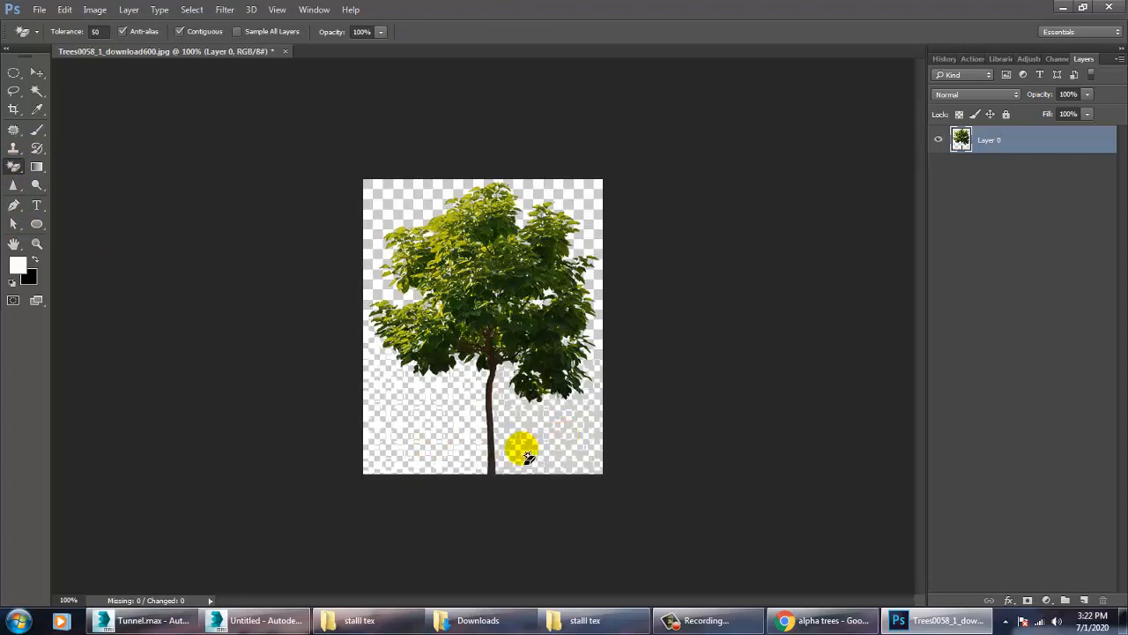
left_click(396, 214)
- Select the remaining checkered background at the tree's right edge with the Magic Wand and extend the selection to similar areas
key("ctrl+plus")
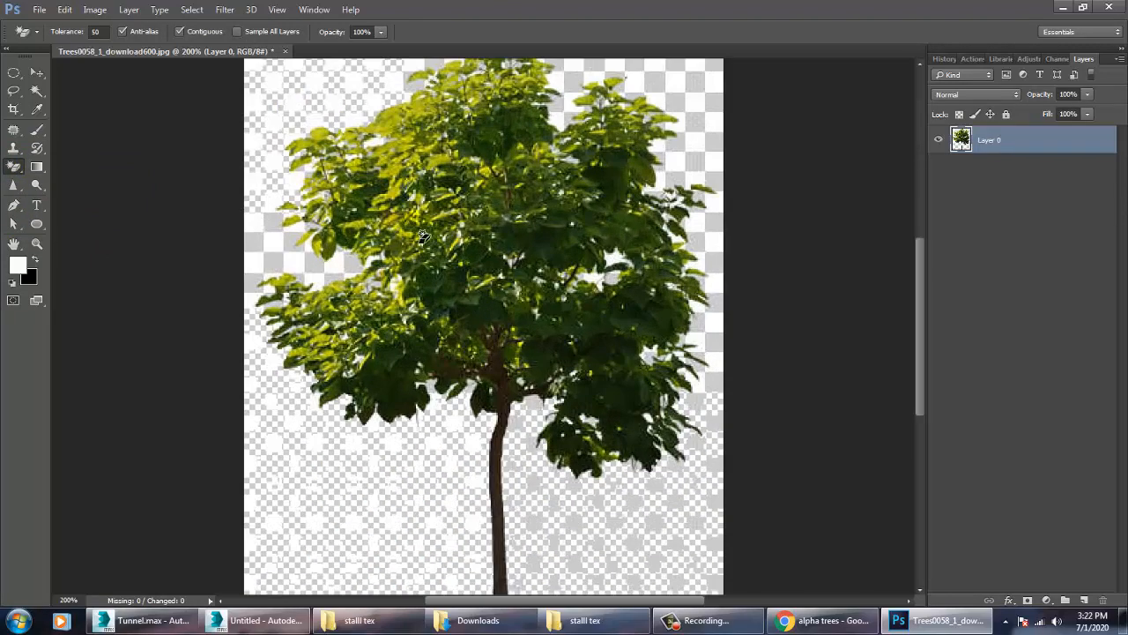
left_click(36, 91)
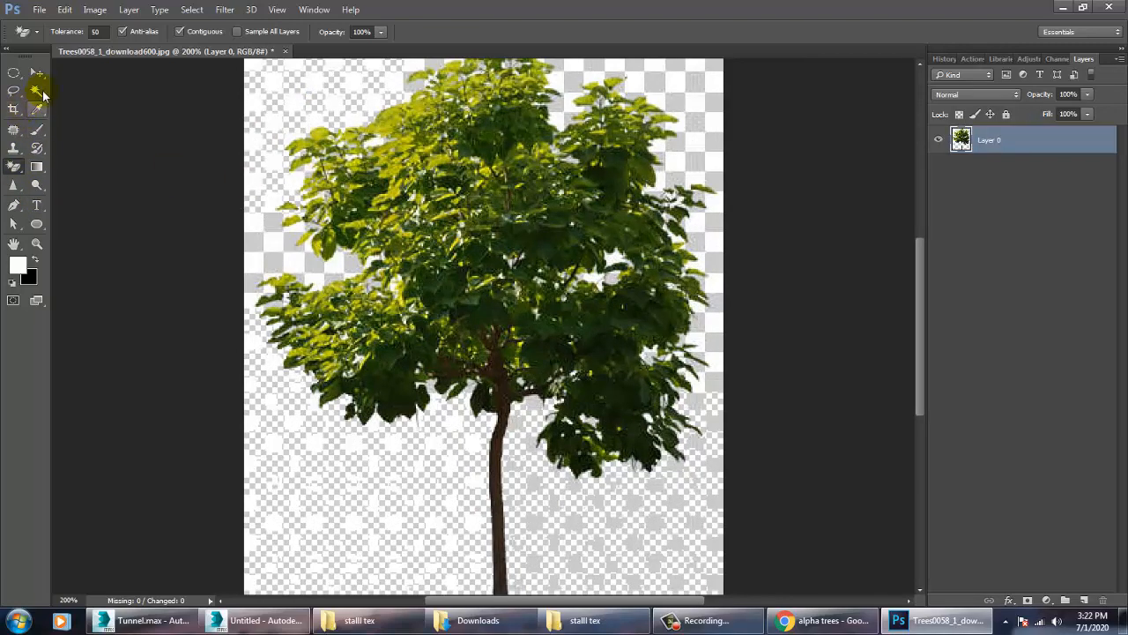
left_click(721, 141)
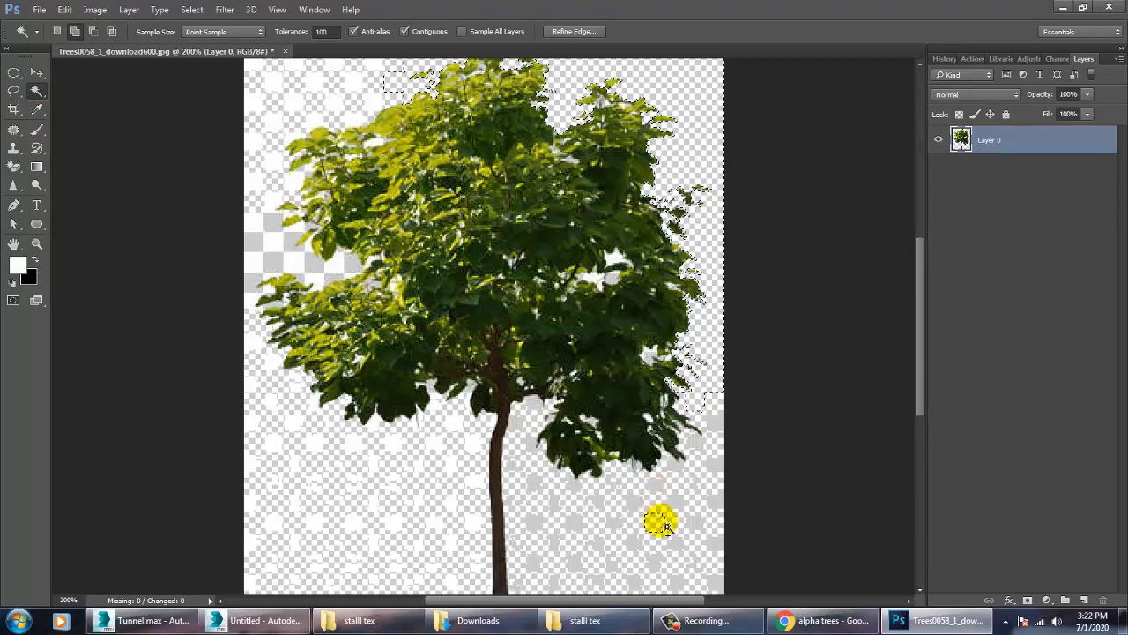
left_click(192, 10)
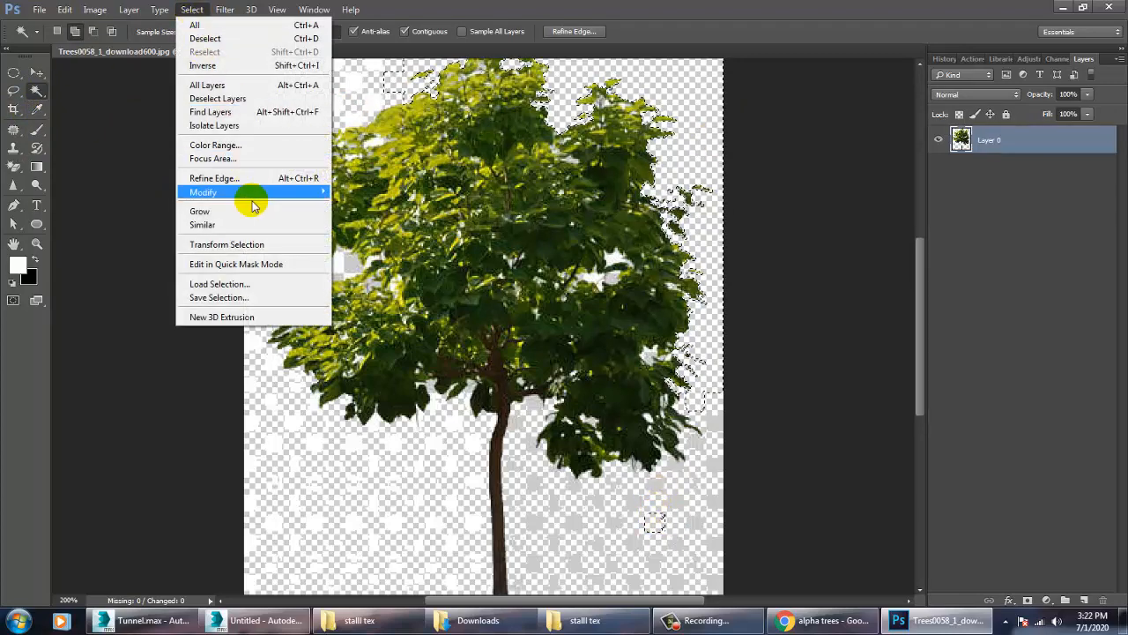
left_click(255, 224)
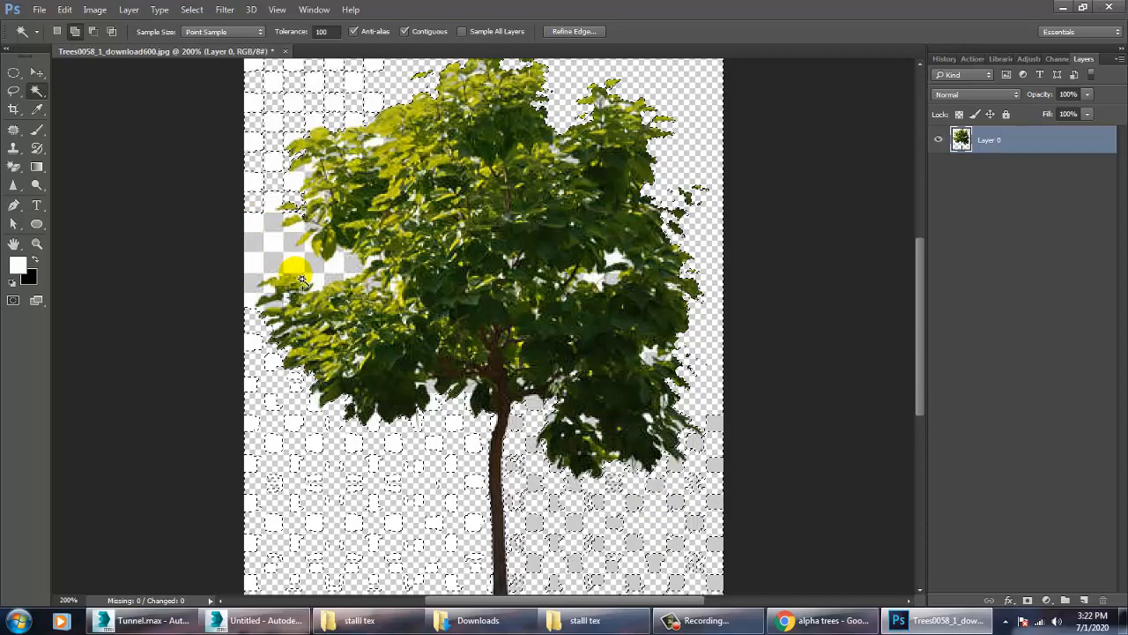
- Add the remaining checkered patch at the tree's left side to the Magic Wand selection, delete the selected background and deselect
left_click(292, 258)
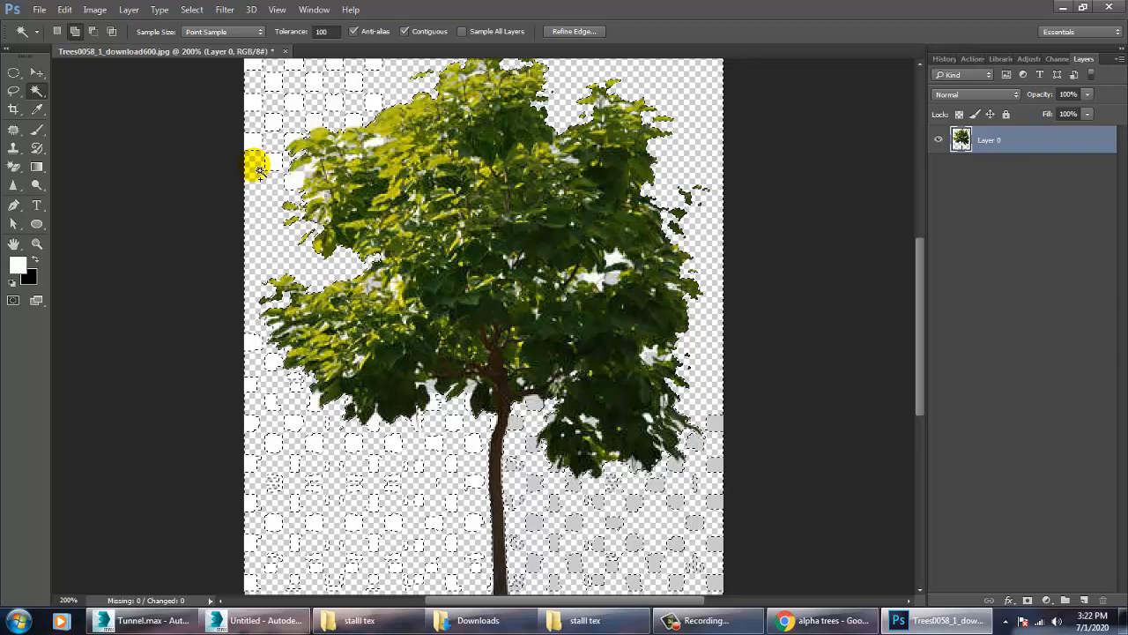
key("ctrl+d")
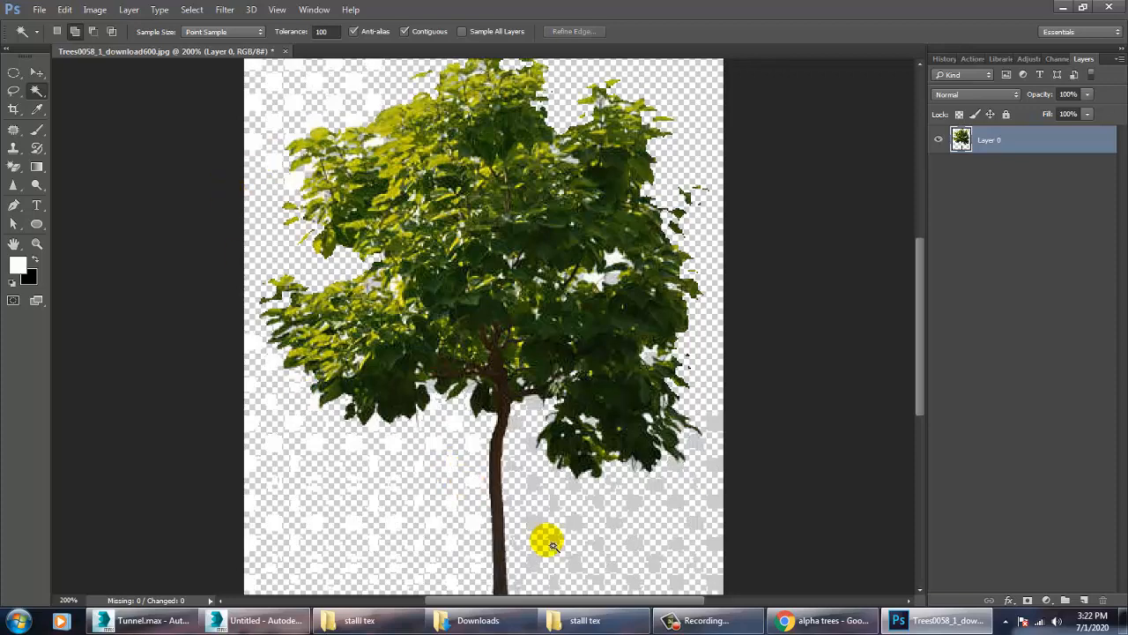
- Try extending the background selection to similar areas and deleting them, and undo the deletion
left_click(194, 11)
left_click(231, 224)
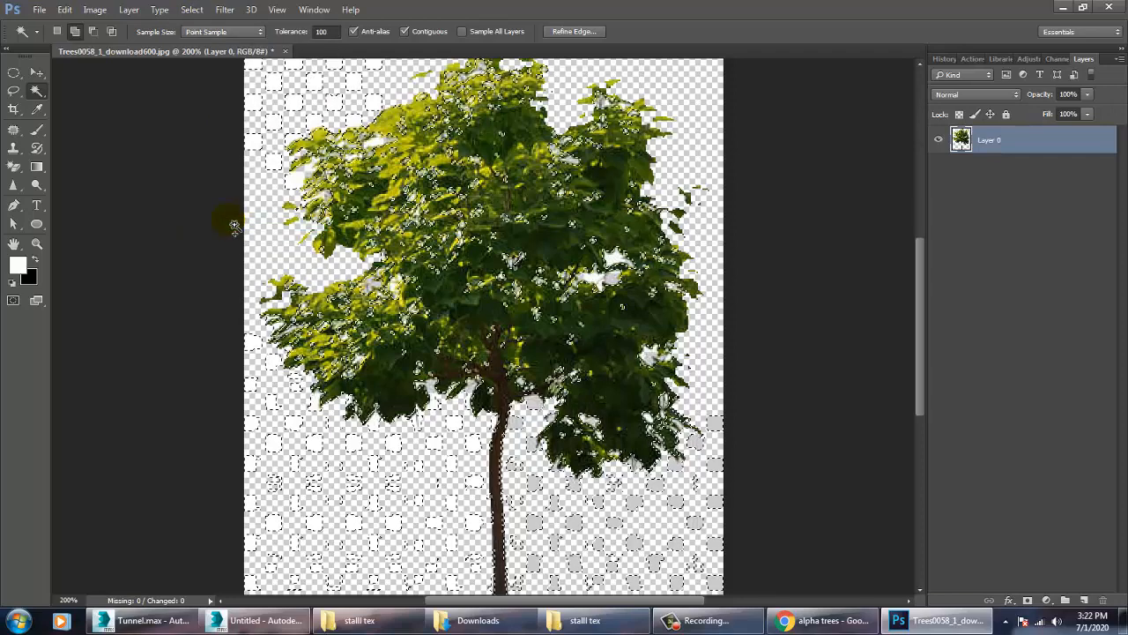
key("ctrl+d")
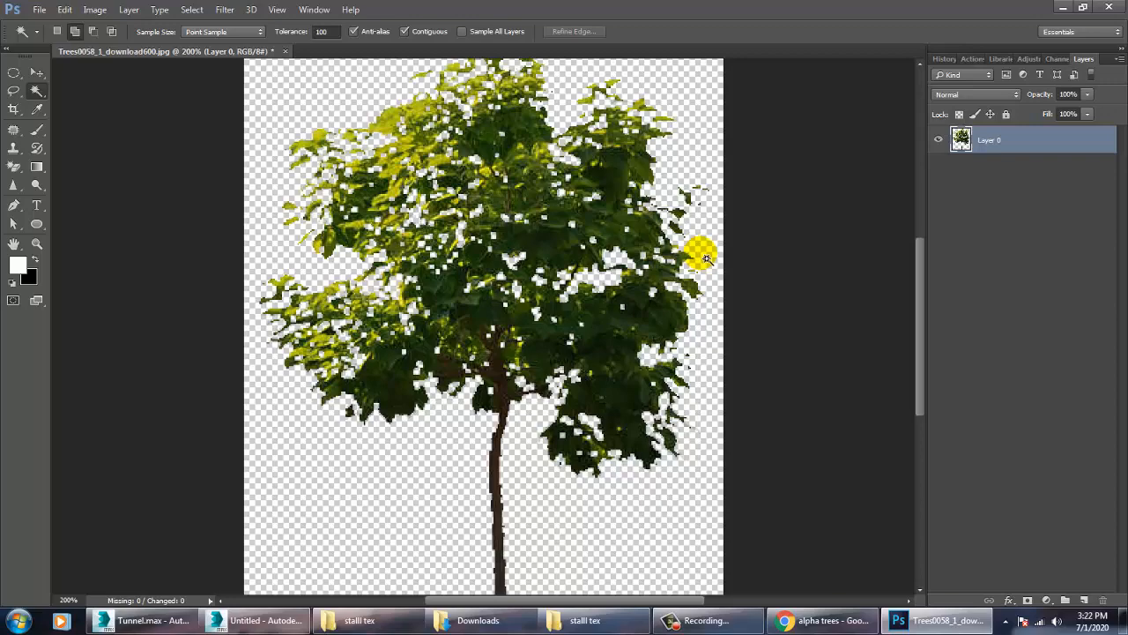
key("ctrl+shift+d")
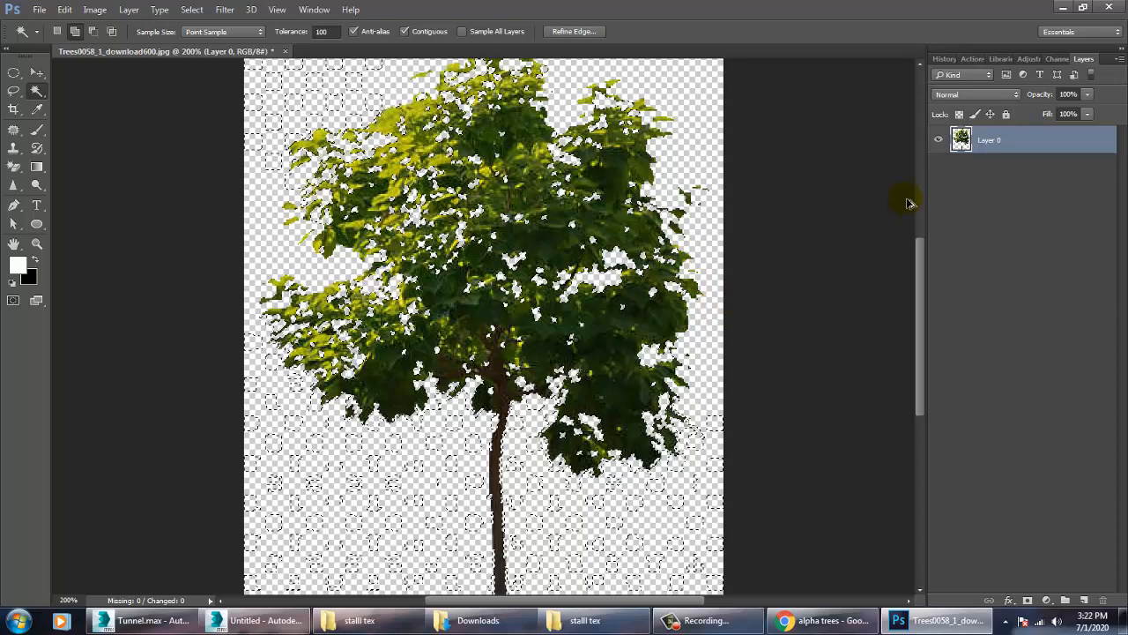
key("Delete")
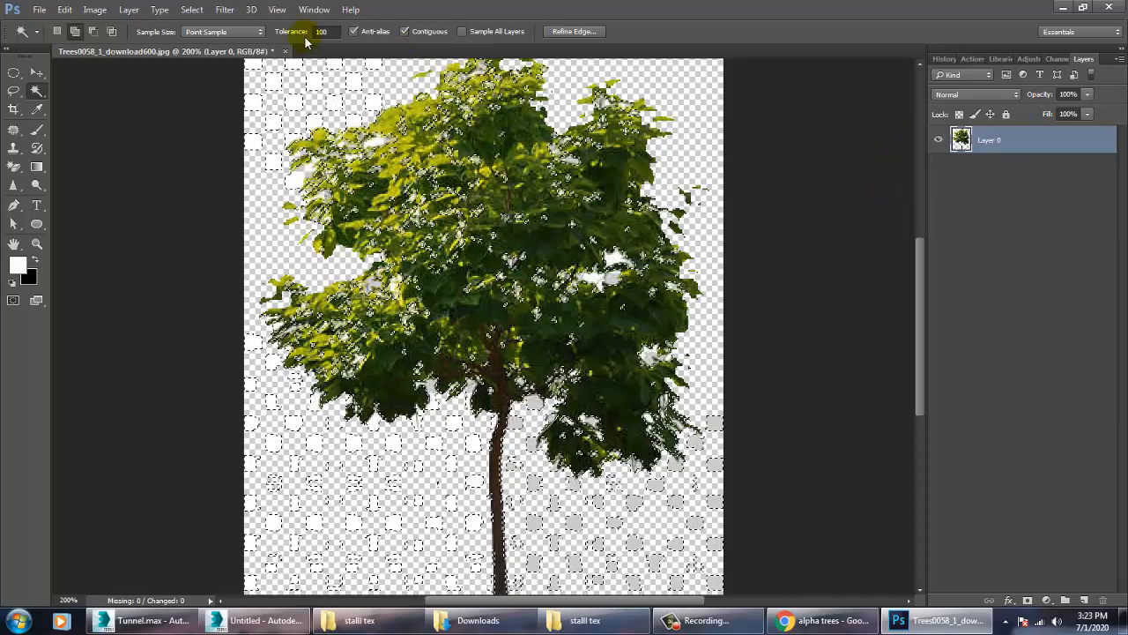
- Try Refine Edge with Smooth 16 and added feathering before deleting the background, then undo it and clear the selection
left_click(581, 31)
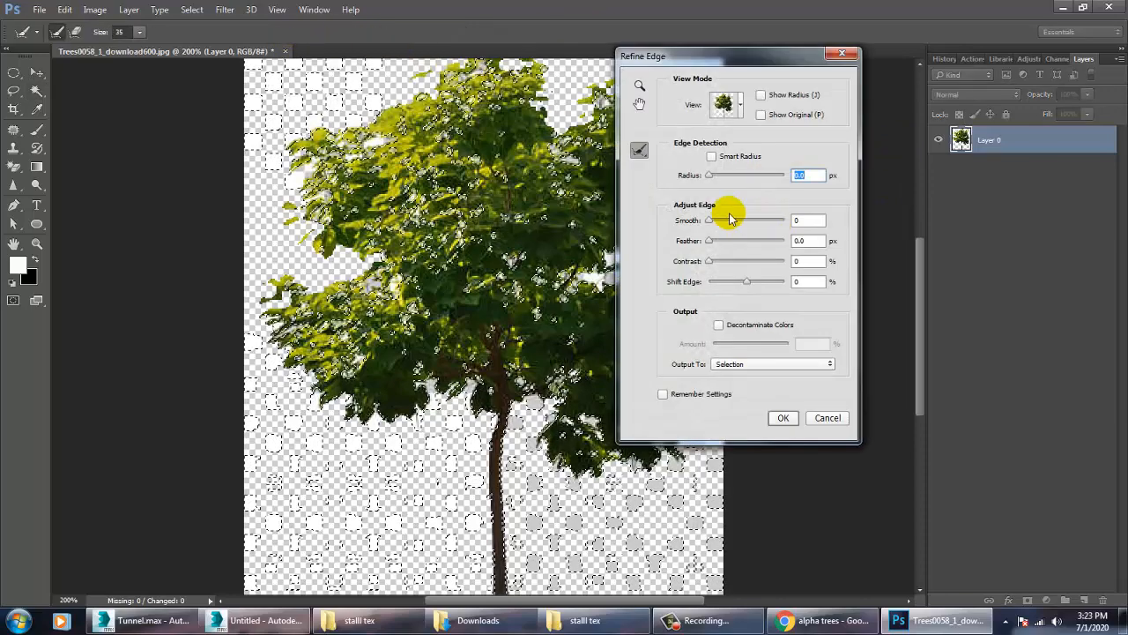
left_click_drag(710, 220, 730, 256)
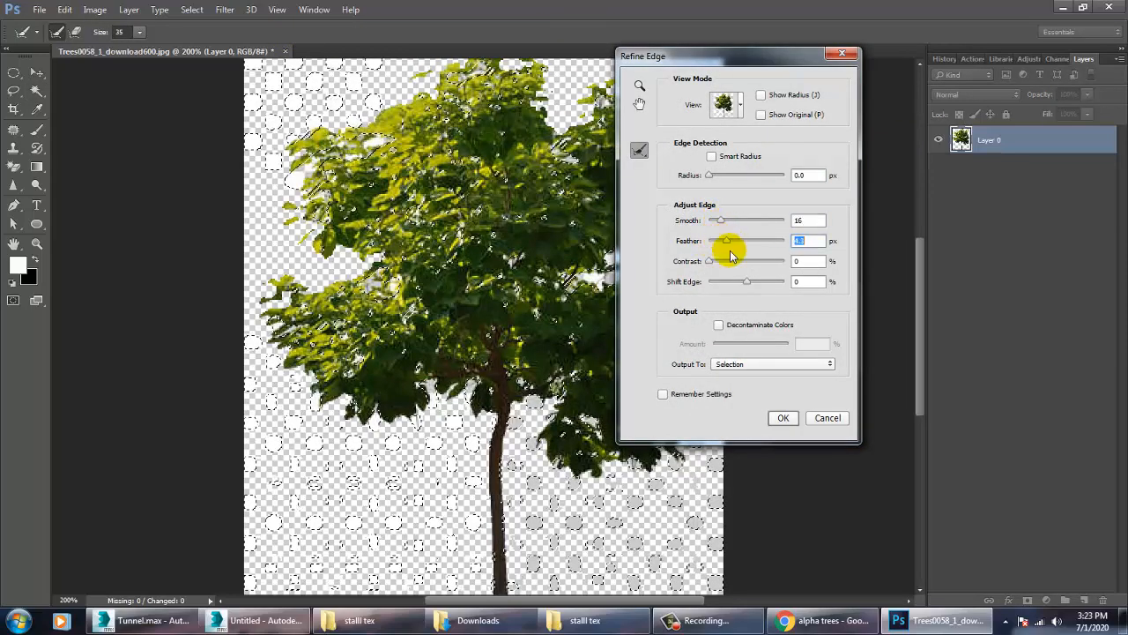
left_click(782, 417)
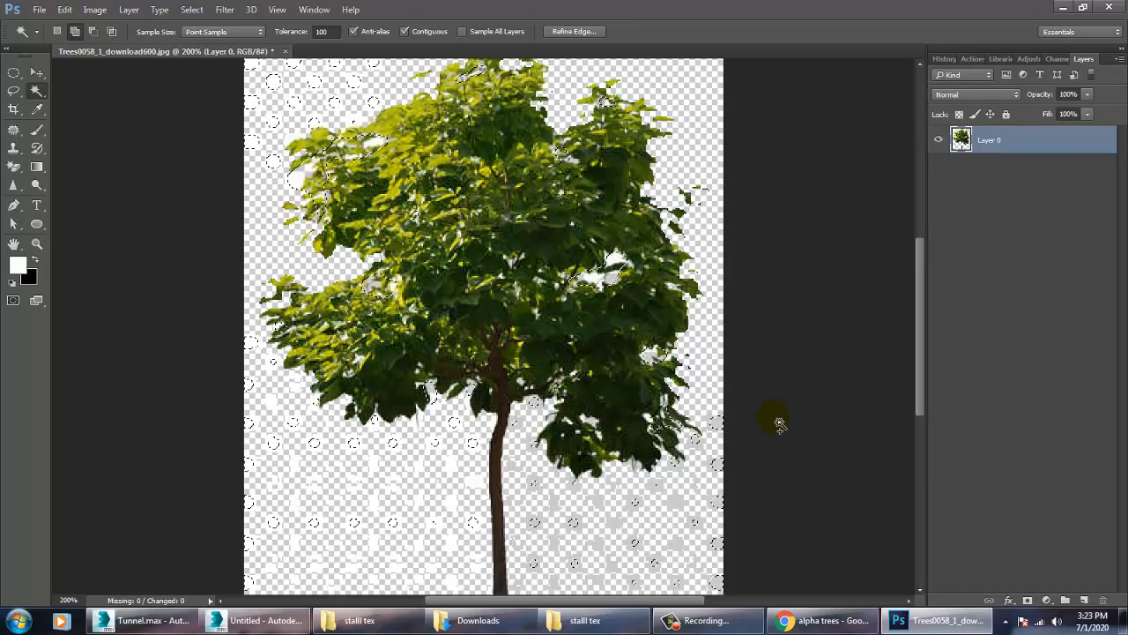
left_click(780, 423)
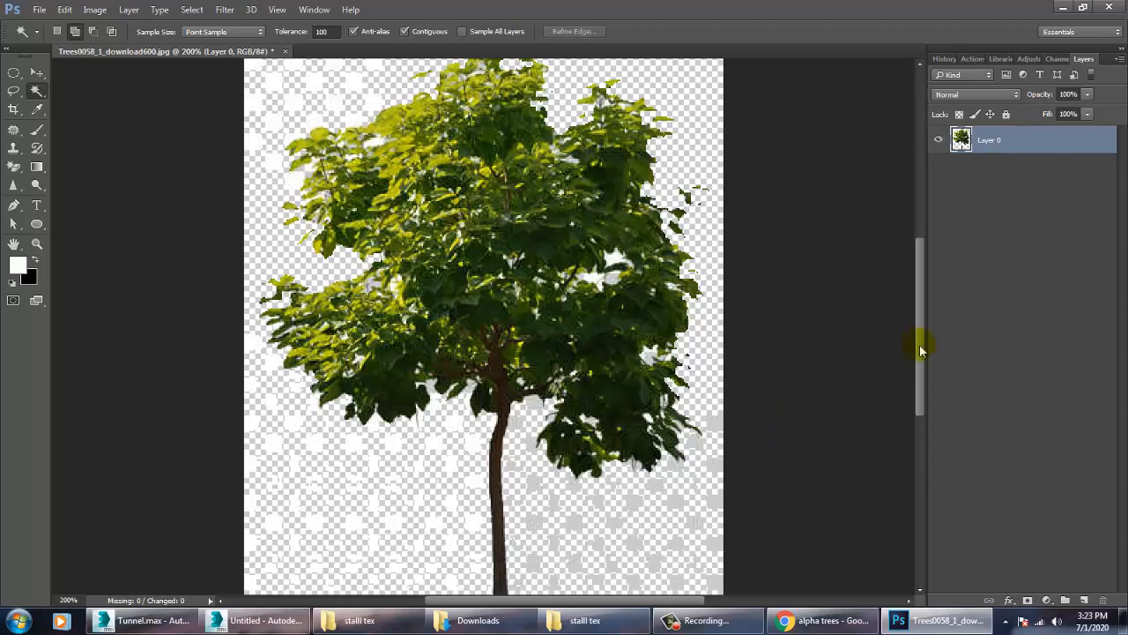
left_click(965, 142, "ctrl")
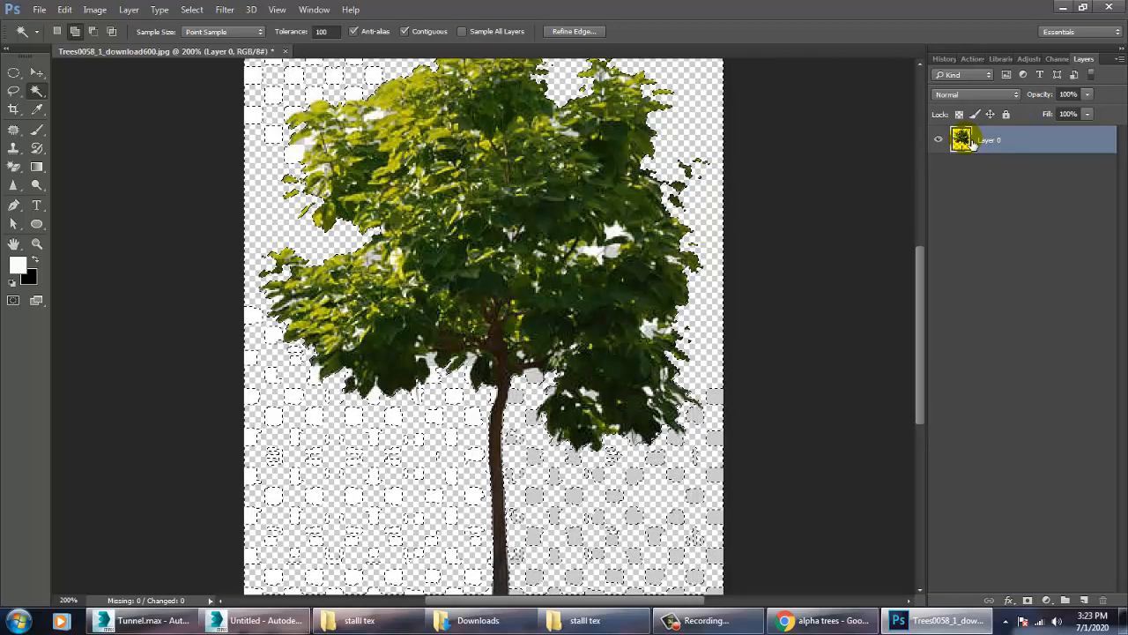
key("ctrl+d")
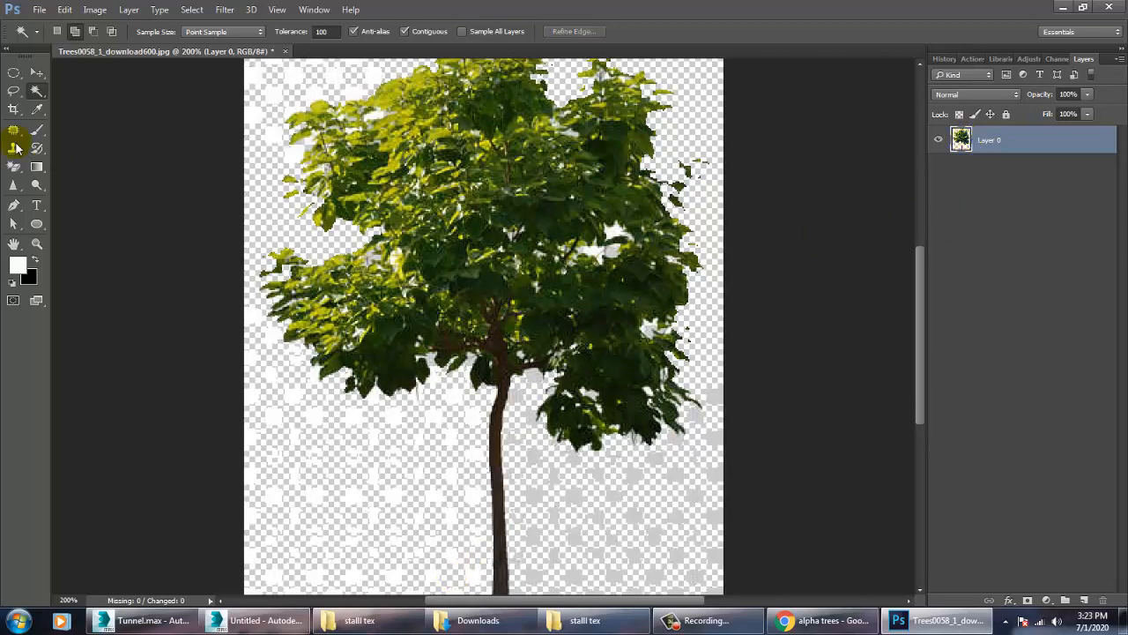
- Select a leftover white square beside the trunk with the Magic Wand, extend the selection to similar areas, delete them and deselect
left_click(13, 91)
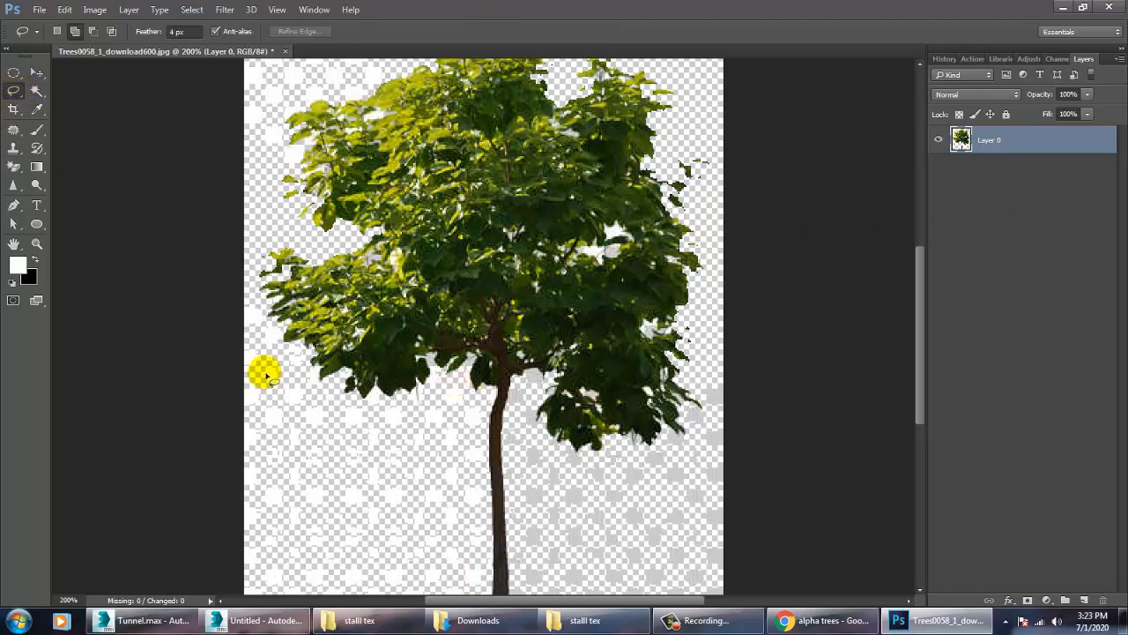
left_click(36, 91)
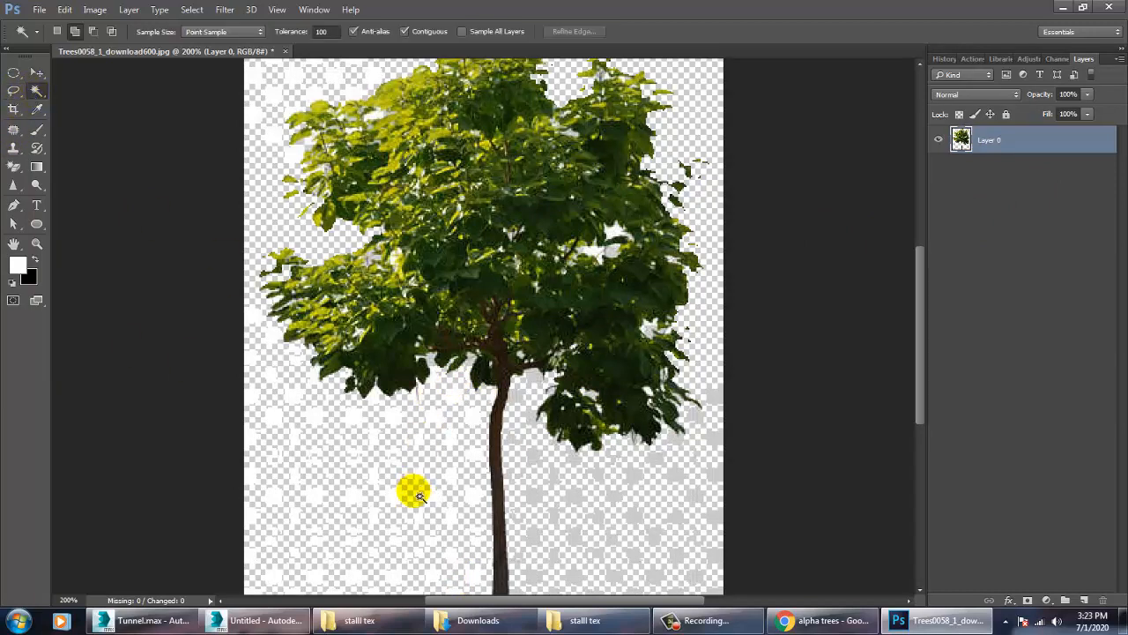
left_click(193, 10)
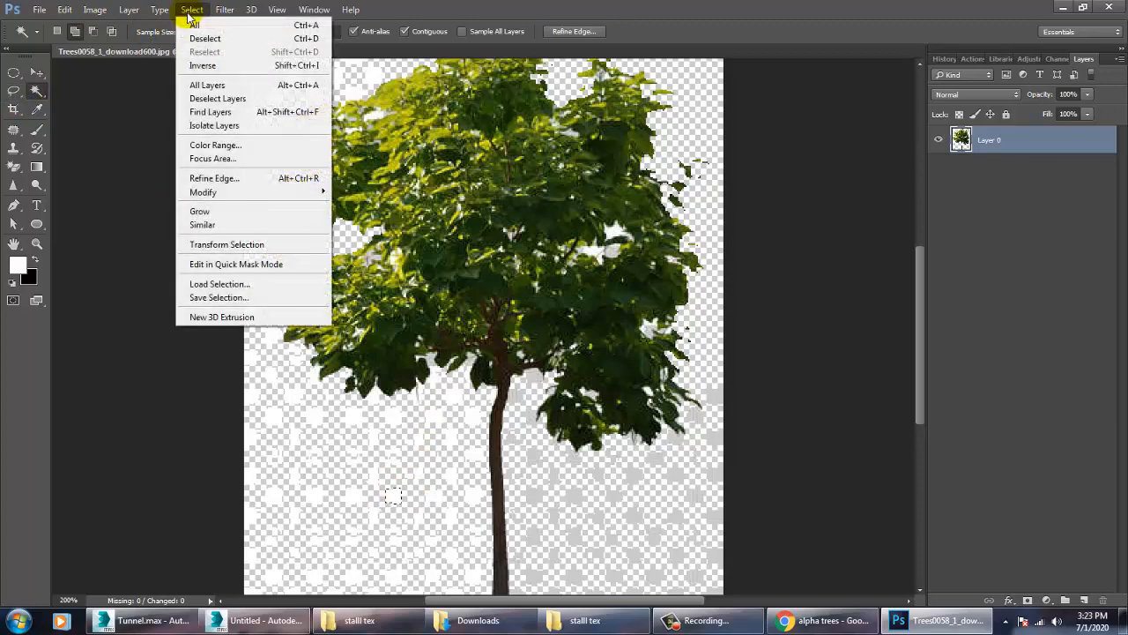
left_click(204, 226)
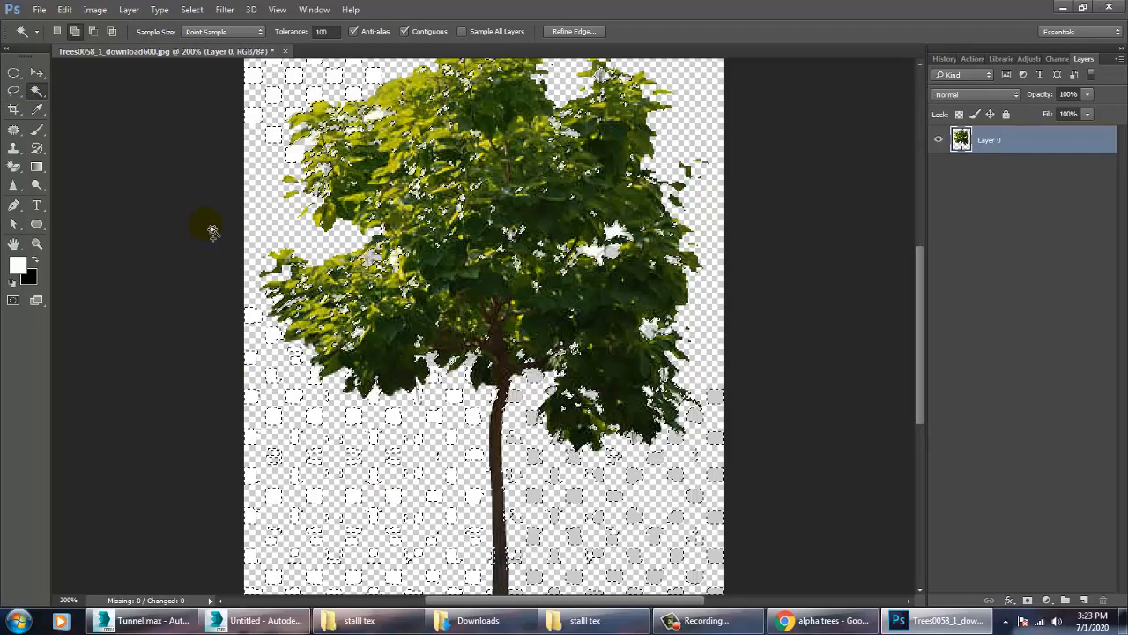
key("ctrl+d")
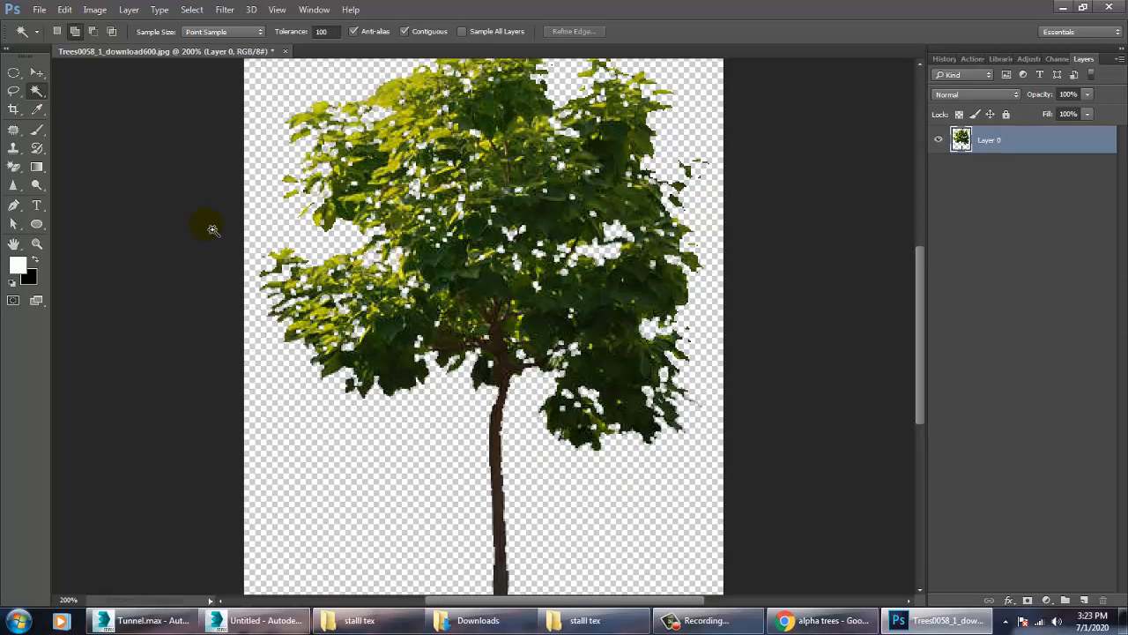
- Save the cut-out tree image to the Desktop under the file name diff
left_click(38, 73)
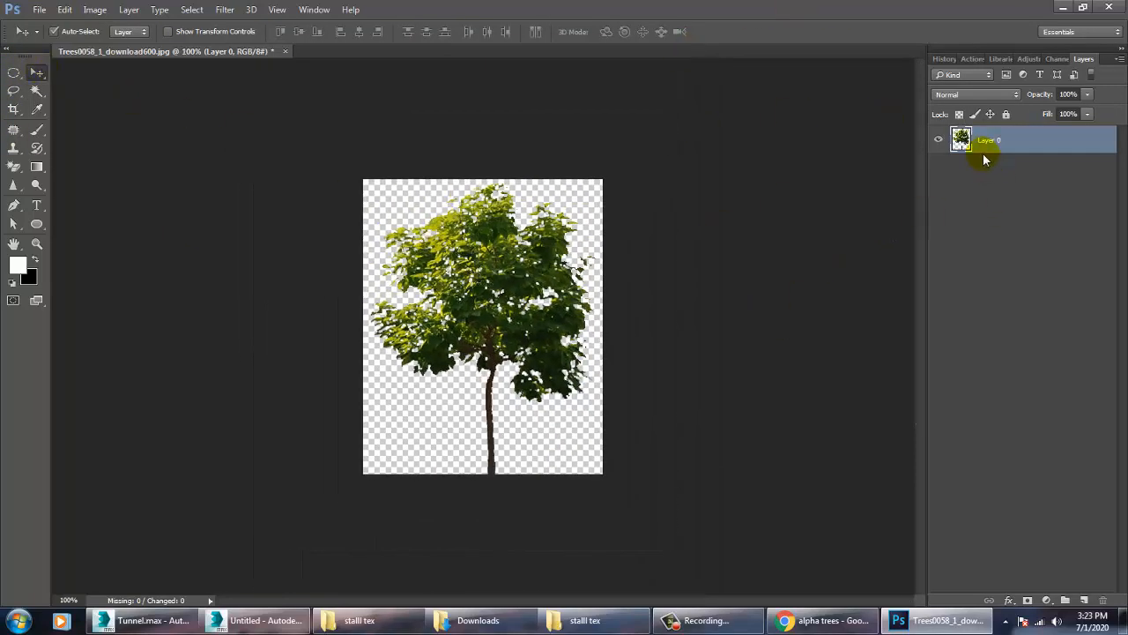
left_click(37, 16)
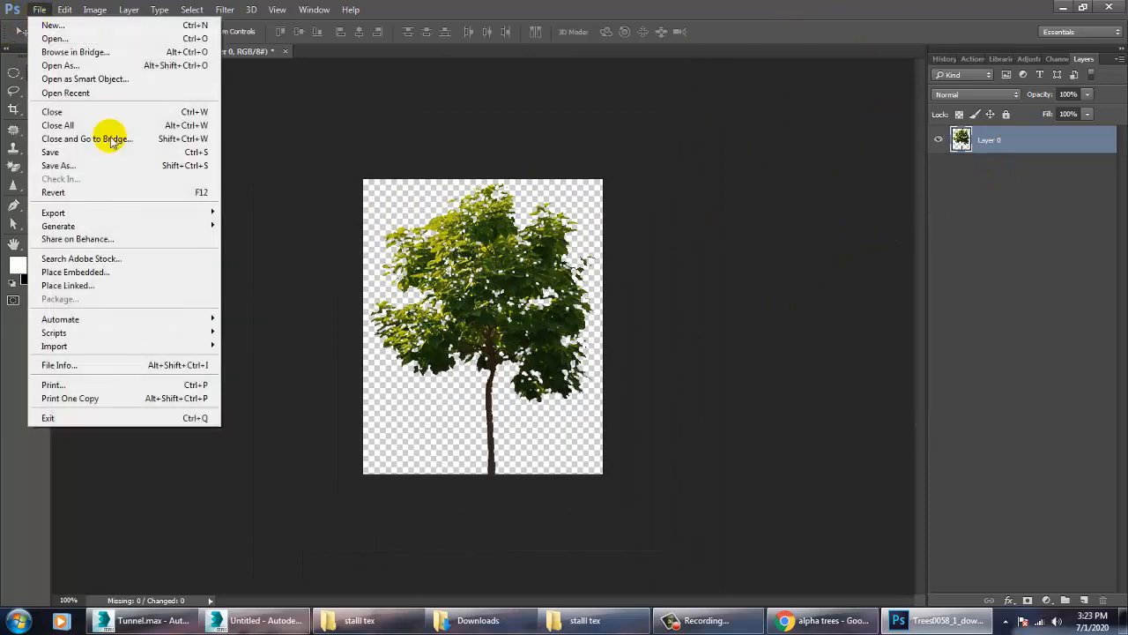
left_click(71, 167)
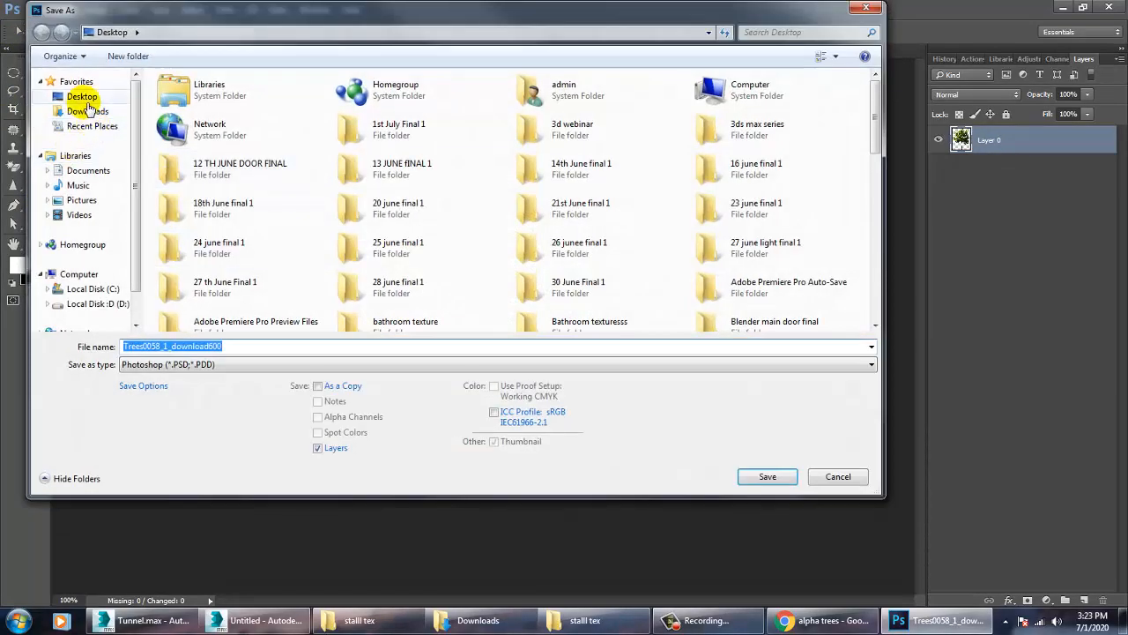
type("d")
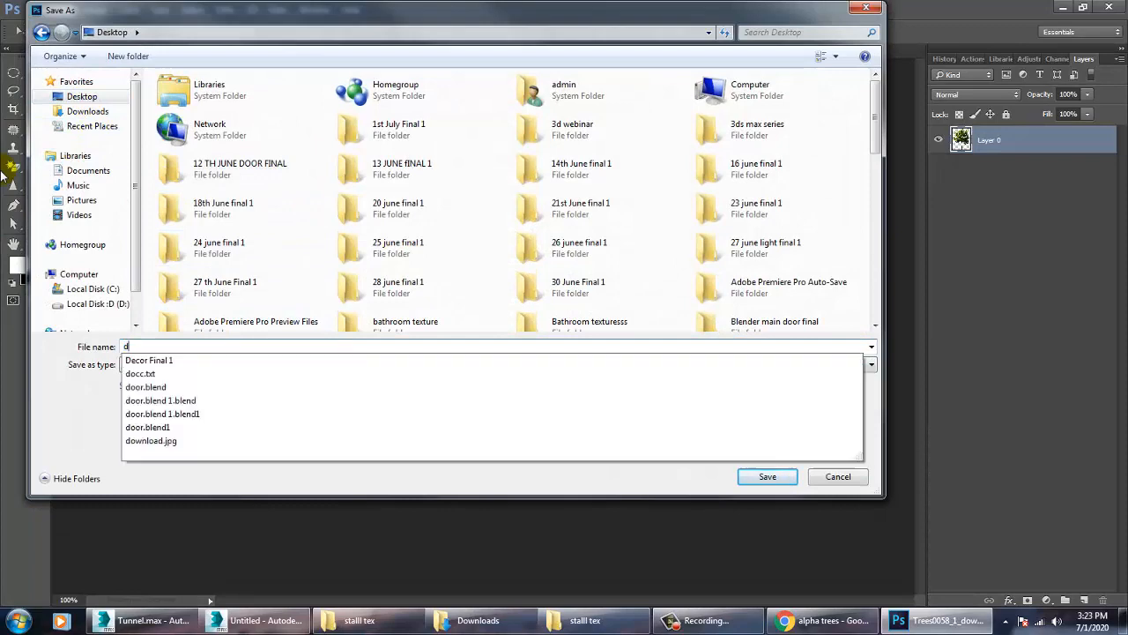
type("iff")
key("Tab")
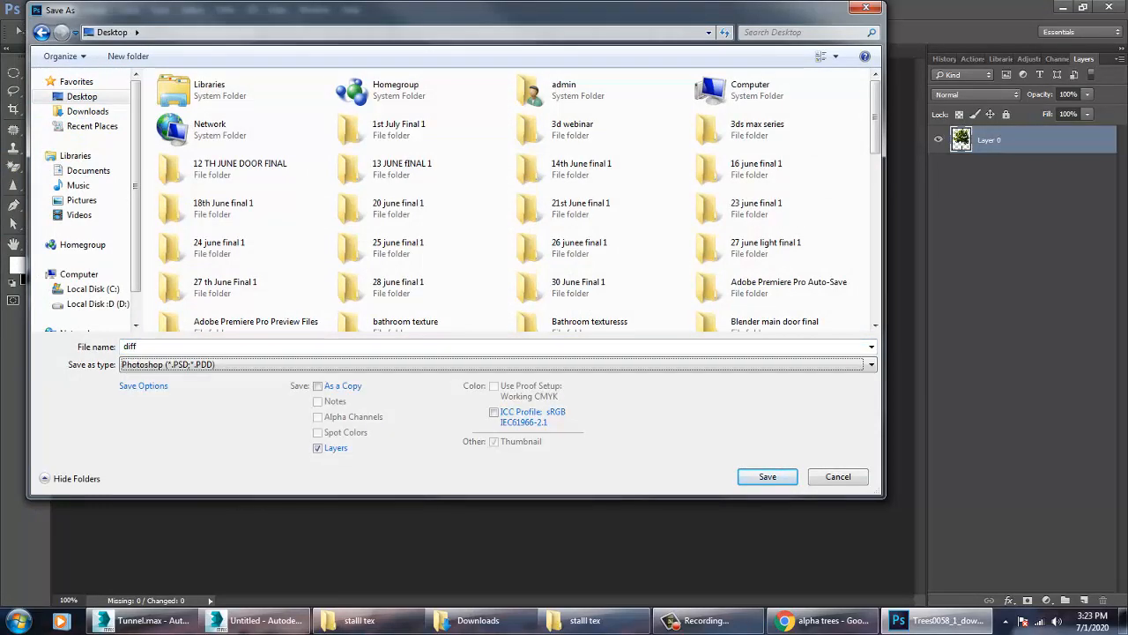
key("Return")
key("Return")
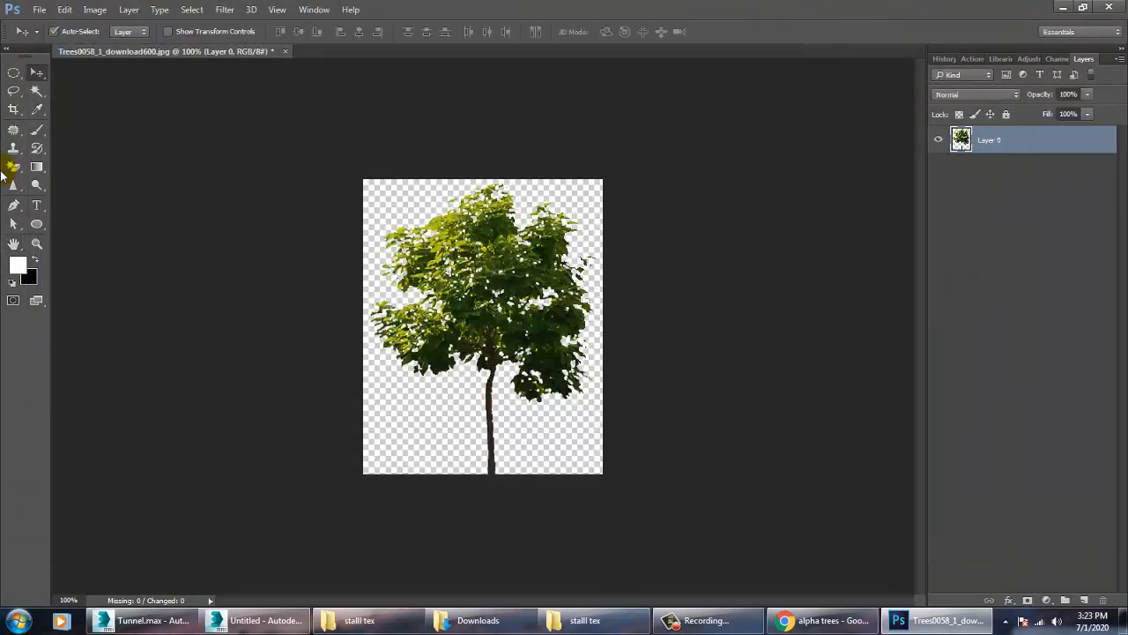
- Turn Layer 0 into an alpha mask by filling the tree's shape with white and the inverted selection with black, and deselect
left_click(963, 143, "ctrl")
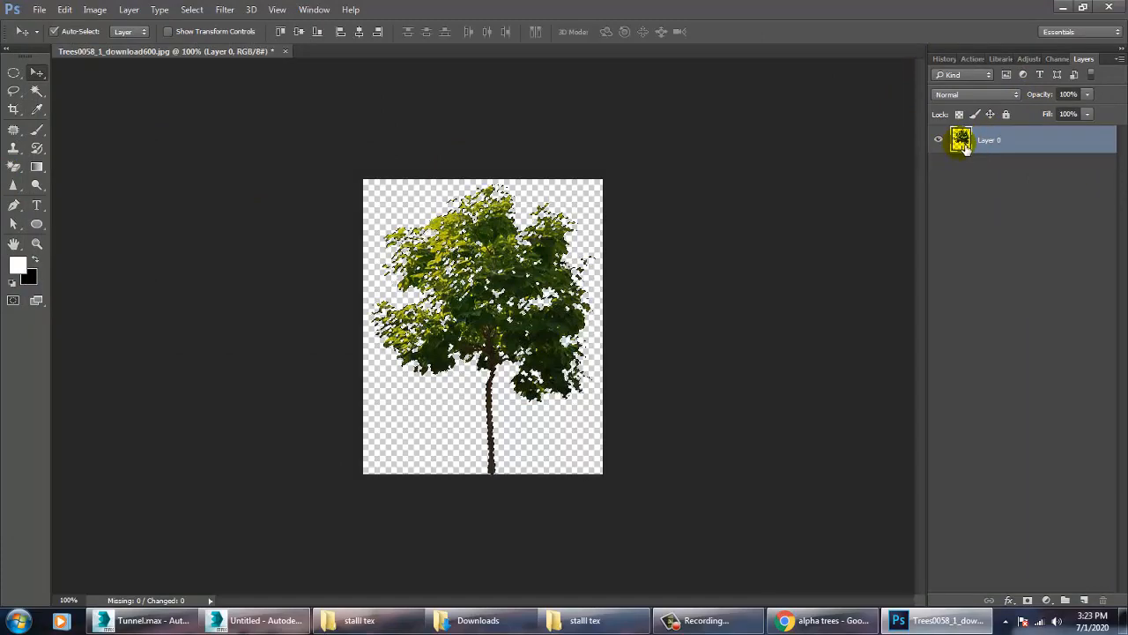
key("alt+BackSpace")
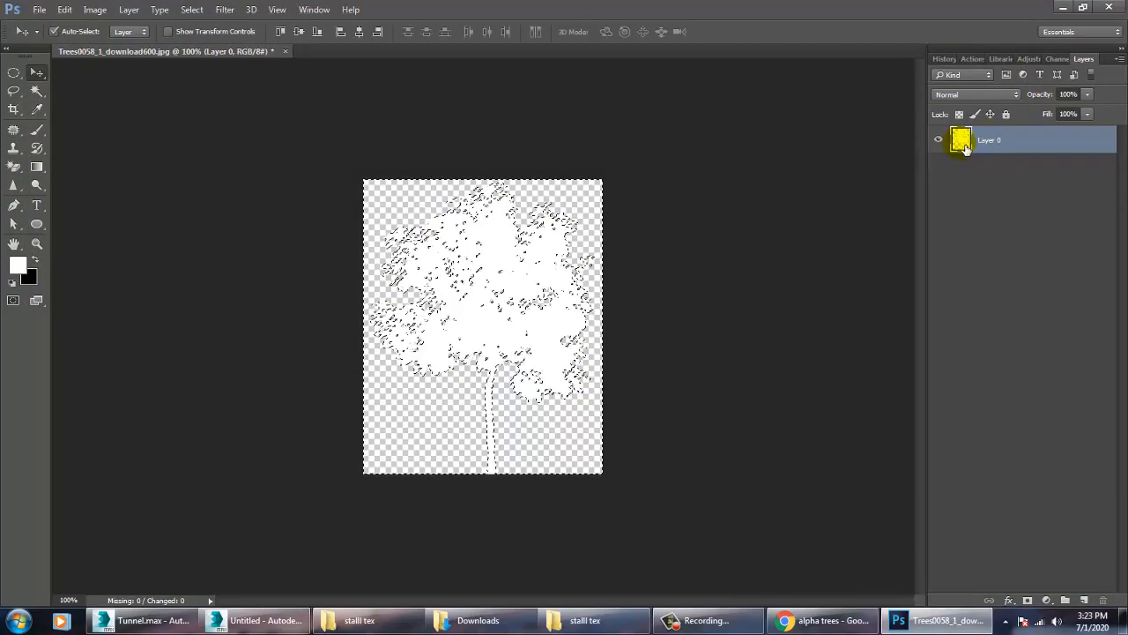
key("ctrl+shift+i")
key("ctrl+BackSpace")
key("ctrl+d")
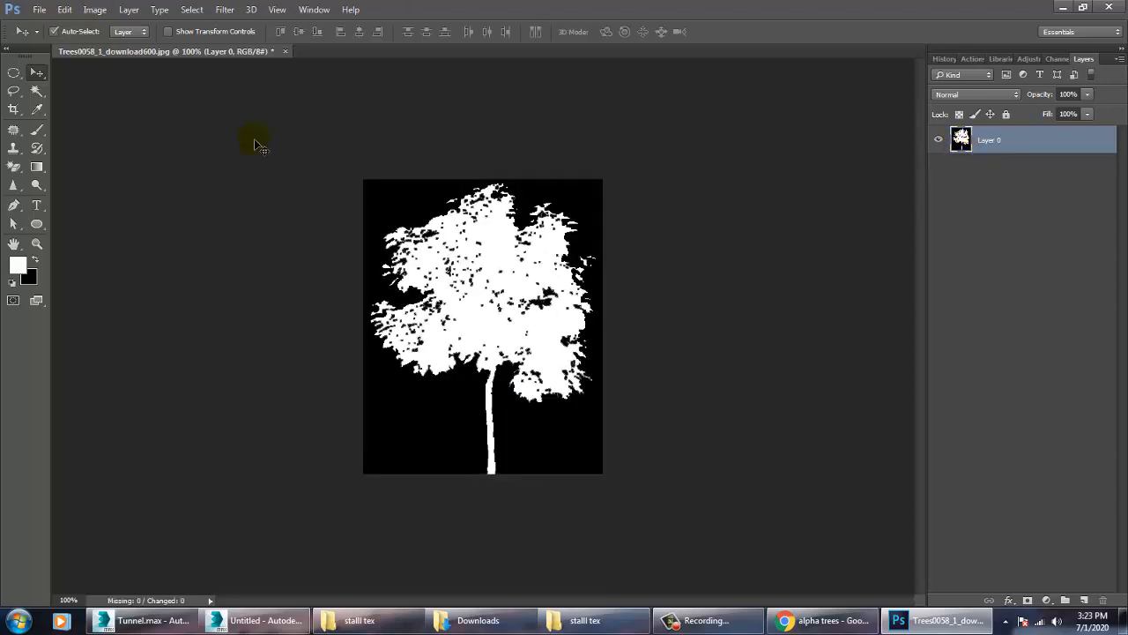
- Save the black-and-white mask to the Desktop as a JPEG named alpha
left_click(39, 9)
left_click(86, 169)
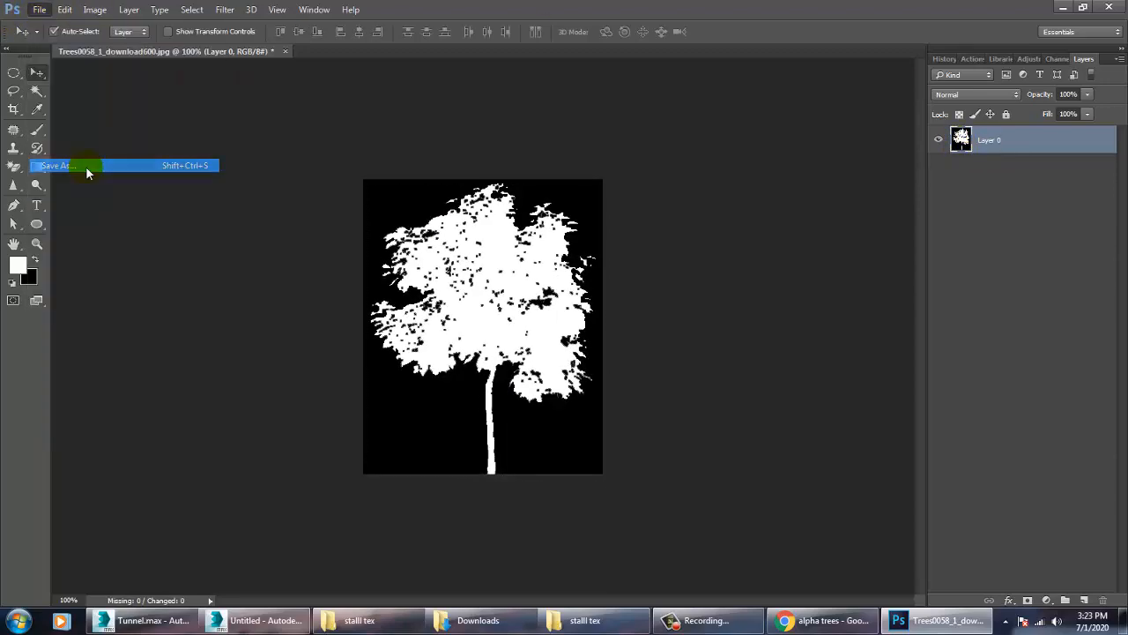
type("alp")
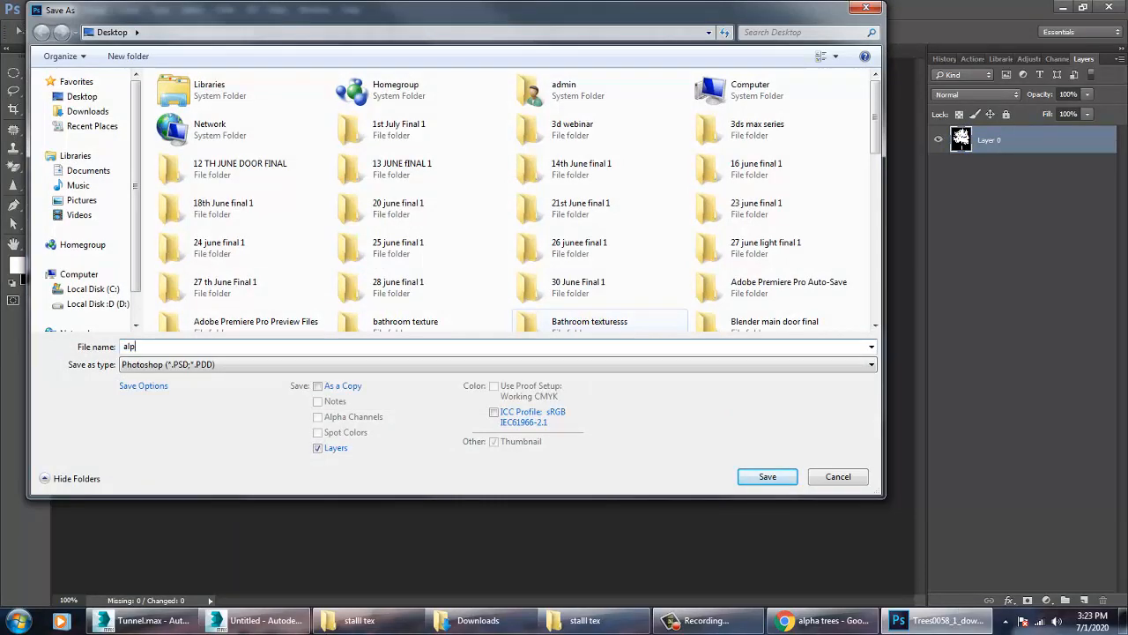
type("haj")
key("Return")
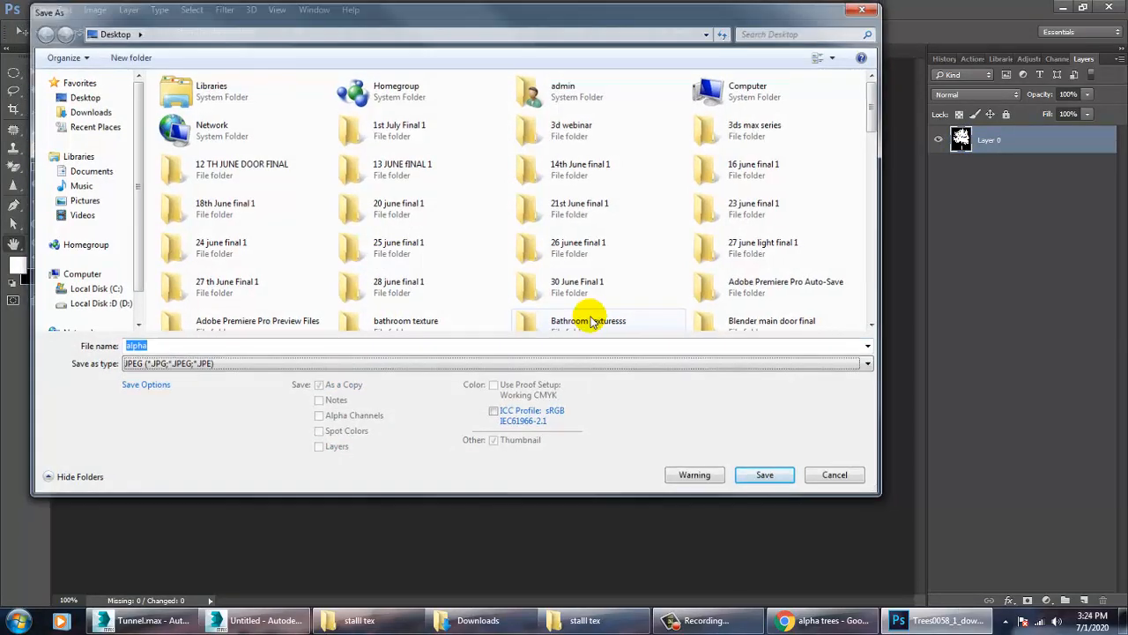
key("Return")
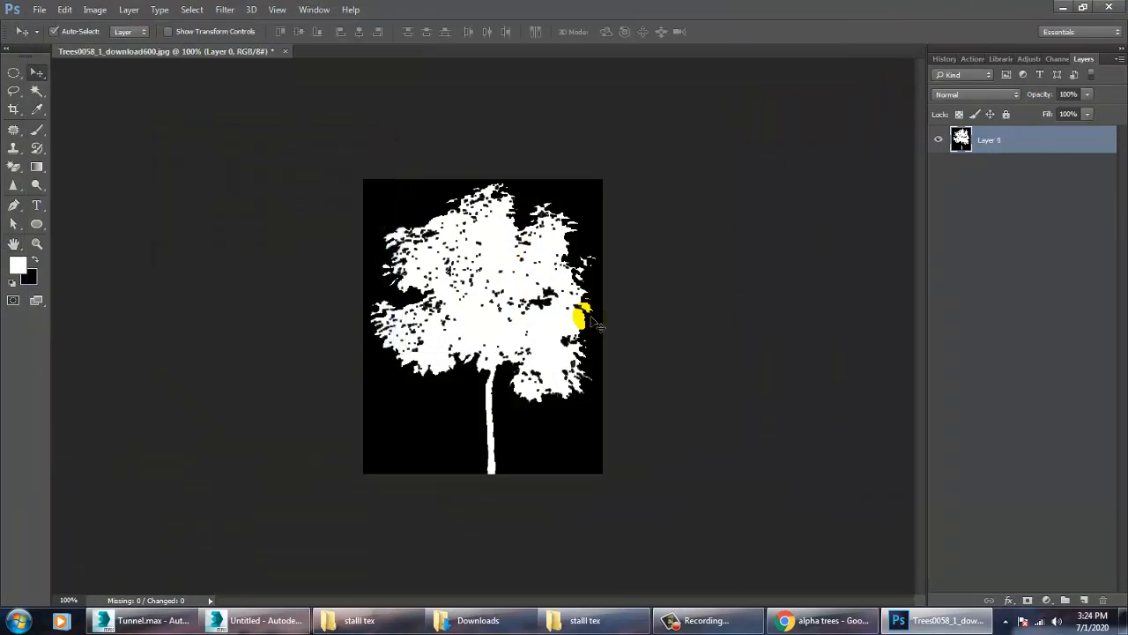
- Switch to 3ds Max and draw a plane about 1 29/32' by 1 7/32' beside the tunnel in the front view
key("super+d")
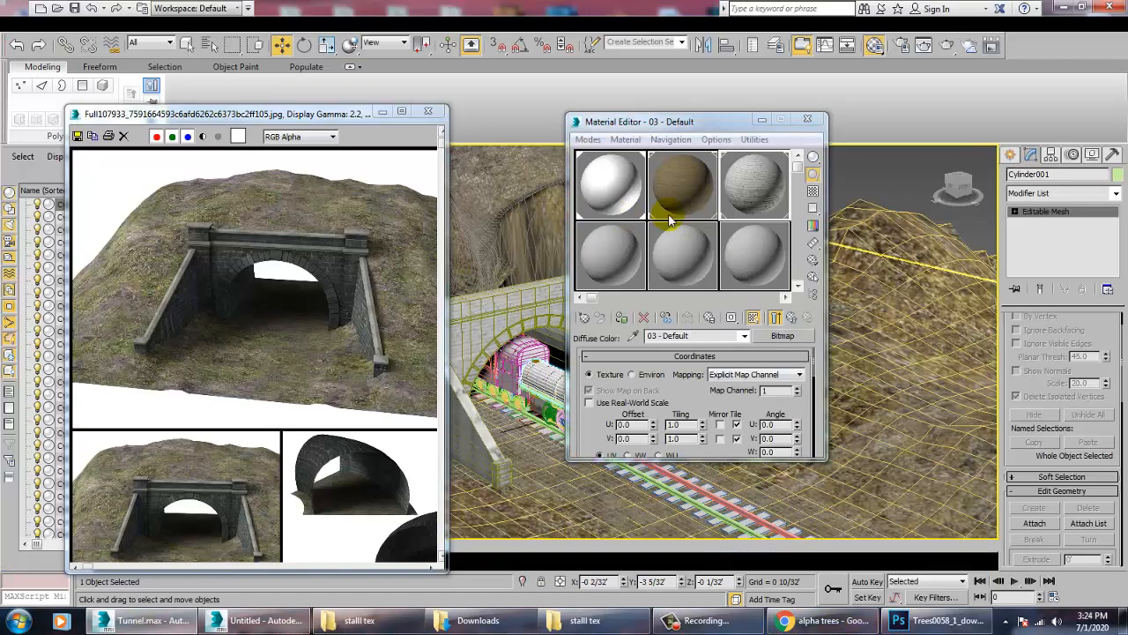
left_click(762, 120)
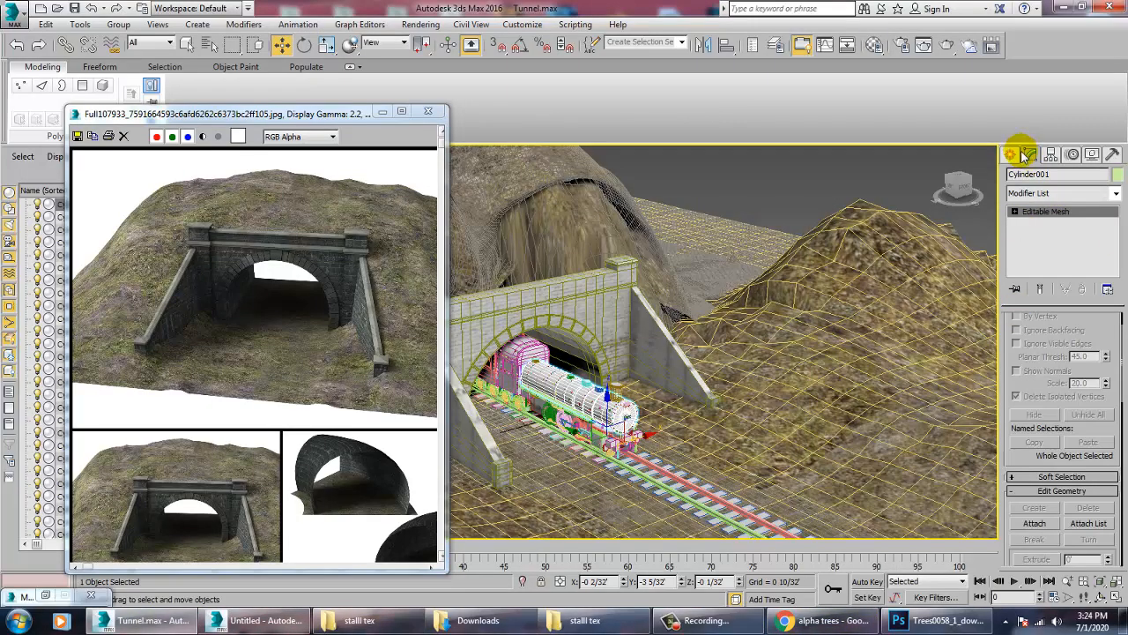
left_click(1010, 155)
left_click(1090, 304)
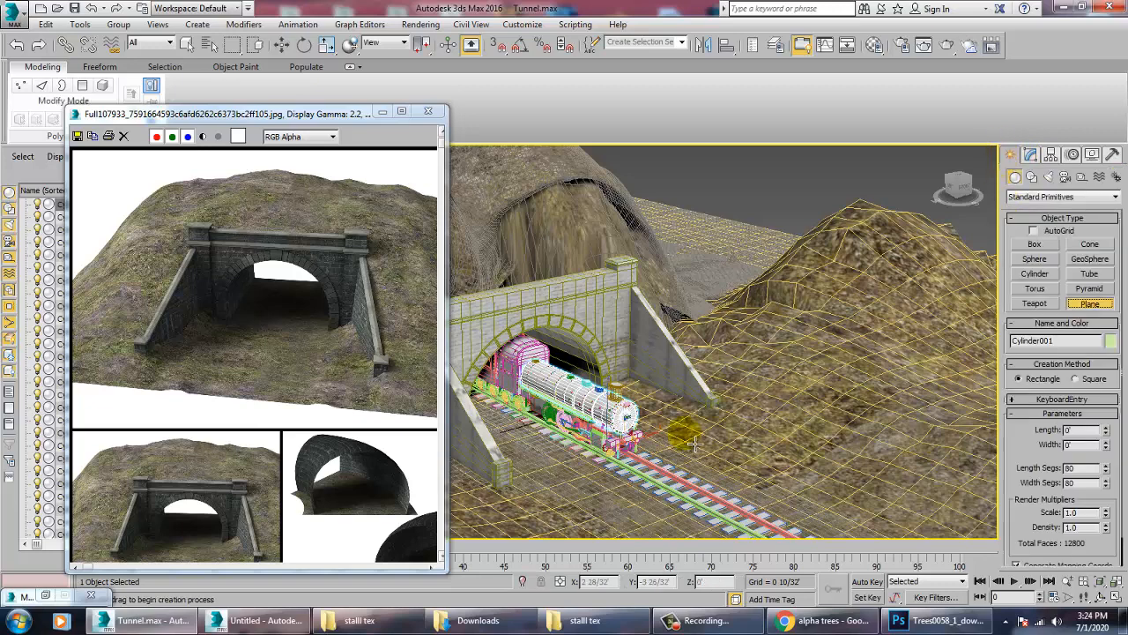
key("alt+w")
key("alt+w")
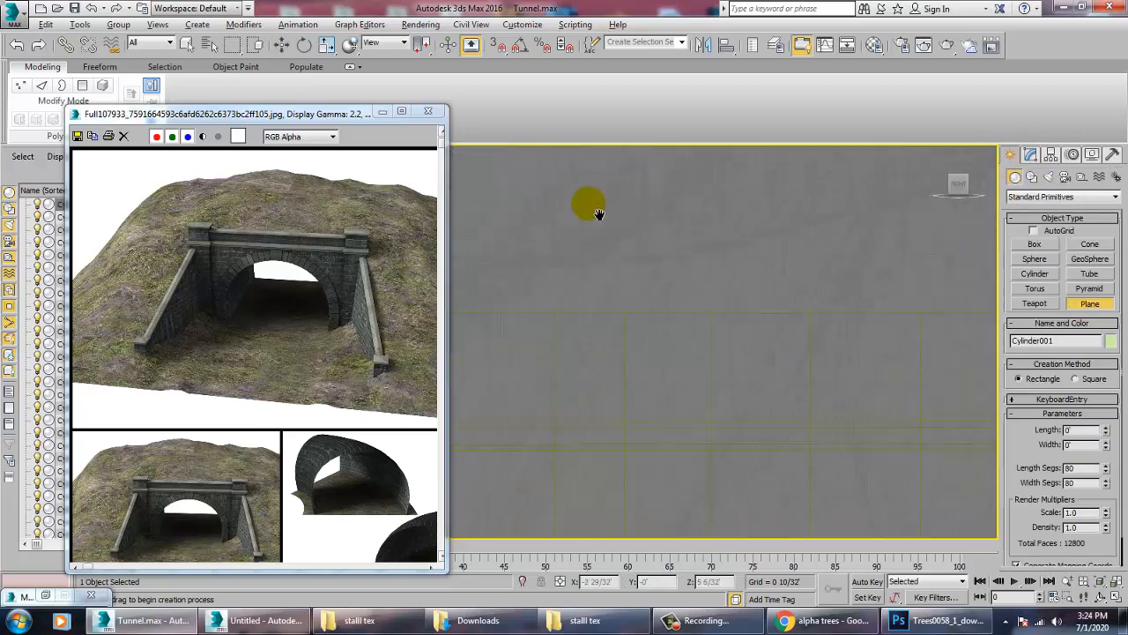
middle_click_drag(739, 302, 766, 306)
scroll(766, 306, "down", 5)
middle_click_drag(811, 347, 709, 352)
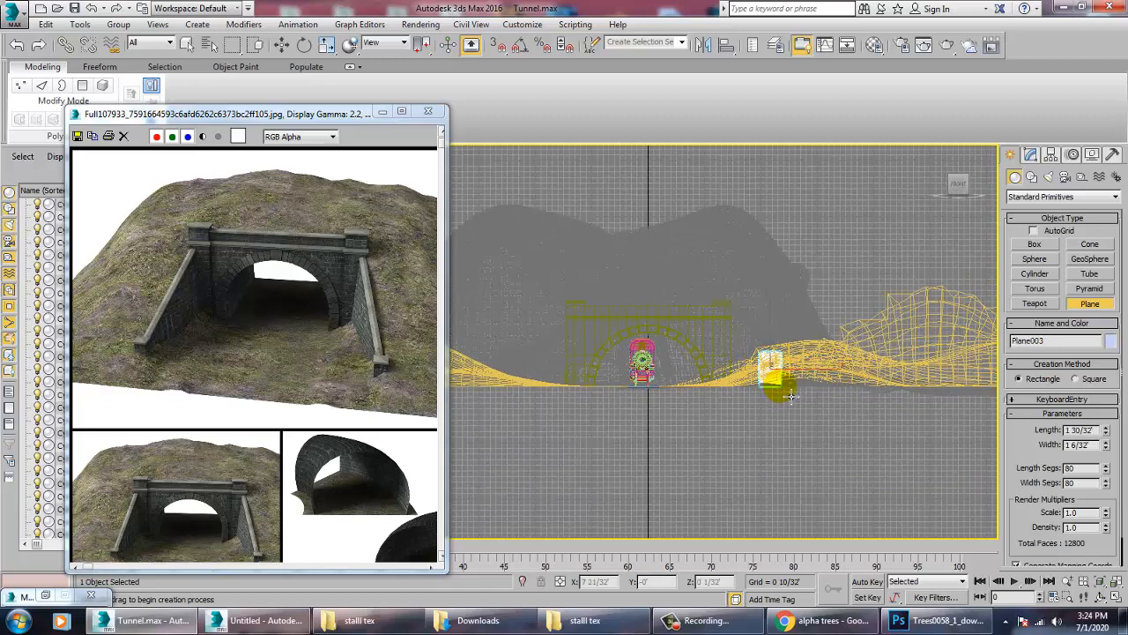
right_click(1044, 474)
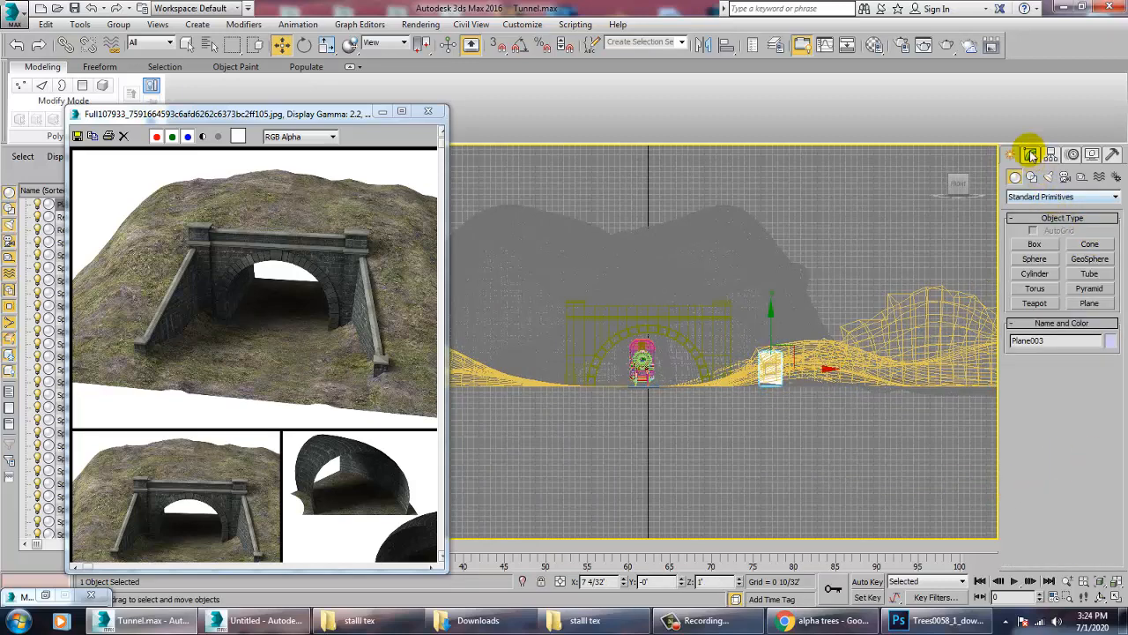
- Set the new plane's length and width segments to 1 and frame it in the perspective view
left_click(1030, 156)
left_click_drag(1097, 378, 838, 364)
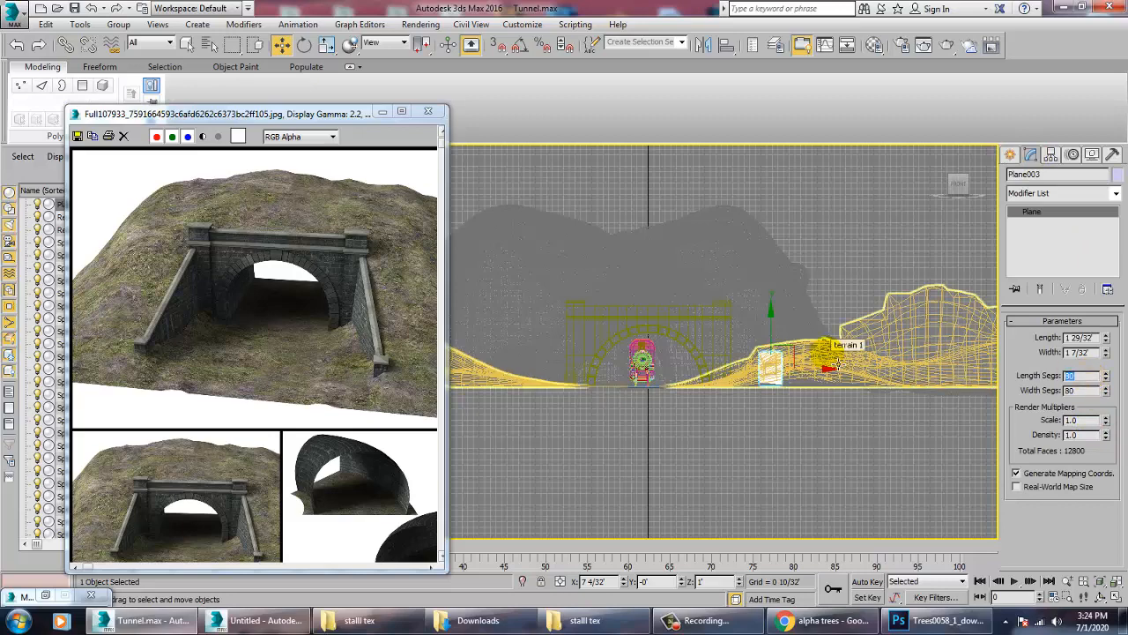
key("alt+w")
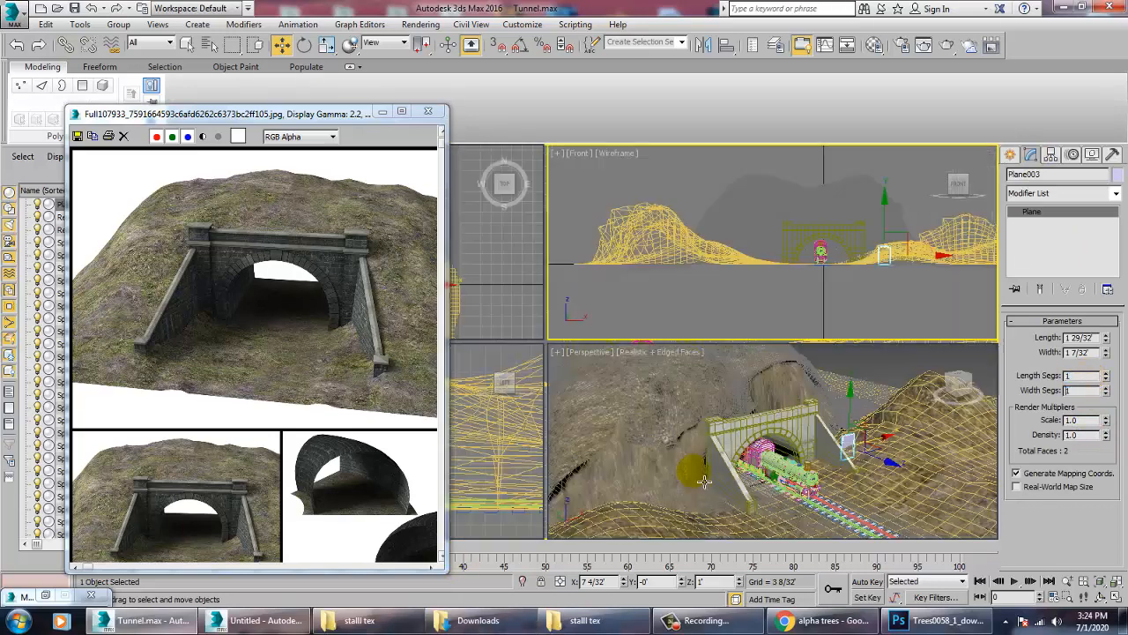
right_click(695, 471)
key("alt+w")
key("z")
middle_click_drag(719, 443, 714, 429, "alt")
scroll(713, 429, "down", 5)
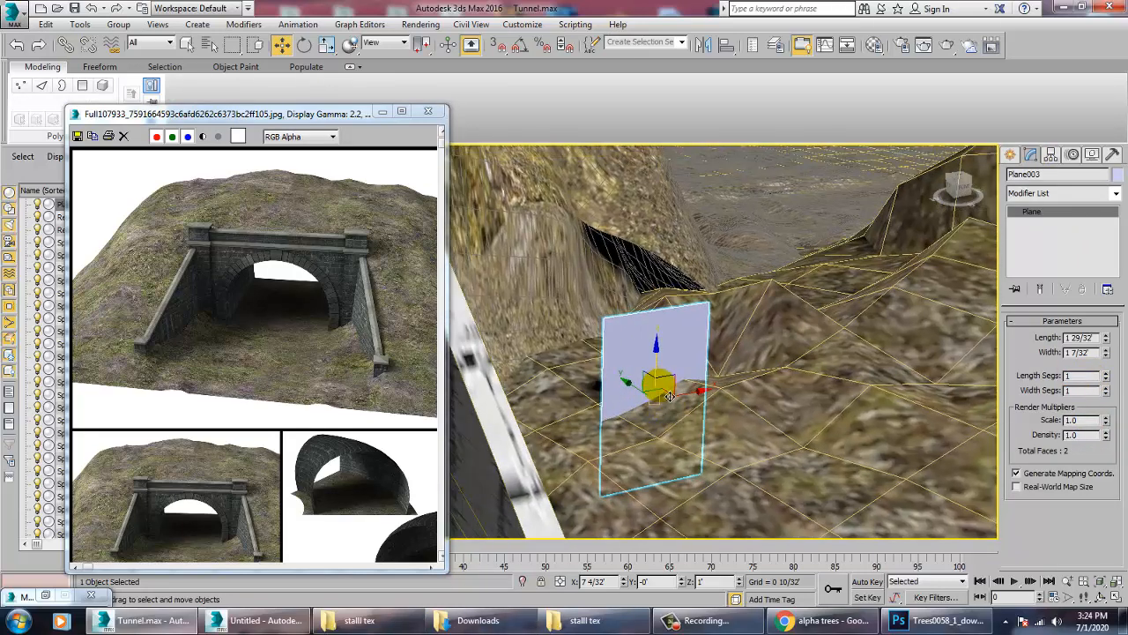
- Load the diff image from the Desktop as the diffuse bitmap of the unused 07 - Default material
key("m")
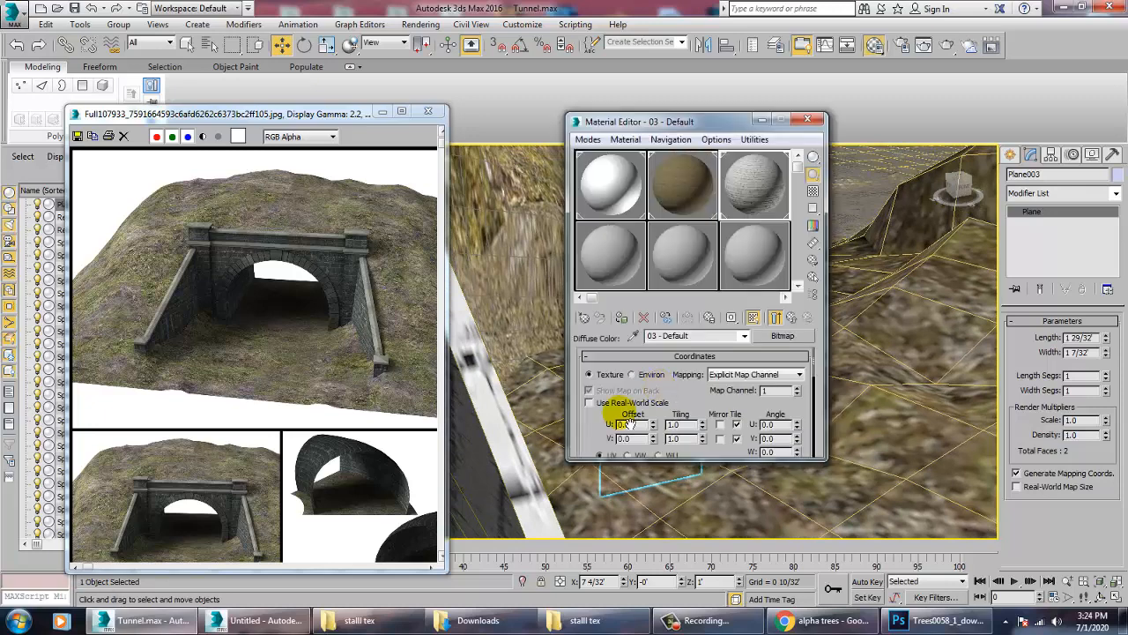
left_click(624, 253)
left_click(684, 442)
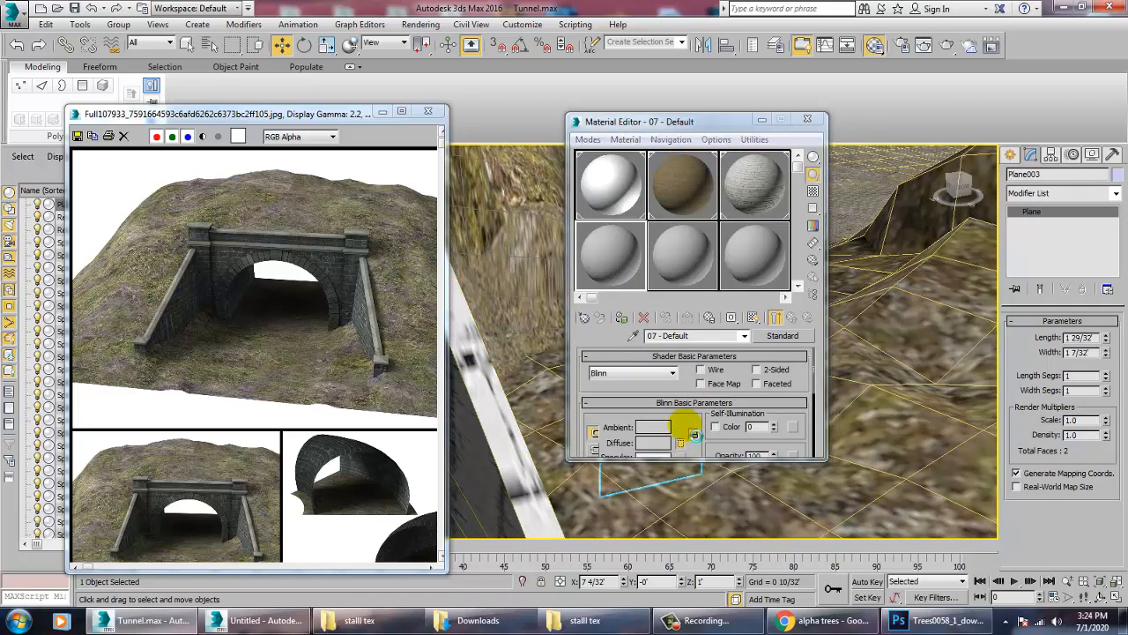
double_click(465, 154)
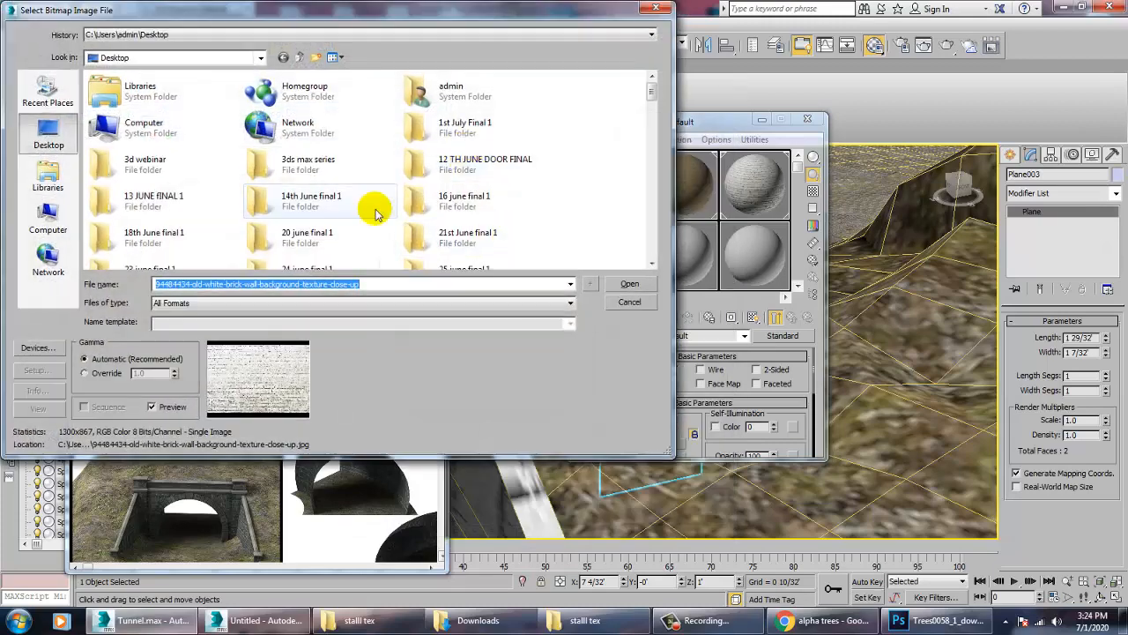
scroll(361, 207, "down", 3)
key("d")
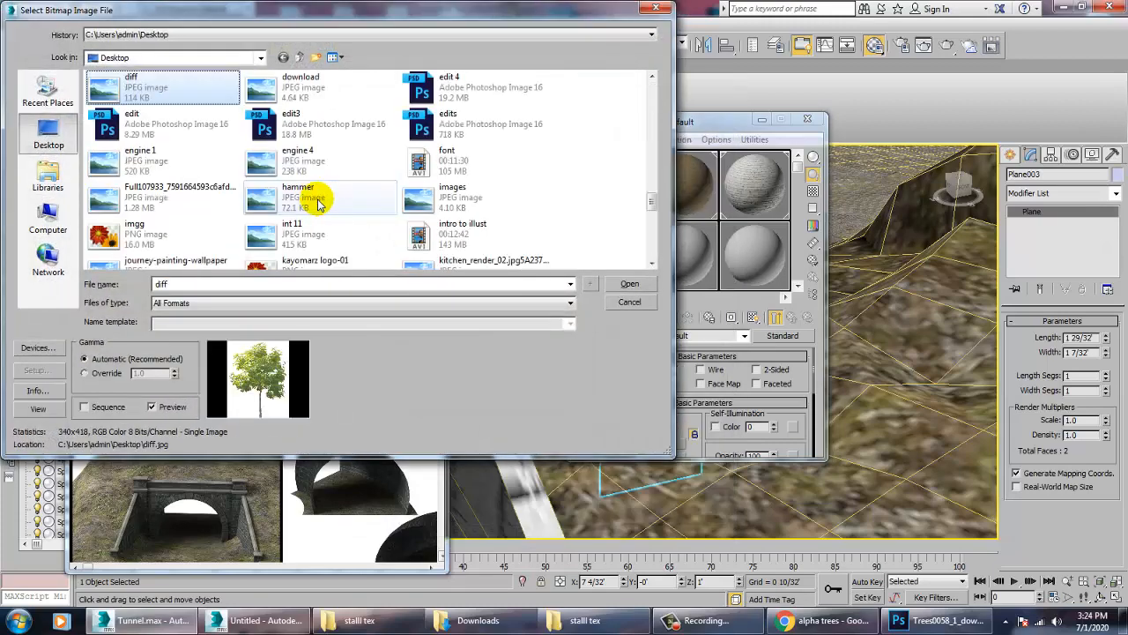
left_click(630, 283)
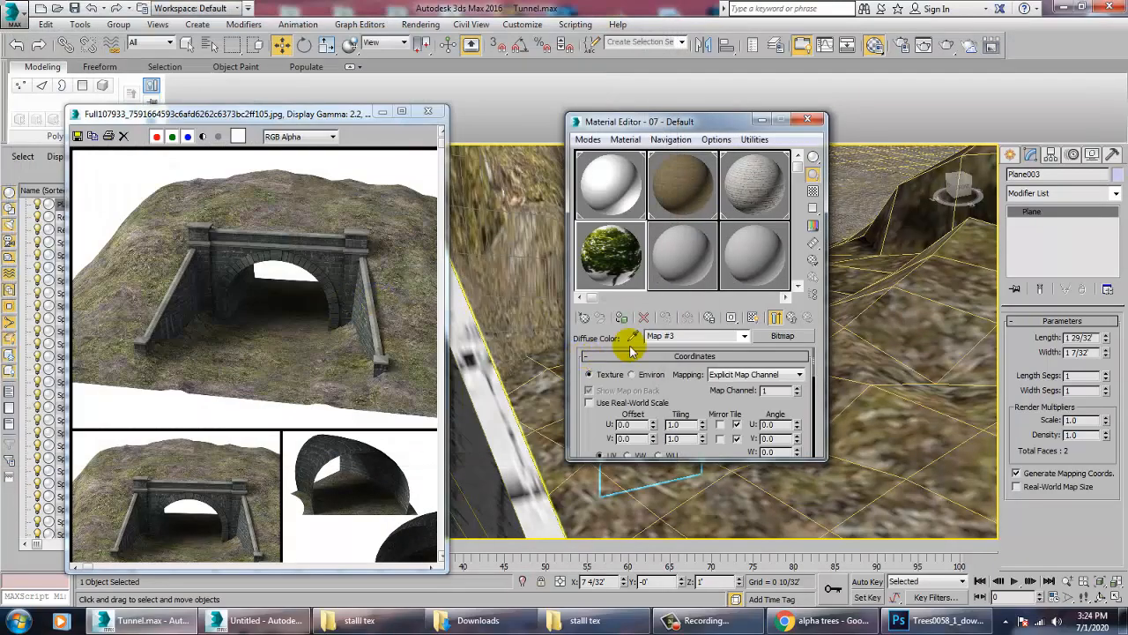
- Assign the tree material to the plane, show its texture in the viewport and raise the plane about 26/32' out of the terrain
left_click(711, 318)
left_click(749, 318)
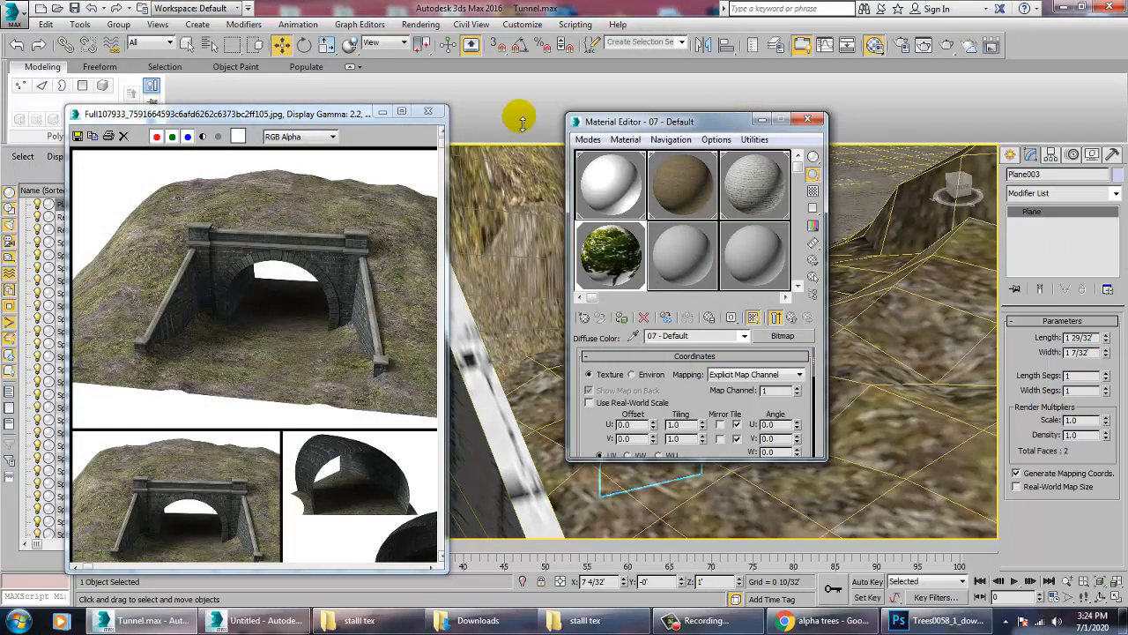
left_click_drag(522, 122, 511, 80)
left_click_drag(653, 80, 119, 104)
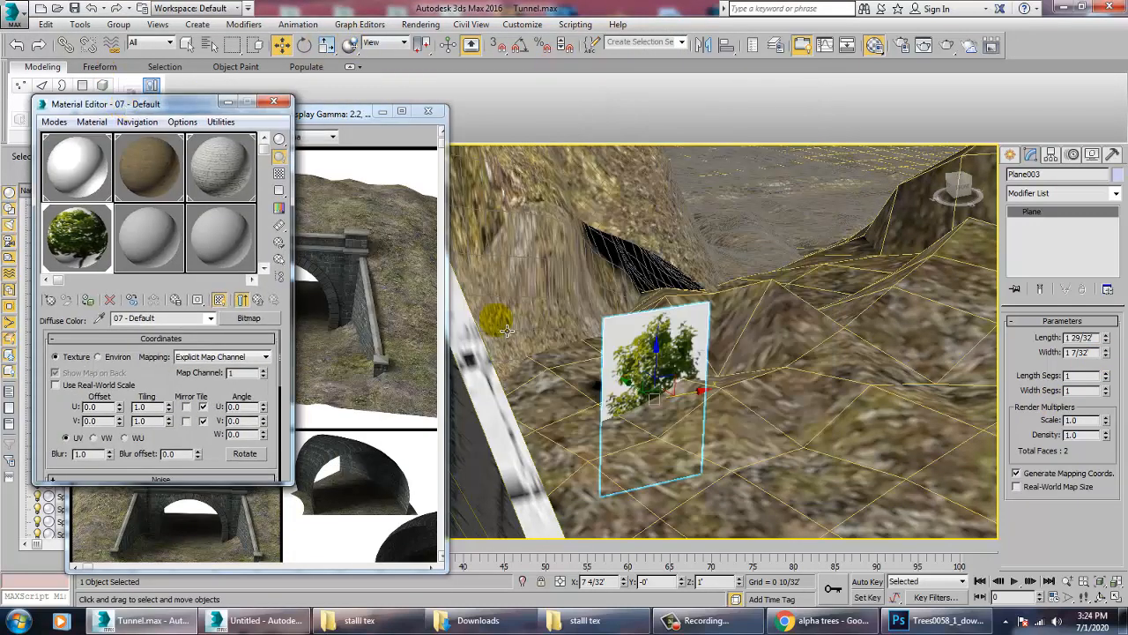
left_click_drag(670, 362, 670, 284)
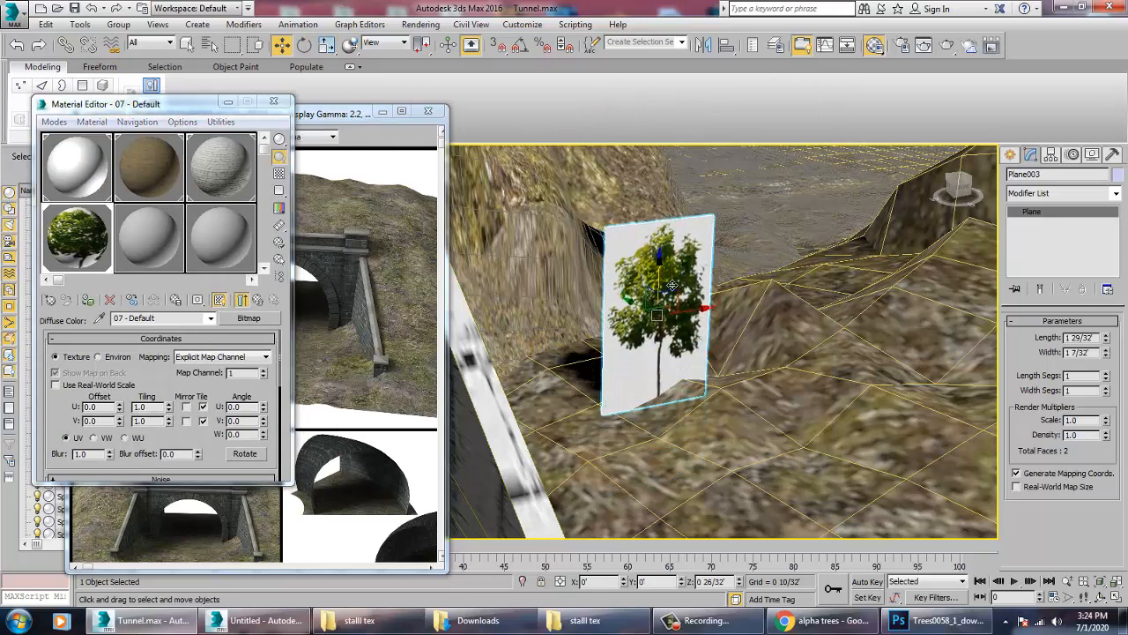
- Load the alpha image from the Desktop as the tree material's opacity bitmap
left_click(243, 299)
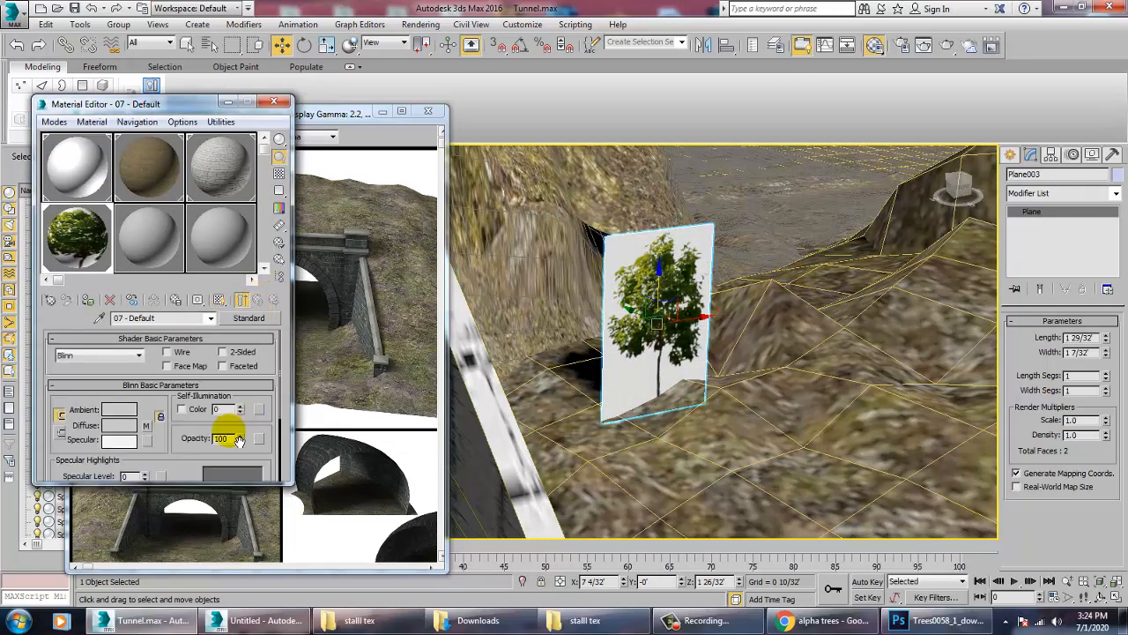
left_click(258, 438)
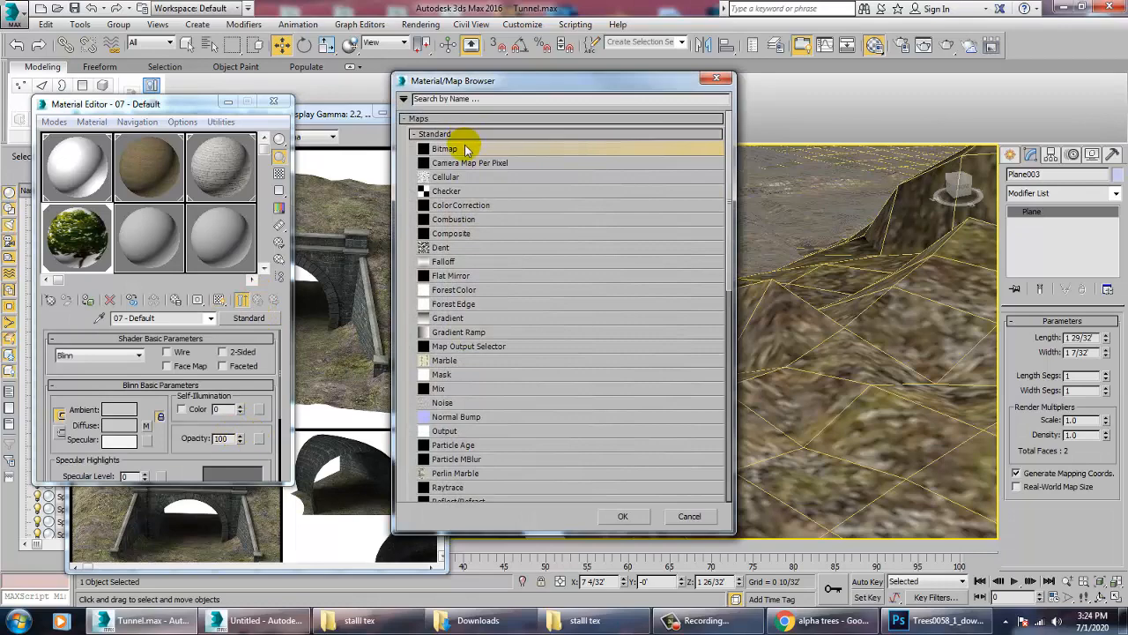
double_click(437, 151)
type("alpha")
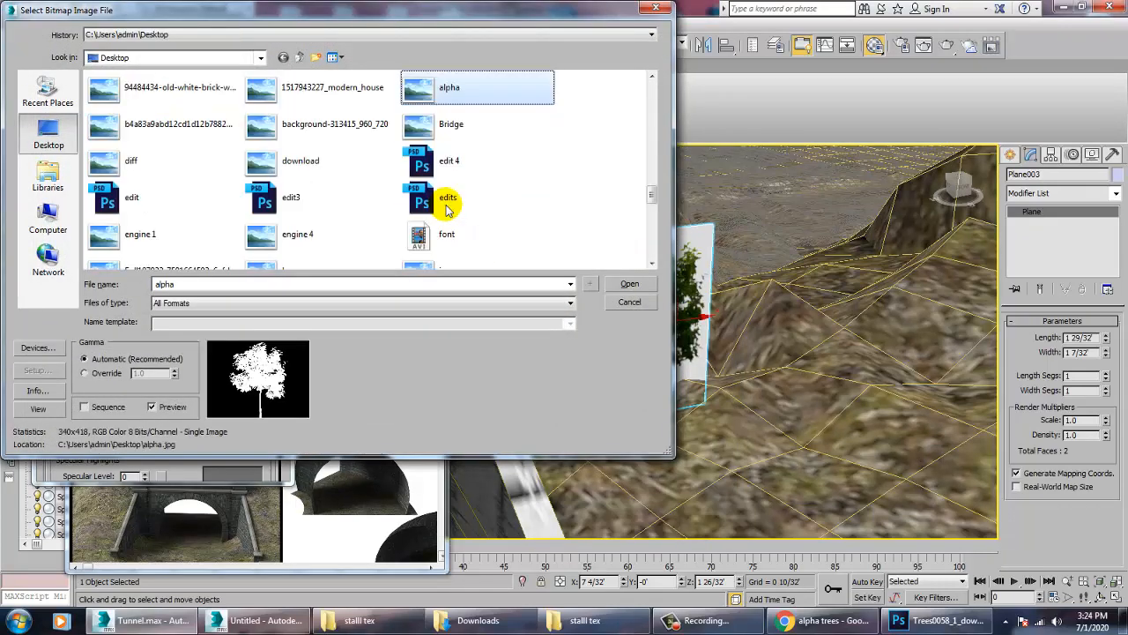
scroll(450, 201, "up", 10)
scroll(445, 172, "down", 2)
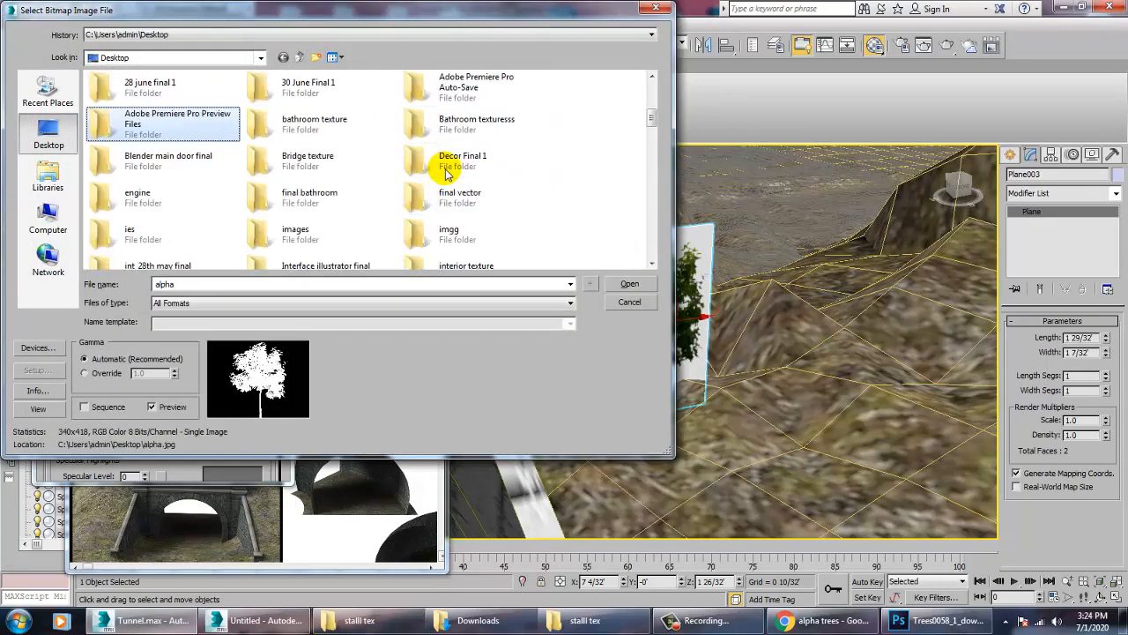
scroll(447, 174, "down", 3)
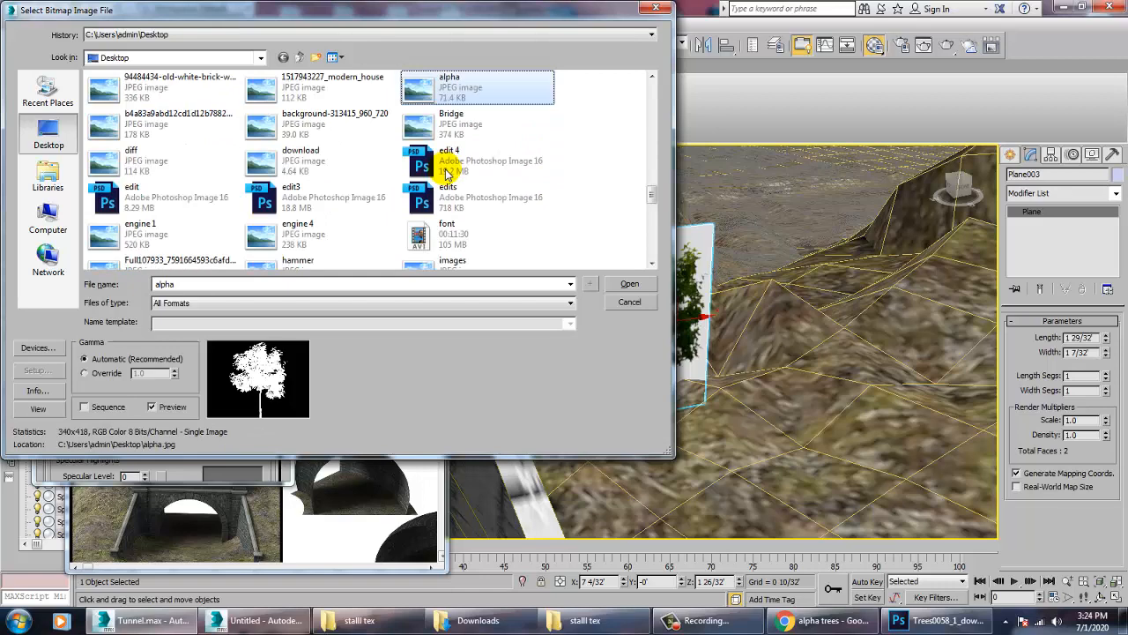
double_click(438, 95)
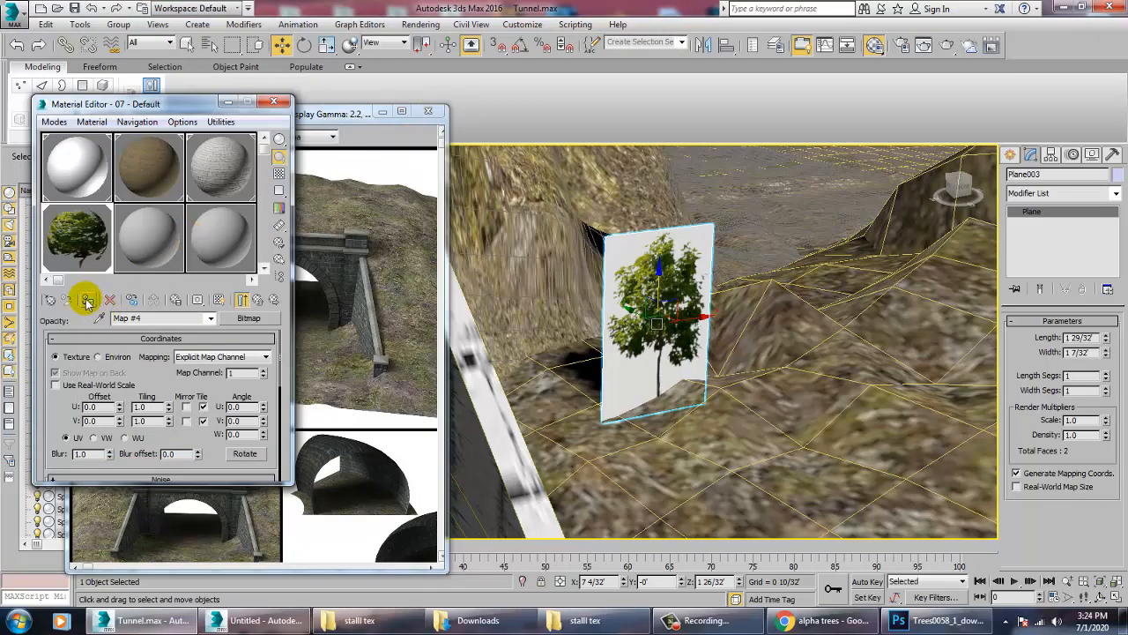
- Show the complete shaded tree material with its cut-out in the viewport and close the Material Editor
left_click(221, 301)
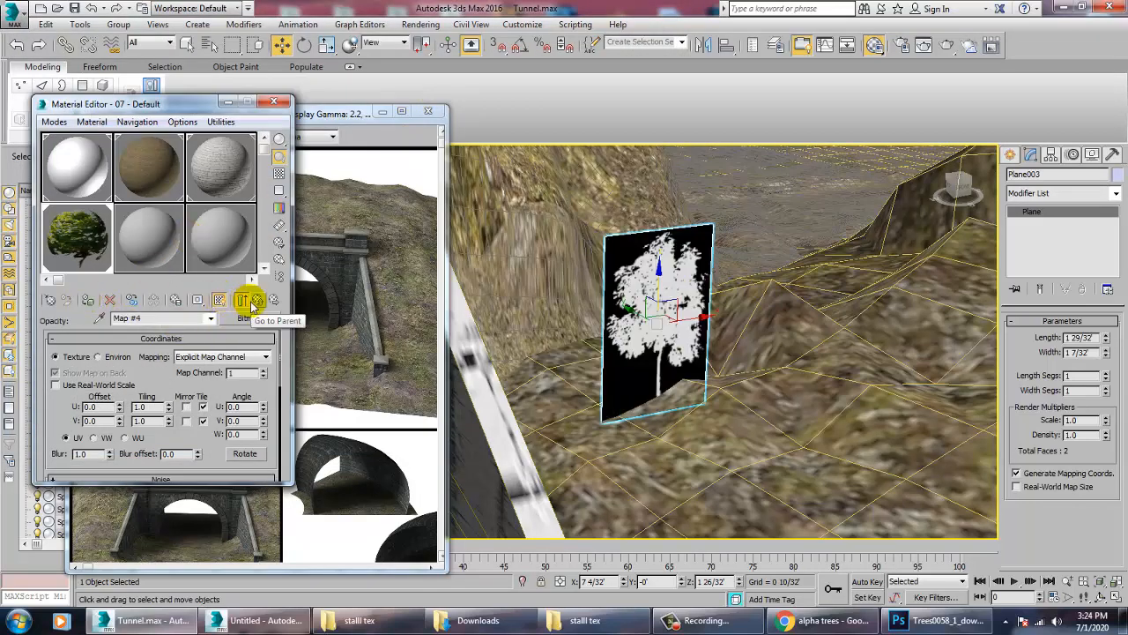
left_click(253, 302)
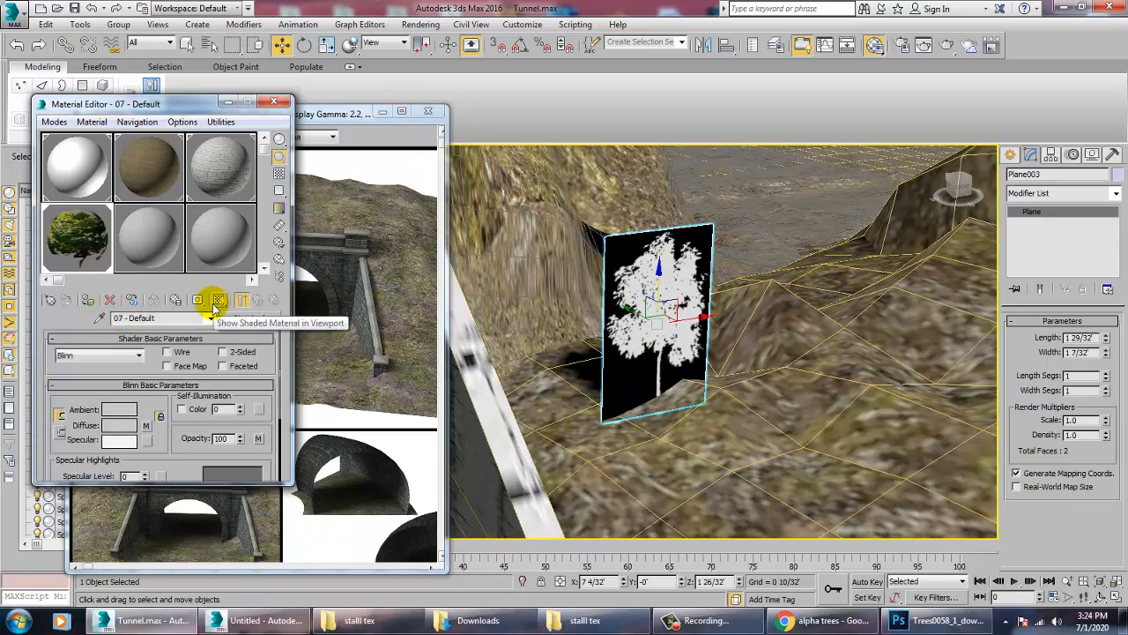
left_click(220, 301)
middle_click_drag(677, 301, 716, 335, "alt")
left_click(280, 103)
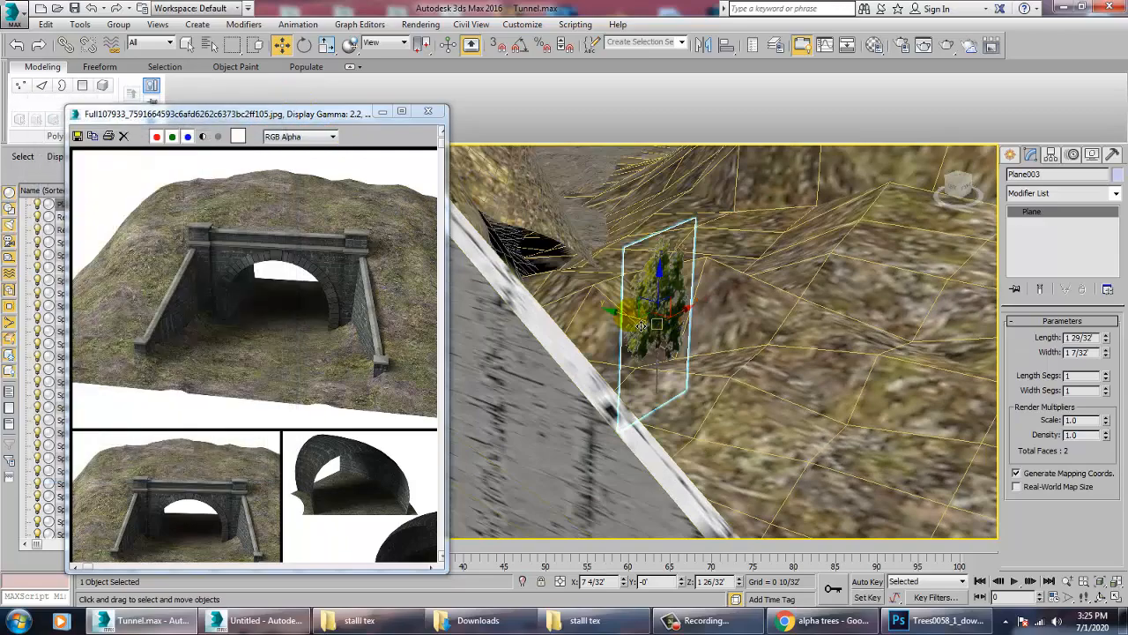
- Move the tree plane forward along the slope to about Y -2 20/32' and adjust its height to about Z 1 28/32'
left_click_drag(684, 336, 871, 391)
scroll(865, 386, "down", 3)
middle_click_drag(860, 379, 885, 348, "alt")
left_click_drag(893, 332, 892, 329)
middle_click_drag(890, 344, 892, 398, "alt")
scroll(892, 398, "up", 3)
key("z")
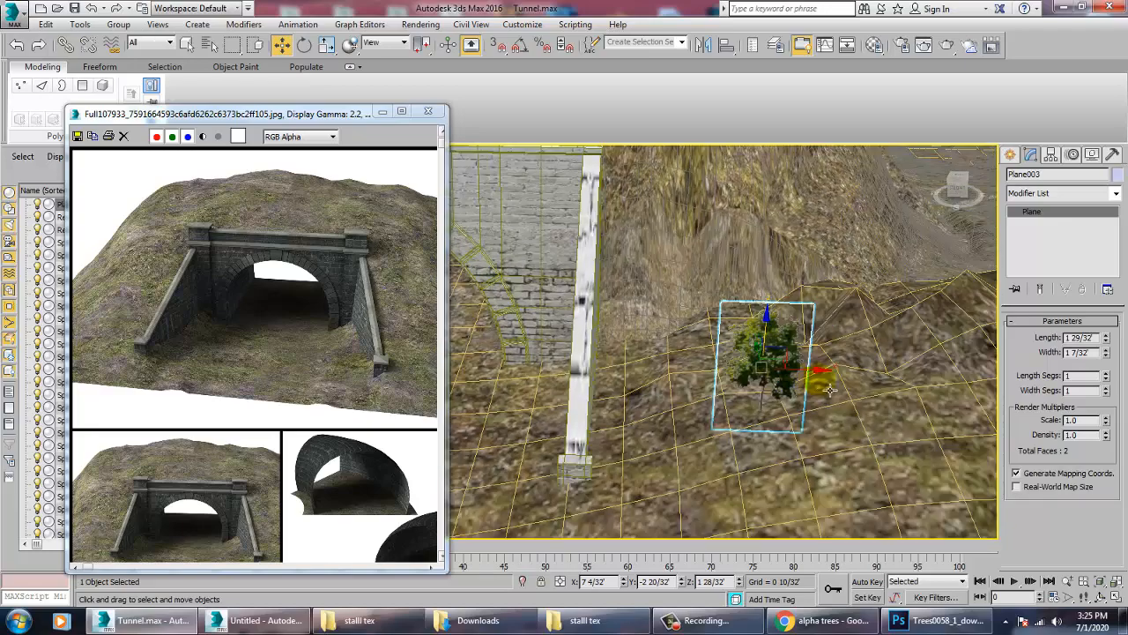
- Make one copy of the tree plane rotated about 81 degrees around the vertical axis so the two planes cross
key("e")
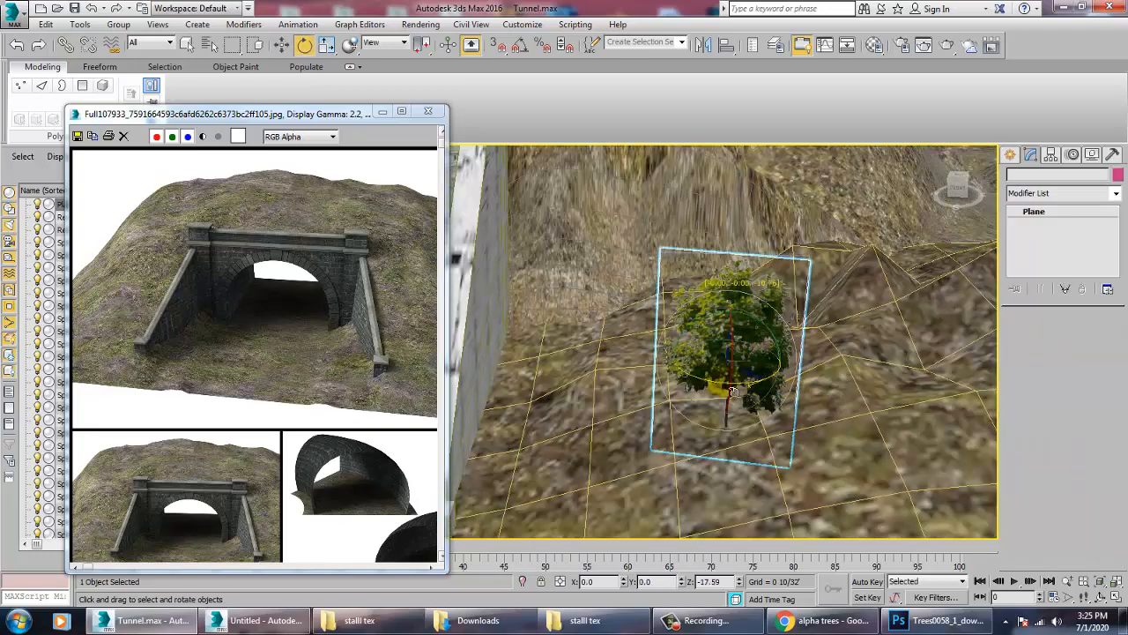
left_click_drag(778, 395, 584, 366, "shift")
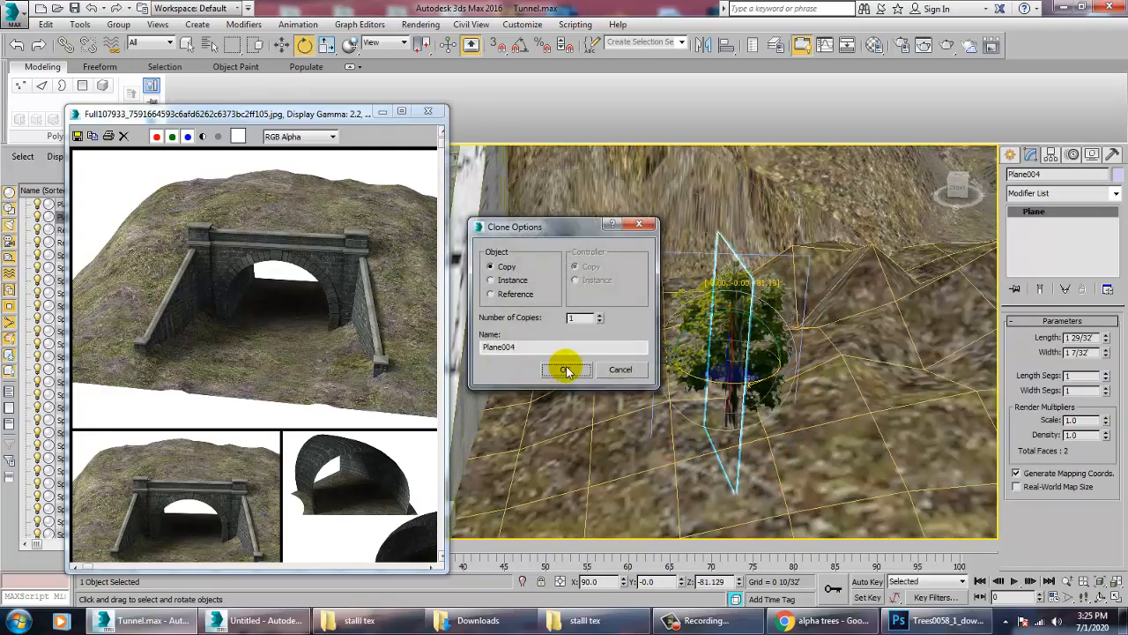
left_click(567, 367)
mouse_move(567, 282)
middle_mouse_down("alt")
mouse_move(752, 368)
mouse_move(756, 330)
mouse_move(733, 341)
middle_mouse_up("alt")
- Select both crossed tree planes and combine them into a group
left_click(726, 364, "ctrl")
key("w")
left_click(119, 24)
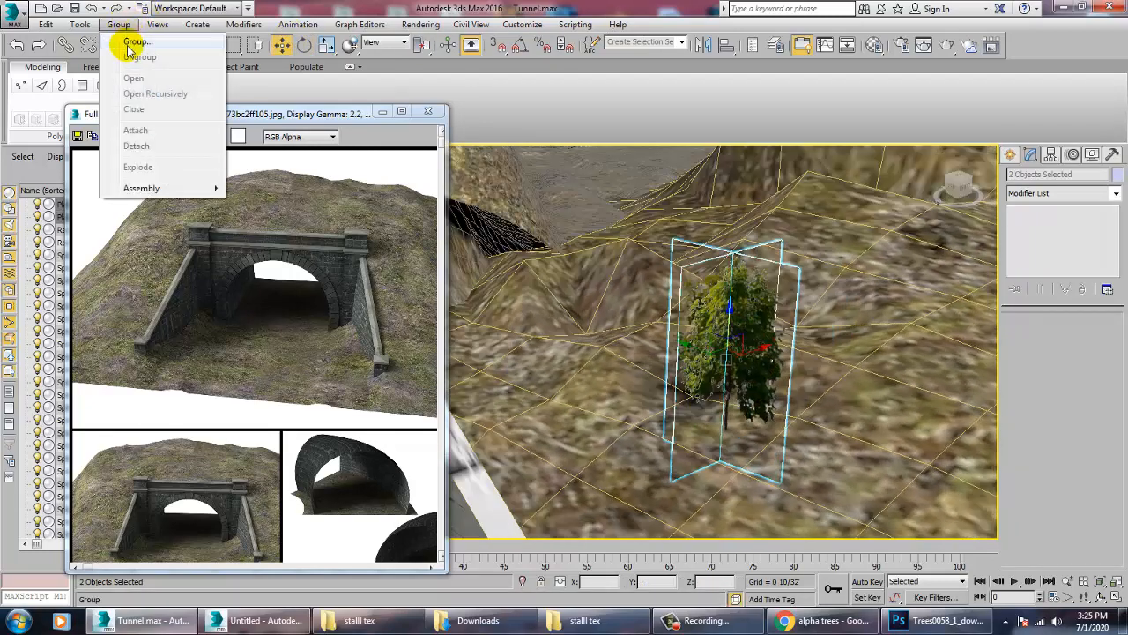
left_click(141, 40)
key("Return")
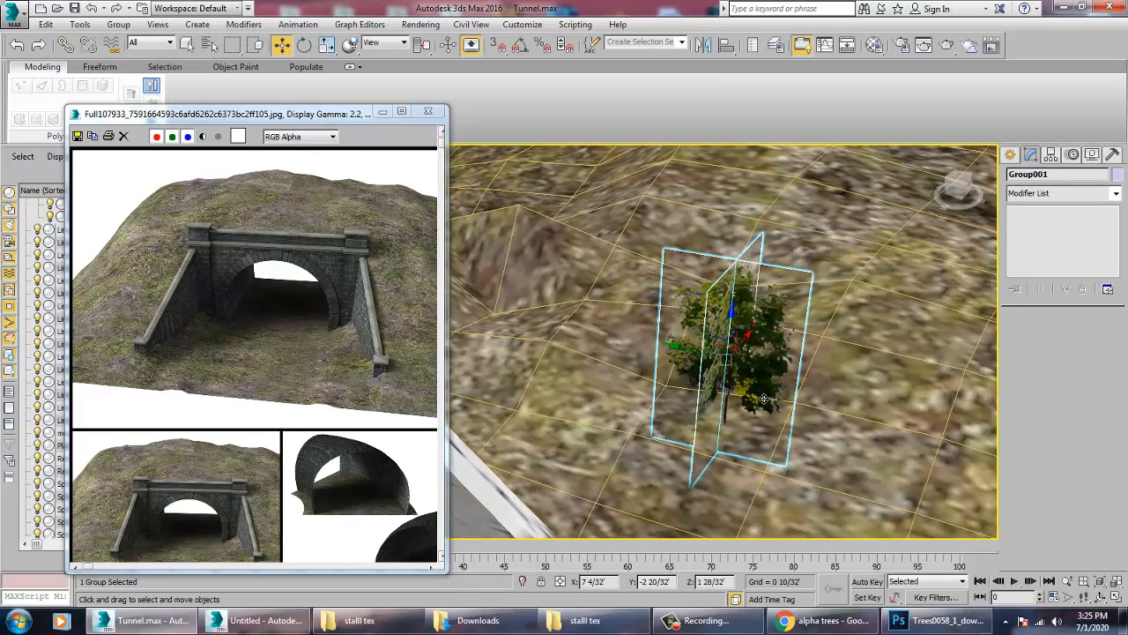
- Copy the tree group along the slope to about Y -5 11/32' and raise the copy to about Z 2 2/32'
left_click_drag(779, 383, 908, 395)
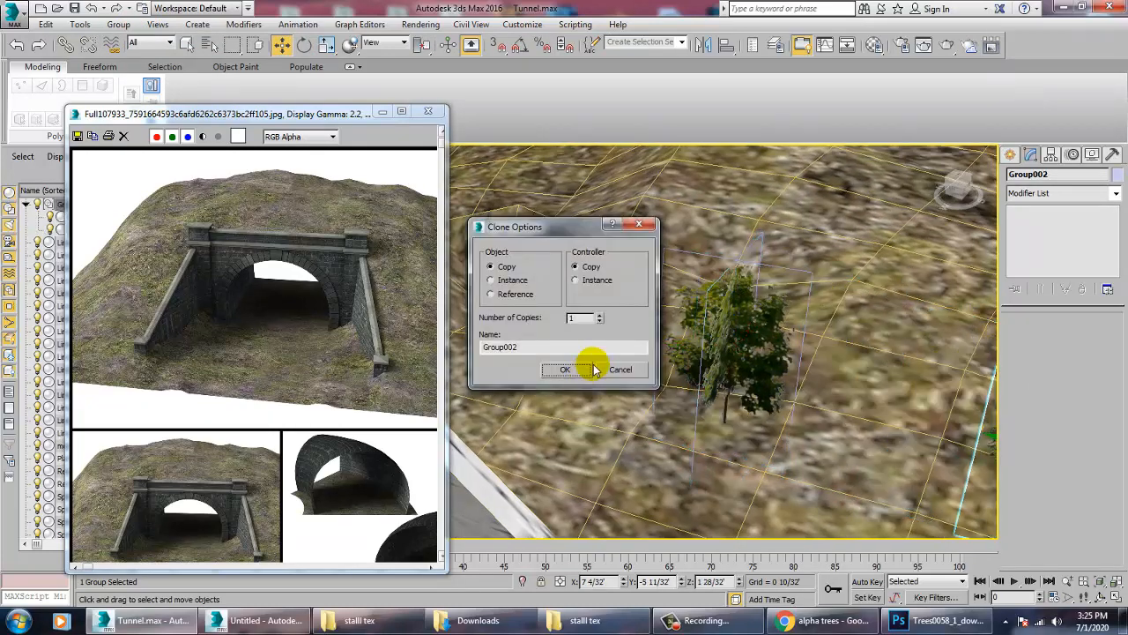
left_click(554, 376)
scroll(886, 354, "down", 5)
middle_click_drag(828, 348, 816, 339, "alt")
mouse_move(714, 332)
middle_mouse_down()
mouse_move(552, 312)
mouse_move(594, 336)
mouse_move(604, 309)
middle_mouse_up()
scroll(586, 361, "up", 5)
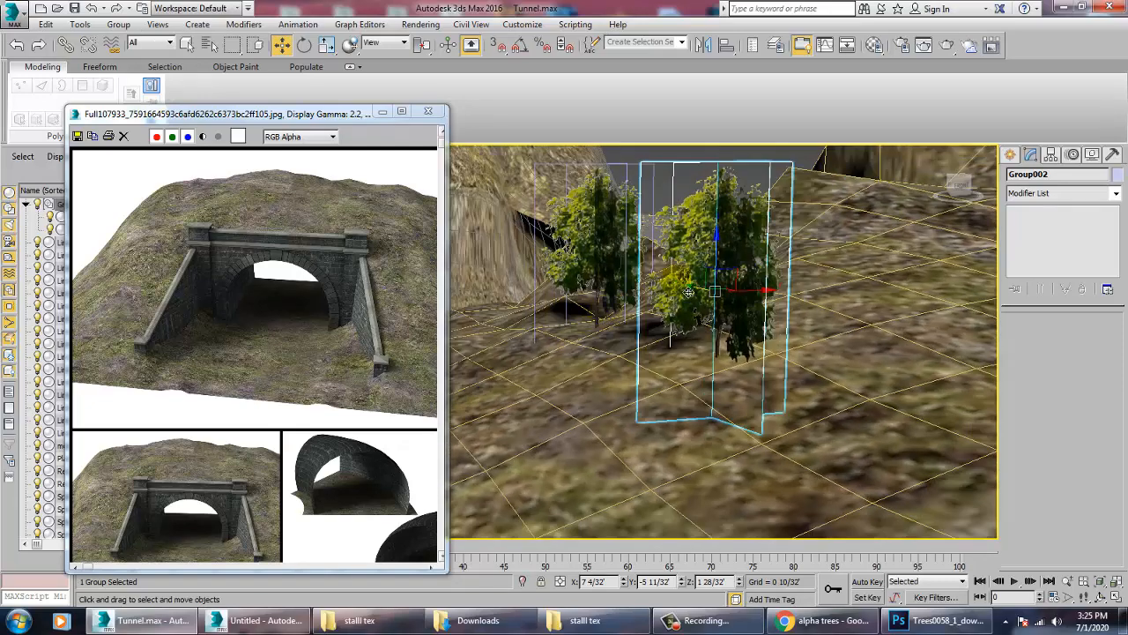
left_click_drag(723, 238, 723, 219)
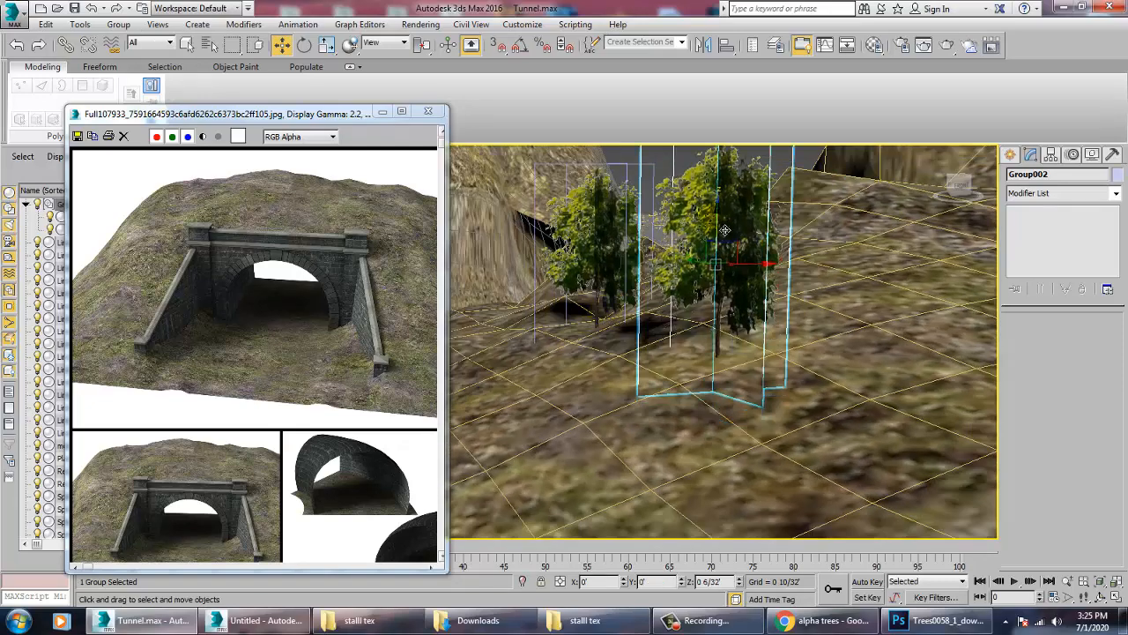
mouse_move(724, 218)
middle_mouse_down("alt")
mouse_move(784, 364)
mouse_move(610, 281)
middle_mouse_up("alt")
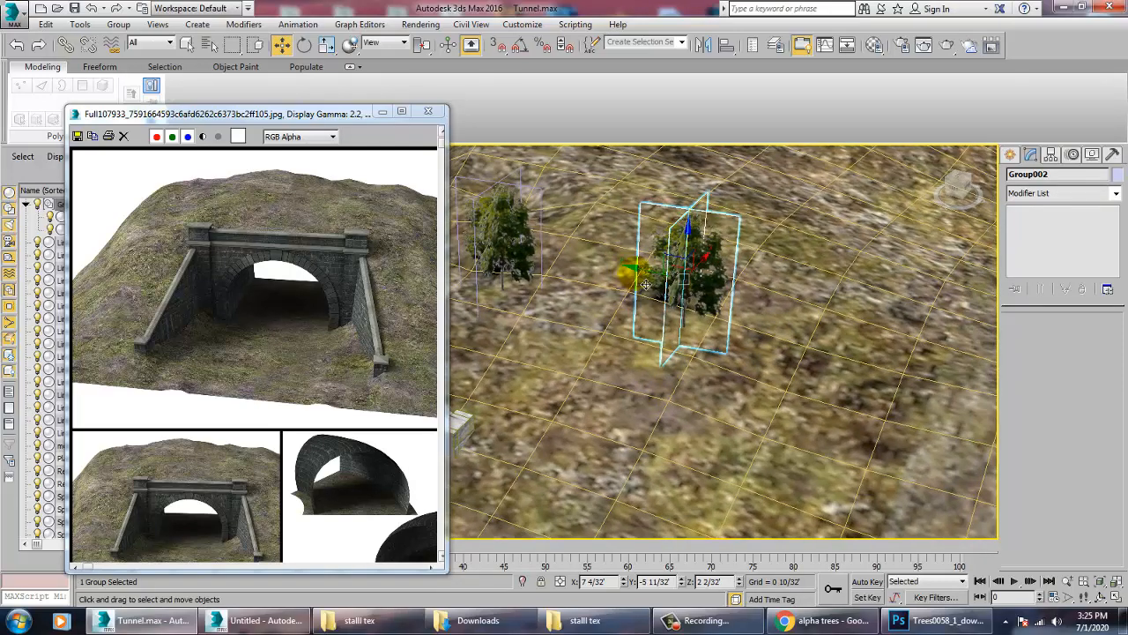
- Make three evenly spaced copies of the tree group along the slope, the first at about Y -8 20/32'
left_click_drag(682, 294, 956, 348, "shift")
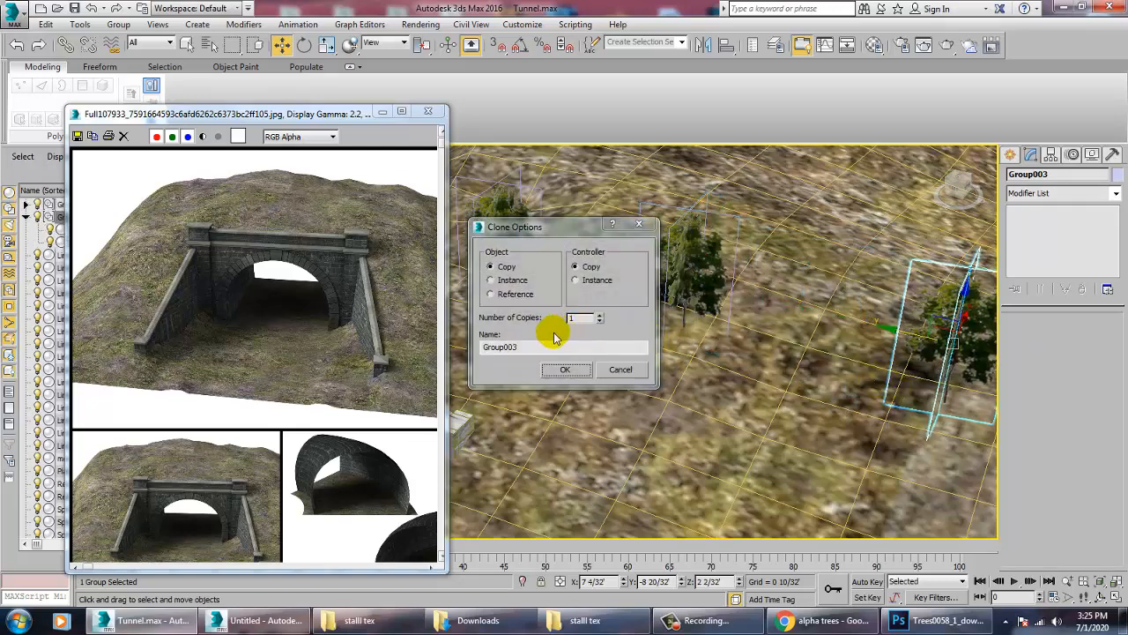
left_click(565, 369)
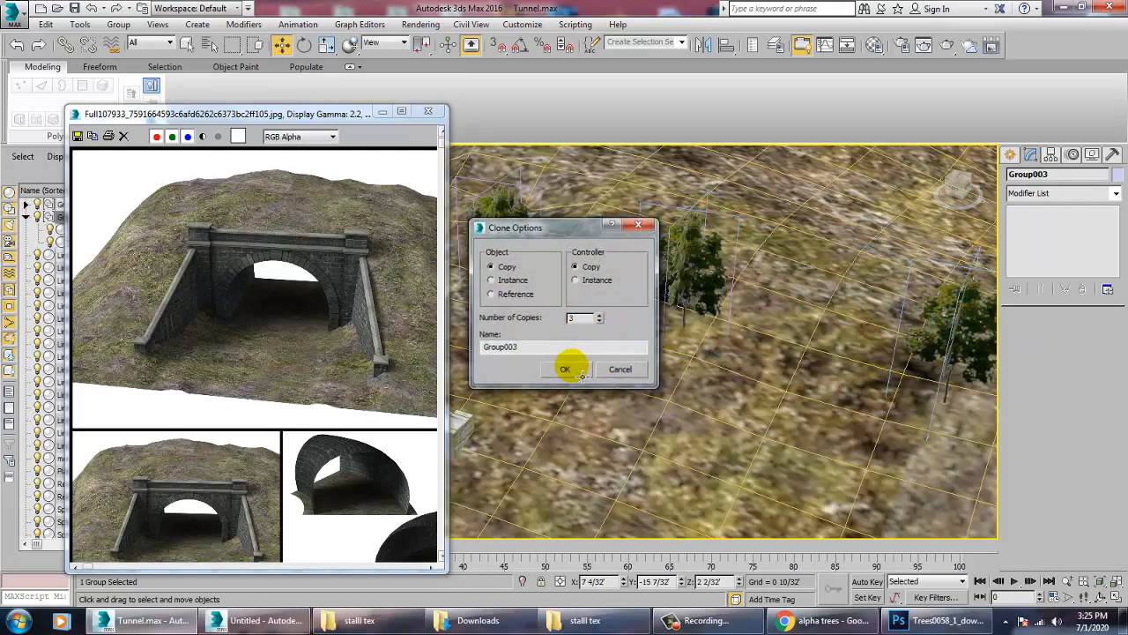
left_click(691, 384)
mouse_move(691, 385)
middle_mouse_down("alt")
mouse_move(752, 275)
mouse_move(786, 297)
middle_mouse_up("alt")
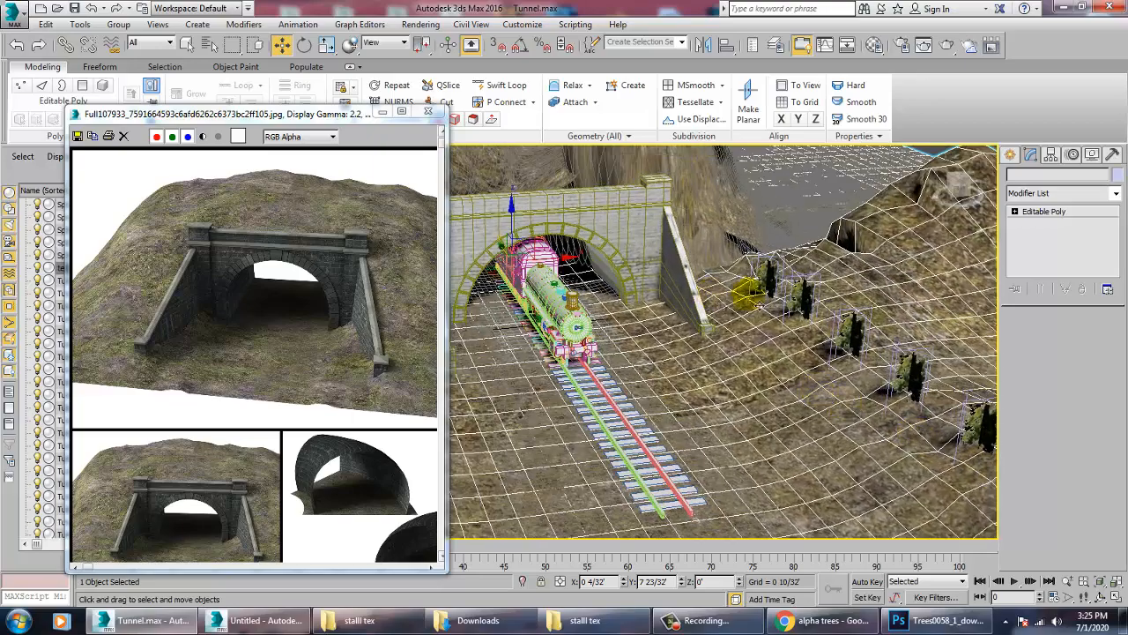
- Select all five tree groups beside the track and copy them once about -16' along X to the opposite side
left_click(791, 299)
left_click(802, 296, "ctrl")
left_click(849, 344, "ctrl")
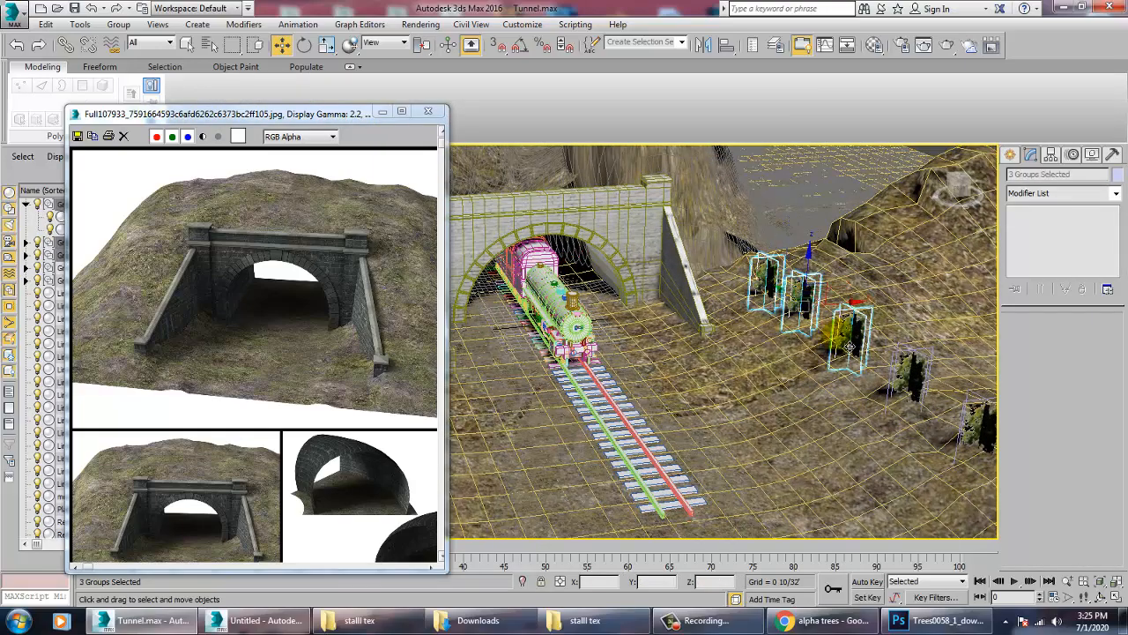
left_click(917, 388, "ctrl")
left_click(976, 429, "ctrl")
scroll(976, 429, "down", 8)
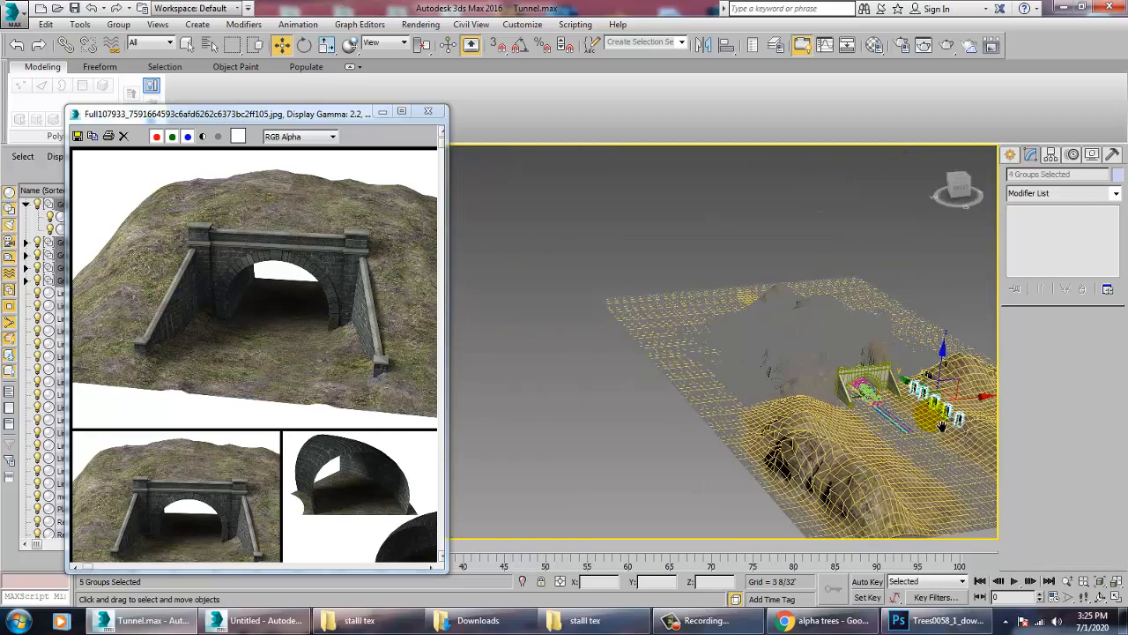
left_click_drag(963, 401, 868, 429, "shift")
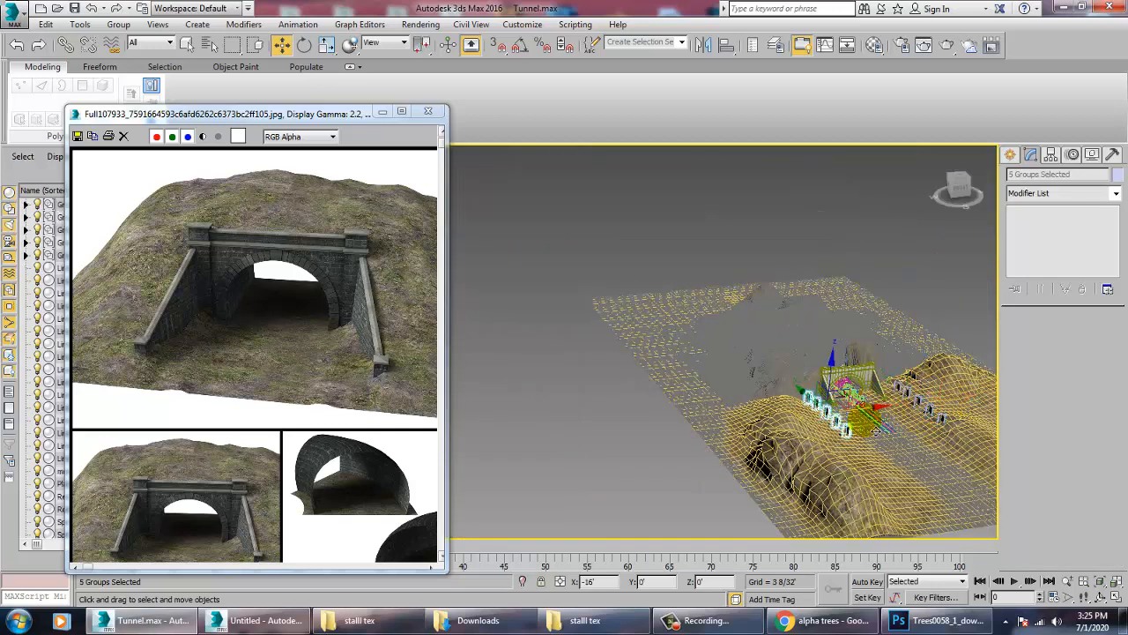
left_click(577, 374)
scroll(683, 408, "up", 8)
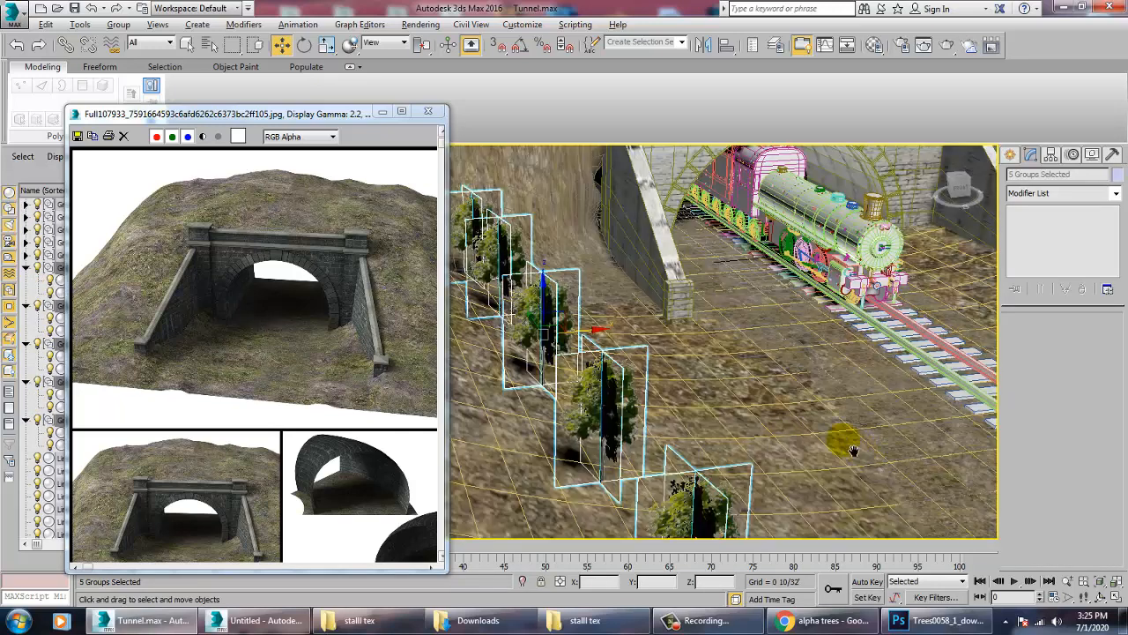
- Copy the tree group farthest from the tunnel in the new row back along Y to about 20 21/32'
scroll(772, 431, "down", 5)
middle_click_drag(718, 418, 759, 428, "alt")
middle_click_drag(541, 390, 768, 491)
scroll(737, 436, "down", 5)
mouse_move(700, 420)
middle_mouse_down("alt")
mouse_move(642, 357)
mouse_move(564, 308)
middle_mouse_up("alt")
scroll(687, 393, "up", 5)
left_click(842, 513)
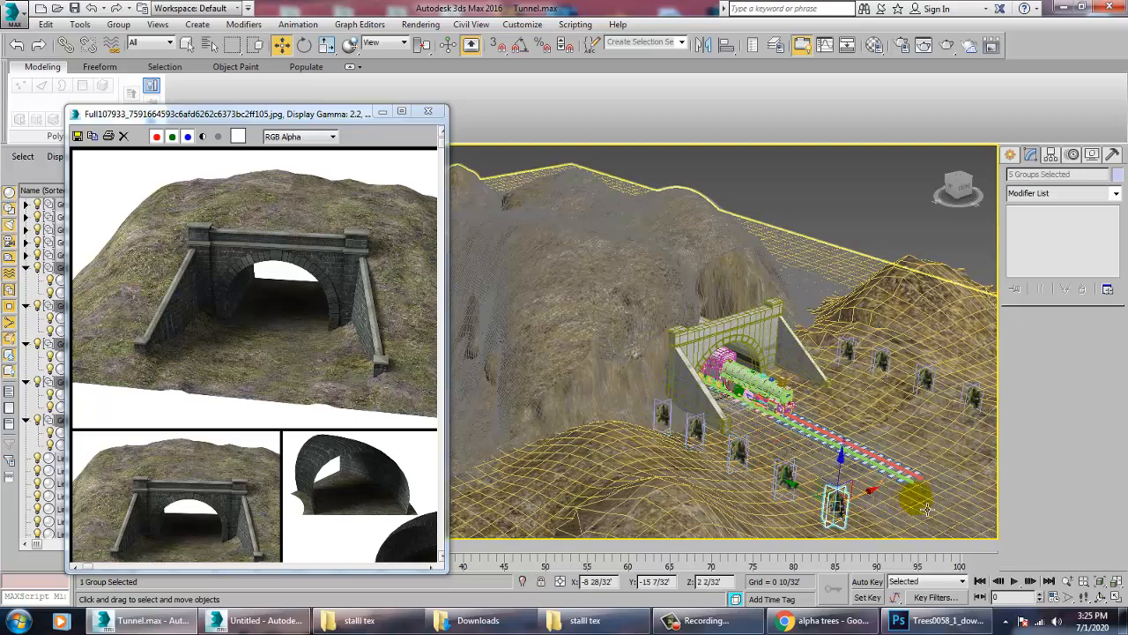
middle_click_drag(928, 510, 592, 401)
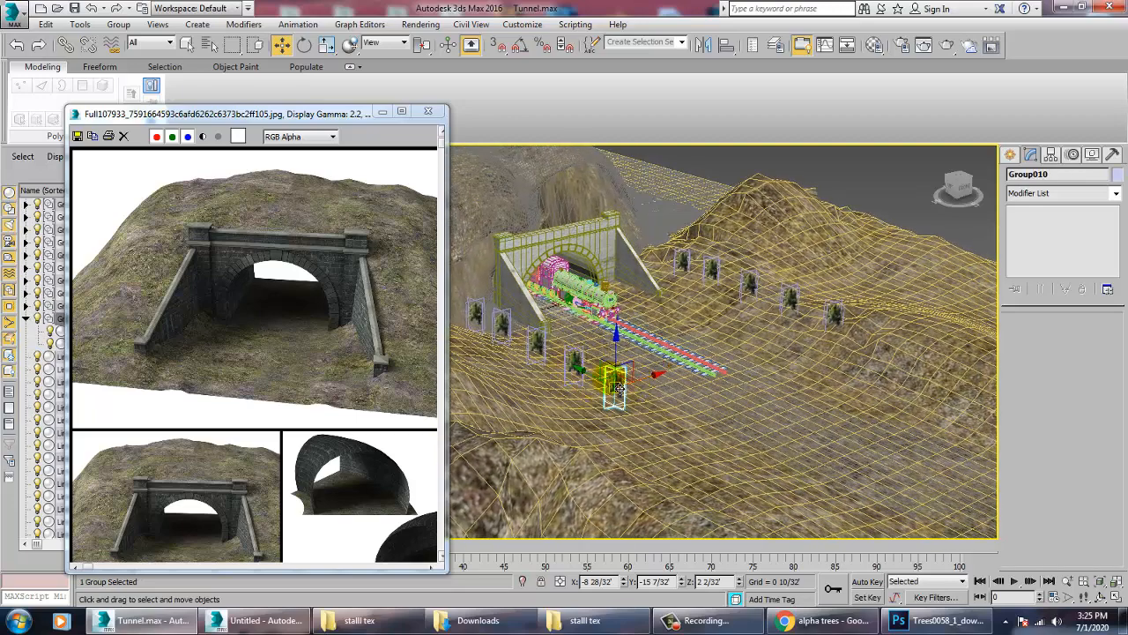
left_click_drag(615, 385, 458, 410, "shift")
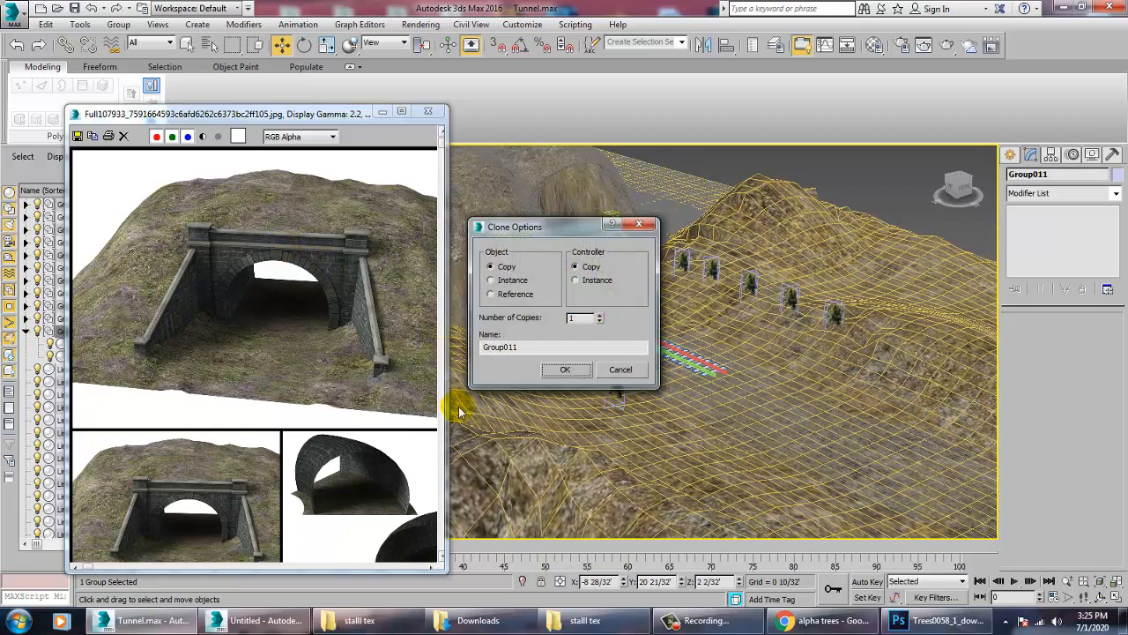
left_click(565, 371)
- Raise the copied tree group onto the hill above the tunnel and settle its height at about Z 9 9/32'
key("z")
mouse_move(586, 301)
middle_mouse_down()
mouse_move(750, 406)
mouse_move(773, 391)
mouse_move(723, 377)
middle_mouse_up()
scroll(750, 405, "down", 3)
scroll(724, 376, "down", 5)
left_click_drag(742, 353, 722, 236)
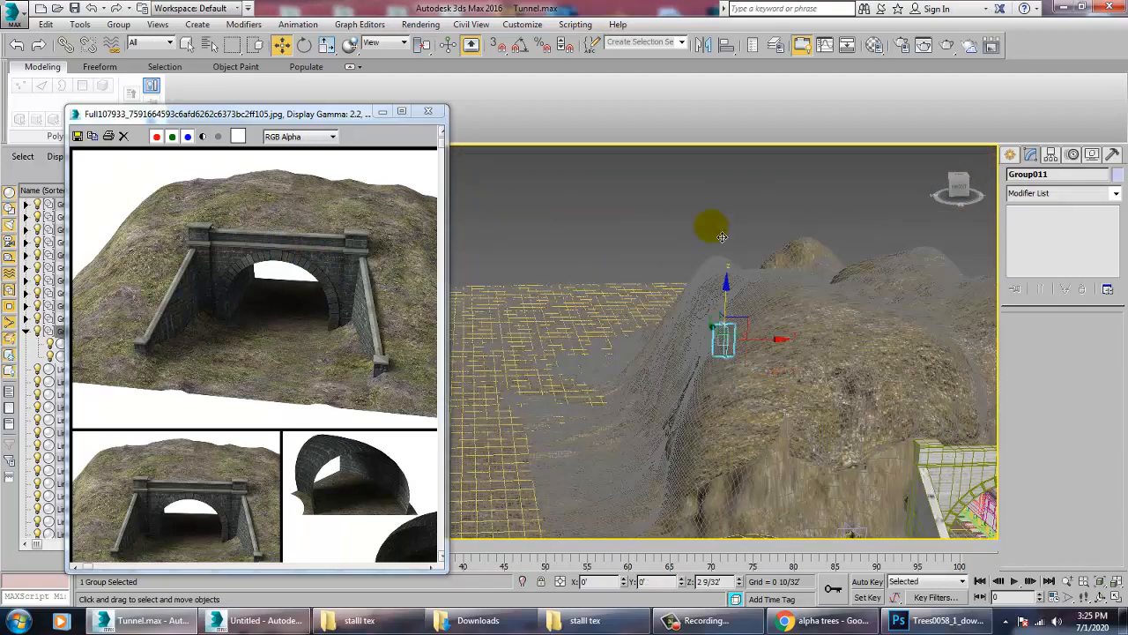
key("z")
middle_click_drag(709, 281, 790, 316, "alt")
scroll(790, 316, "down", 3)
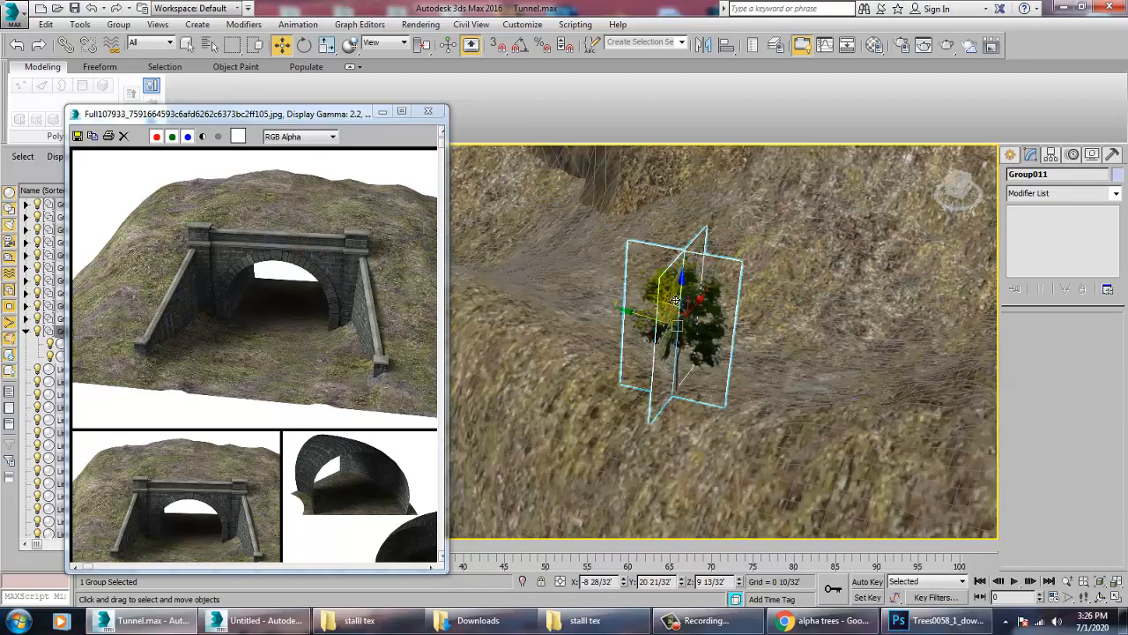
left_click_drag(696, 287, 697, 297)
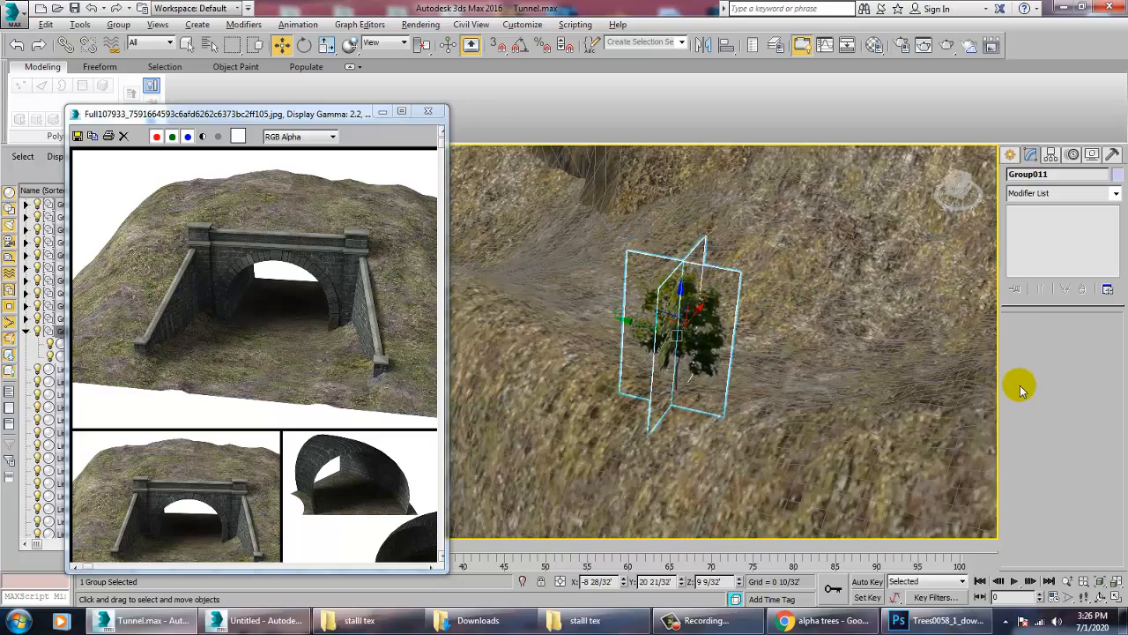
- Frame the locomotive at the tunnel entrance and examine the scene with edged faces toggled off and on
middle_click_drag(973, 379, 626, 322)
scroll(628, 324, "down", 4)
middle_click_drag(818, 439, 331, 202, "alt")
left_click(608, 357)
key("z")
middle_click_drag(654, 445, 680, 414, "alt")
scroll(717, 372, "down", 3)
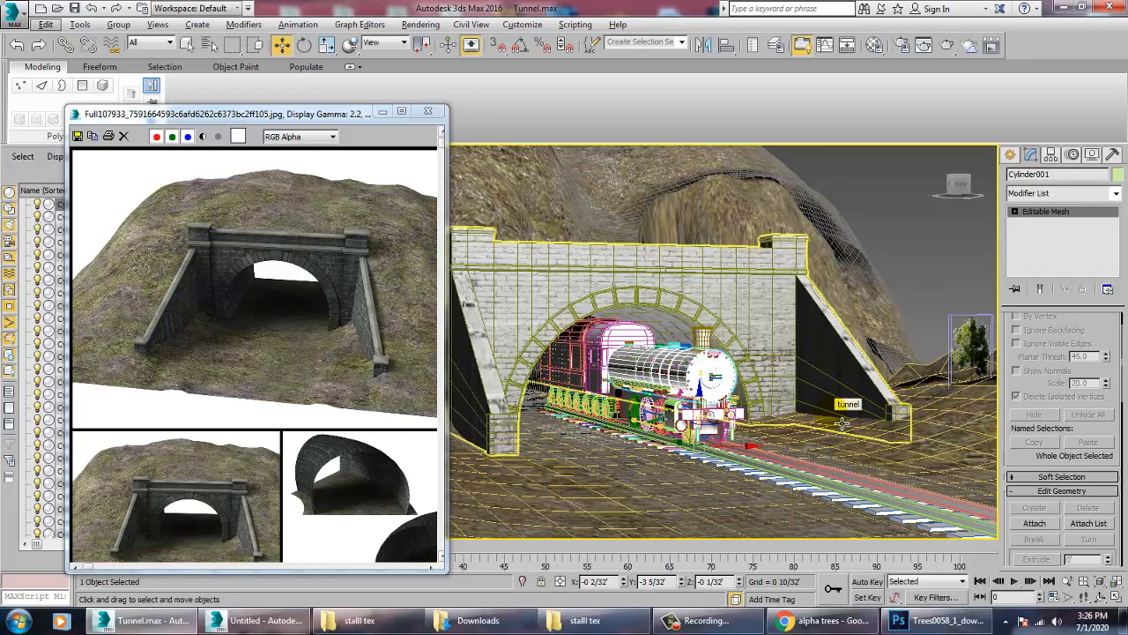
key("F4")
key("F4")
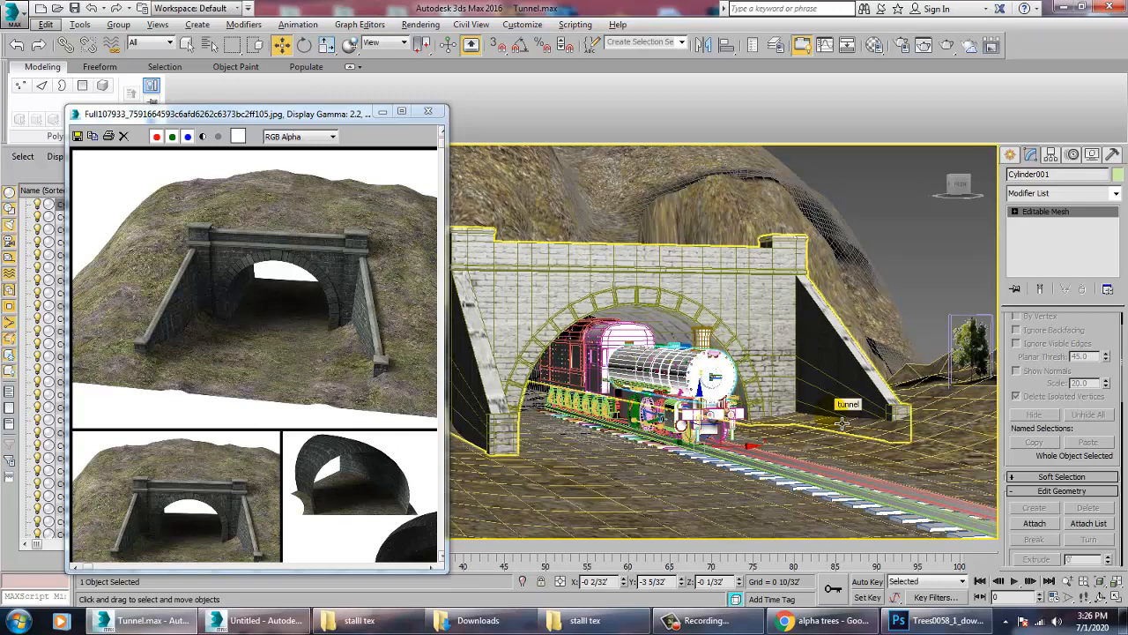